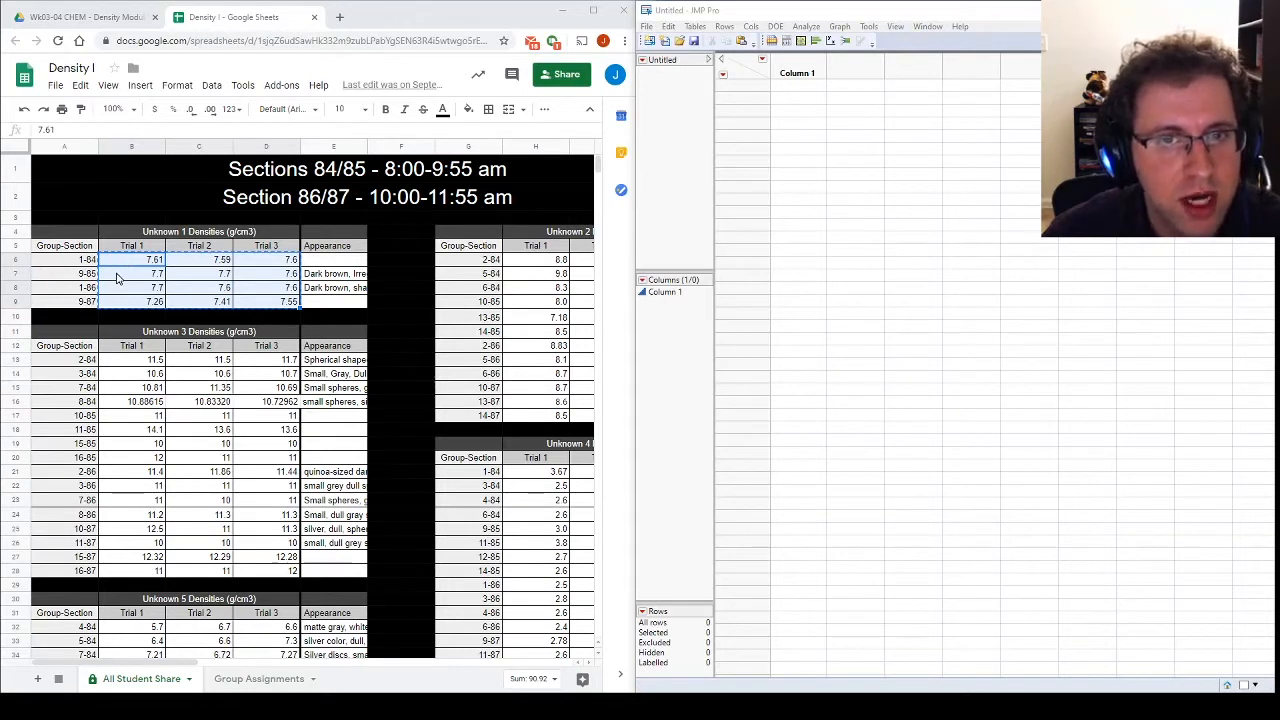
# Step: Copy the Unknown 1 Trial 1 densities from the Google Sheet into Column 1 of the JMP table, starting at row 1
pyautogui.click(148, 250)
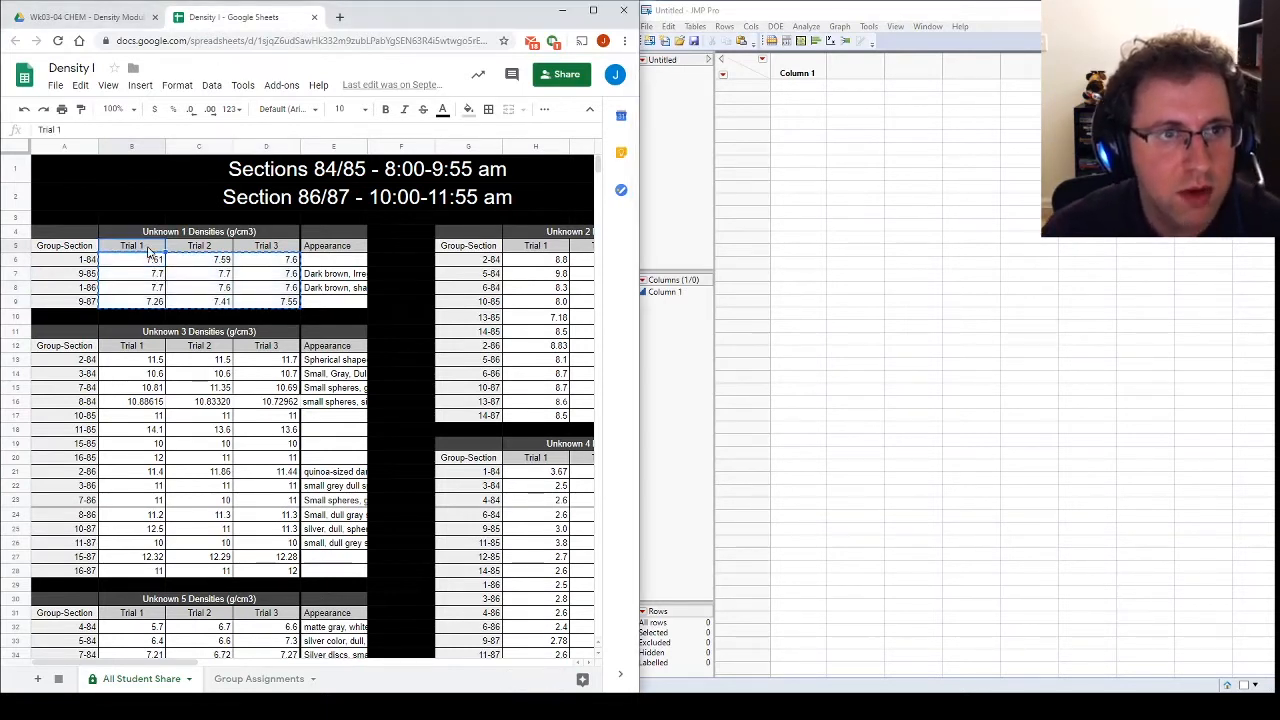
pyautogui.moveTo(128, 265); pyautogui.dragTo(285, 302)
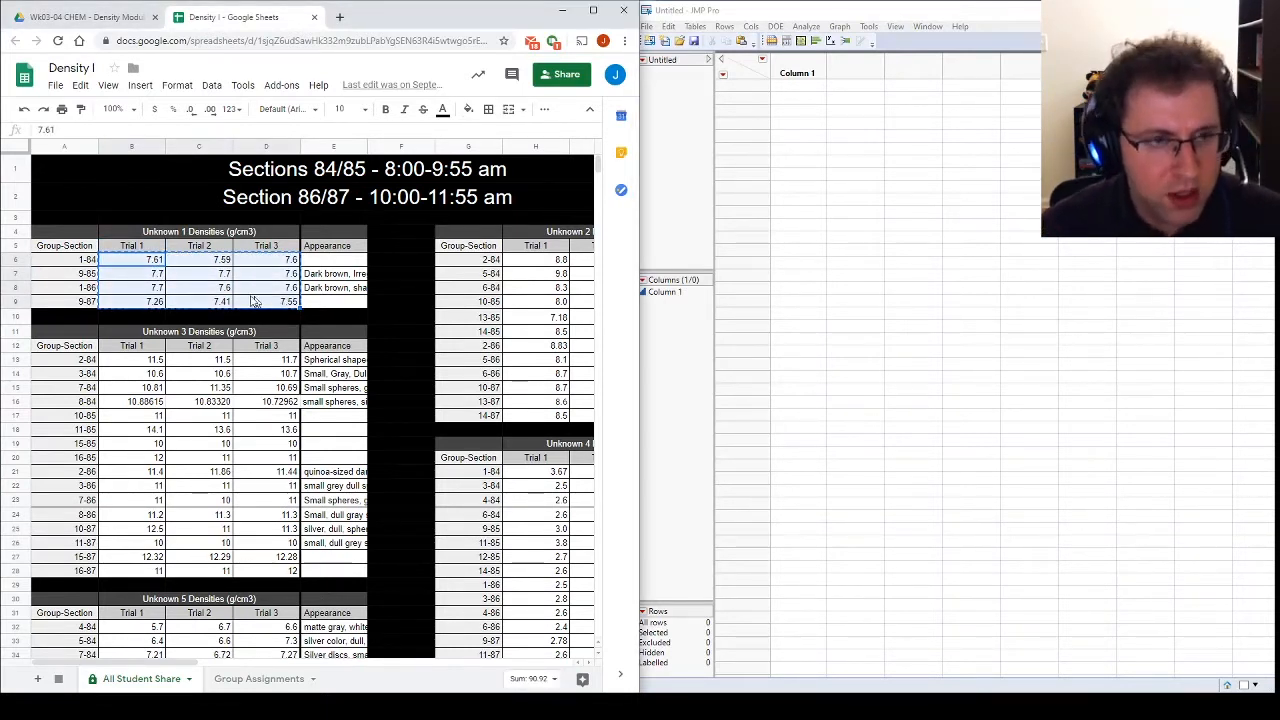
pyautogui.moveTo(136, 264); pyautogui.dragTo(140, 301)
pyautogui.hotkey('ctrl', 'c')
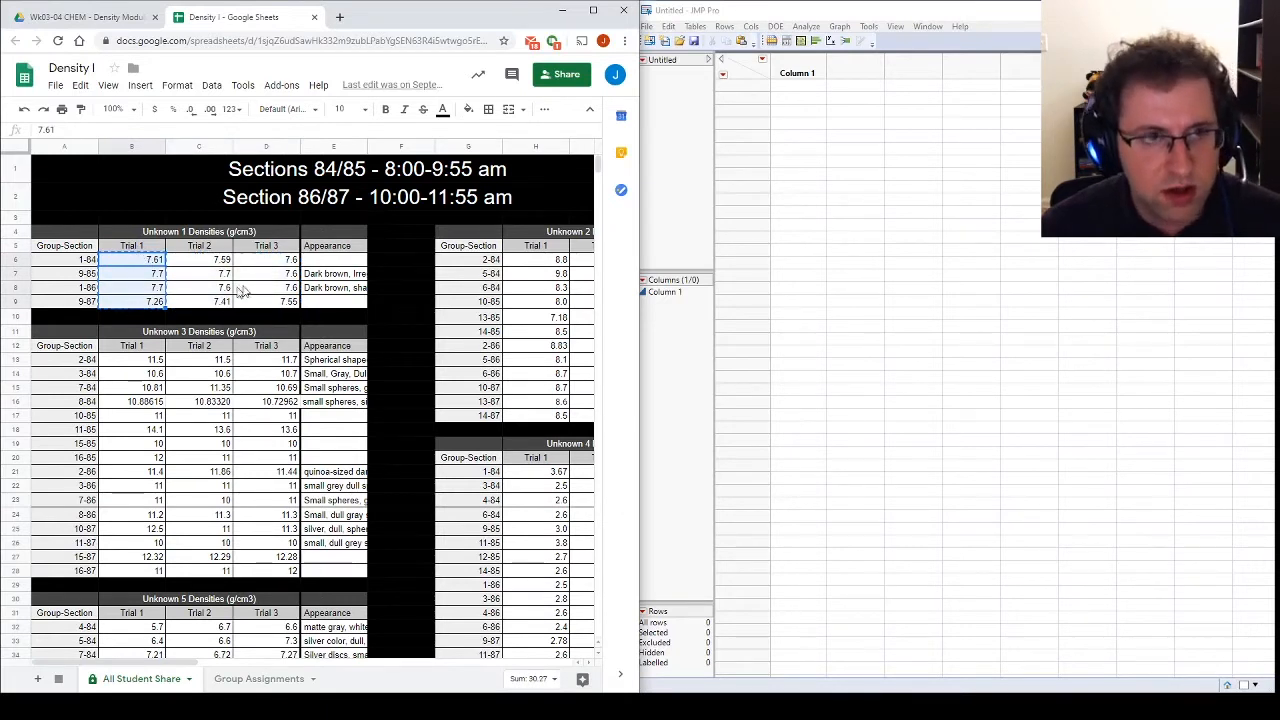
pyautogui.click(814, 86)
pyautogui.hotkey('ctrl', 'v')
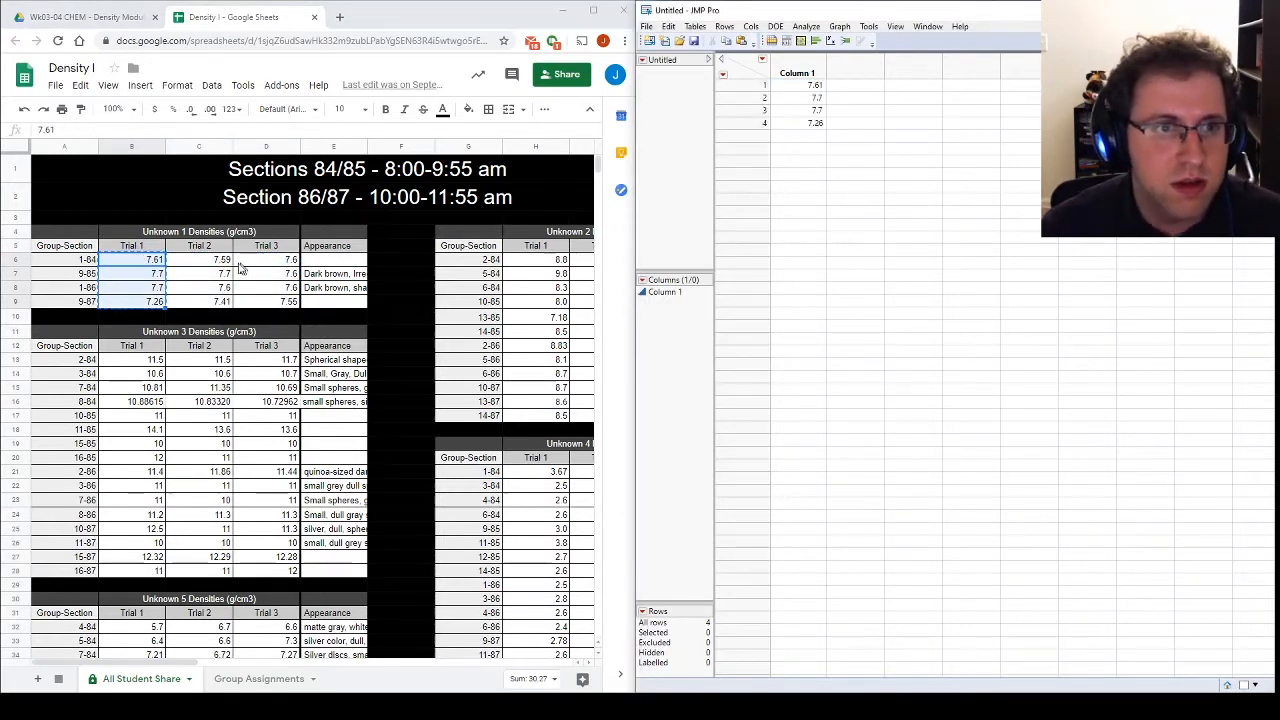
# Step: Append the Unknown 1 Trial 2 densities from the sheet to Column 1 in JMP, starting at row 5
pyautogui.click(212, 262)
pyautogui.click(211, 278)
pyautogui.click(210, 251)
pyautogui.moveTo(210, 260); pyautogui.dragTo(212, 302)
pyautogui.hotkey('ctrl', 'c')
pyautogui.click(800, 136)
pyautogui.hotkey('ctrl', 'v')
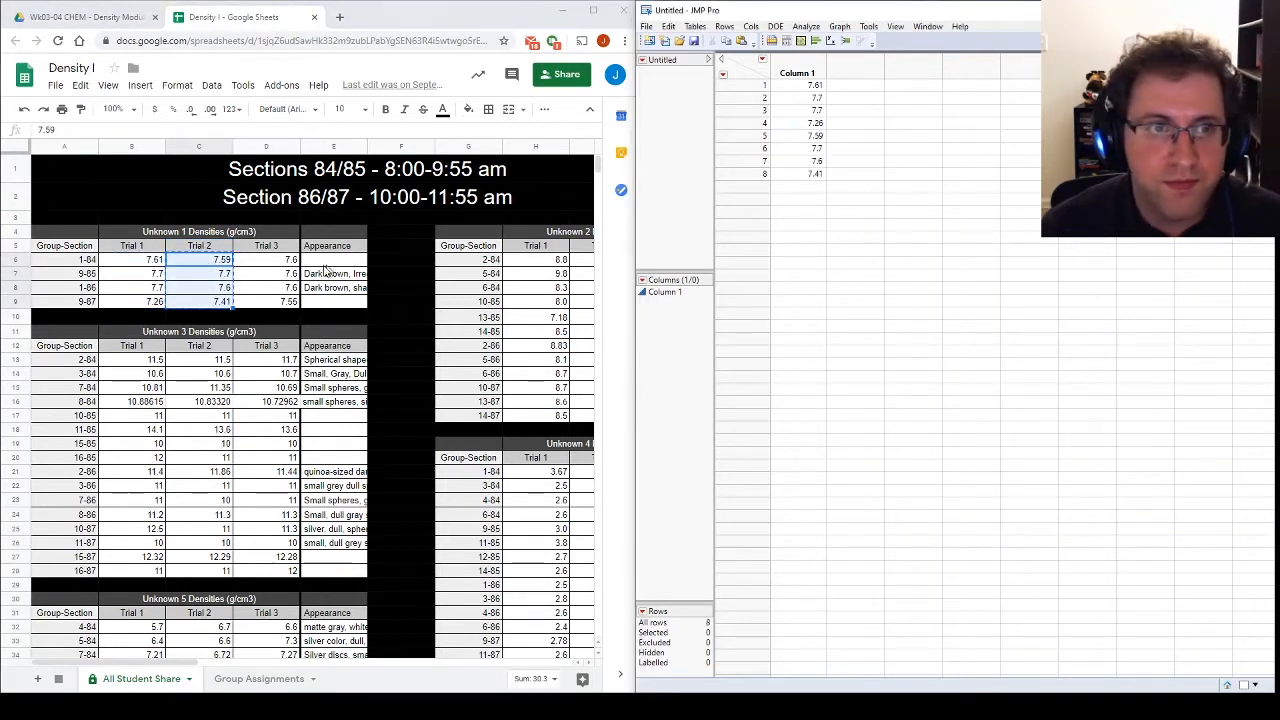
# Step: Append the Unknown 1 Trial 3 densities from the sheet to Column 1 in JMP, starting at row 9
pyautogui.moveTo(249, 262); pyautogui.dragTo(262, 302)
pyautogui.hotkey('ctrl', 'c')
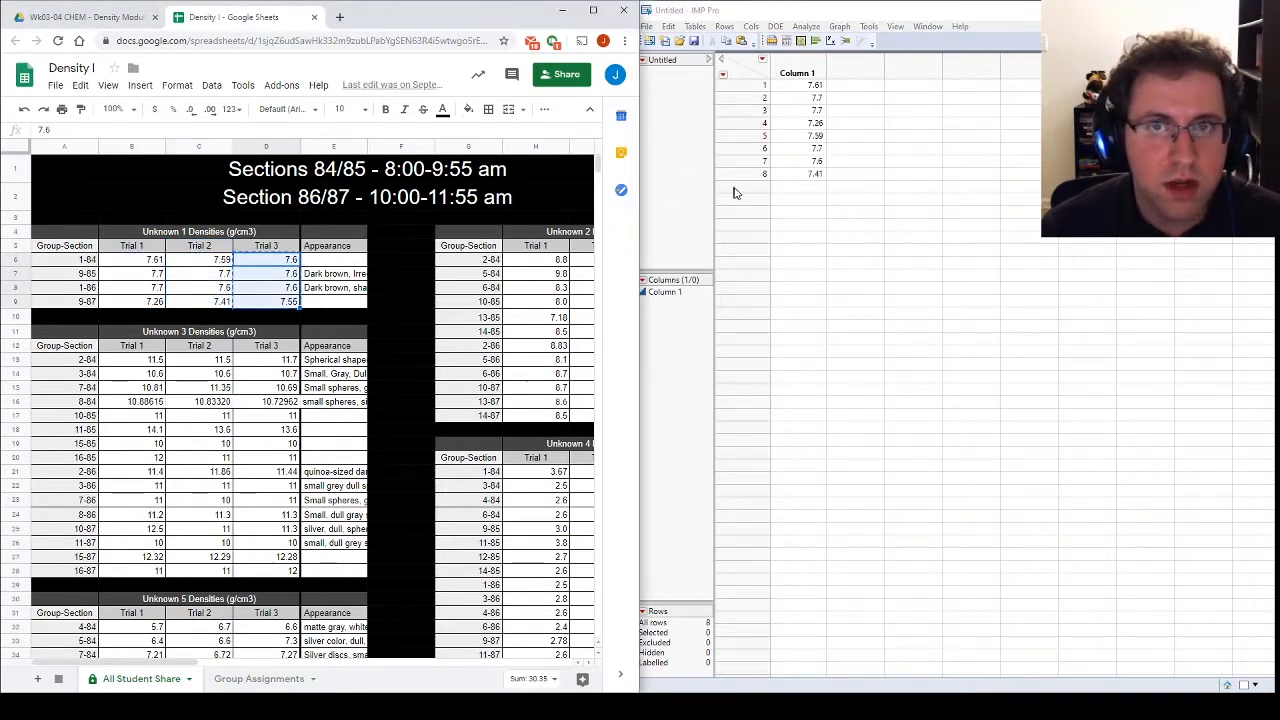
pyautogui.click(808, 187)
pyautogui.hotkey('ctrl', 'v')
# Step: Rename Column 1 in the JMP table as Metal 1
pyautogui.doubleClick(800, 72)
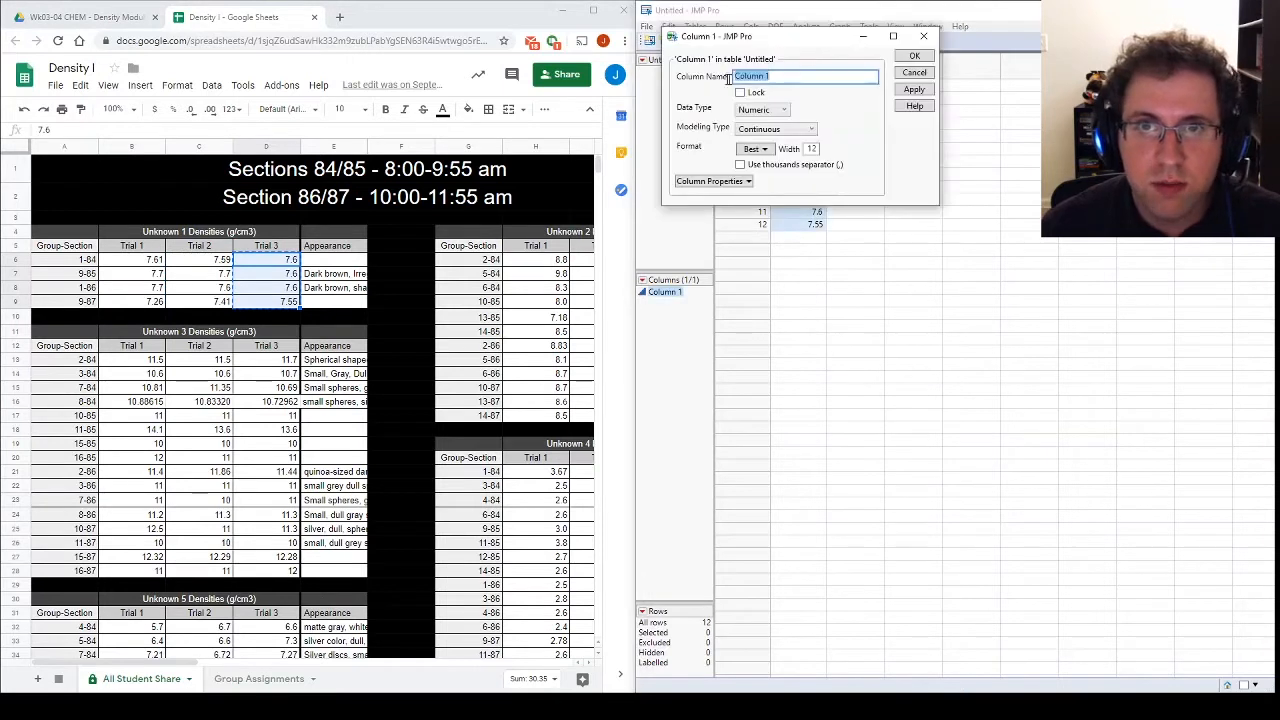
pyautogui.write('Metal 1')
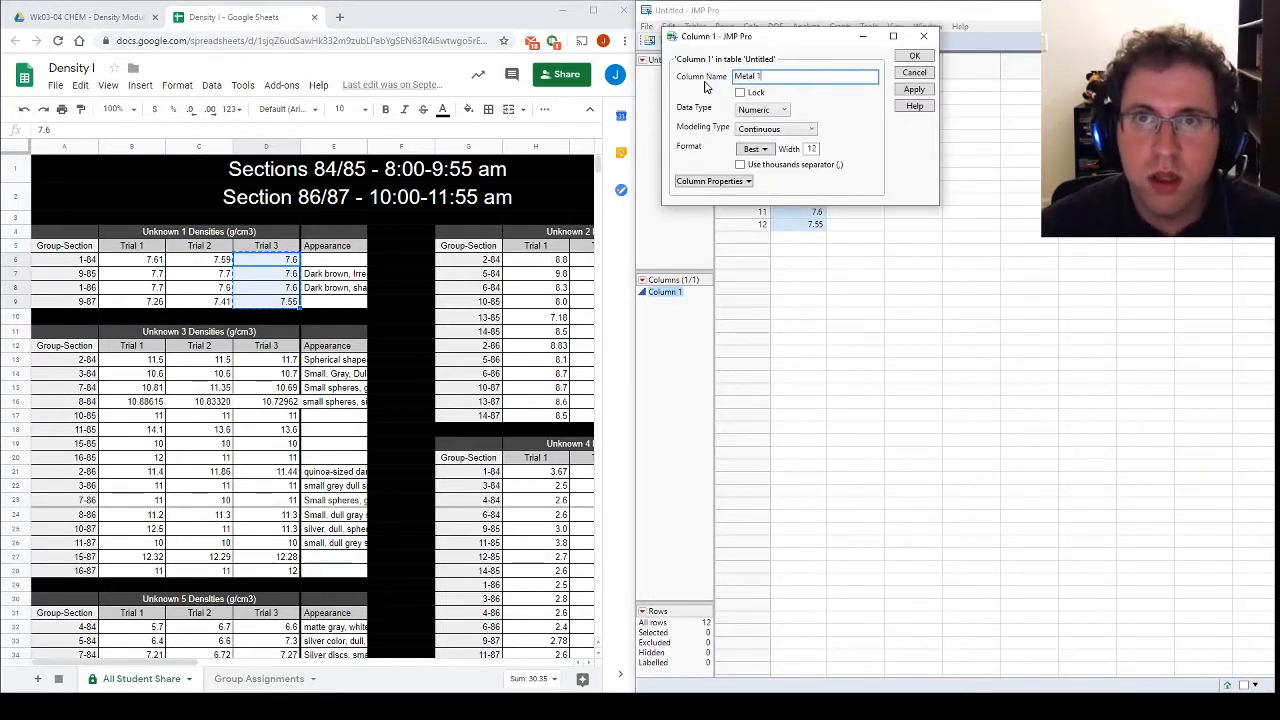
pyautogui.click(914, 56)
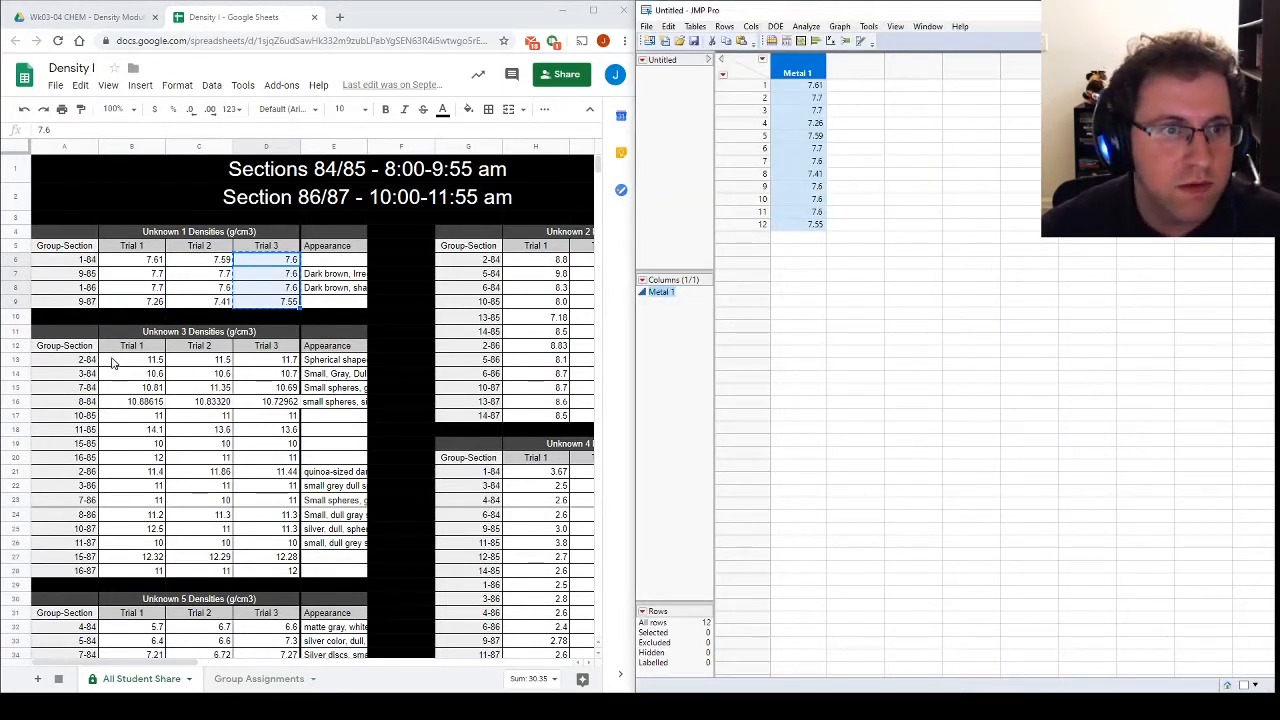
# Step: Copy the Unknown 2 Trial 1 densities from the sheet into a new second column in JMP, starting at row 1
pyautogui.click(133, 363)
pyautogui.moveTo(549, 259); pyautogui.dragTo(549, 415)
pyautogui.hotkey('ctrl', 'c')
pyautogui.click(870, 88)
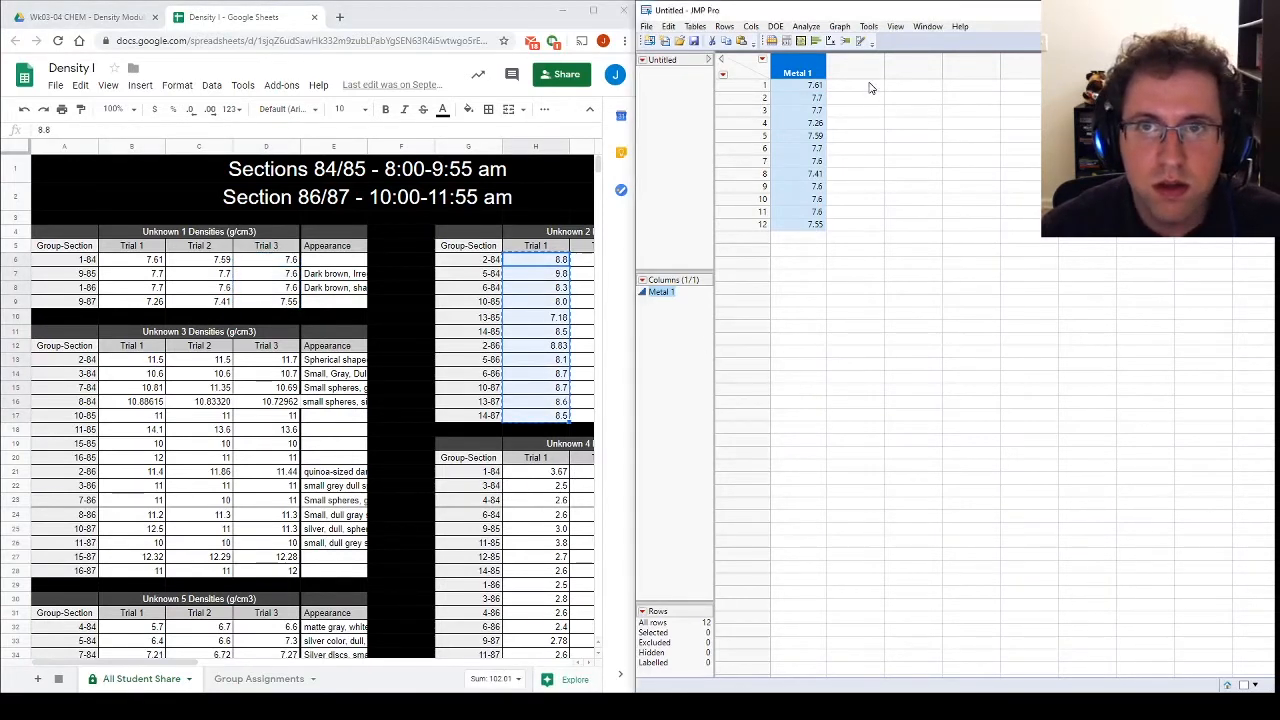
pyautogui.doubleClick(867, 91)
pyautogui.click(867, 90)
pyautogui.click(867, 90)
pyautogui.hotkey('ctrl', 'v')
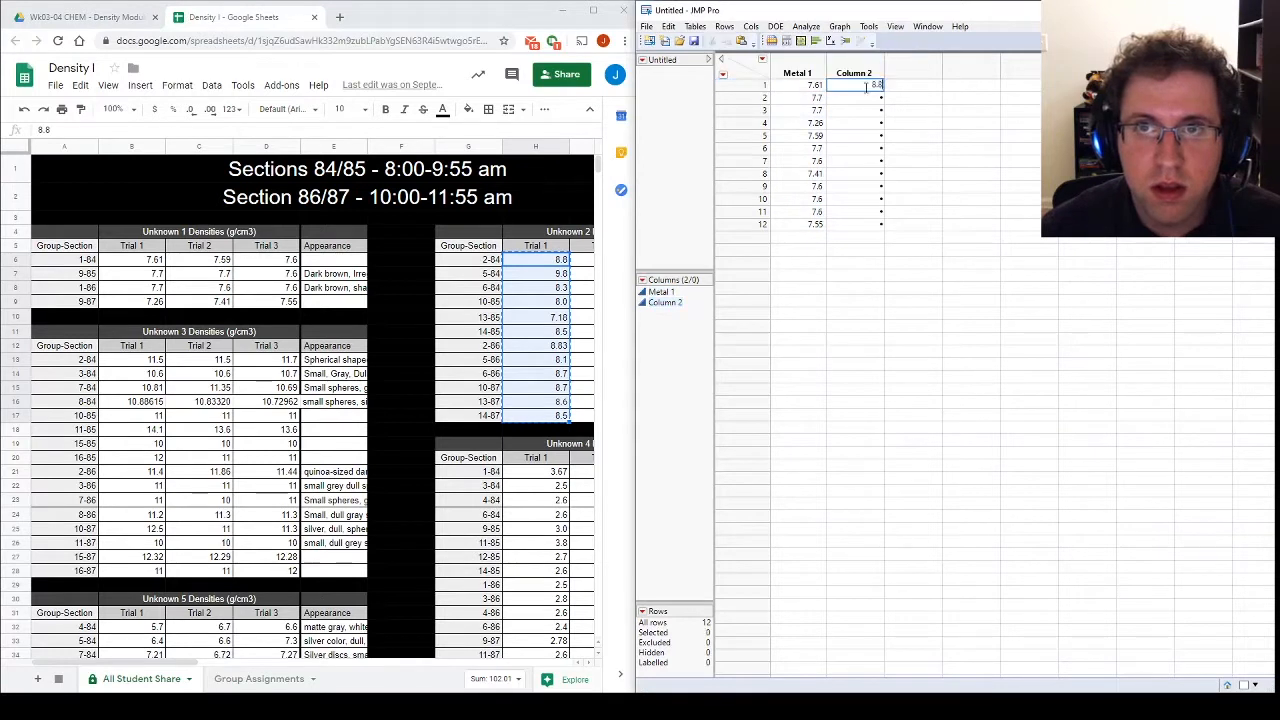
pyautogui.click(864, 112)
pyautogui.click(858, 88)
pyautogui.hotkey('ctrl', 'v')
# Step: Append the Unknown 2 Trial 2 densities from the sheet to Column 2 in JMP, starting at row 13
pyautogui.moveTo(581, 260); pyautogui.dragTo(580, 417)
pyautogui.hotkey('ctrl', 'c')
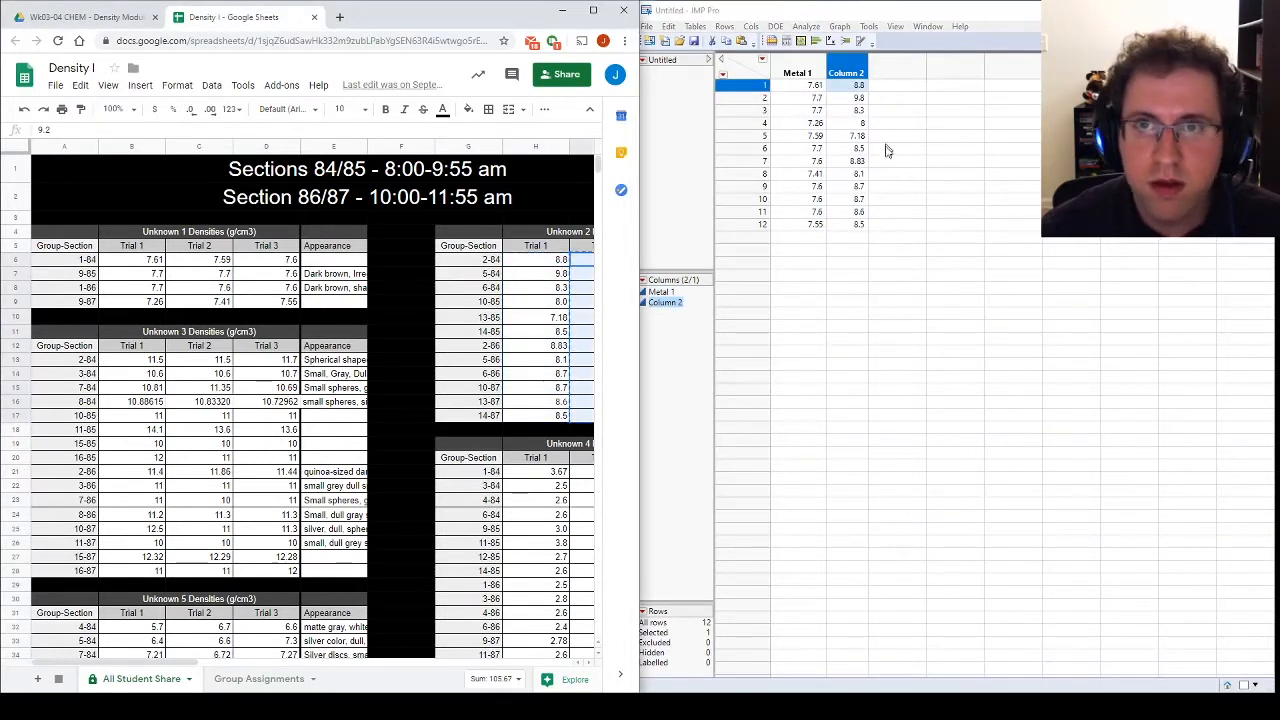
pyautogui.click(850, 250)
pyautogui.hotkey('ctrl', 'v')
# Step: Append the Unknown 2 Trial 3 densities from the sheet to Column 2 in JMP, starting at row 25
pyautogui.click(848, 389)
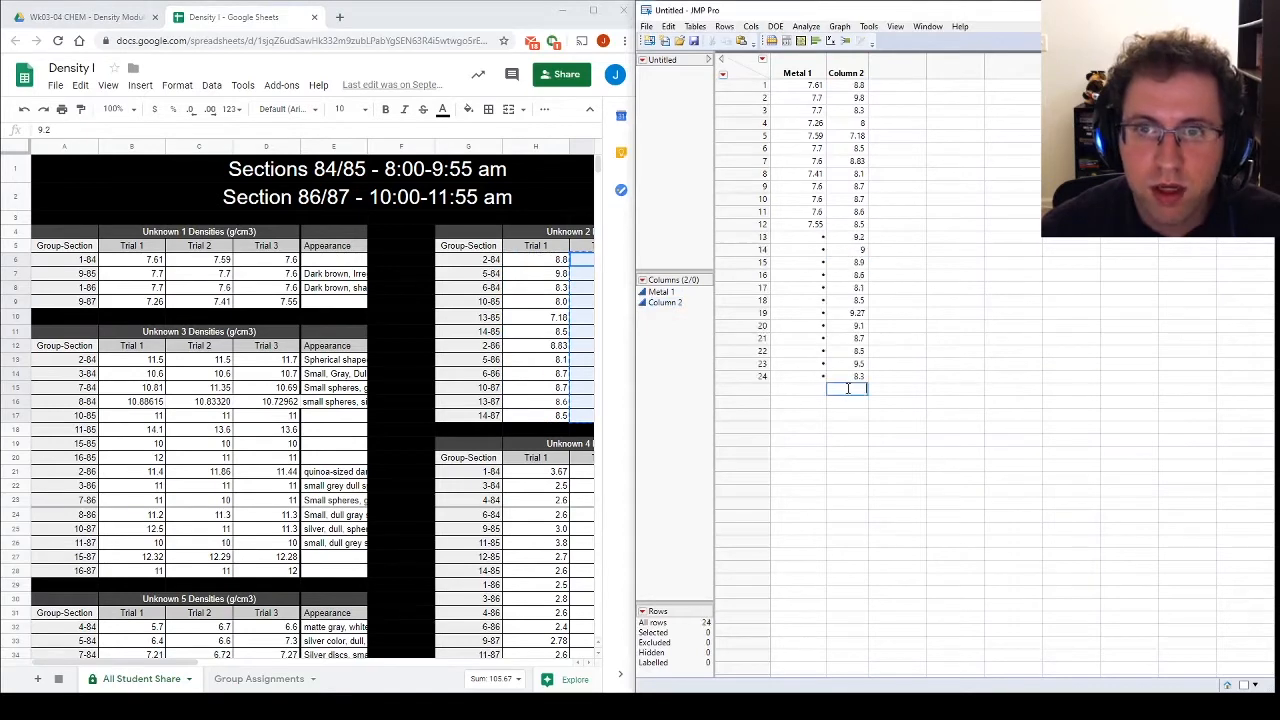
pyautogui.moveTo(156, 664); pyautogui.dragTo(267, 661)
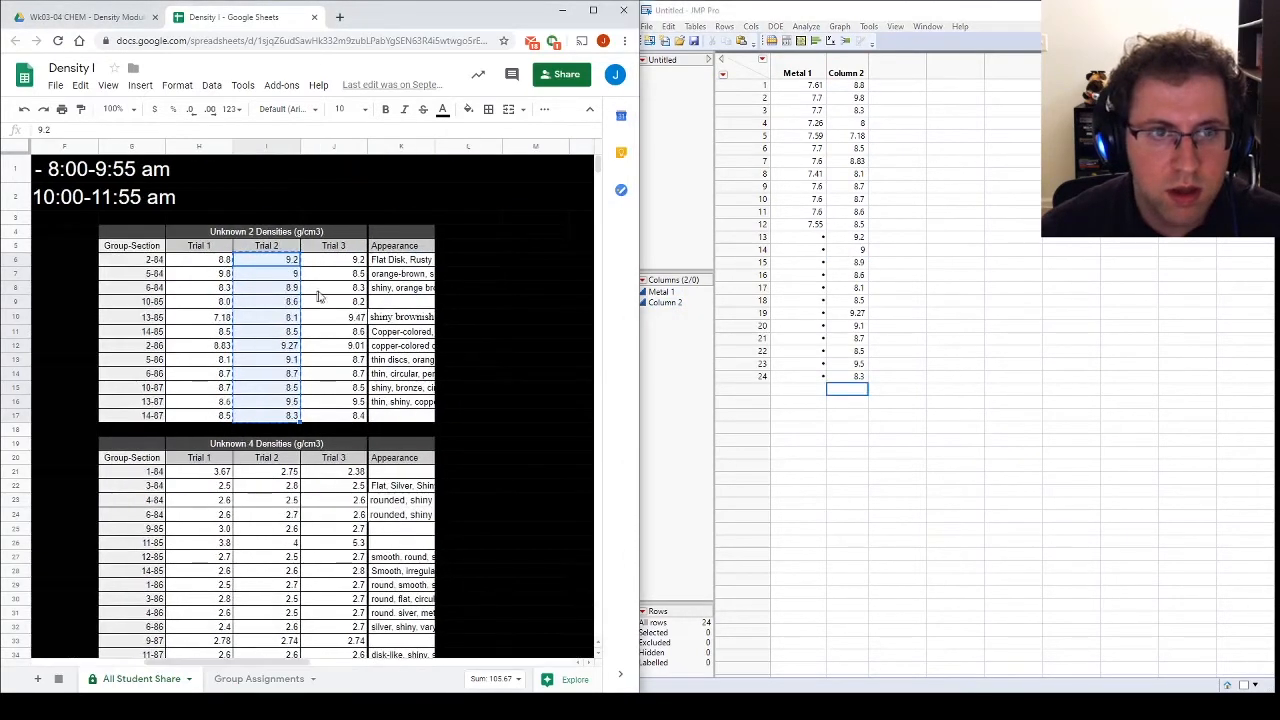
pyautogui.moveTo(355, 262); pyautogui.dragTo(340, 415)
pyautogui.hotkey('ctrl', 'c')
pyautogui.click(855, 398)
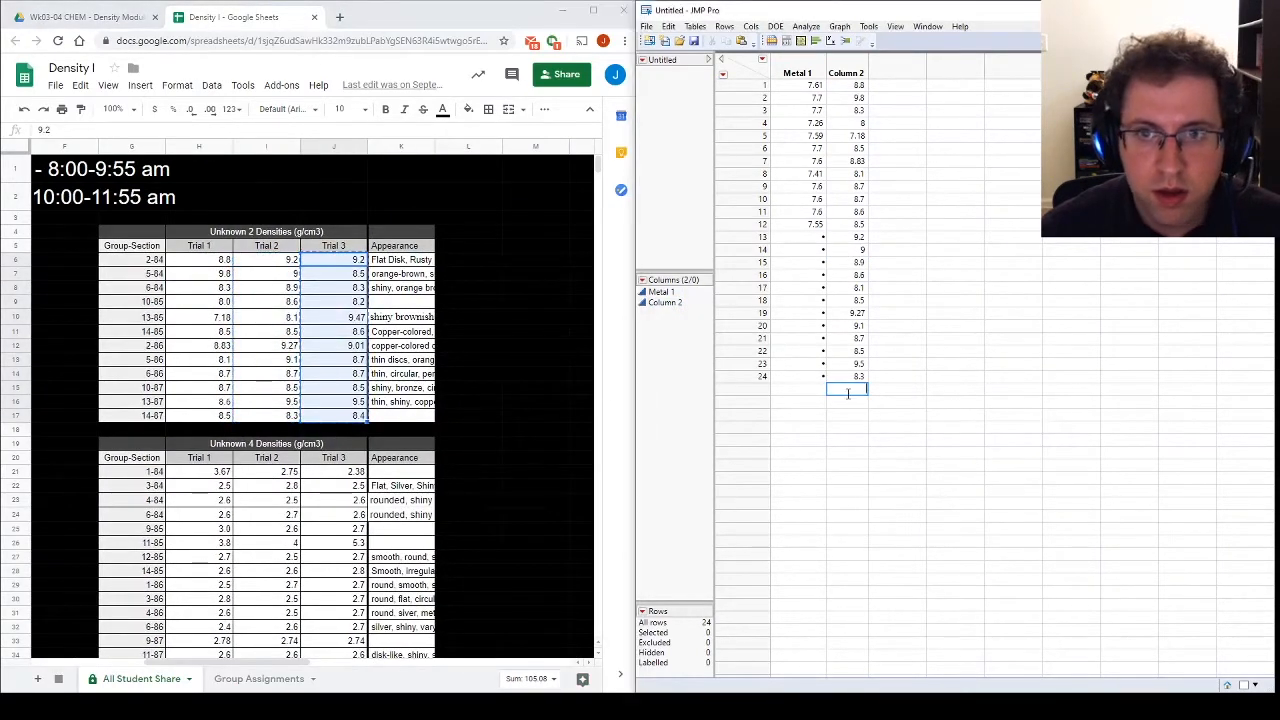
pyautogui.hotkey('ctrl', 'v')
# Step: Rename Column 2 in the JMP table as Metal 2
pyautogui.doubleClick(855, 72)
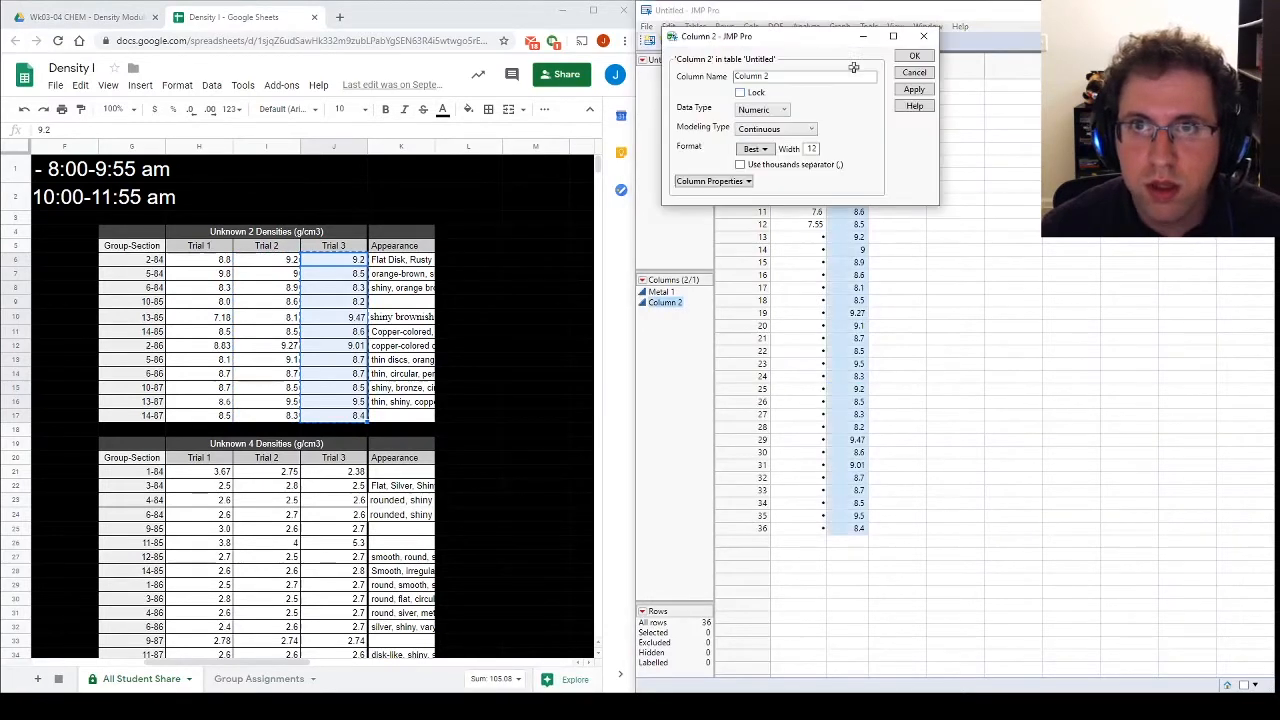
pyautogui.write('Metal')
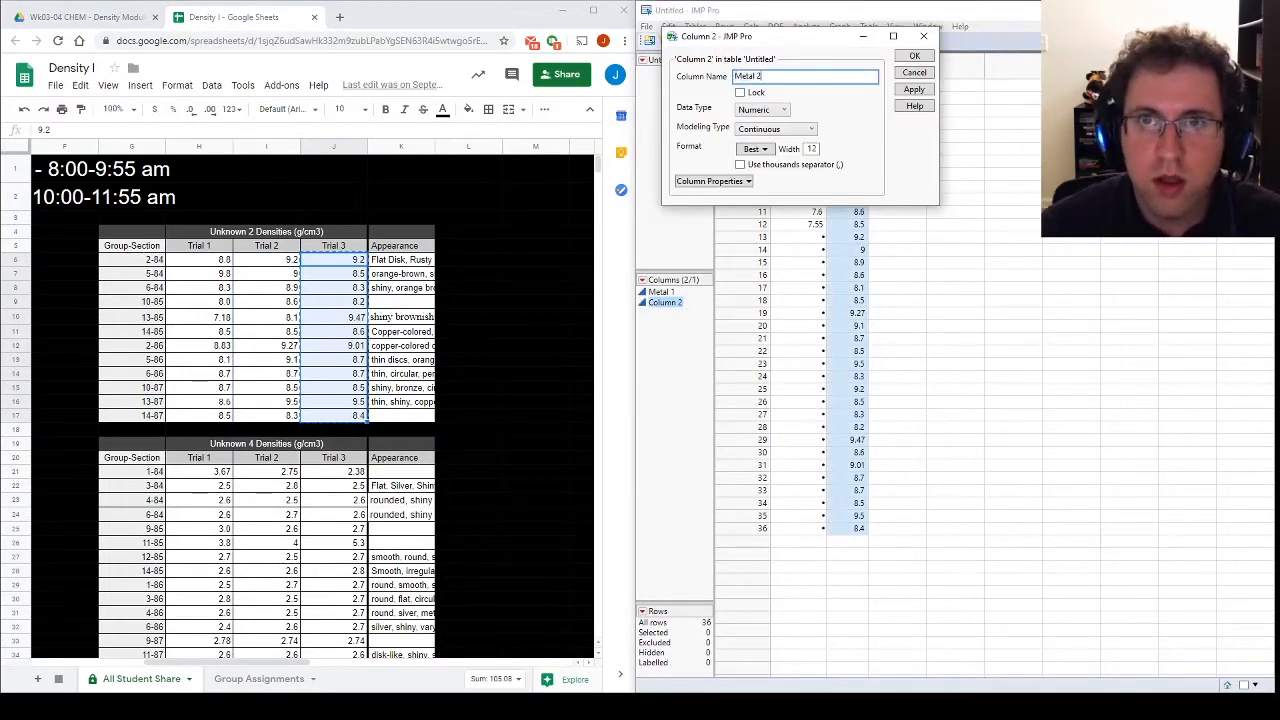
pyautogui.click(912, 57)
# Step: Add a third column to the JMP table and name it Metal 3
pyautogui.doubleClick(891, 72)
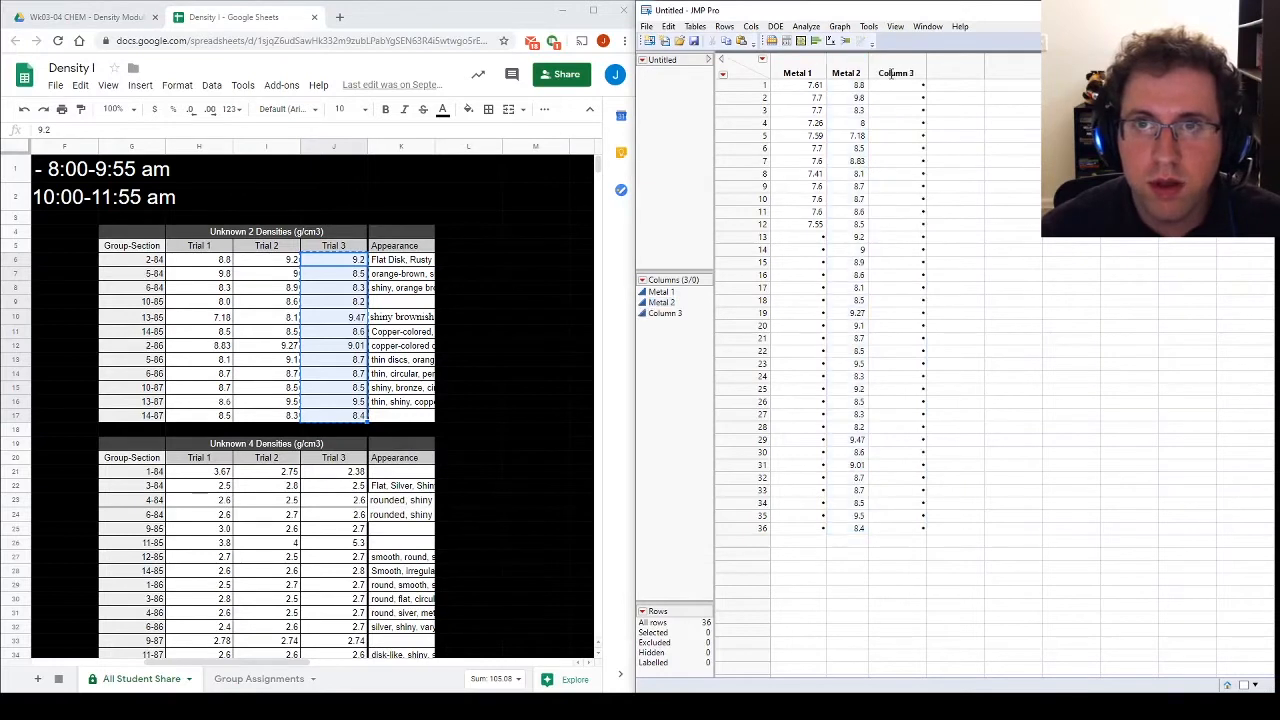
pyautogui.click(896, 72)
pyautogui.doubleClick(896, 72)
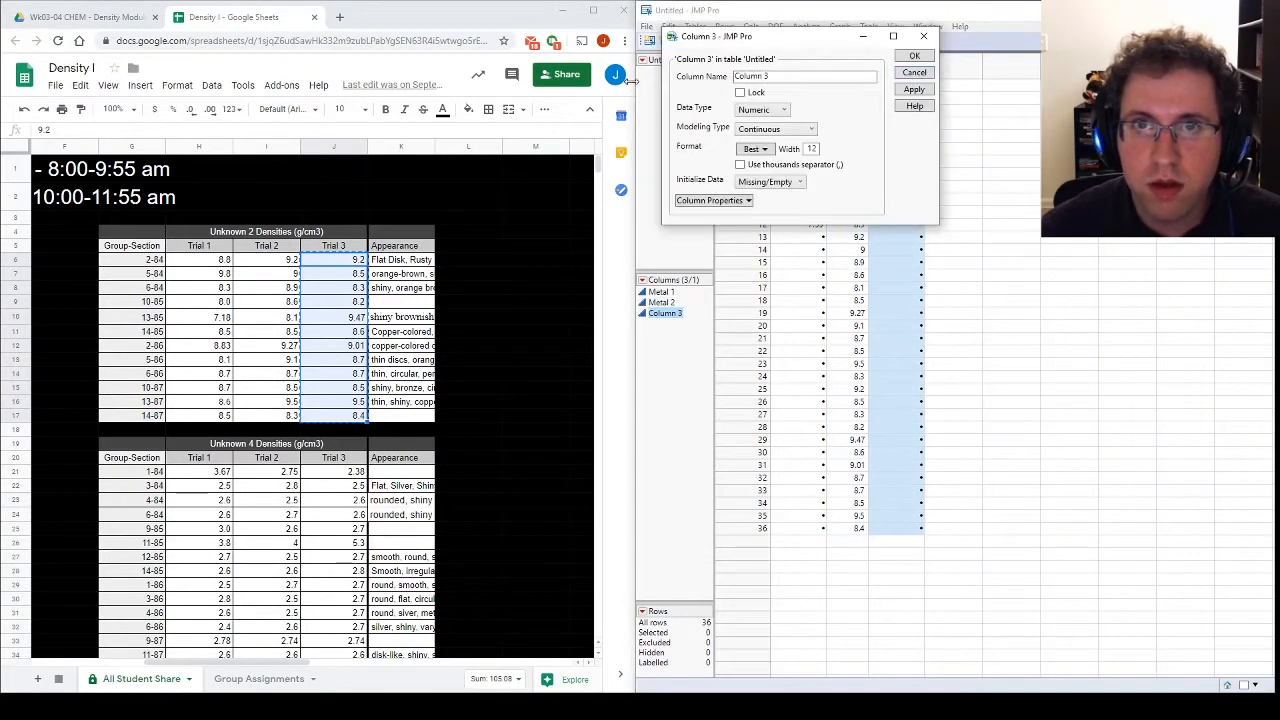
pyautogui.tripleClick(783, 80)
pyautogui.write('Metal ')
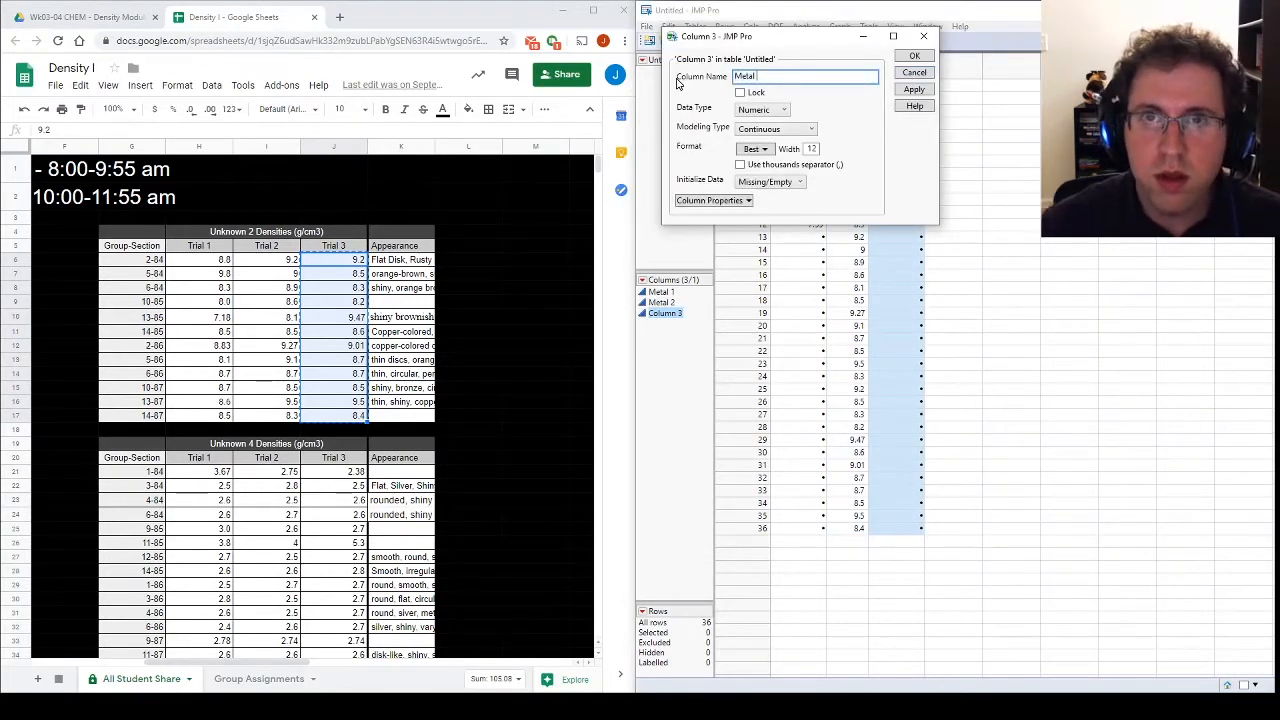
pyautogui.write('3')
pyautogui.click(914, 56)
# Step: Add a fourth column to the JMP table and name it Metal 4
pyautogui.doubleClick(940, 72)
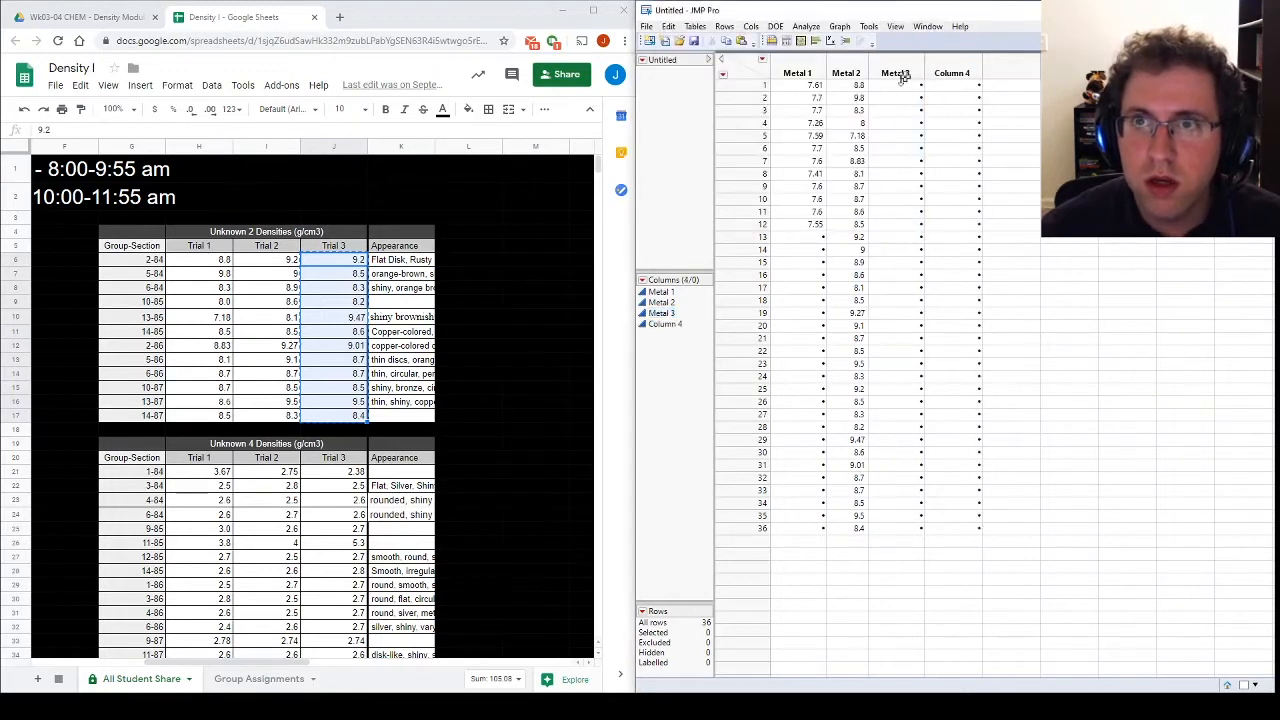
pyautogui.doubleClick(951, 72)
pyautogui.tripleClick(787, 78)
pyautogui.write('Metal 4')
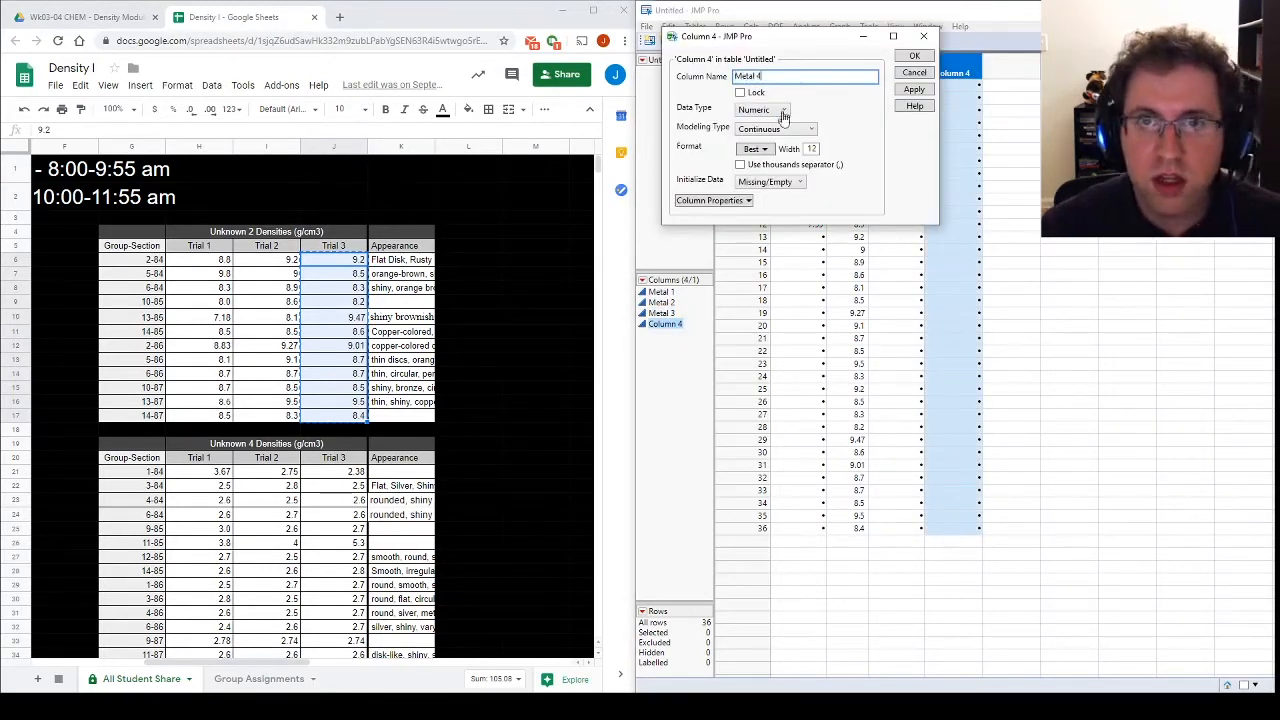
pyautogui.click(914, 56)
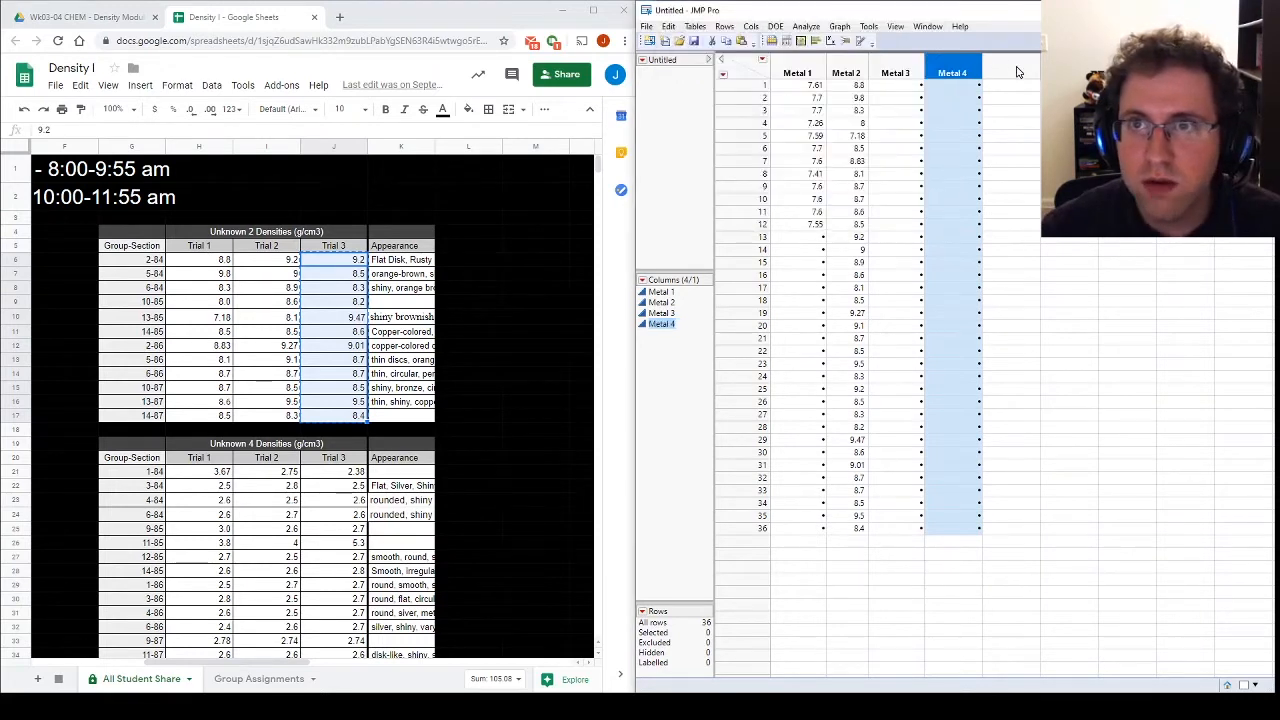
# Step: Add a fifth column to the JMP table and name it Metal 5
pyautogui.doubleClick(1018, 72)
pyautogui.doubleClick(1010, 72)
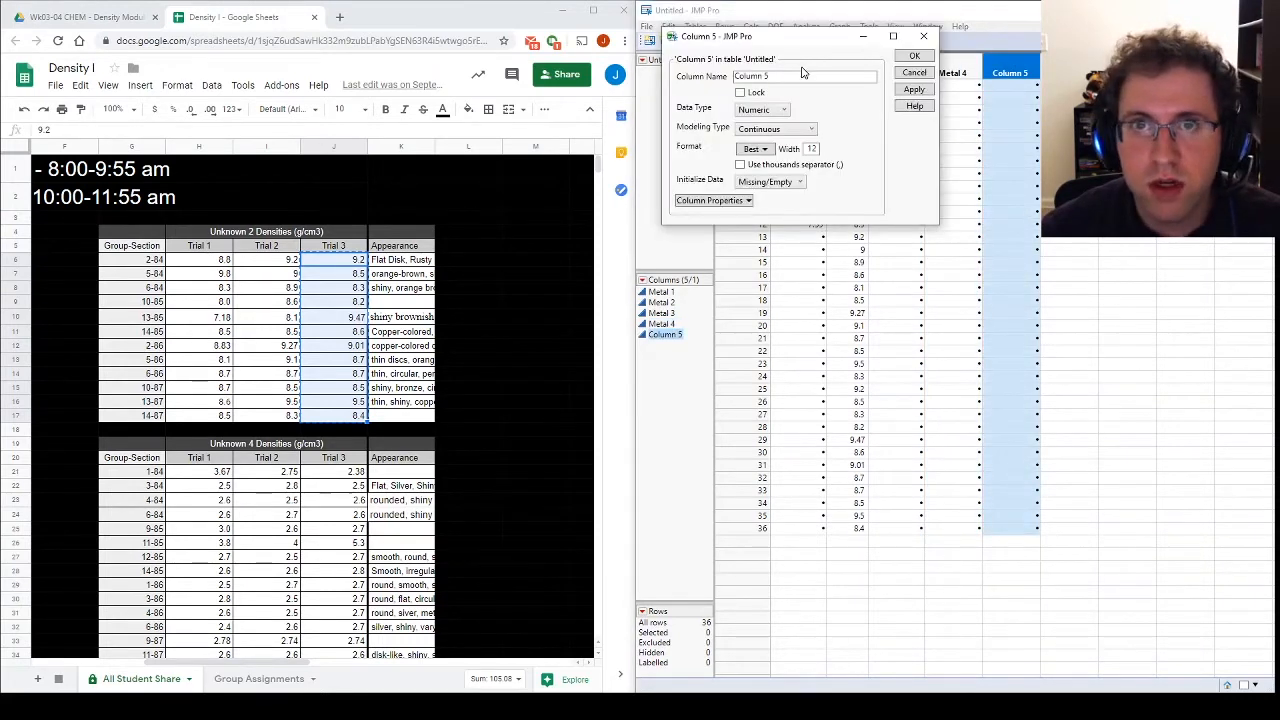
pyautogui.write('Metal')
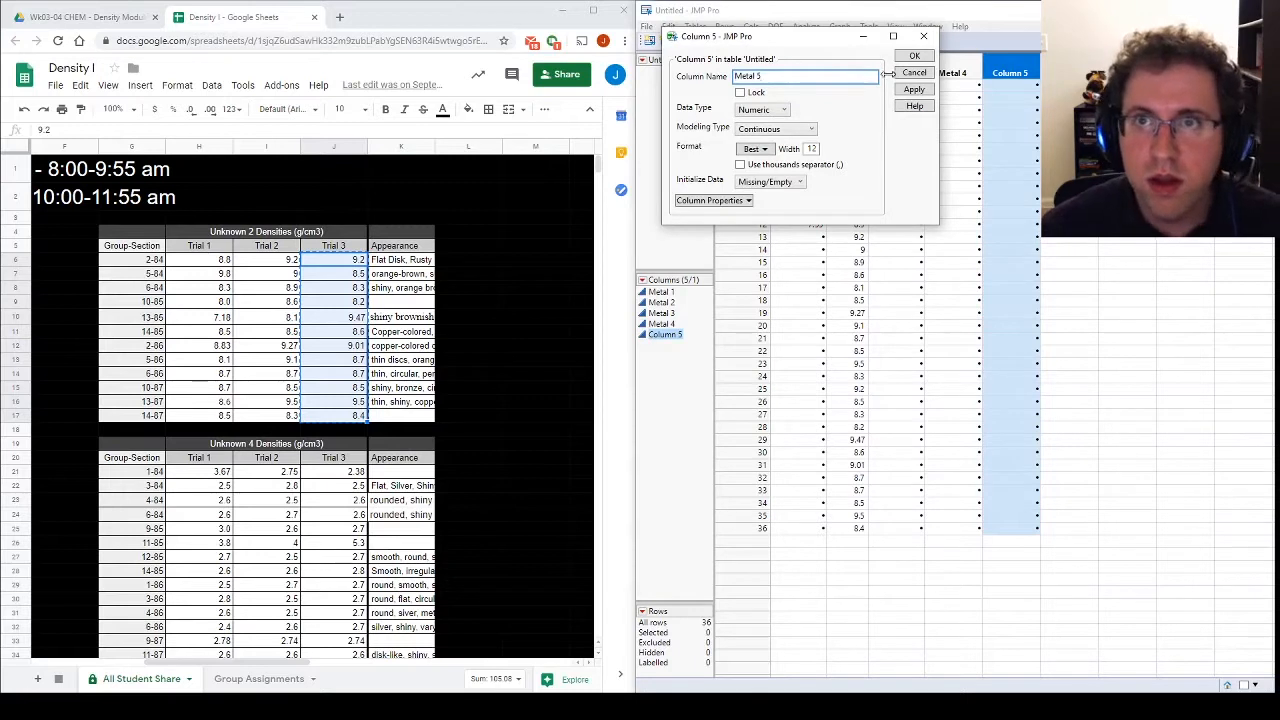
pyautogui.click(914, 56)
# Step: Add a sixth column to the JMP table and name it Metal 6
pyautogui.doubleClick(1068, 73)
pyautogui.click(809, 78)
pyautogui.write('Metal')
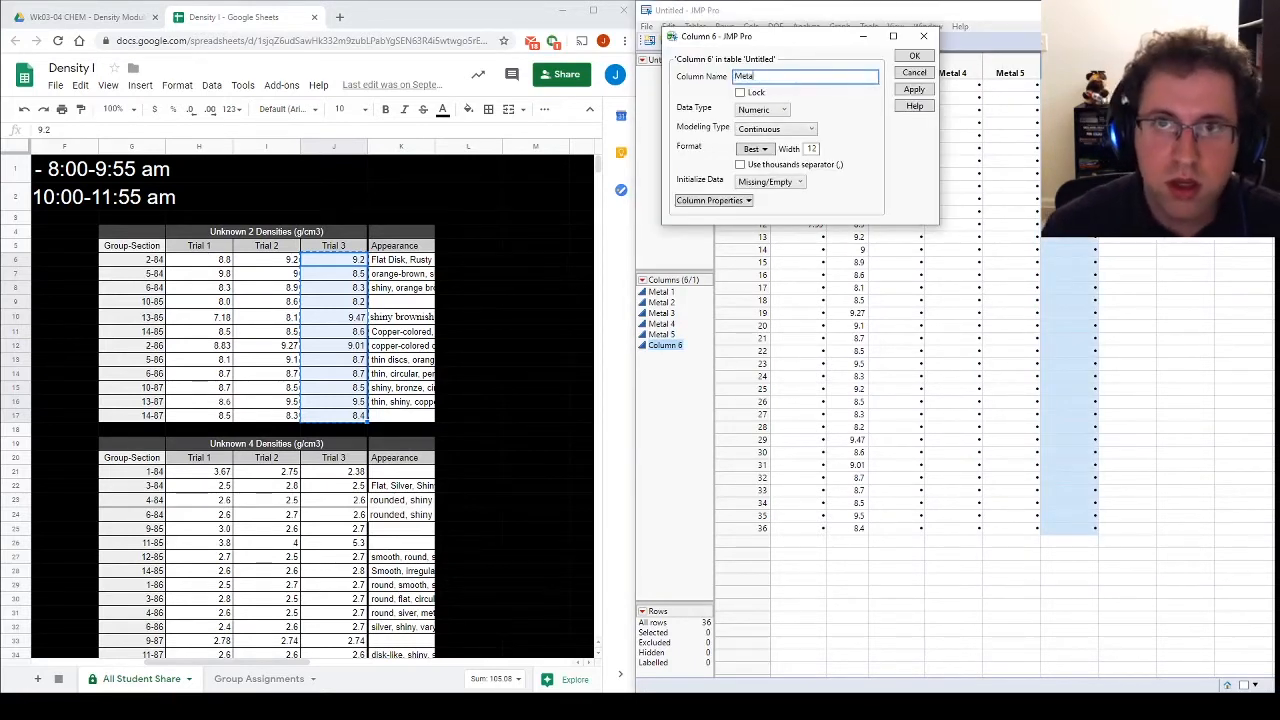
pyautogui.write(' 6')
pyautogui.click(912, 57)
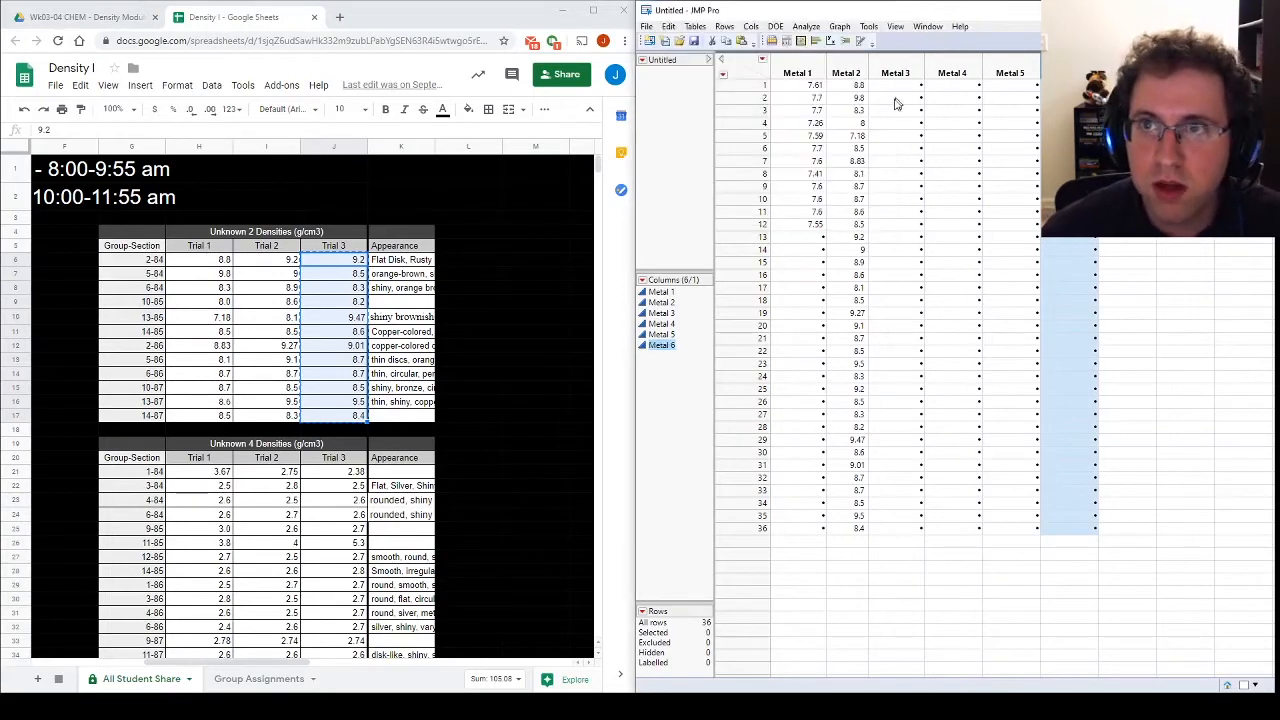
# Step: Copy the Unknown 3 Trial 1 densities from the sheet into the Metal 3 column in JMP, starting at row 1
pyautogui.click(291, 543)
pyautogui.moveTo(230, 662); pyautogui.dragTo(118, 662)
pyautogui.click(137, 362)
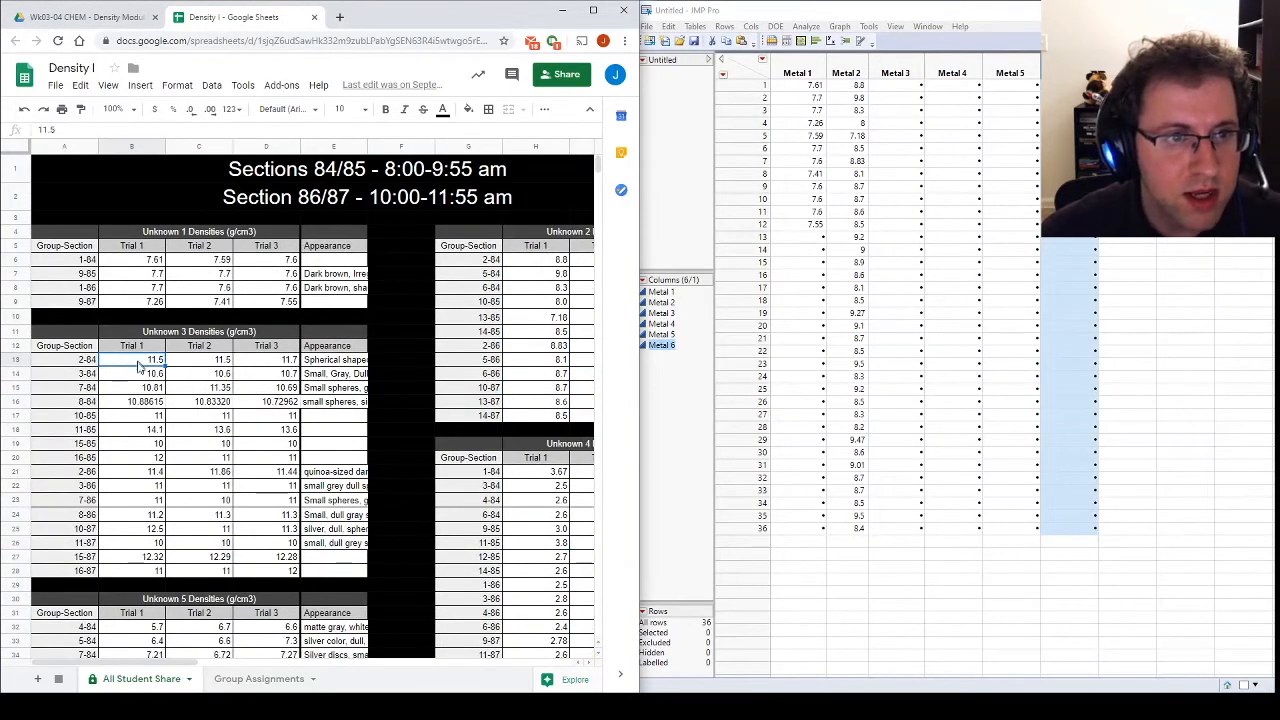
pyautogui.keyDown('shift'); pyautogui.click(137, 570); pyautogui.keyUp('shift')
pyautogui.hotkey('ctrl', 'c')
pyautogui.click(914, 94)
pyautogui.hotkey('ctrl', 'v')
# Step: Append the Unknown 3 Trial 2 densities from the sheet to the Metal 3 column in JMP, starting at row 17
pyautogui.moveTo(222, 363); pyautogui.dragTo(200, 570)
pyautogui.hotkey('ctrl', 'c')
pyautogui.click(895, 300)
pyautogui.click(897, 288)
pyautogui.hotkey('ctrl', 'v')
# Step: Append the Unknown 3 Trial 3 densities from the sheet to the Metal 3 column in JMP, starting at row 33
pyautogui.moveTo(285, 359); pyautogui.dragTo(272, 577)
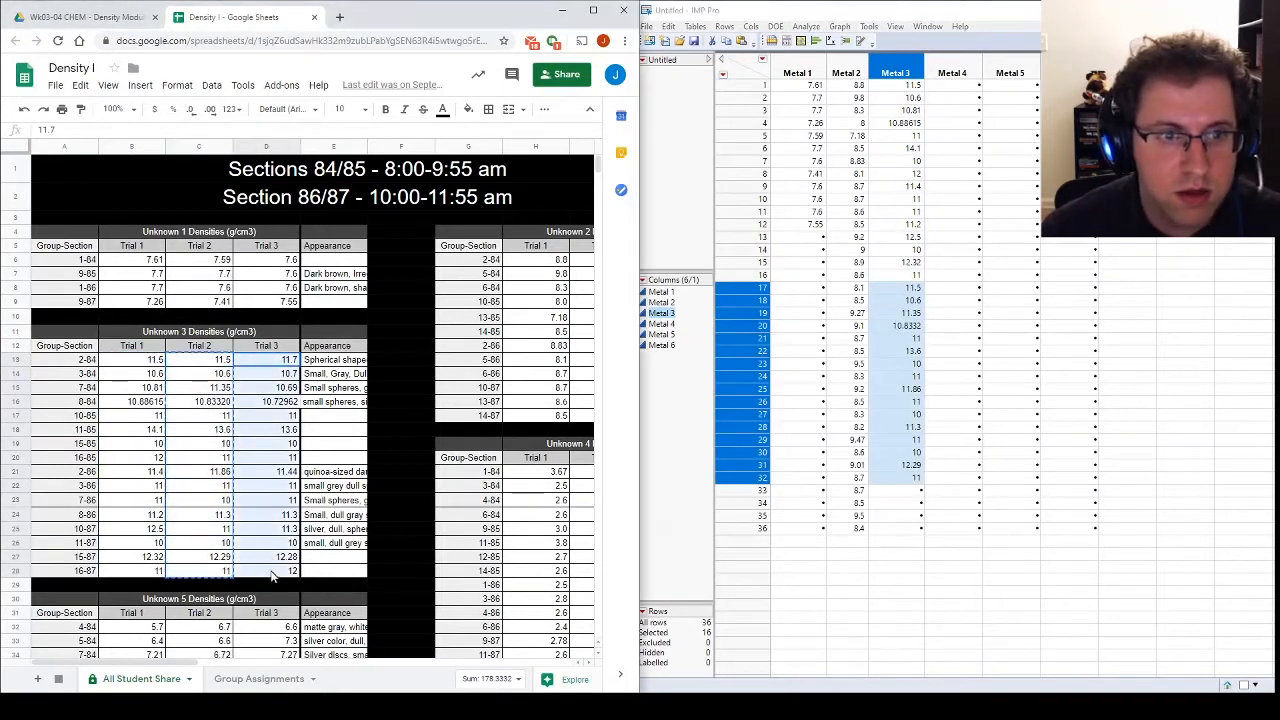
pyautogui.hotkey('ctrl', 'c')
pyautogui.click(880, 490)
pyautogui.hotkey('ctrl', 'v')
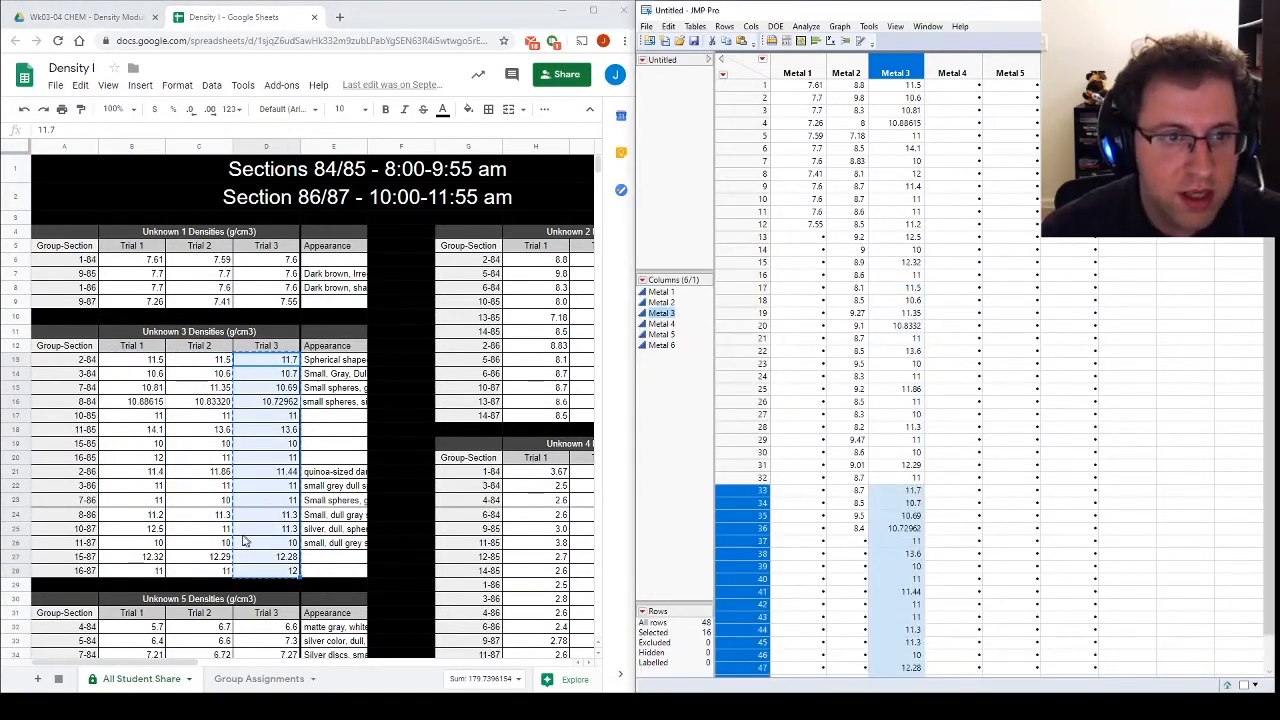
# Step: Copy the Unknown 4 Trial 1 densities from the sheet into the Metal 4 column in JMP, starting at row 1
pyautogui.moveTo(147, 663); pyautogui.dragTo(253, 667)
pyautogui.scroll(-2, 254, 545)
pyautogui.moveTo(217, 375); pyautogui.dragTo(198, 594)
pyautogui.hotkey('ctrl', 'c')
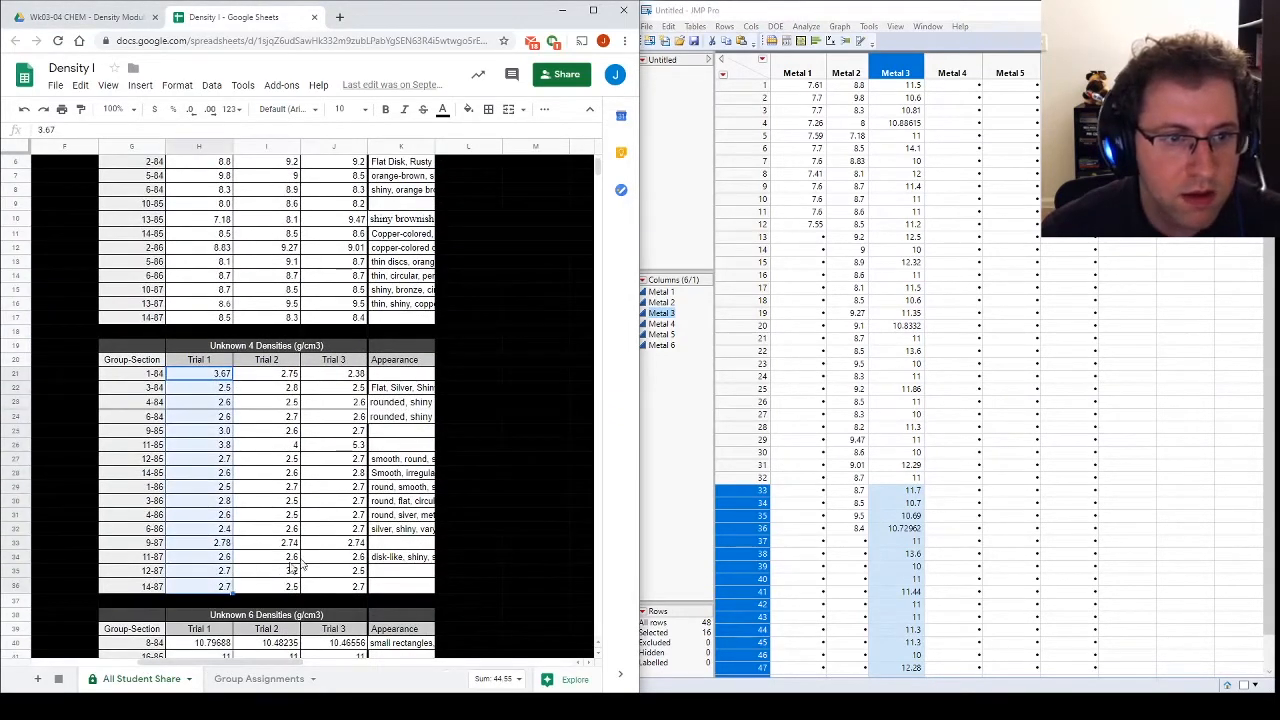
pyautogui.click(951, 87)
pyautogui.hotkey('ctrl', 'v')
# Step: Append the Unknown 4 Trial 2 densities from the sheet to the Metal 4 column in JMP, starting at row 17
pyautogui.moveTo(288, 374); pyautogui.dragTo(275, 588)
pyautogui.hotkey('ctrl', 'c')
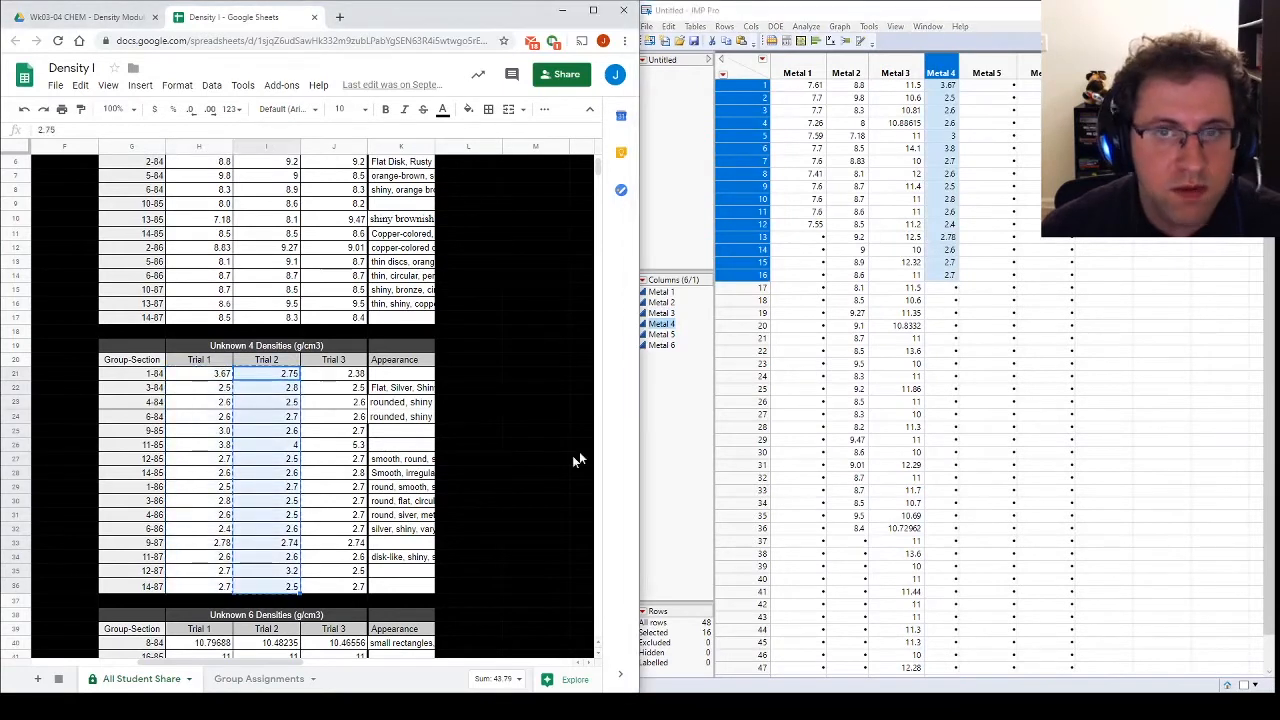
pyautogui.click(947, 290)
pyautogui.hotkey('ctrl', 'v')
# Step: Append the Unknown 4 Trial 3 densities from the sheet to the Metal 4 column in JMP, starting at row 33
pyautogui.moveTo(335, 374); pyautogui.dragTo(334, 587)
pyautogui.hotkey('ctrl', 'c')
pyautogui.click(943, 492)
pyautogui.hotkey('ctrl', 'v')
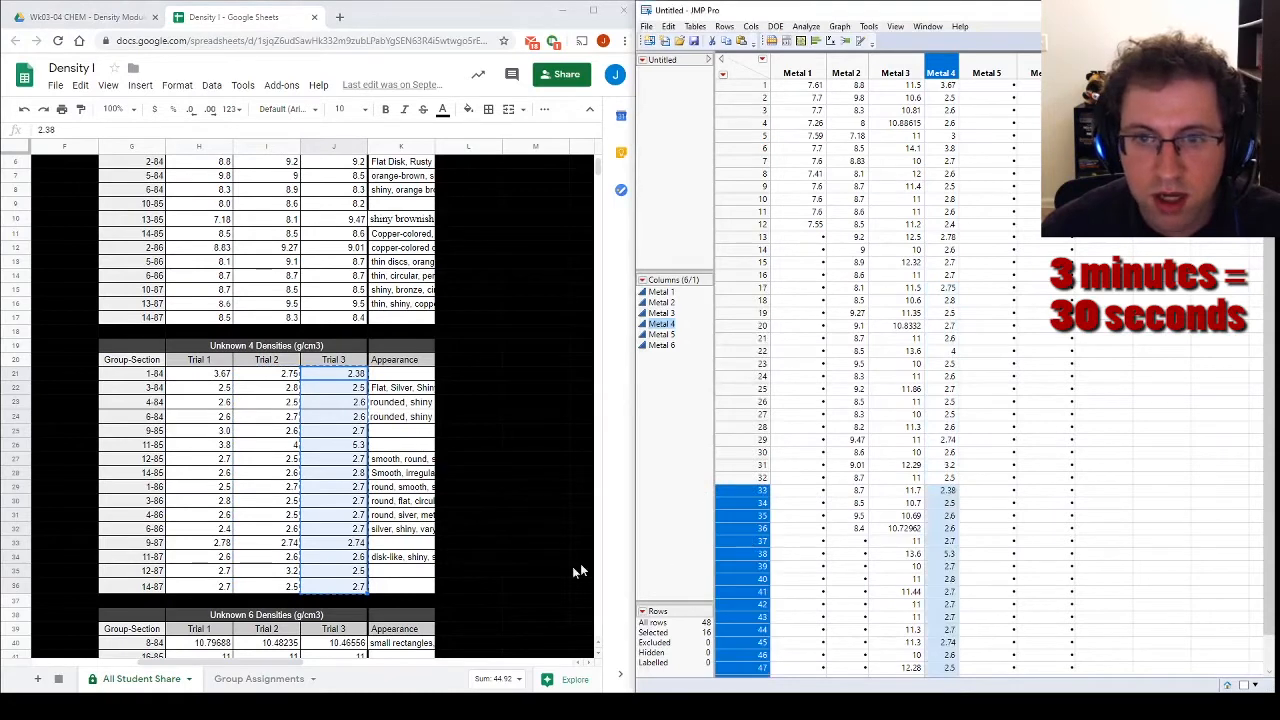
# Step: Copy the Unknown 5 Trial 1 densities from the sheet into the Metal 5 column in JMP, starting at row 1
pyautogui.moveTo(290, 662); pyautogui.dragTo(195, 545)
pyautogui.scroll(-3, 195, 545)
pyautogui.moveTo(155, 430); pyautogui.dragTo(150, 585)
pyautogui.hotkey('ctrl', 'c')
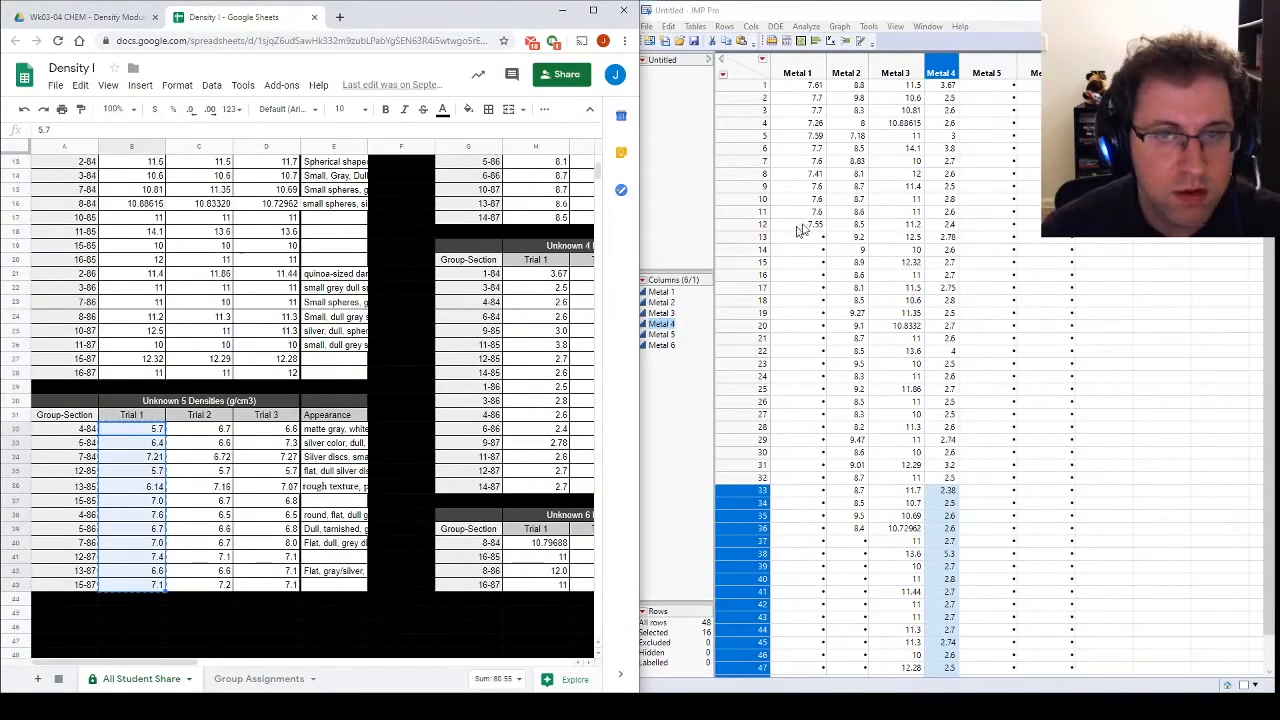
pyautogui.click(980, 87)
pyautogui.hotkey('ctrl', 'v')
# Step: Append the Unknown 5 Trial 2 densities from the sheet to the Metal 5 column in JMP, starting at row 13
pyautogui.moveTo(216, 430); pyautogui.dragTo(216, 585)
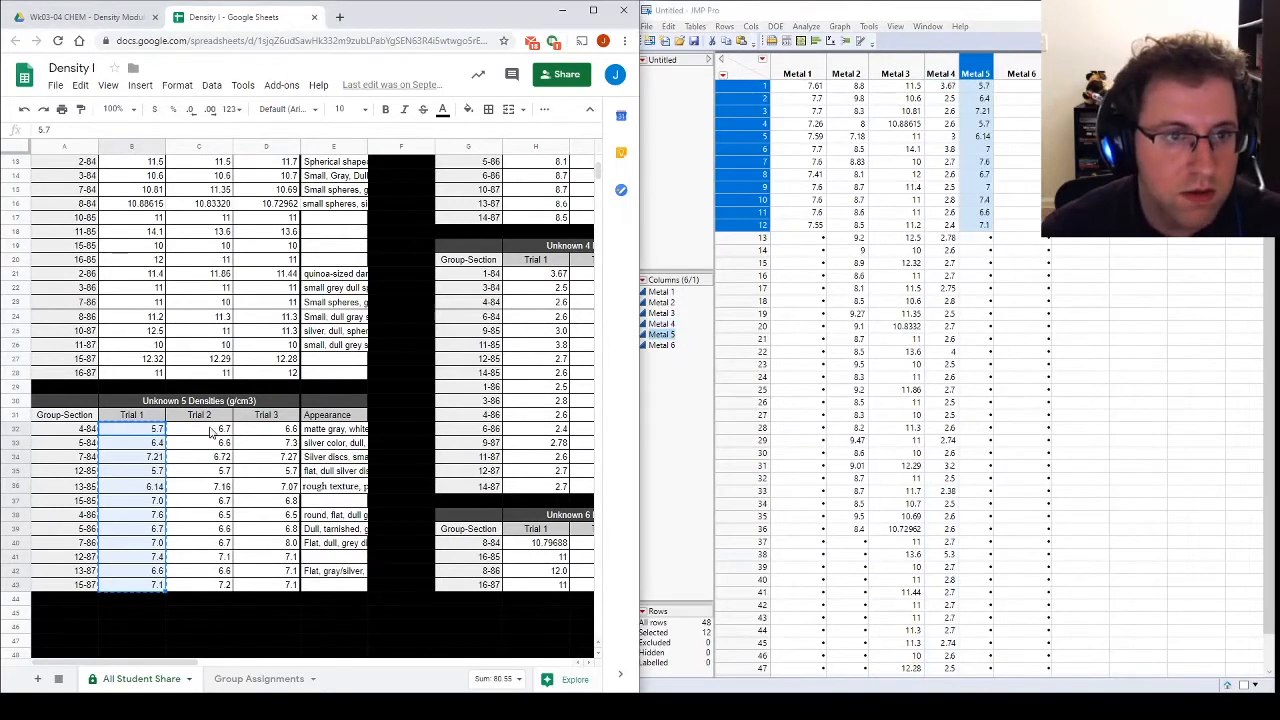
pyautogui.hotkey('ctrl', 'c')
pyautogui.click(980, 238)
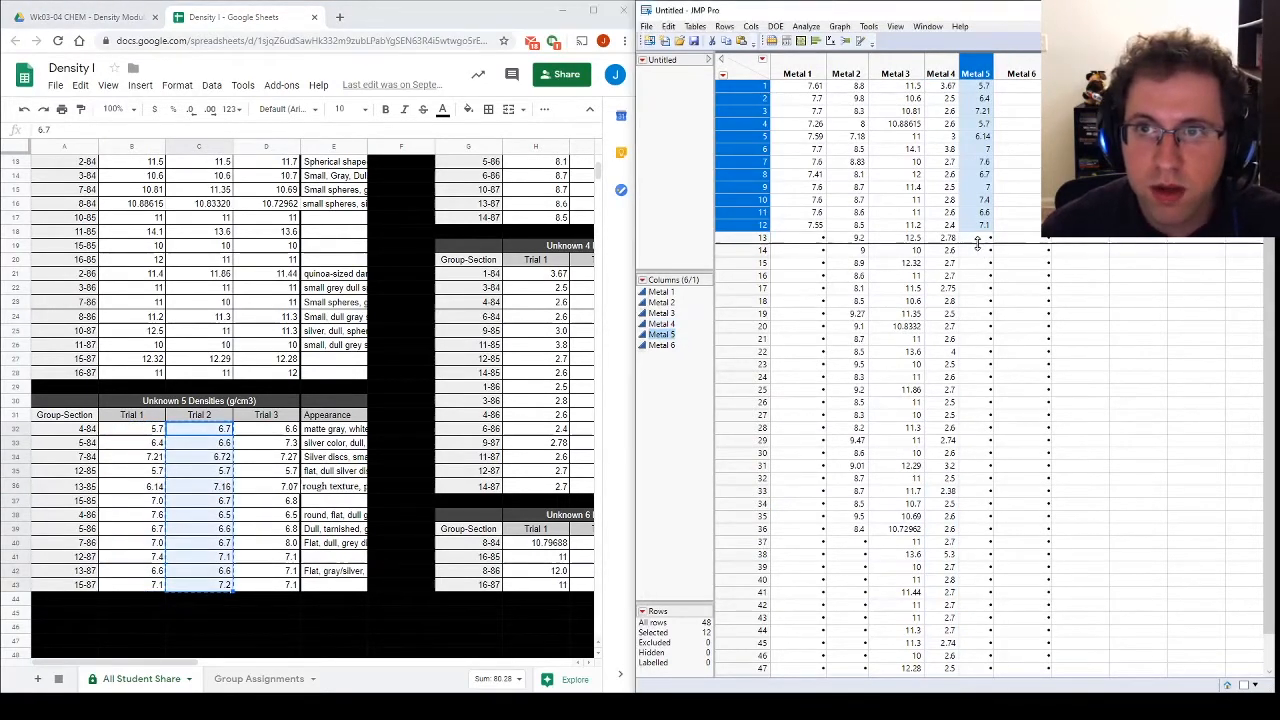
pyautogui.hotkey('ctrl', 'v')
# Step: Append the Unknown 5 Trial 3 densities from the sheet to the Metal 5 column in JMP, starting at row 25
pyautogui.moveTo(266, 428); pyautogui.dragTo(270, 595)
pyautogui.hotkey('ctrl', 'c')
pyautogui.click(978, 397)
pyautogui.hotkey('ctrl', 'v')
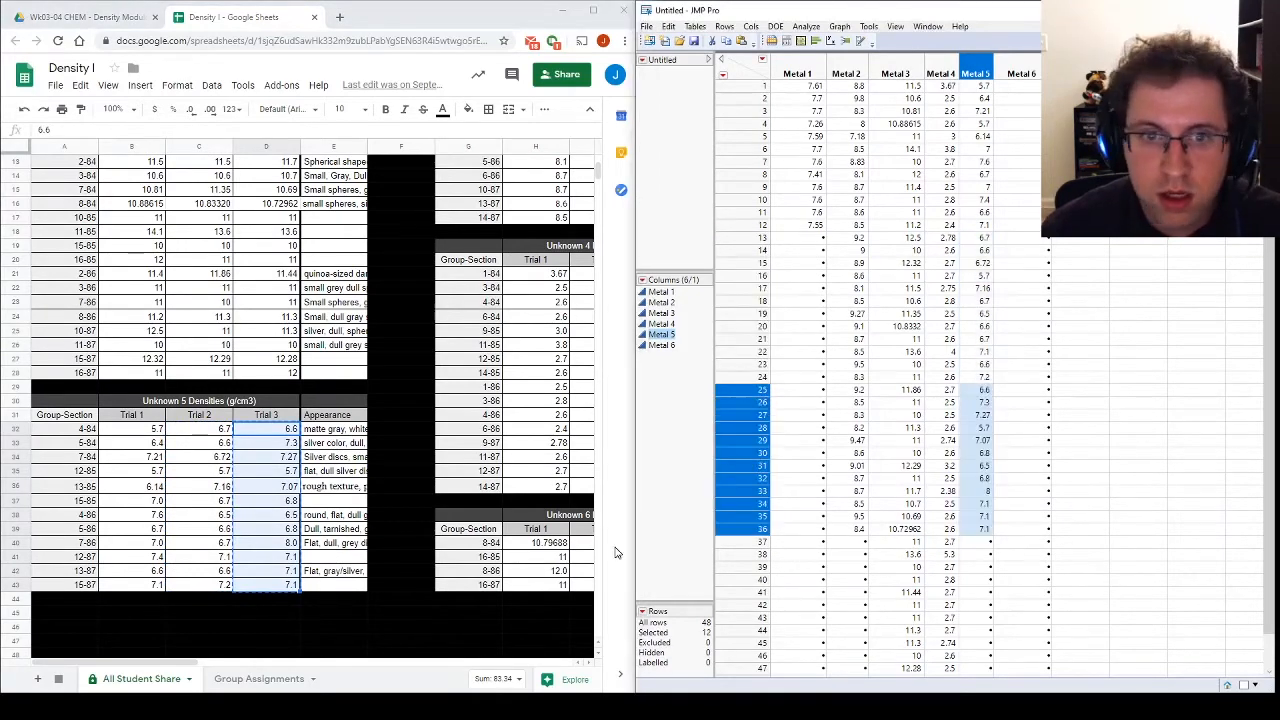
# Step: Copy the Unknown 6 Trial 1 densities from the sheet into the Metal 6 column in JMP, starting at row 1
pyautogui.moveTo(548, 545); pyautogui.dragTo(550, 585)
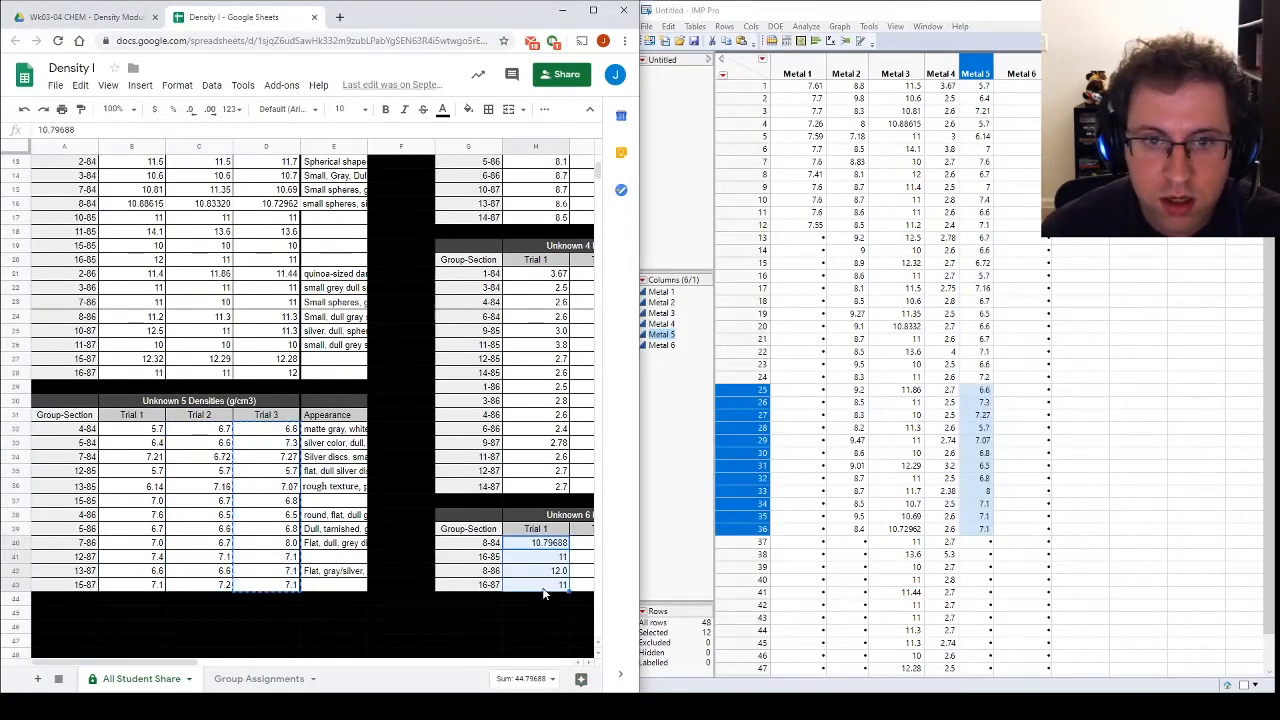
pyautogui.click(1018, 85)
pyautogui.click(1018, 75)
pyautogui.hotkey('ctrl', 'v')
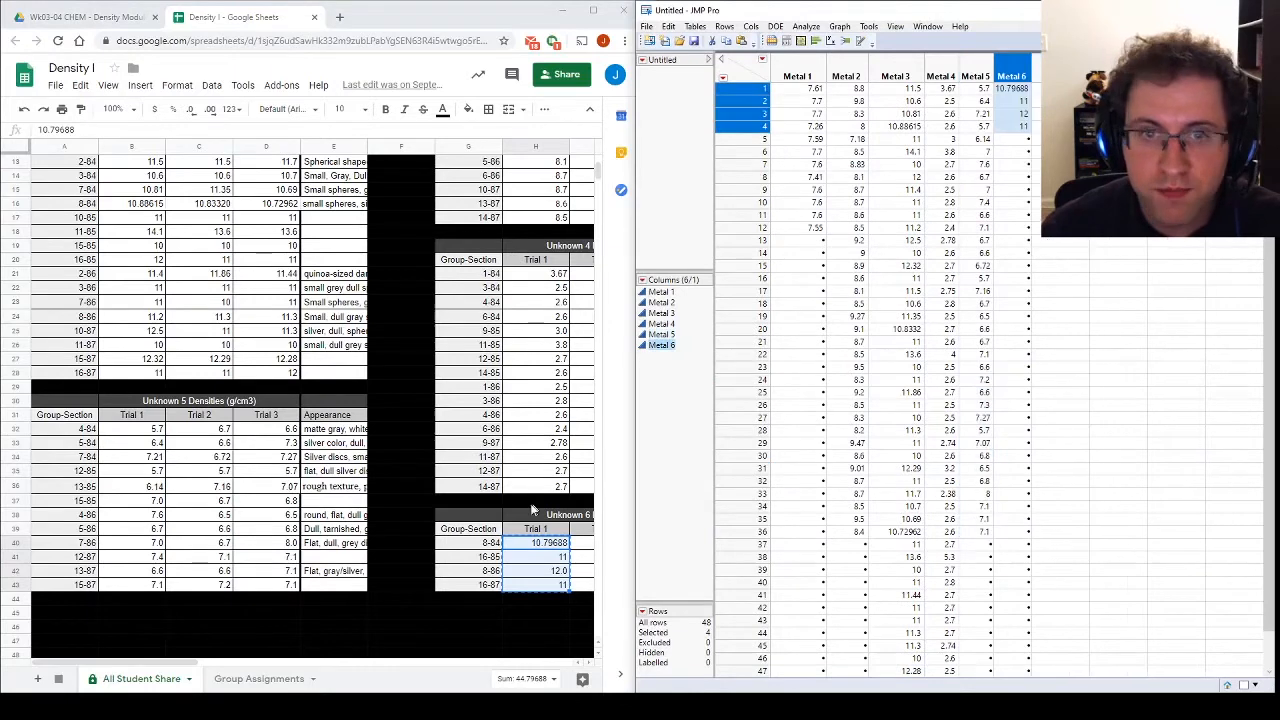
# Step: Append the Unknown 6 Trial 2 densities from the sheet to the Metal 6 column in JMP, starting at row 5
pyautogui.moveTo(594, 541); pyautogui.dragTo(585, 585)
pyautogui.hotkey('ctrl', 'c')
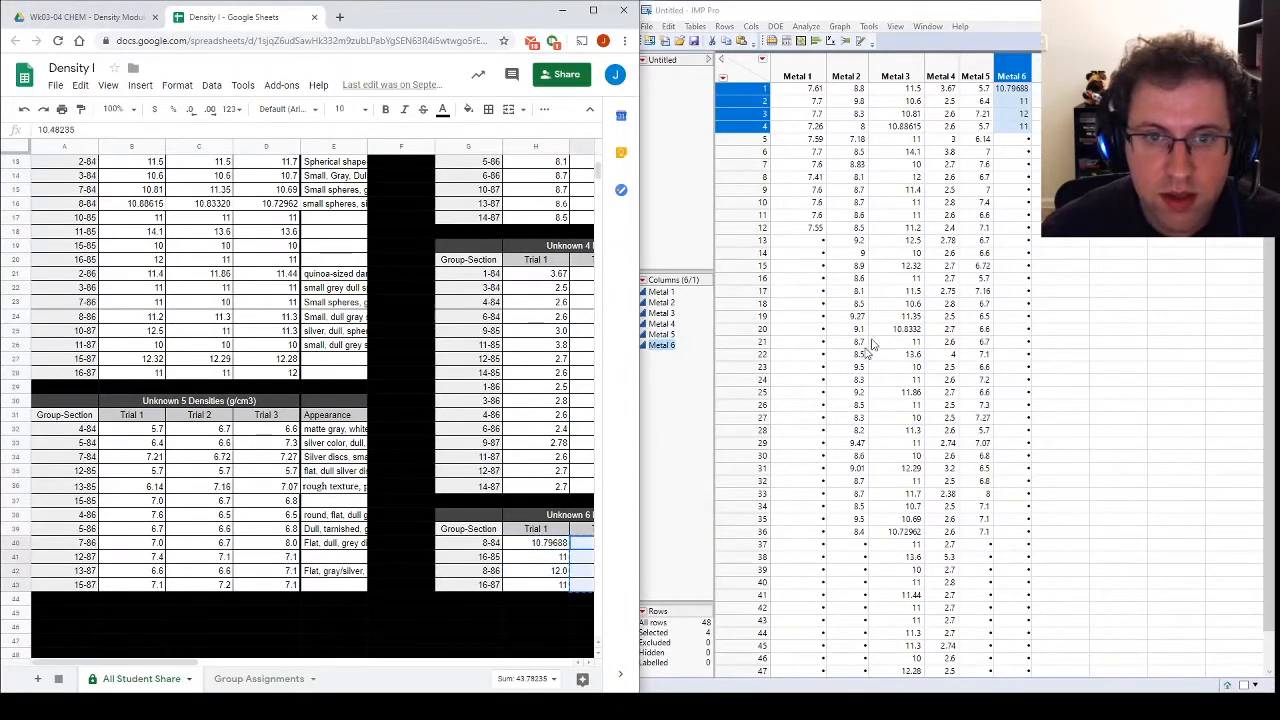
pyautogui.click(1010, 140)
pyautogui.hotkey('ctrl', 'v')
# Step: Append the Unknown 6 Trial 3 densities from the sheet to the Metal 6 column in JMP, starting at row 9
pyautogui.moveTo(177, 660); pyautogui.dragTo(299, 660)
pyautogui.moveTo(280, 543); pyautogui.dragTo(273, 590)
pyautogui.hotkey('ctrl', 'c')
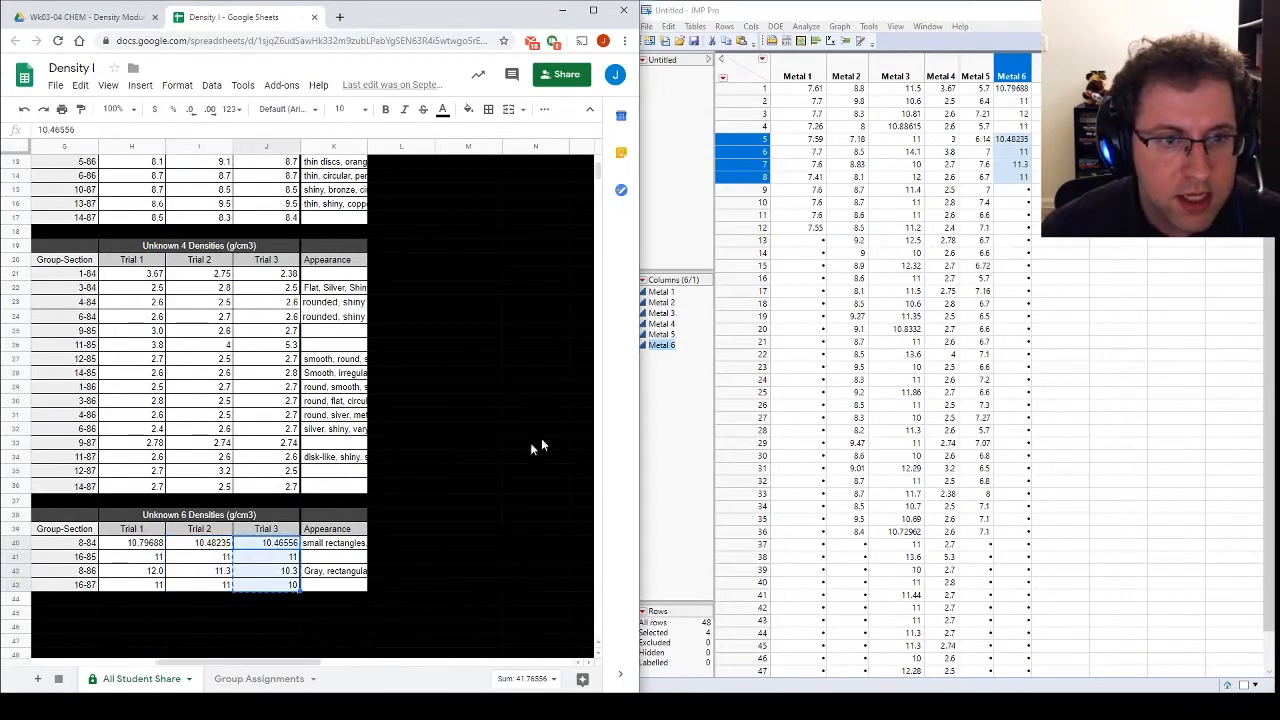
pyautogui.click(1022, 190)
pyautogui.hotkey('ctrl', 'v')
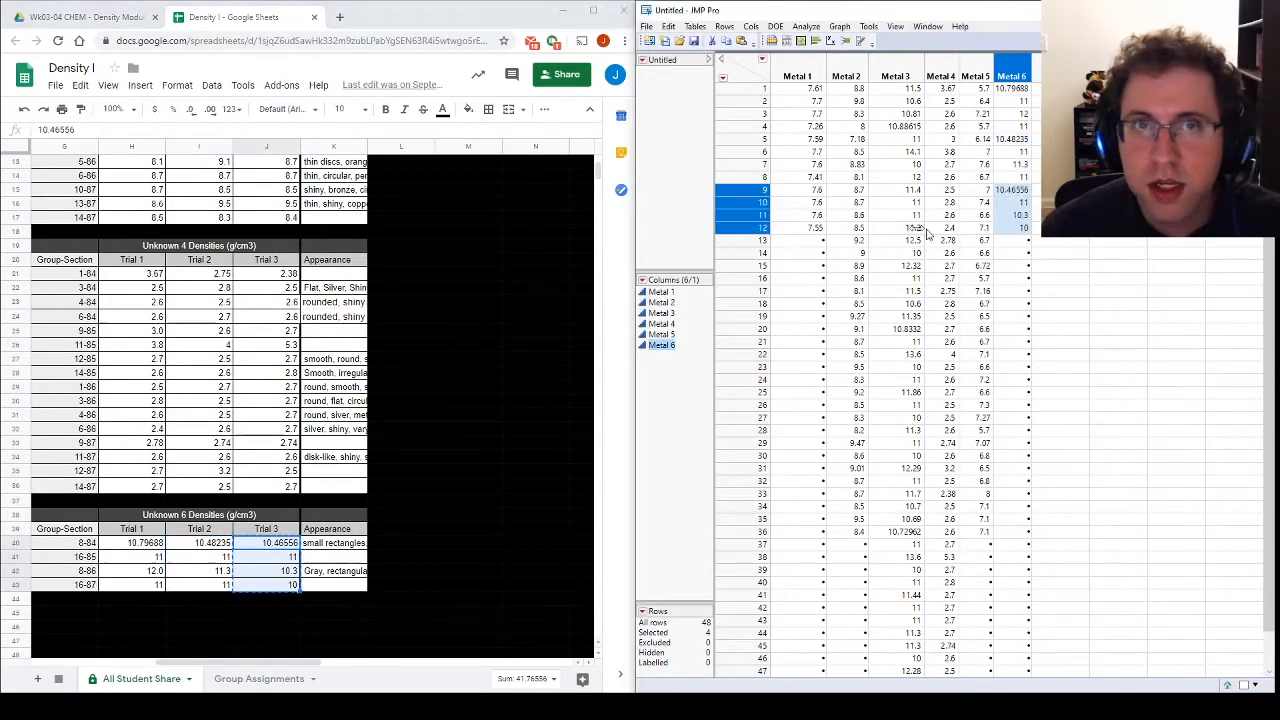
# Step: Maximize the JMP data table and set up a Stack operation with columns Metal 1 through Metal 6
pyautogui.doubleClick(882, 13)
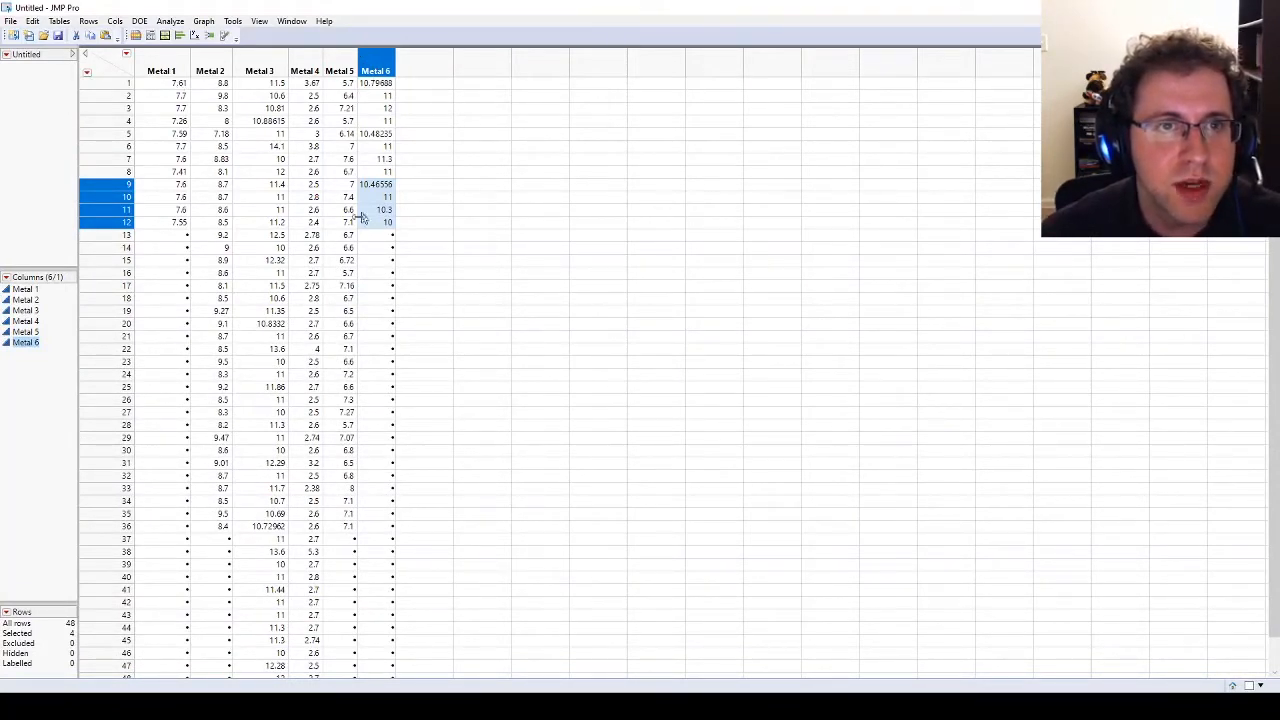
pyautogui.click(178, 86)
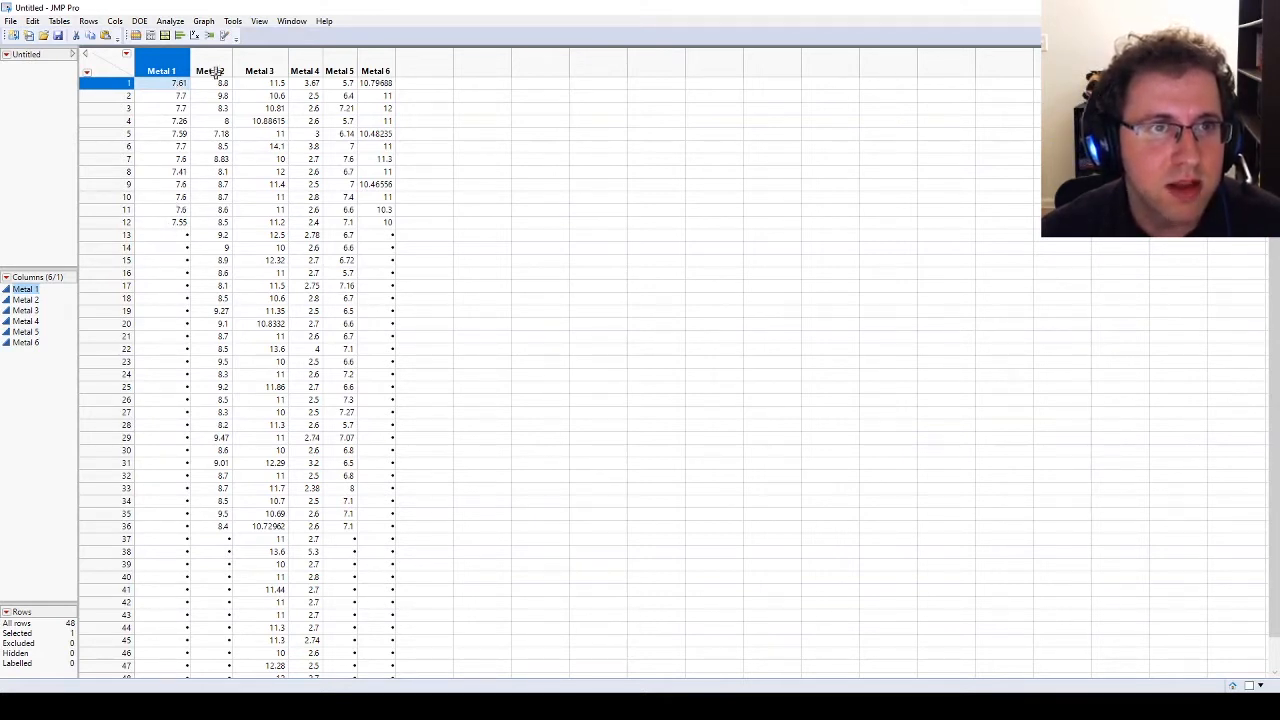
pyautogui.click(60, 21)
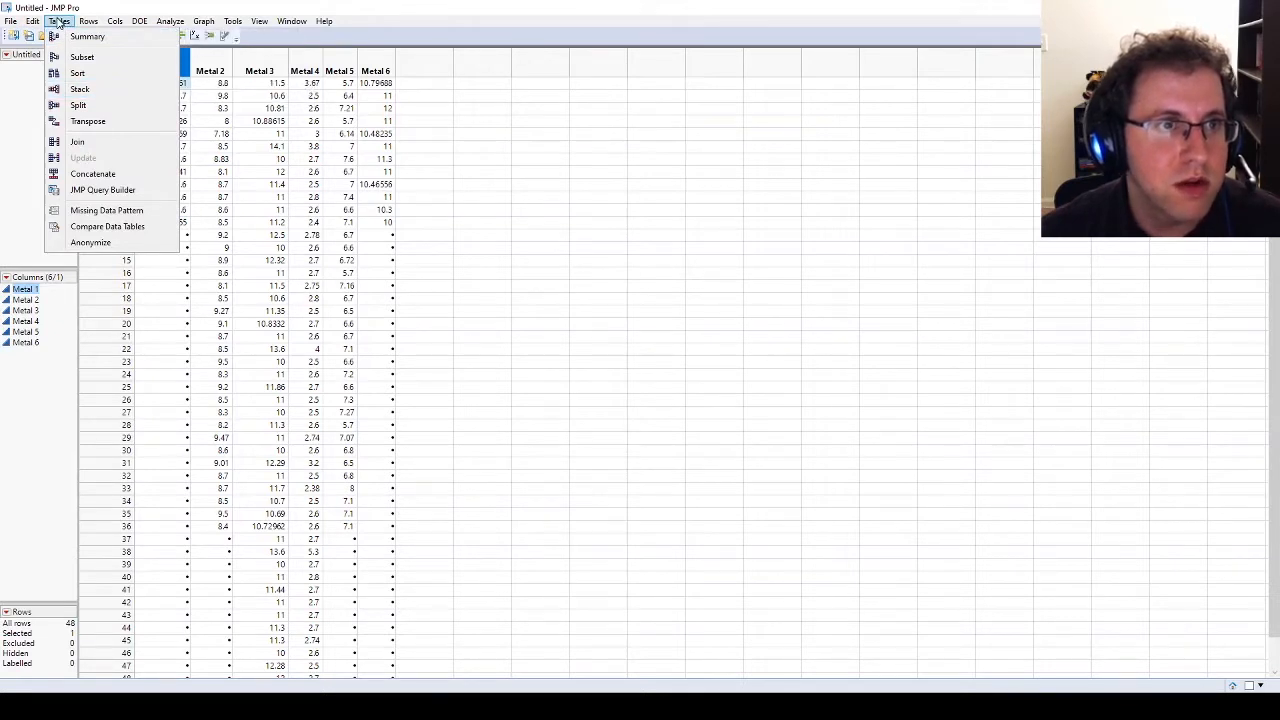
pyautogui.click(80, 89)
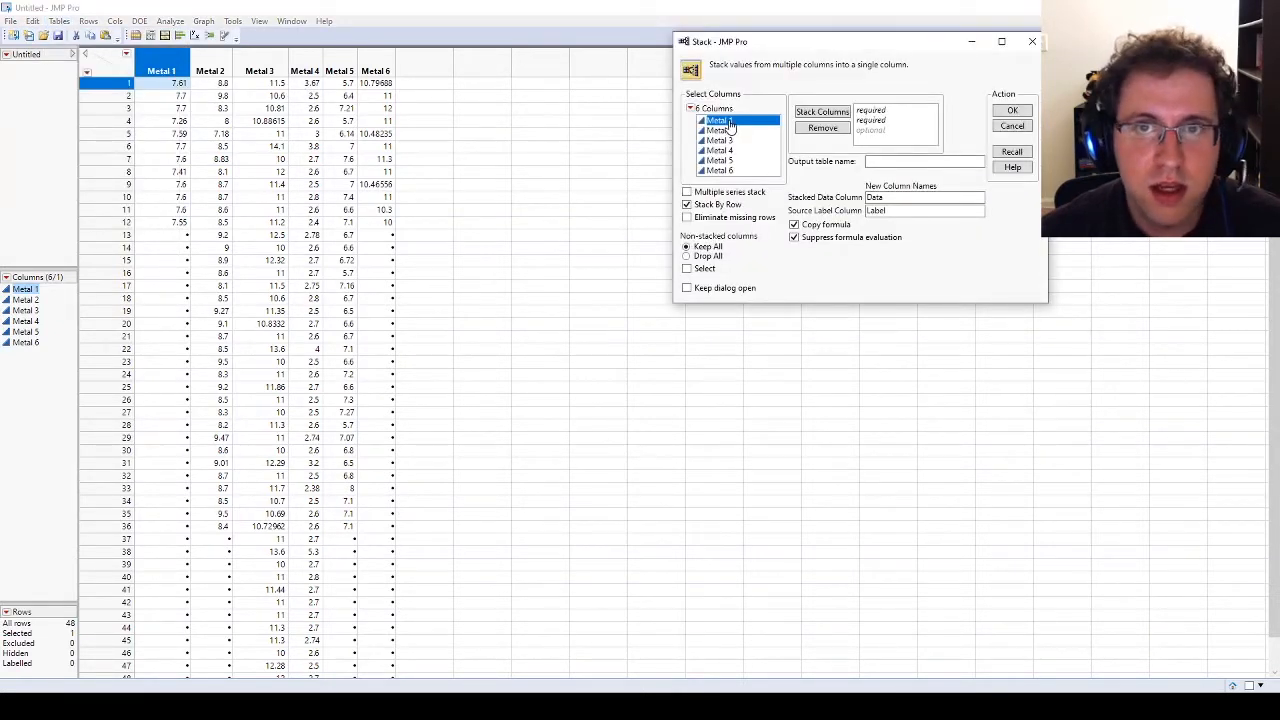
pyautogui.keyDown('shift'); pyautogui.click(735, 172); pyautogui.keyUp('shift')
pyautogui.moveTo(727, 122); pyautogui.dragTo(886, 104)
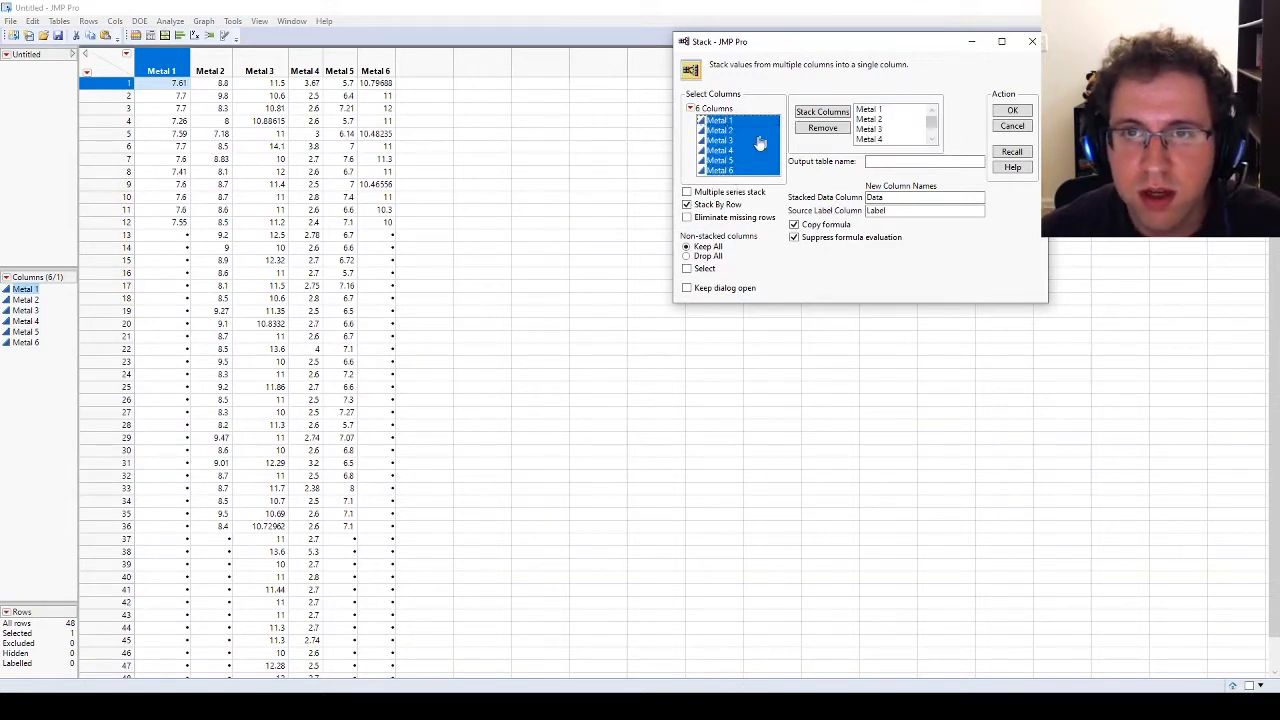
# Step: Name the stacked data column Density (g/cm3) and the source label column Unknown Metal, keep Stack By Row, and create the stacked table
pyautogui.click(687, 204)
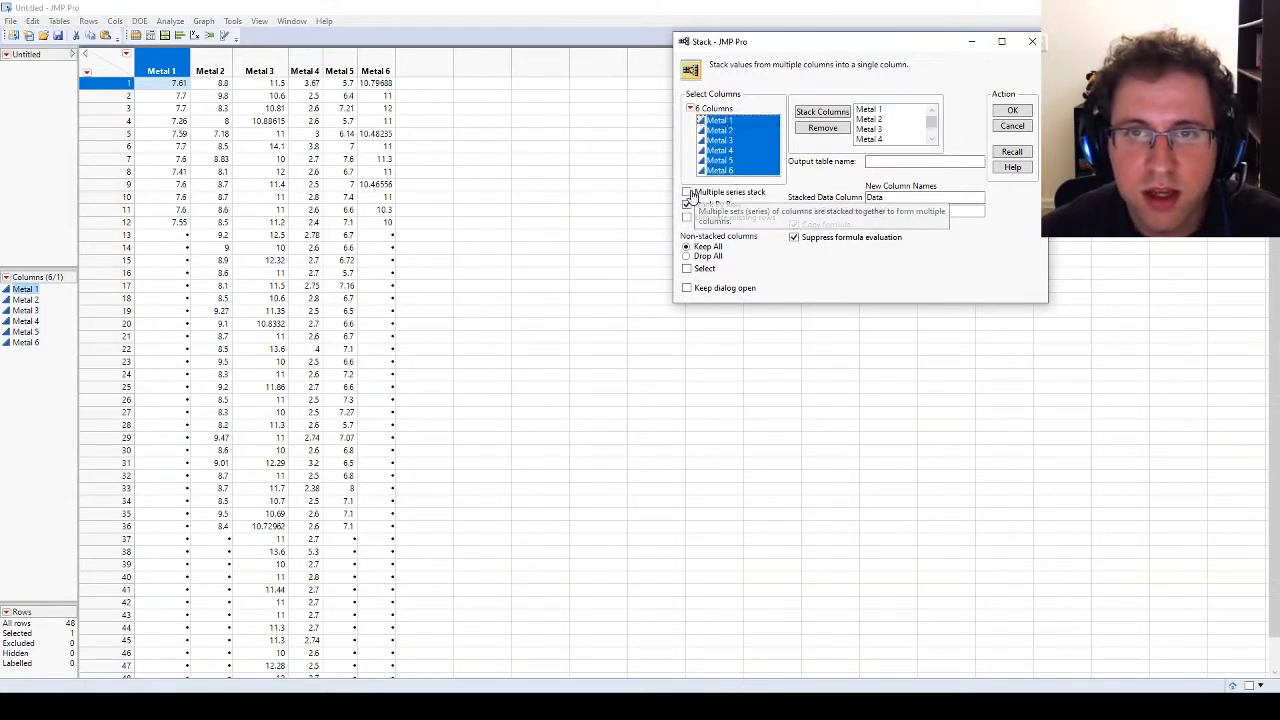
pyautogui.click(687, 205)
pyautogui.doubleClick(897, 198)
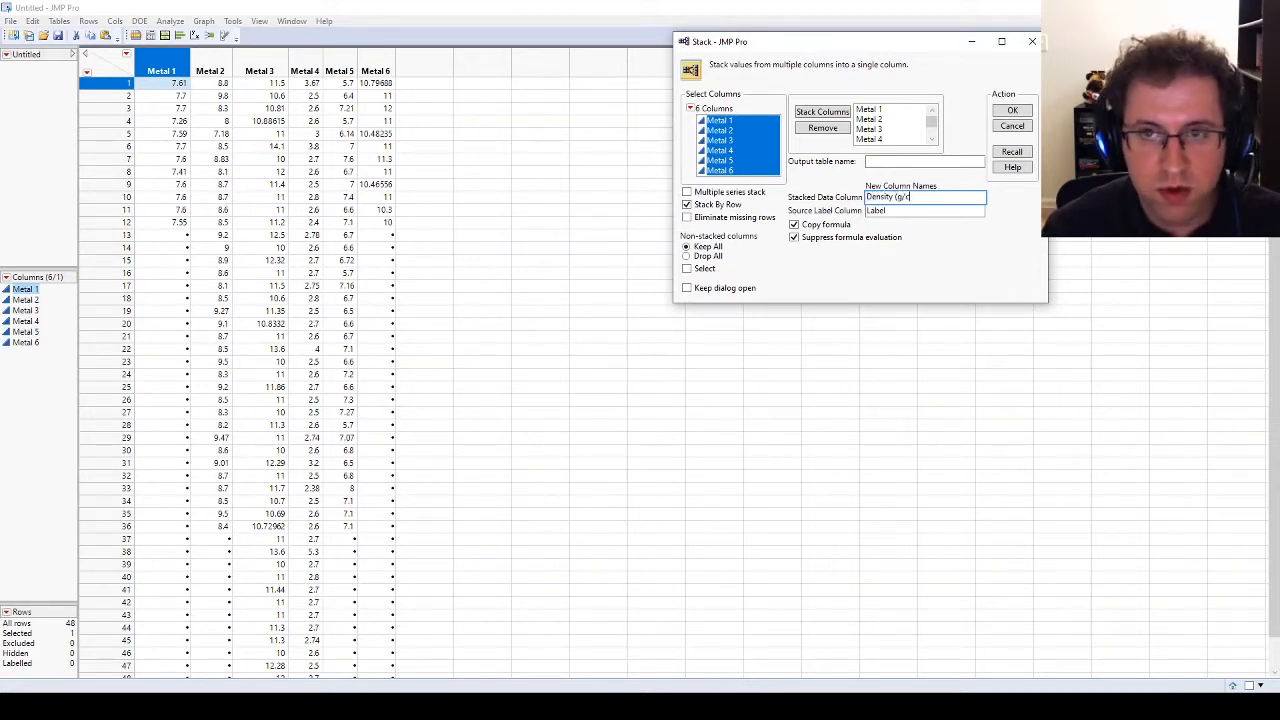
pyautogui.press('Tab')
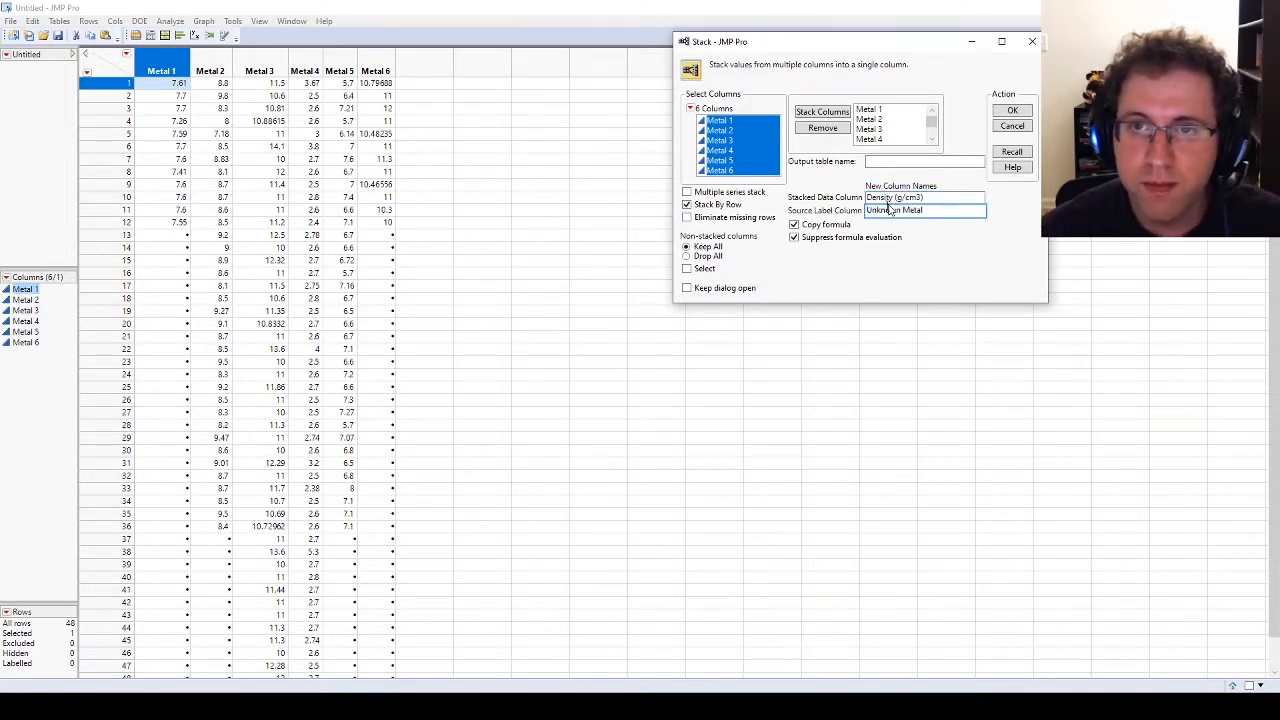
pyautogui.click(1010, 112)
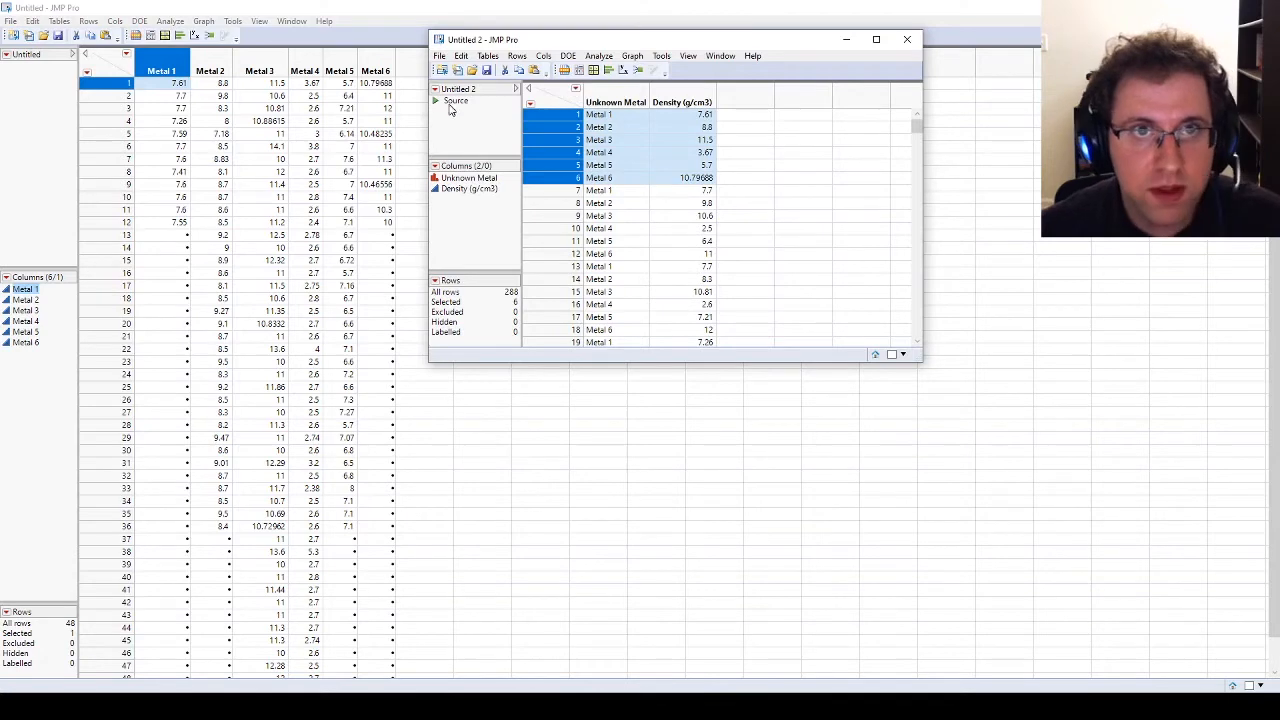
# Step: Move and enlarge the stacked table's window, and sort the table by Unknown Metal in ascending order
pyautogui.moveTo(654, 43); pyautogui.dragTo(564, 71)
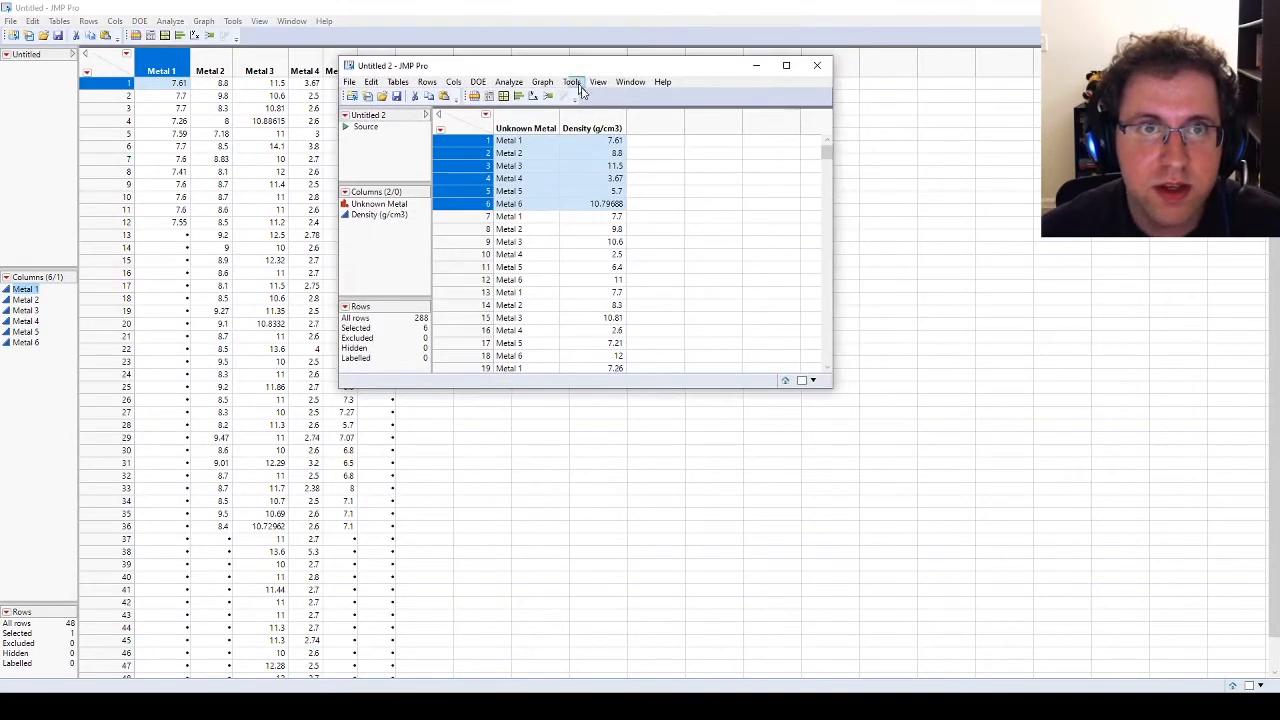
pyautogui.moveTo(835, 389); pyautogui.dragTo(1040, 606)
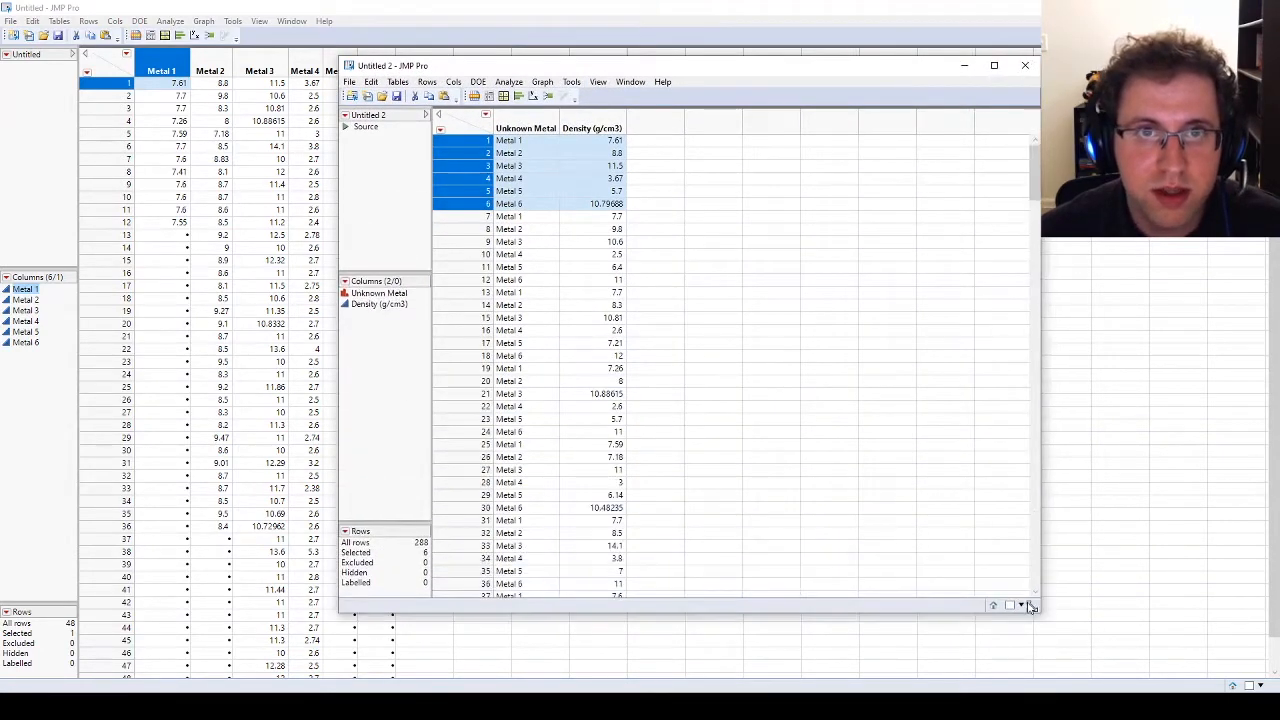
pyautogui.click(600, 203)
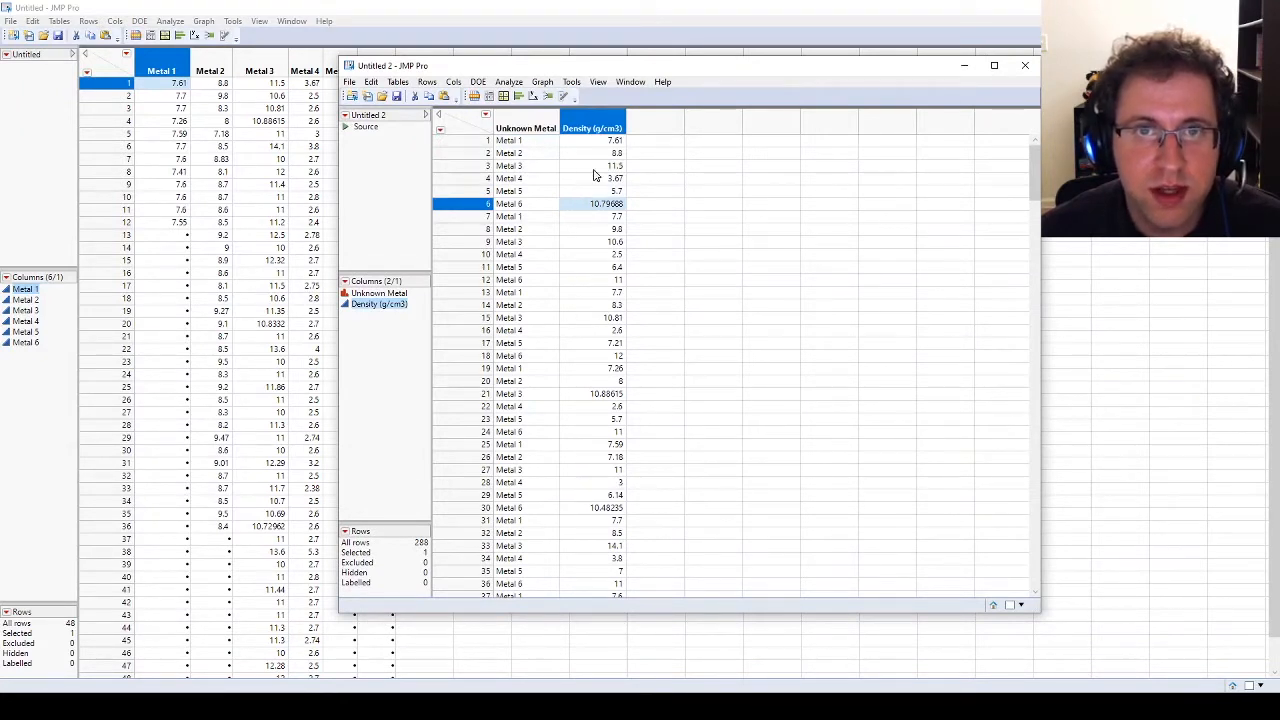
pyautogui.click(530, 128)
pyautogui.rightClick(551, 128)
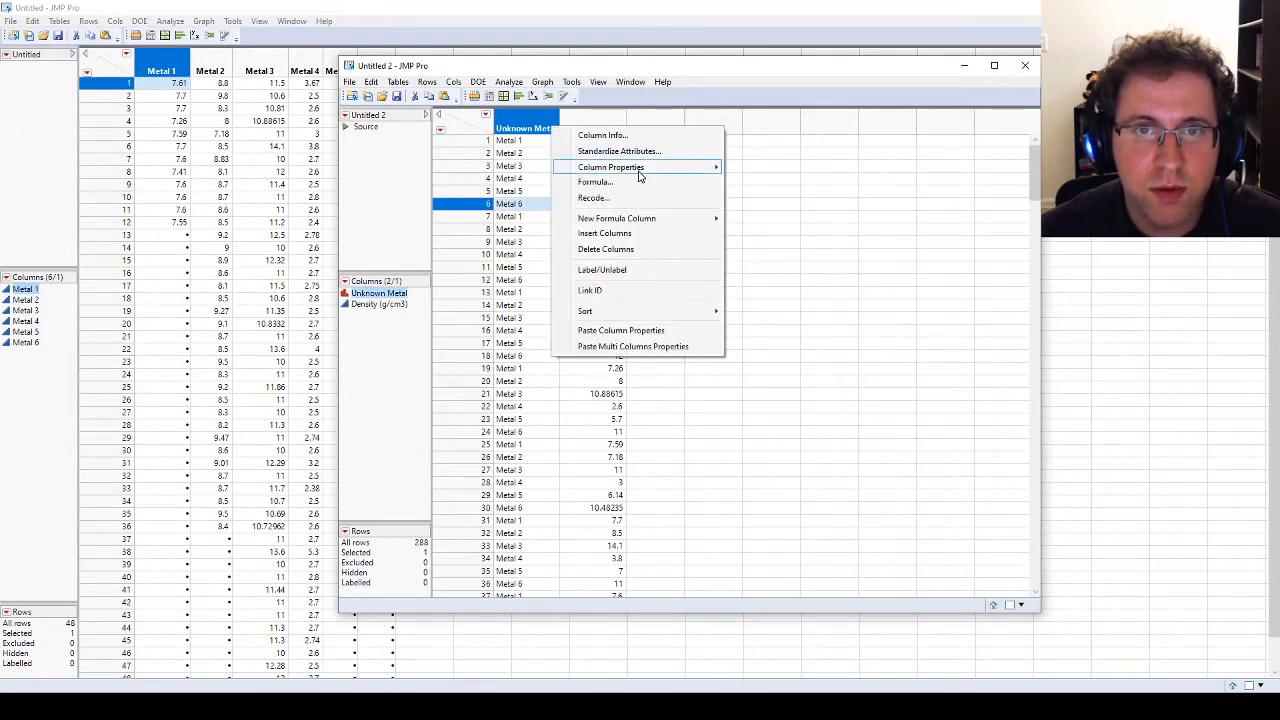
pyautogui.moveTo(640, 311)
pyautogui.click(760, 313)
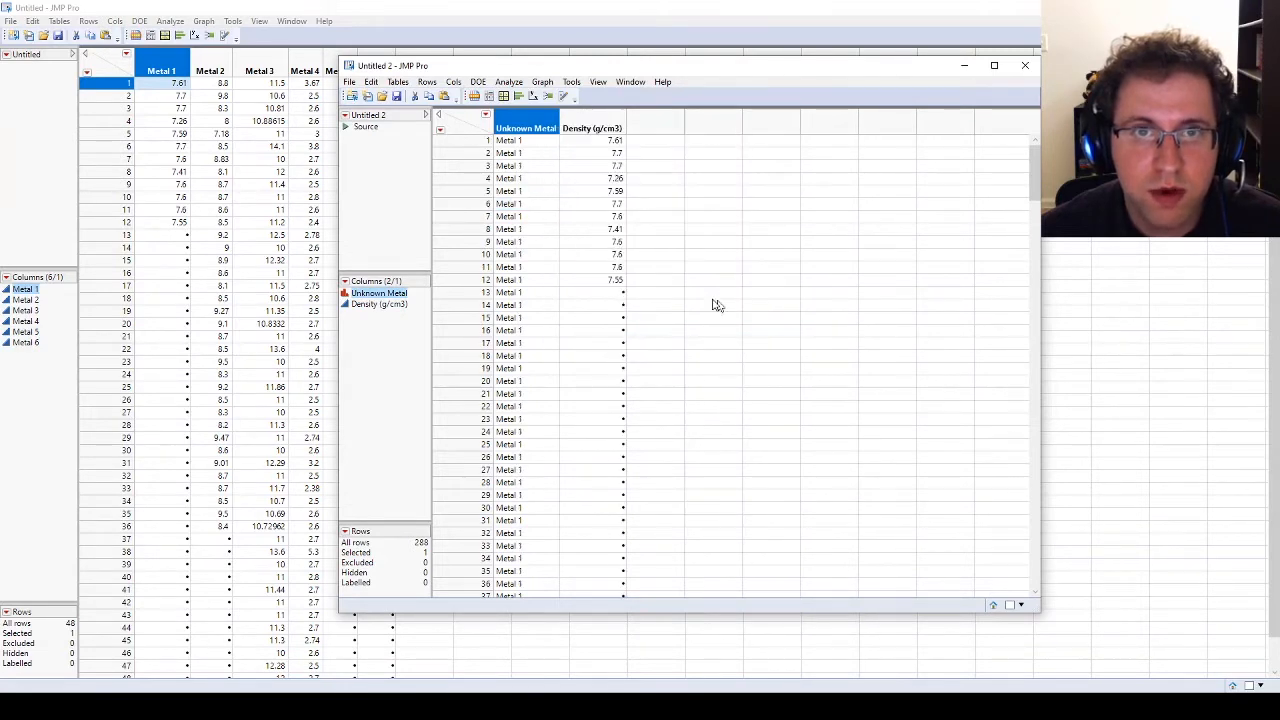
pyautogui.scroll(-8, 1030, 180)
pyautogui.moveTo(1018, 187); pyautogui.dragTo(945, 108)
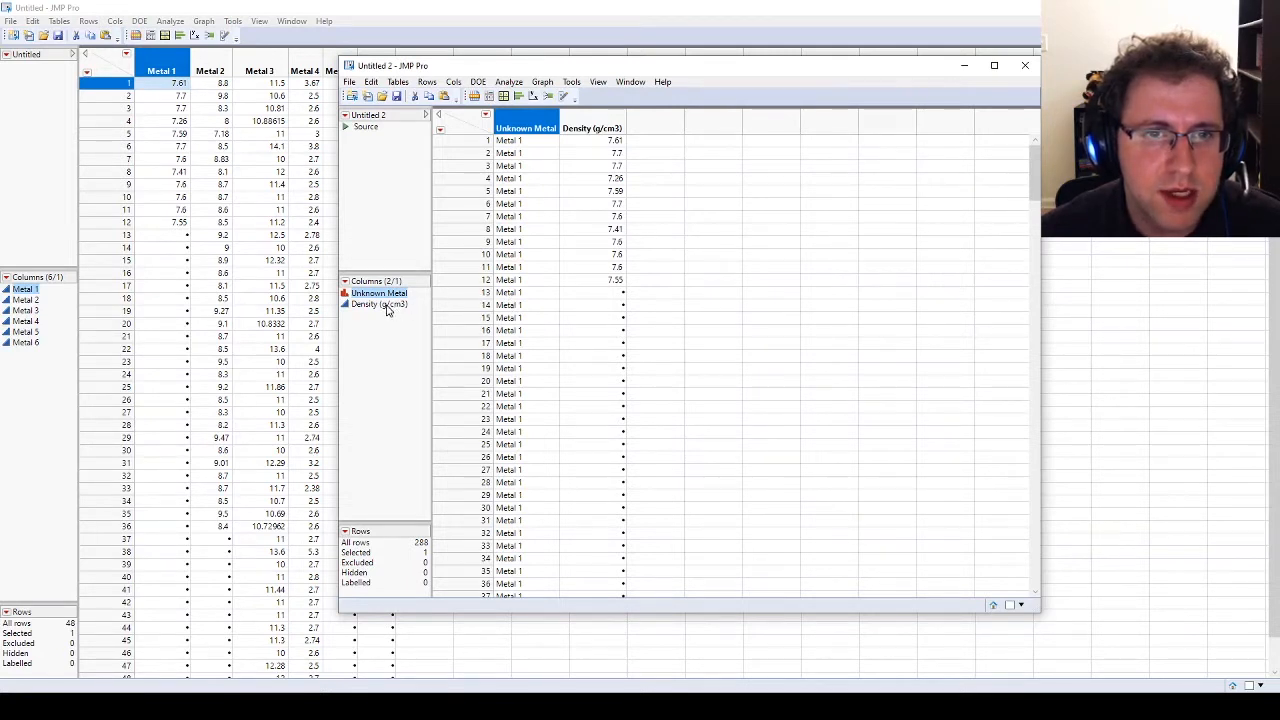
# Step: Return to the original six-column table and set up a new Stack of Metal 1 through Metal 6 with missing rows eliminated
pyautogui.click(57, 22)
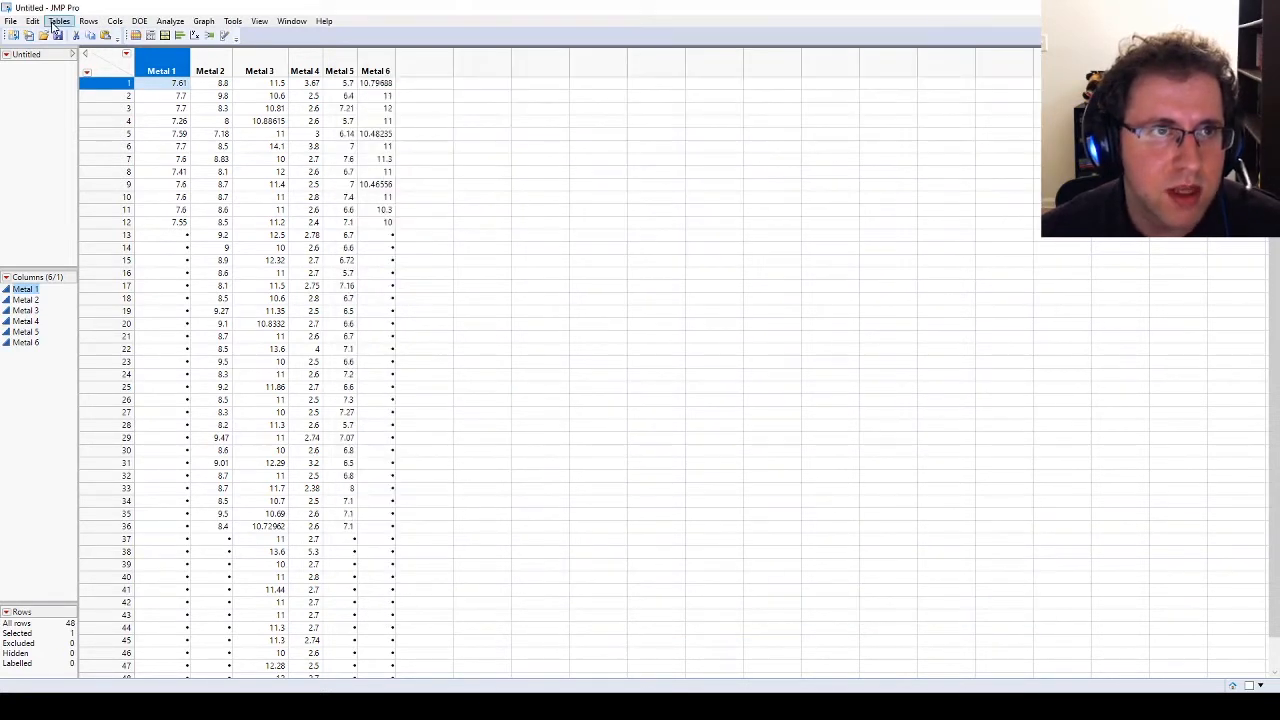
pyautogui.click(59, 21)
pyautogui.click(90, 91)
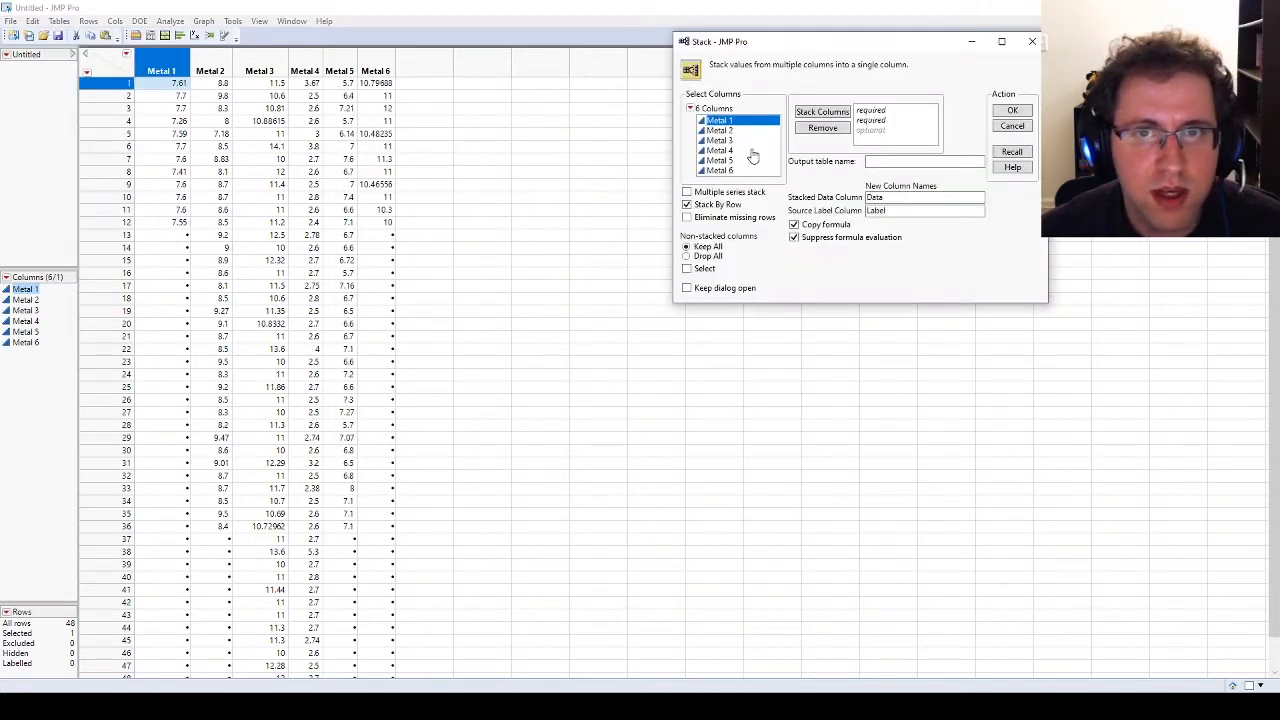
pyautogui.keyDown('shift'); pyautogui.click(731, 173); pyautogui.keyUp('shift')
pyautogui.moveTo(728, 143); pyautogui.dragTo(860, 124)
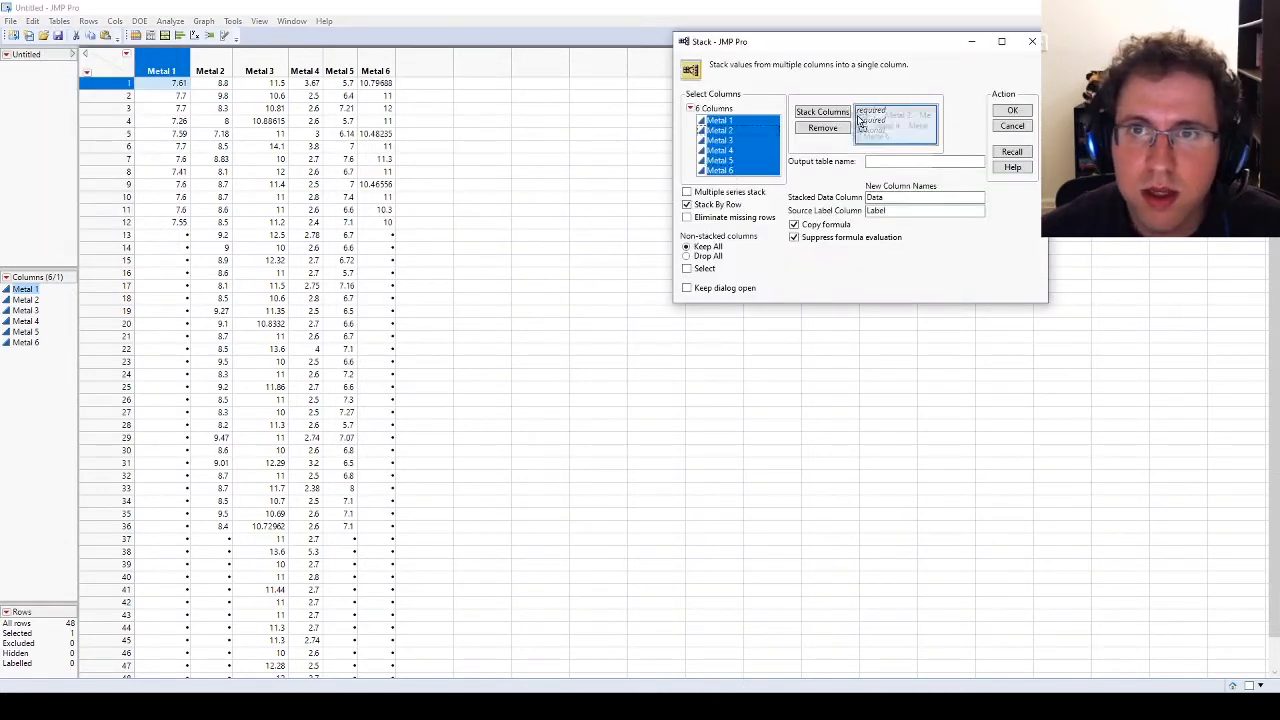
pyautogui.click(713, 219)
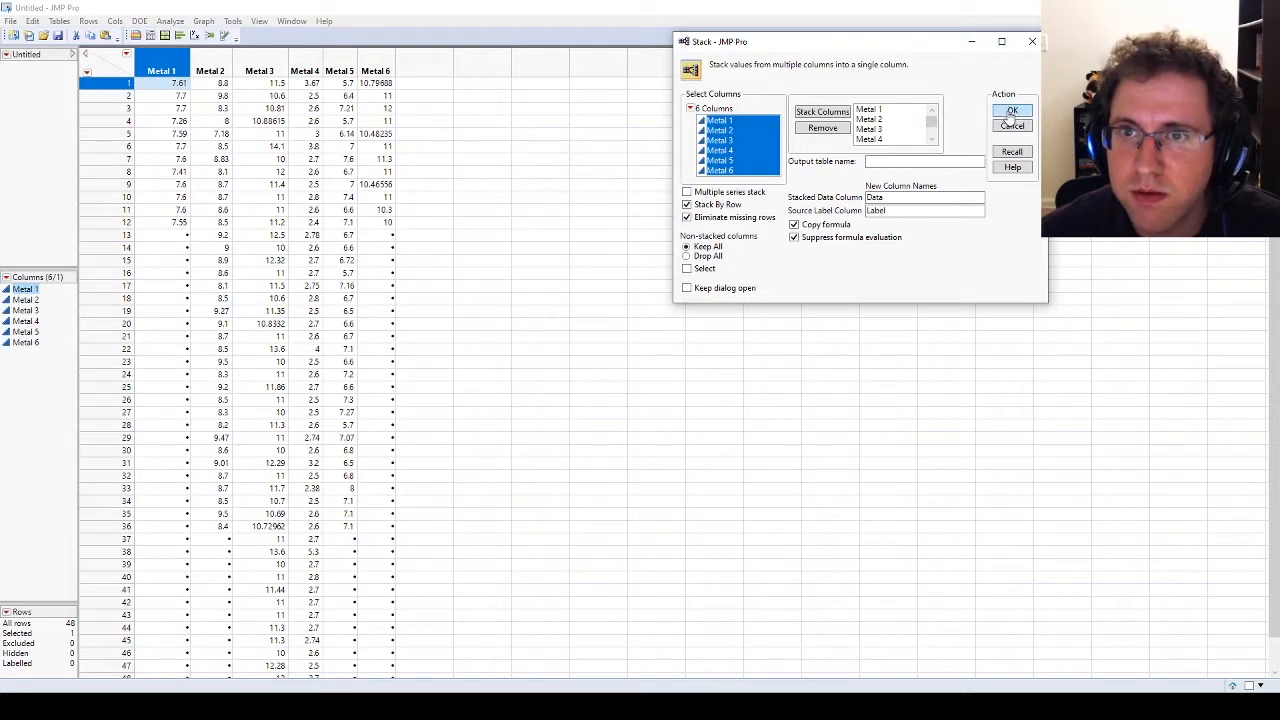
# Step: Name the new stack's data column Density (g/cm3) and its source label column Unknown Metal, and create the table
pyautogui.doubleClick(899, 198)
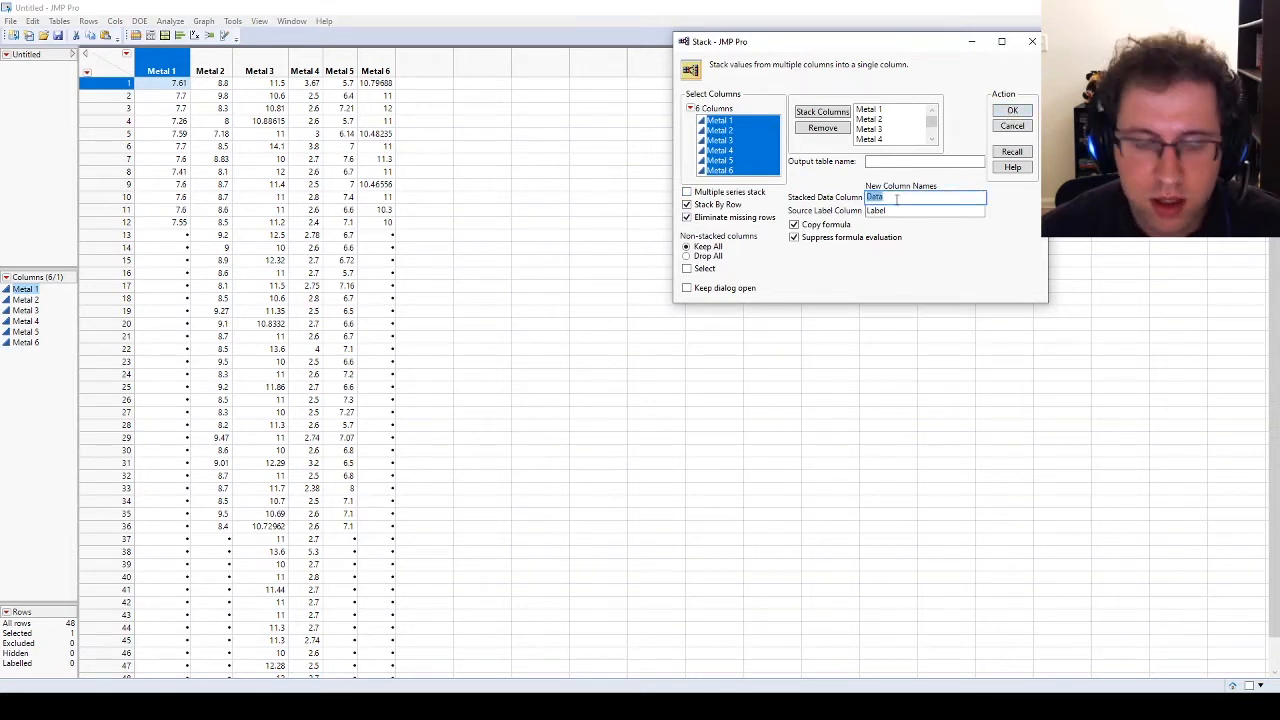
pyautogui.write('Density (g/cm3')
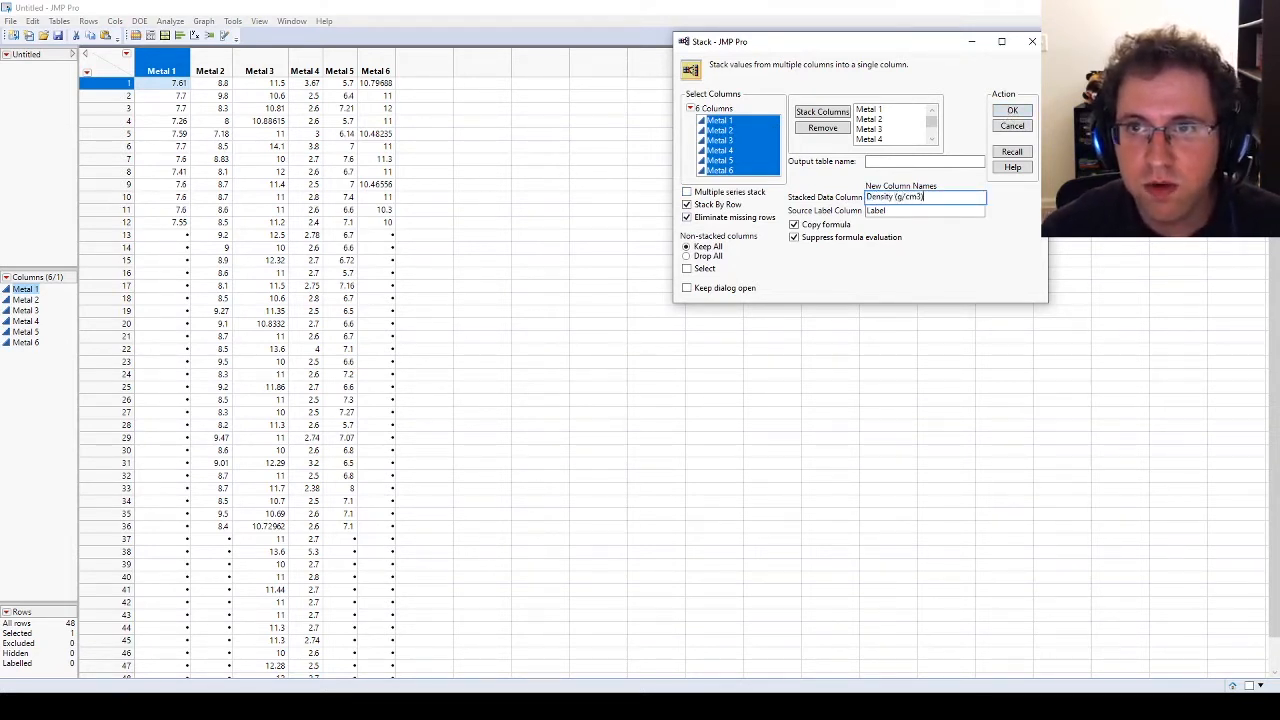
pyautogui.press('Tab')
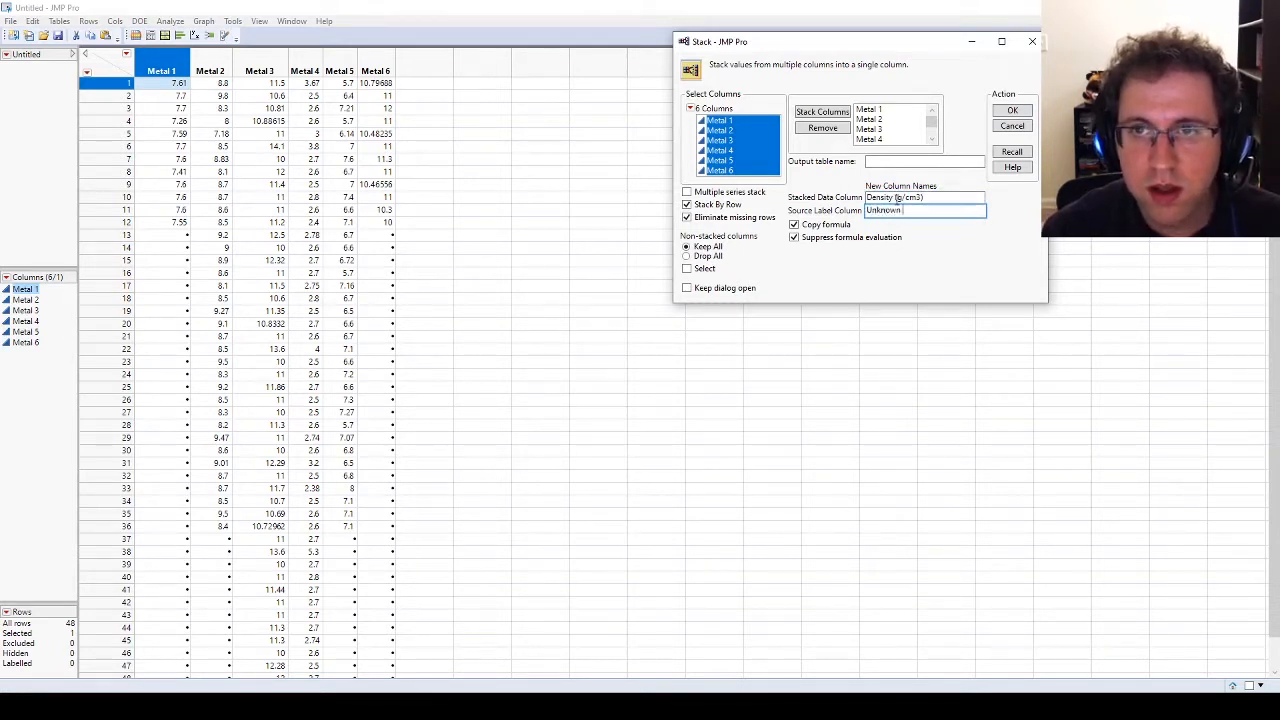
pyautogui.click(1013, 110)
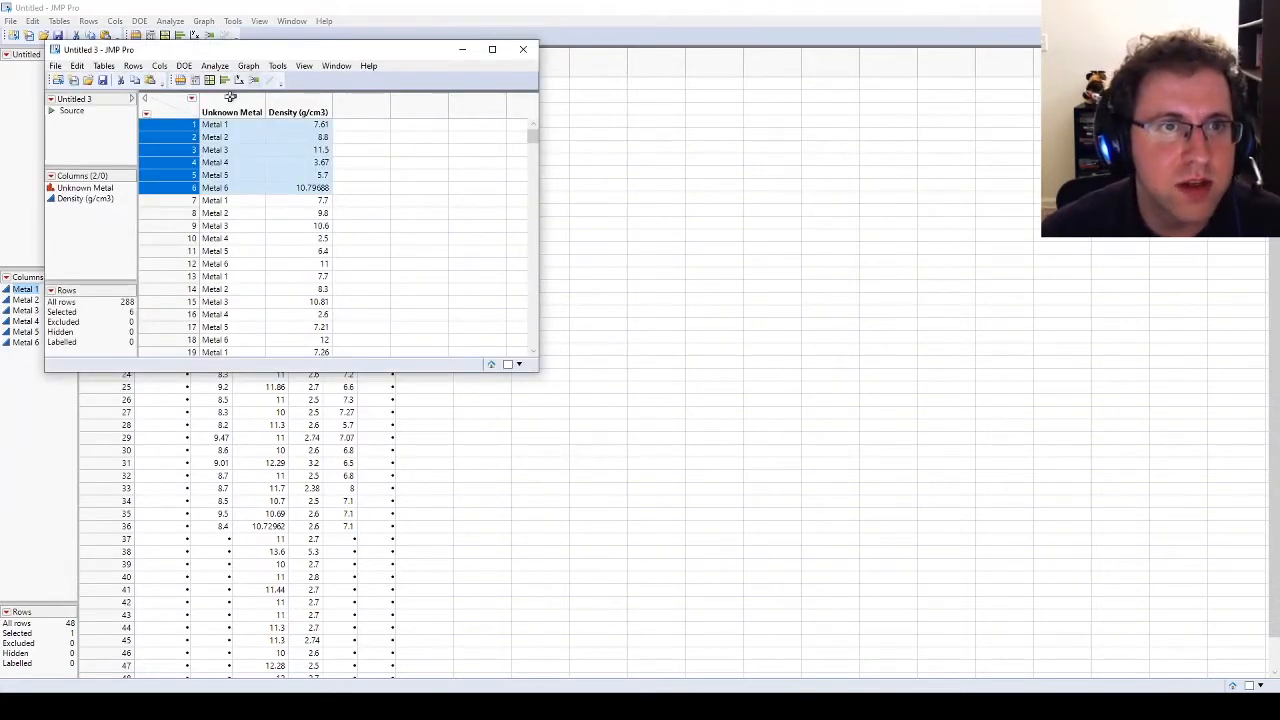
# Step: Sort the new stacked table by Unknown Metal in ascending order and reposition its window
pyautogui.click(242, 112)
pyautogui.rightClick(249, 112)
pyautogui.moveTo(323, 297)
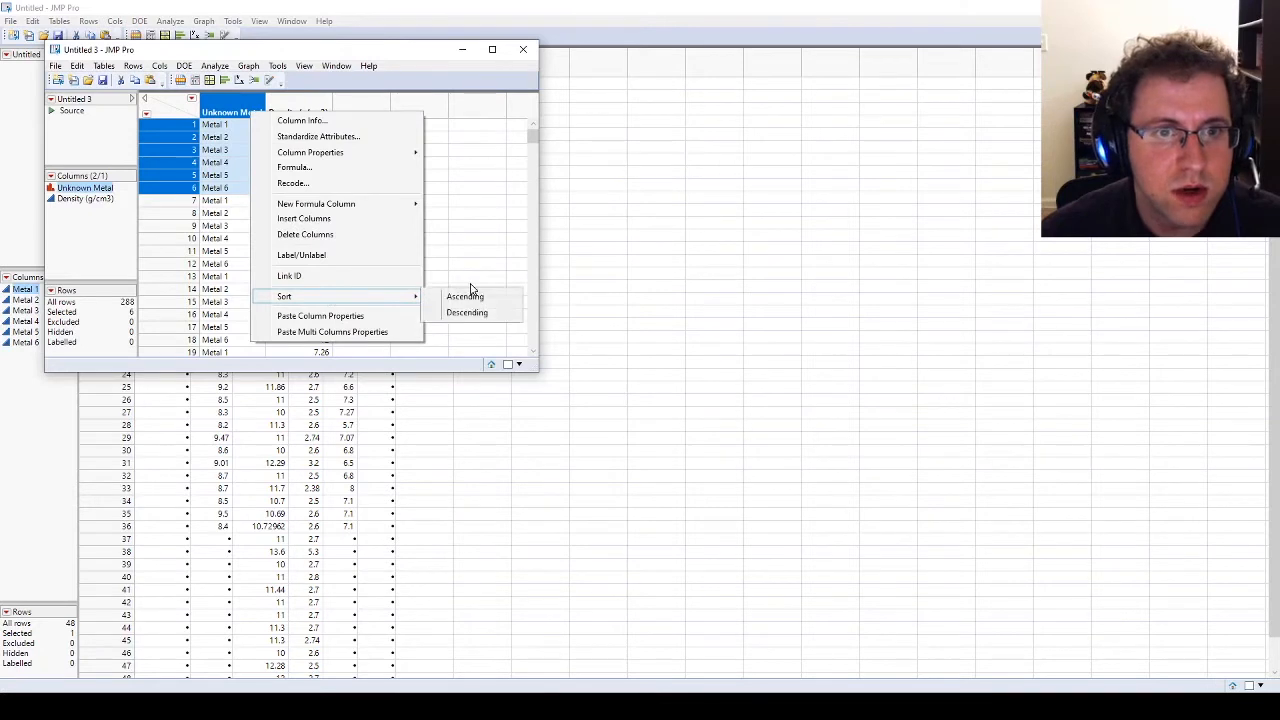
pyautogui.click(455, 291)
pyautogui.moveTo(383, 60); pyautogui.dragTo(474, 78)
pyautogui.moveTo(624, 150); pyautogui.dragTo(592, 108)
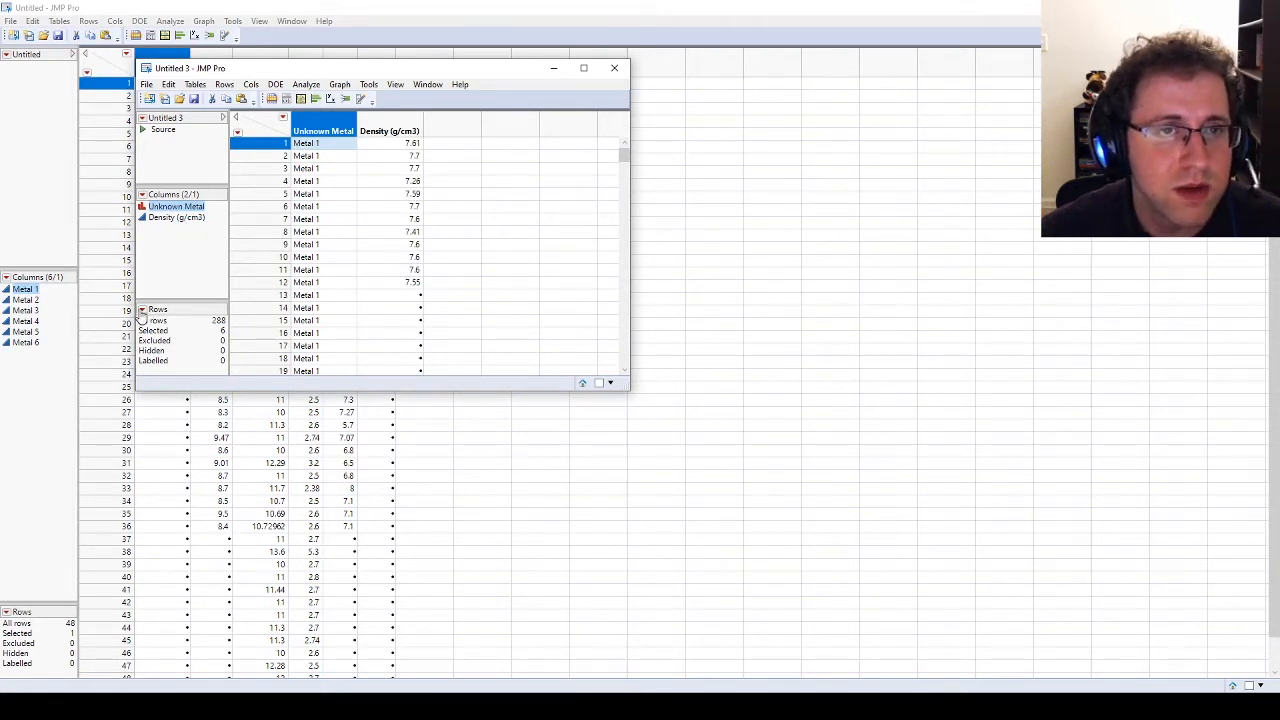
# Step: Try to select the rows to remove by matching Unknown Metal equal to a blank value
pyautogui.click(237, 132)
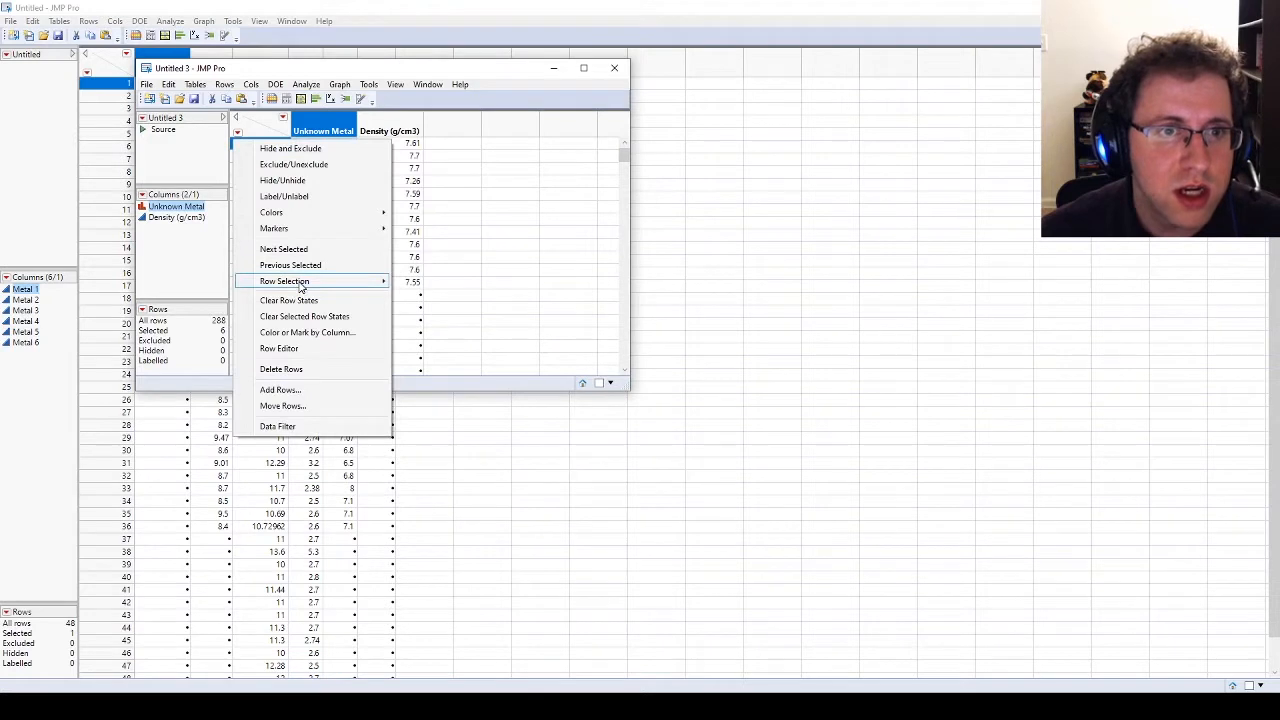
pyautogui.moveTo(300, 287)
pyautogui.click(468, 388)
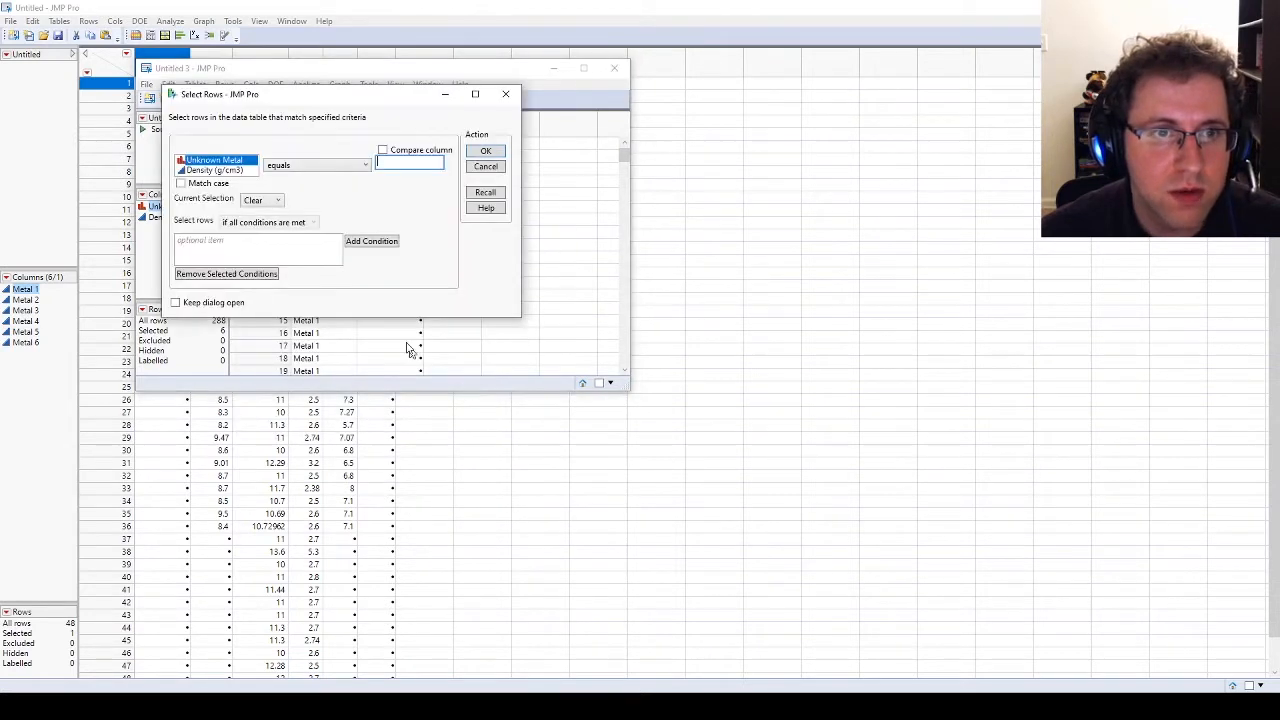
pyautogui.click(320, 168)
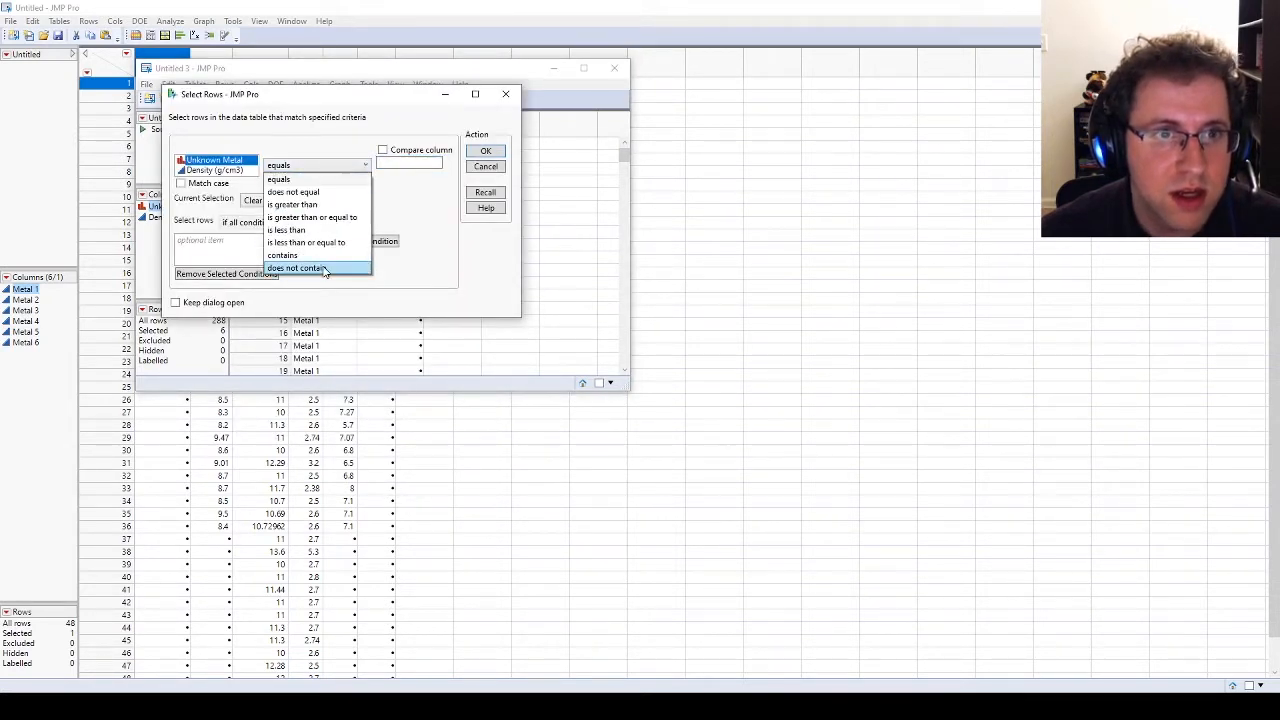
pyautogui.click(404, 181)
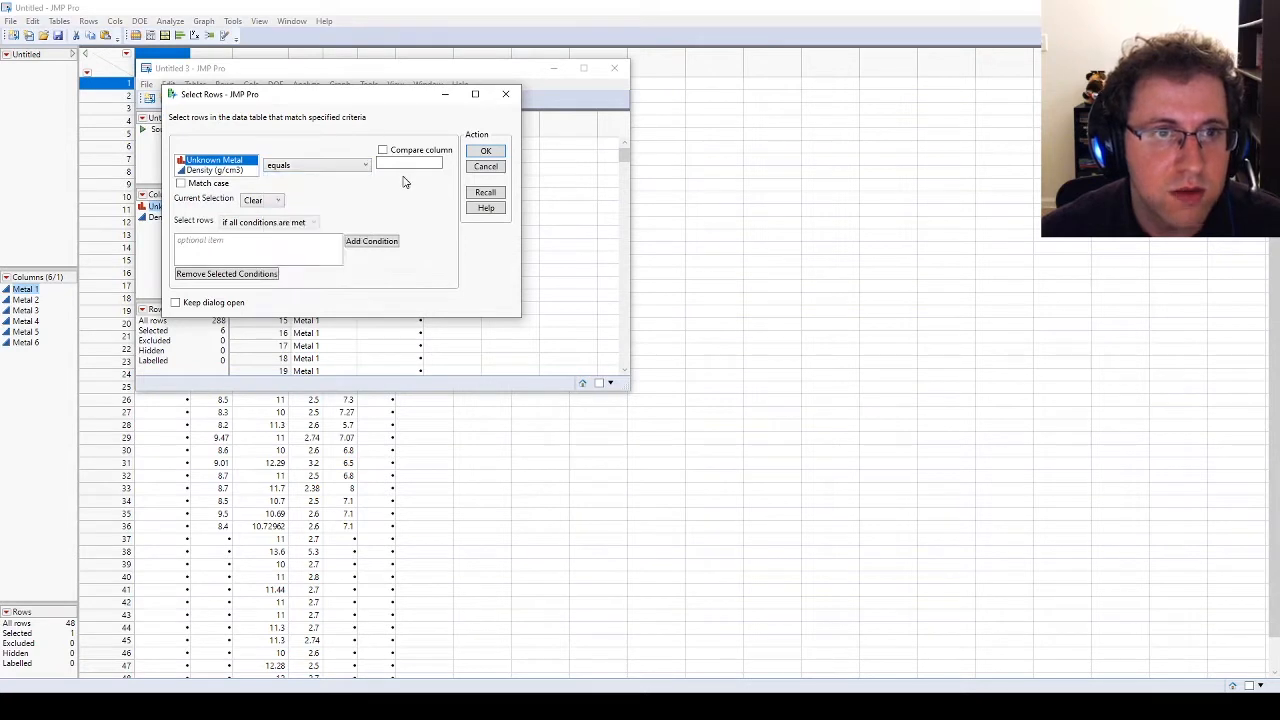
pyautogui.click(486, 151)
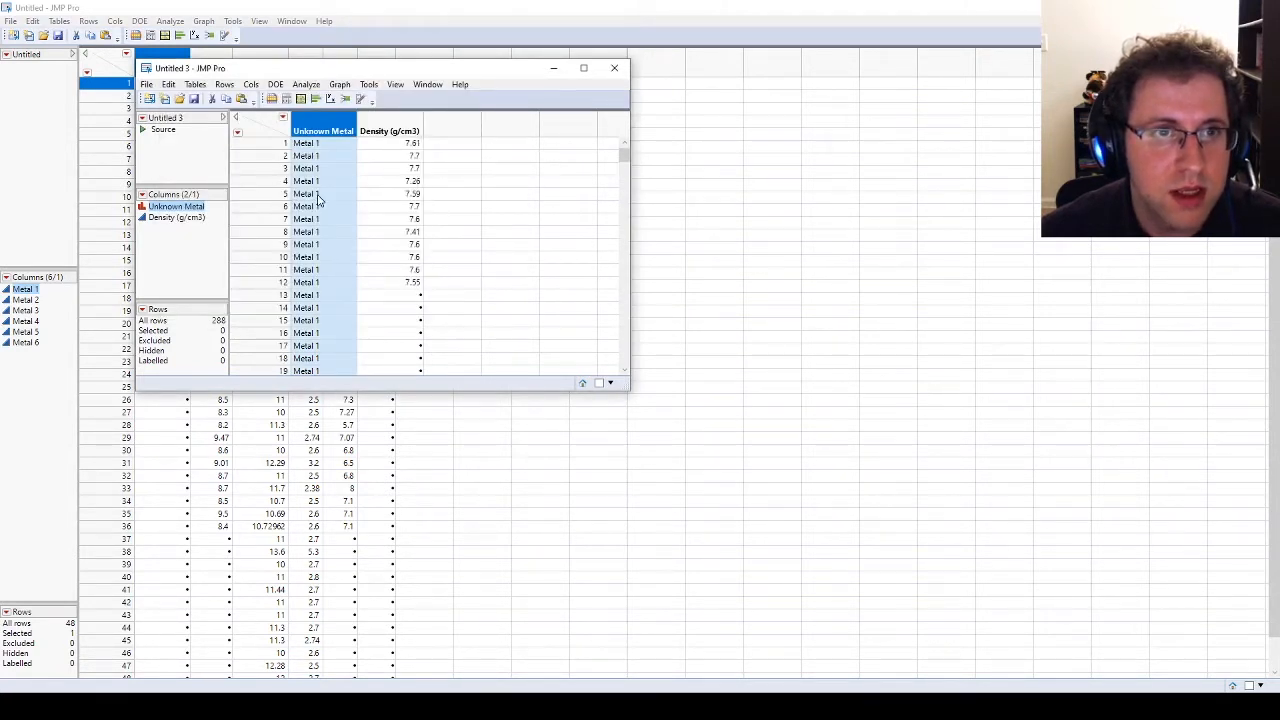
# Step: Select all rows where Density (g/cm3) equals a blank value and delete them from the stacked table
pyautogui.click(237, 133)
pyautogui.moveTo(290, 281)
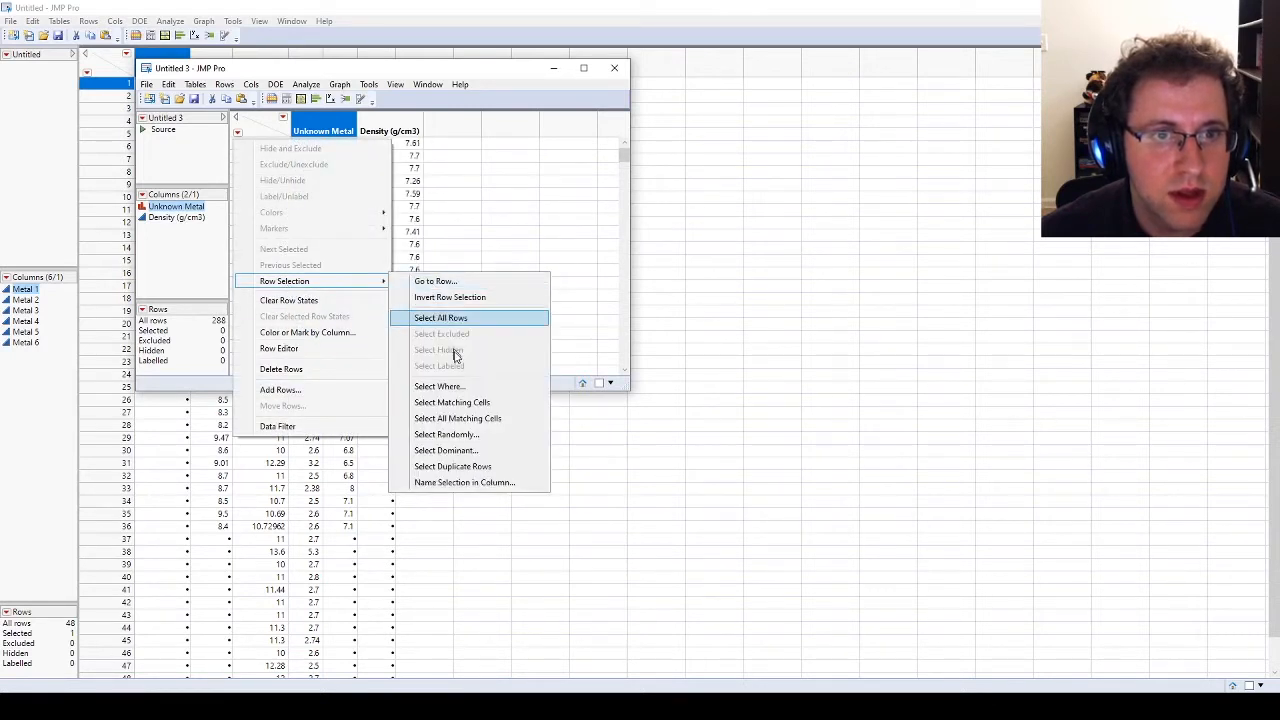
pyautogui.click(440, 386)
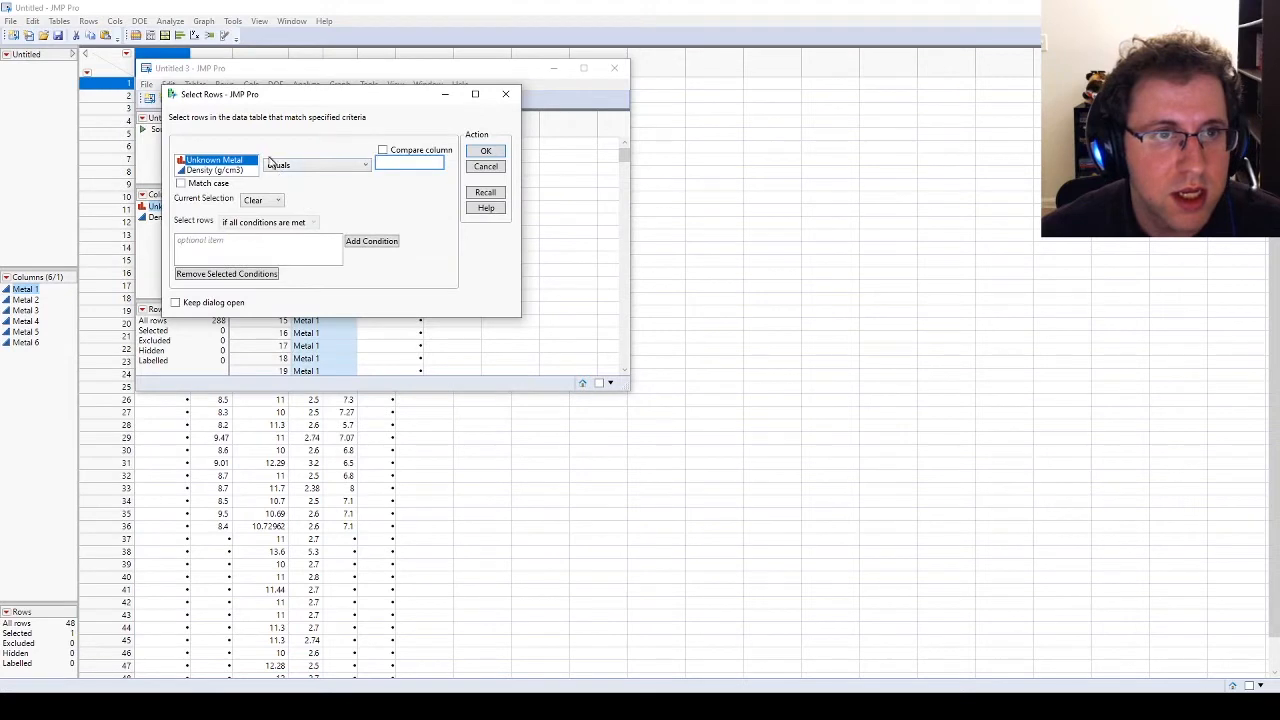
pyautogui.click(236, 171)
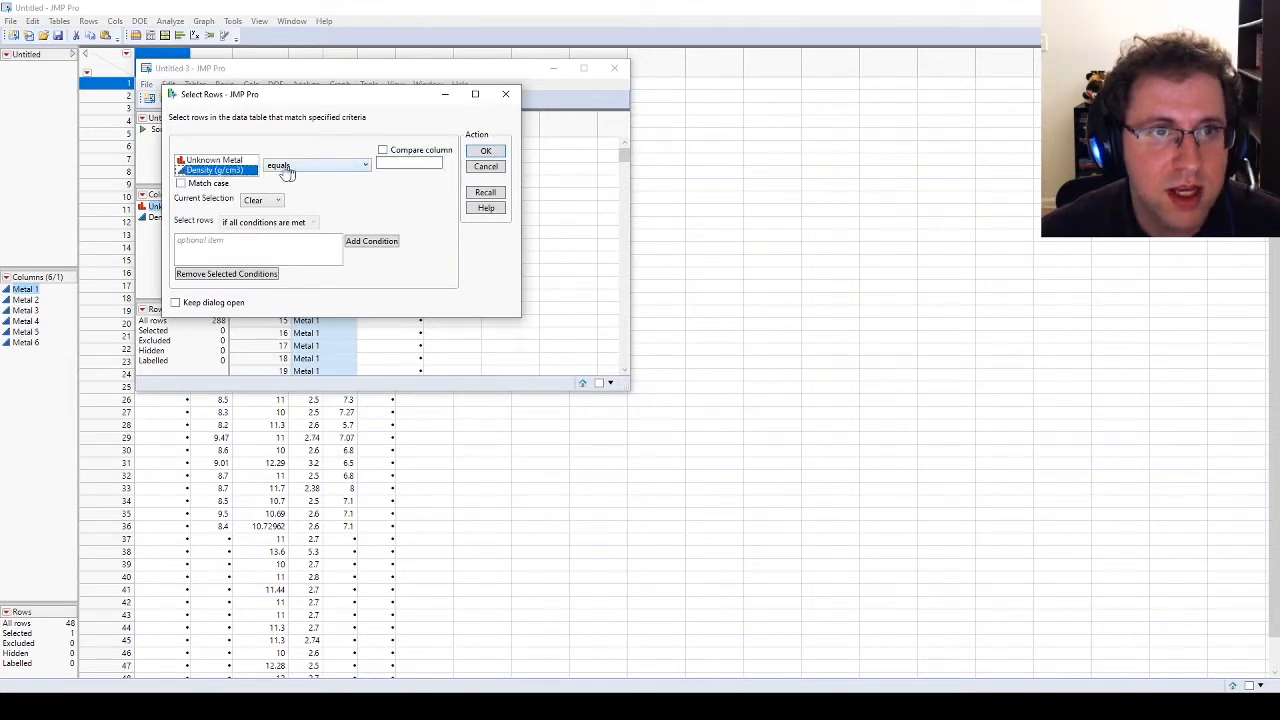
pyautogui.click(420, 163)
pyautogui.click(497, 151)
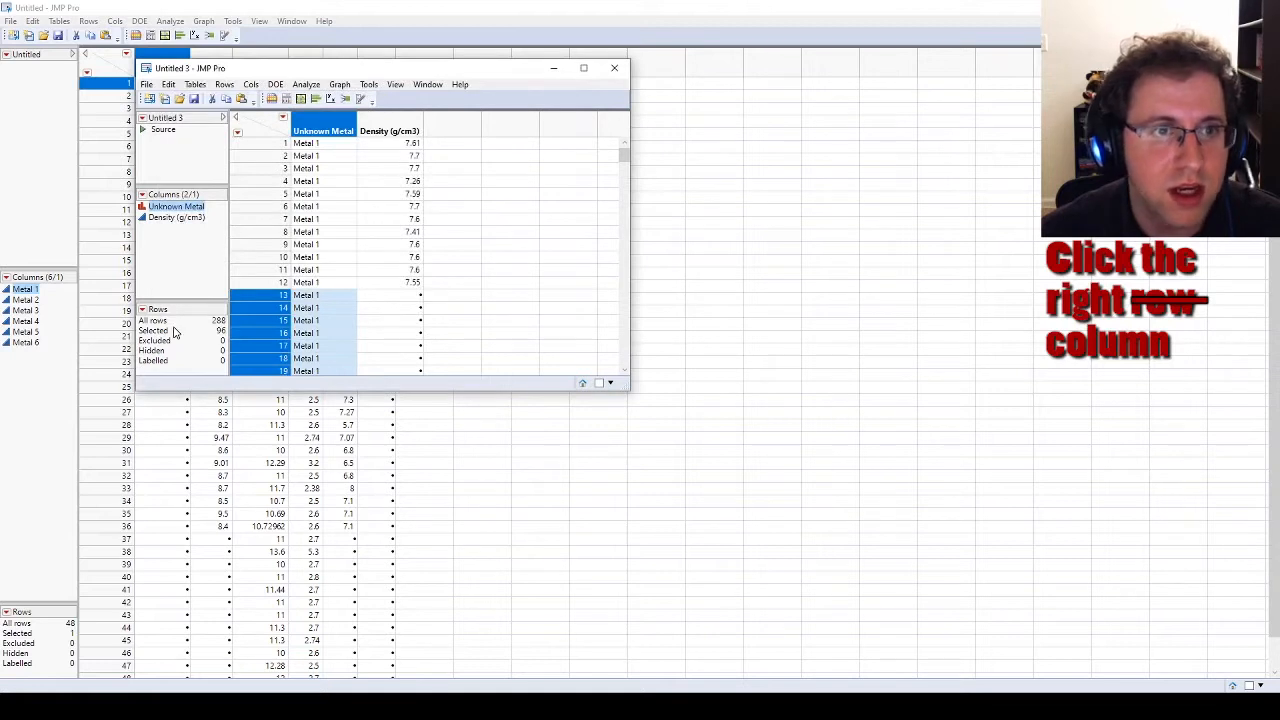
pyautogui.click(238, 134)
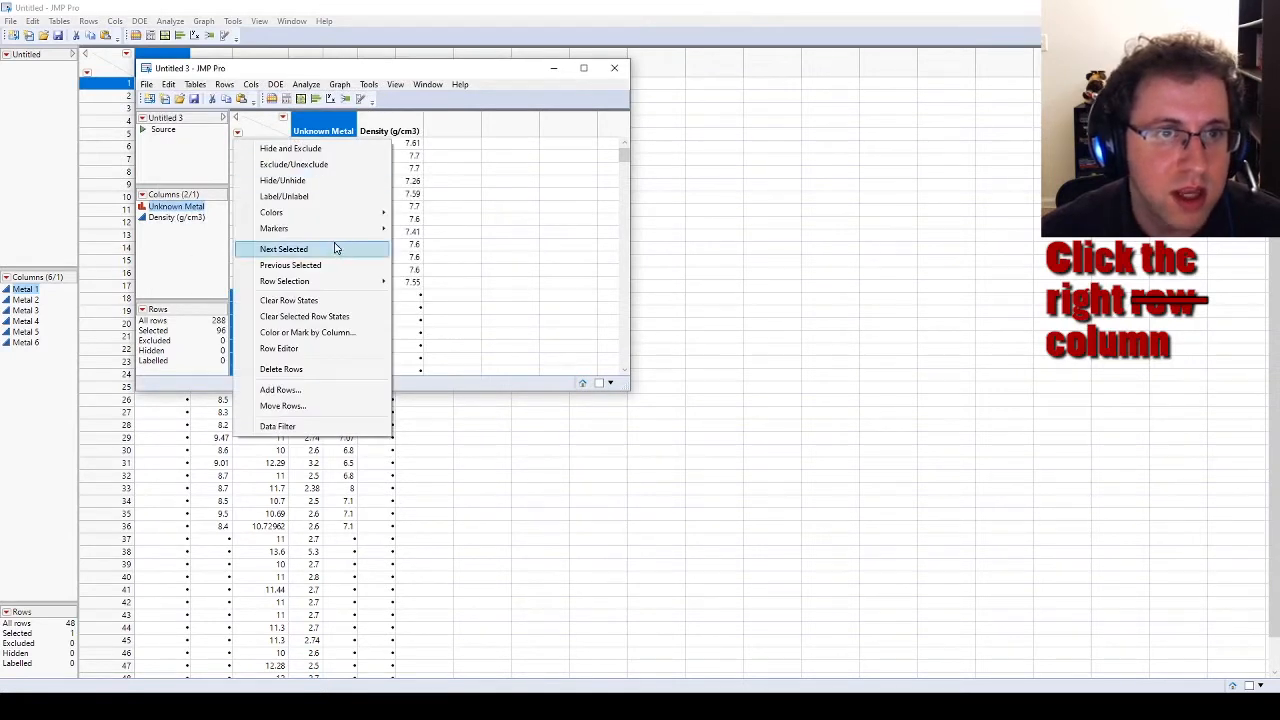
pyautogui.click(300, 369)
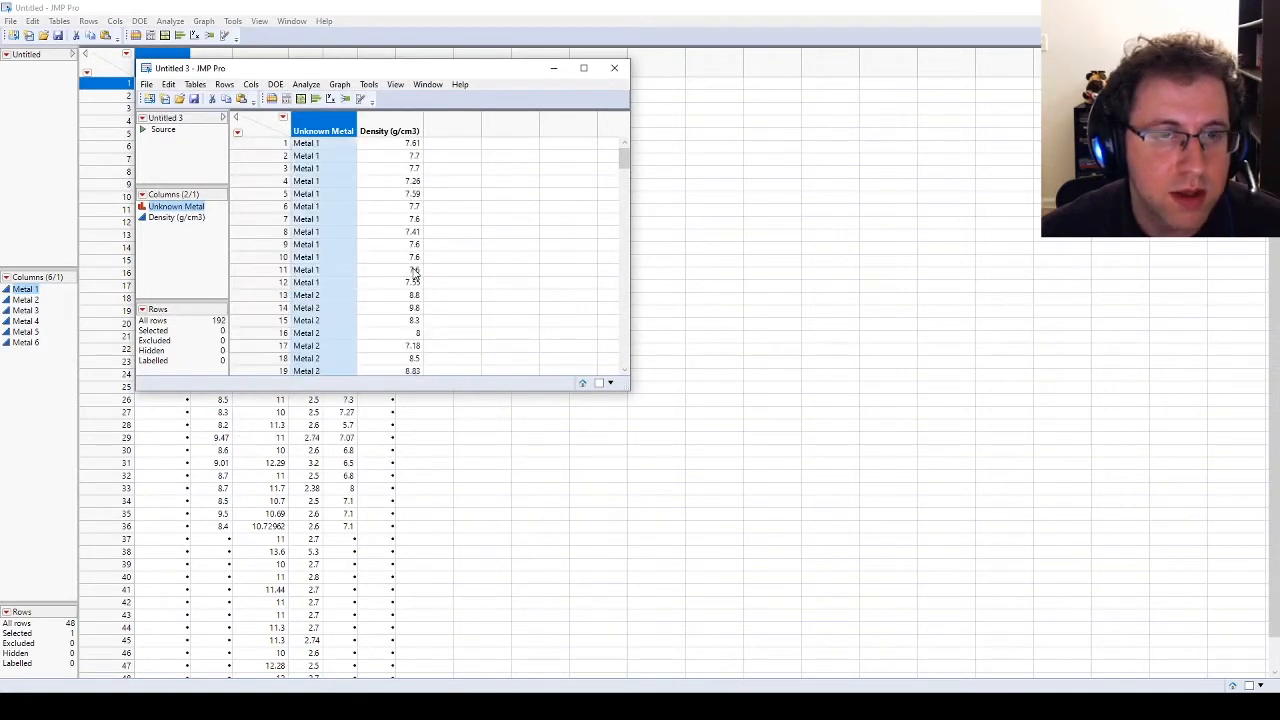
pyautogui.scroll(6, 535, 208)
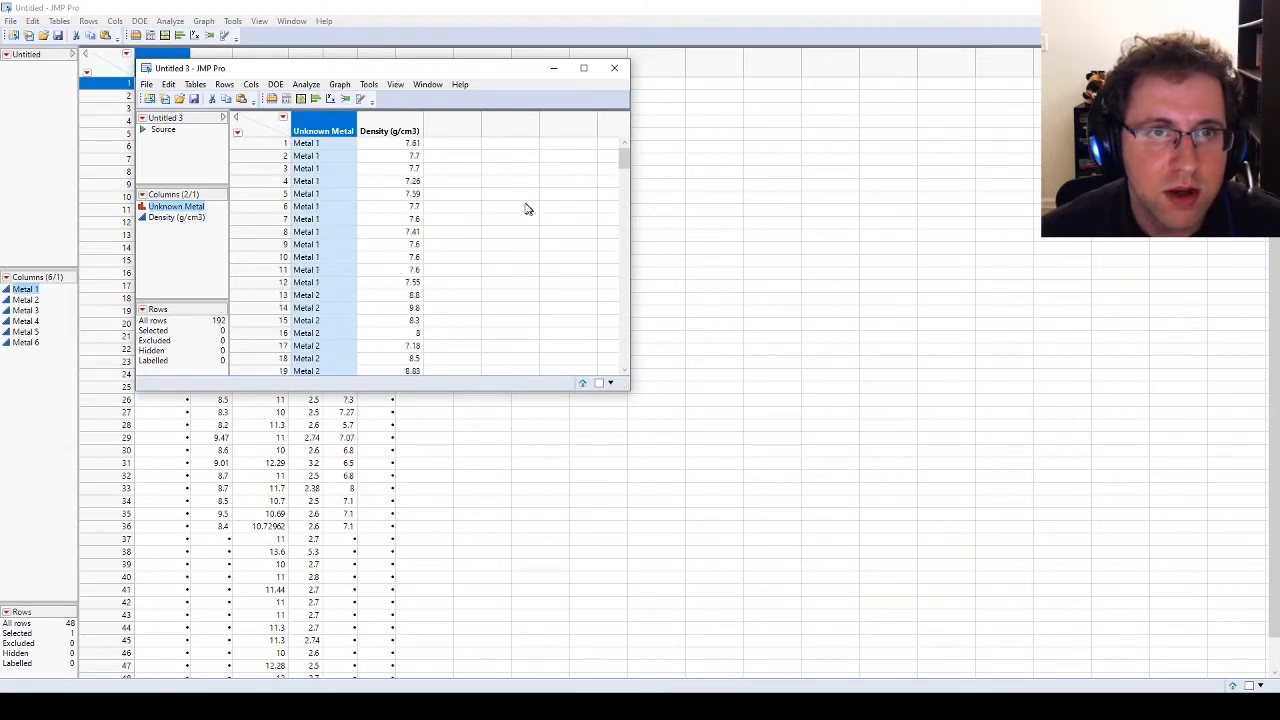
# Step: Run a Distribution analysis with Density (g/cm3) as the Y column, grouped by Unknown Metal
pyautogui.click(395, 131)
pyautogui.moveTo(617, 160); pyautogui.dragTo(574, 131)
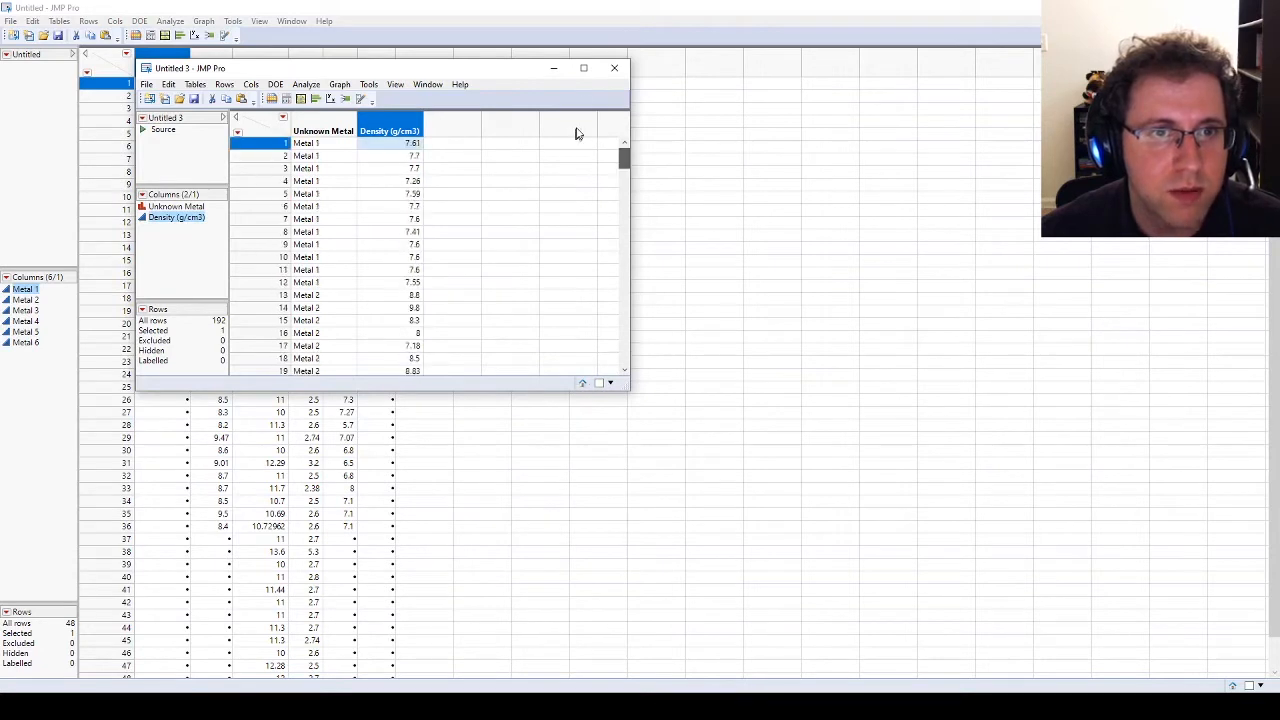
pyautogui.moveTo(335, 73); pyautogui.dragTo(334, 107)
pyautogui.click(319, 109)
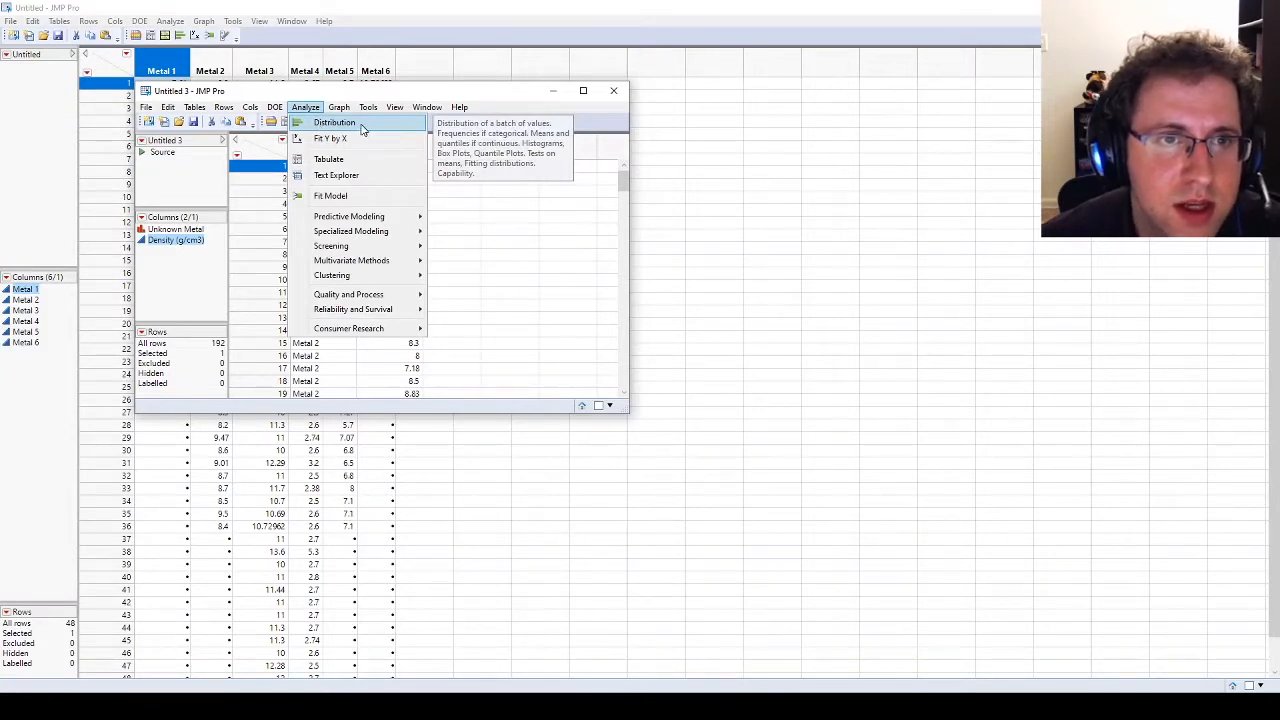
pyautogui.click(362, 126)
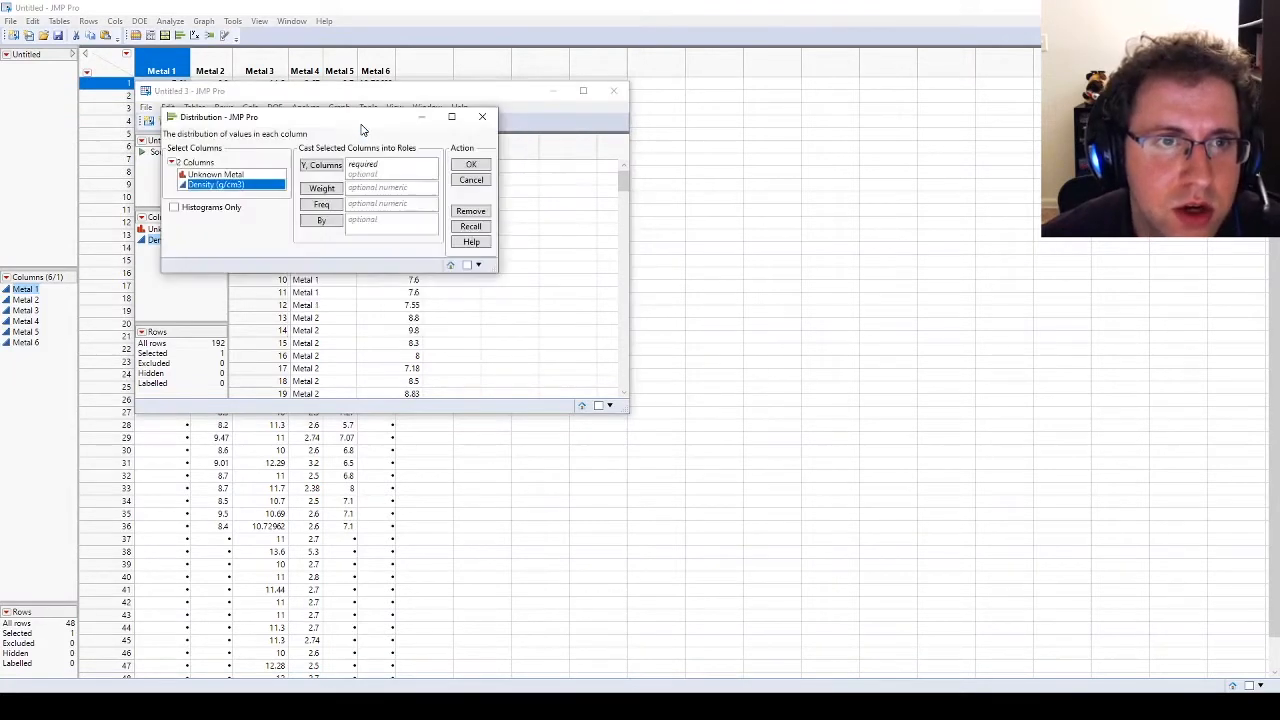
pyautogui.click(220, 180)
pyautogui.moveTo(220, 180); pyautogui.dragTo(385, 222)
pyautogui.moveTo(222, 185); pyautogui.dragTo(383, 180)
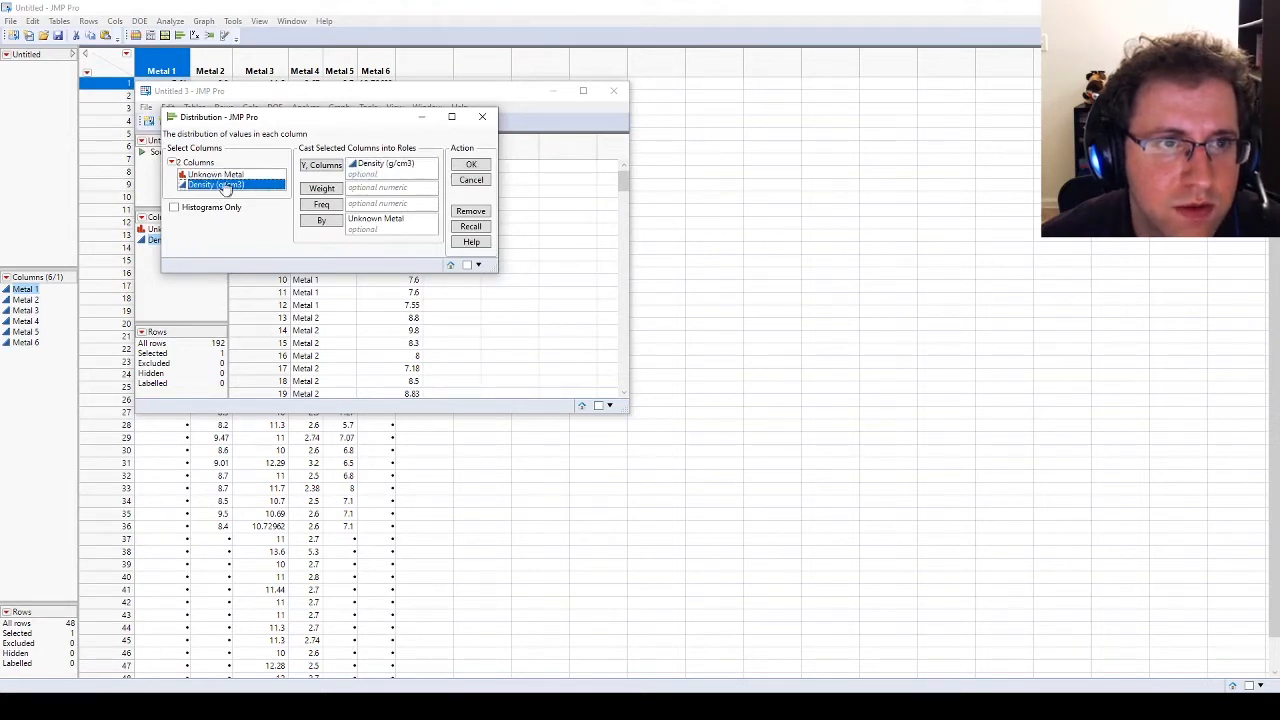
pyautogui.click(474, 166)
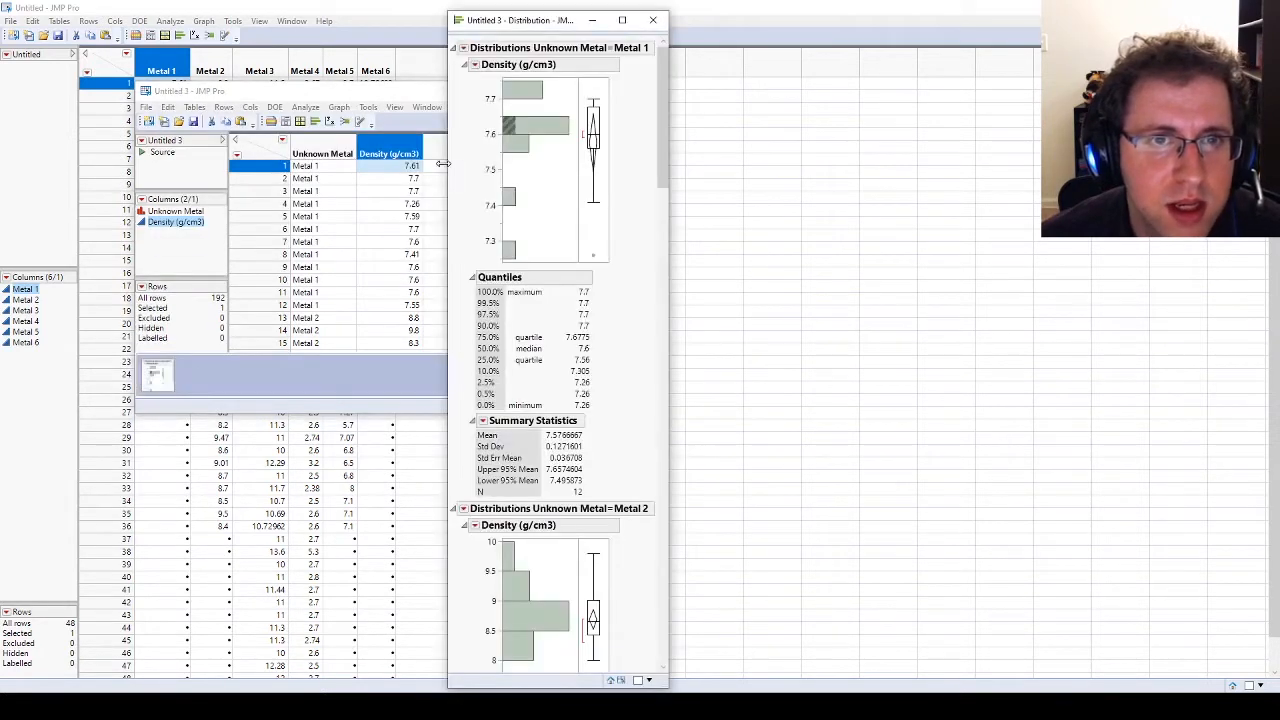
# Step: For Metal 1's density distribution, turn off the vertical histogram and outlier box plot and add a Normal continuous fit
pyautogui.keyDown('alt'); pyautogui.click(475, 64); pyautogui.keyUp('alt')
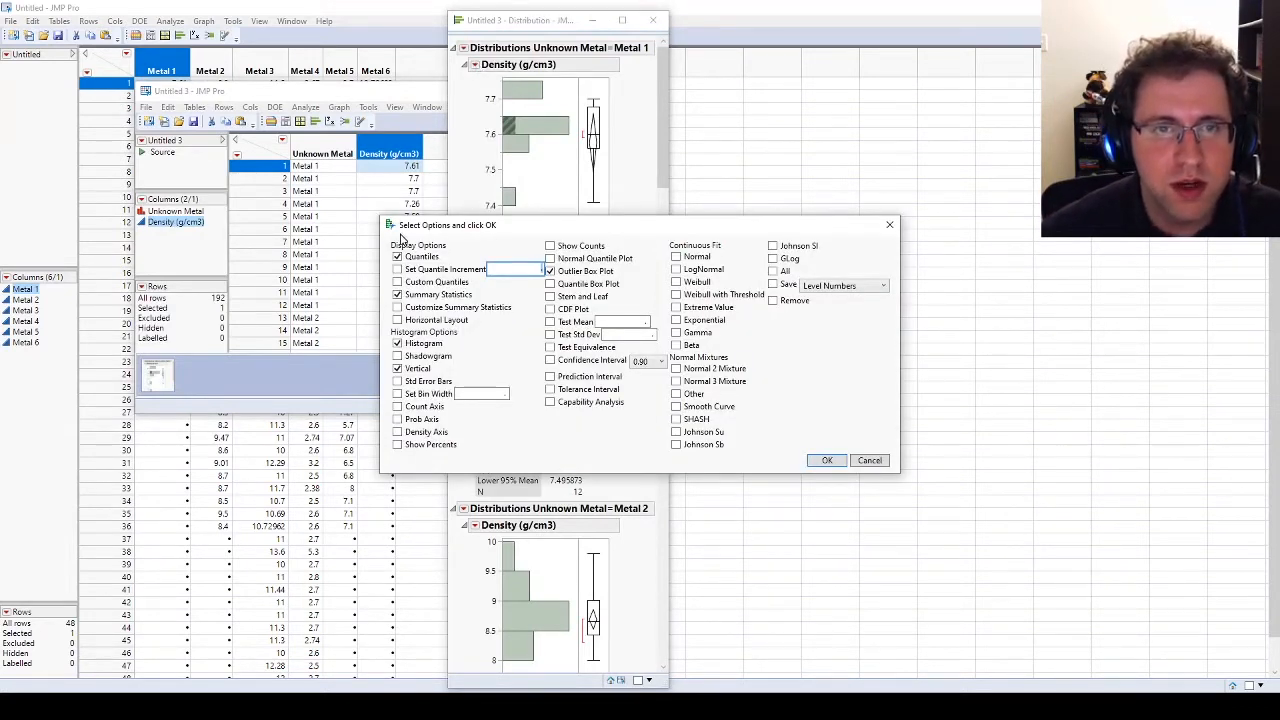
pyautogui.click(397, 257)
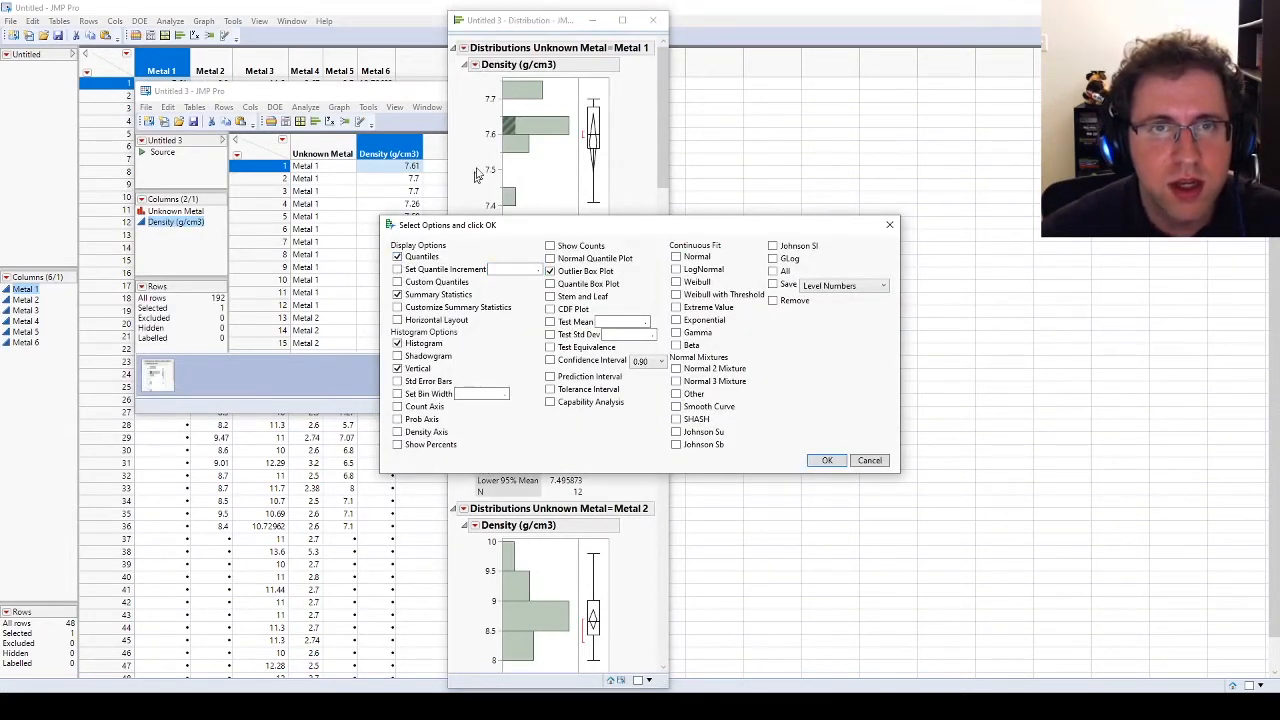
pyautogui.click(398, 295)
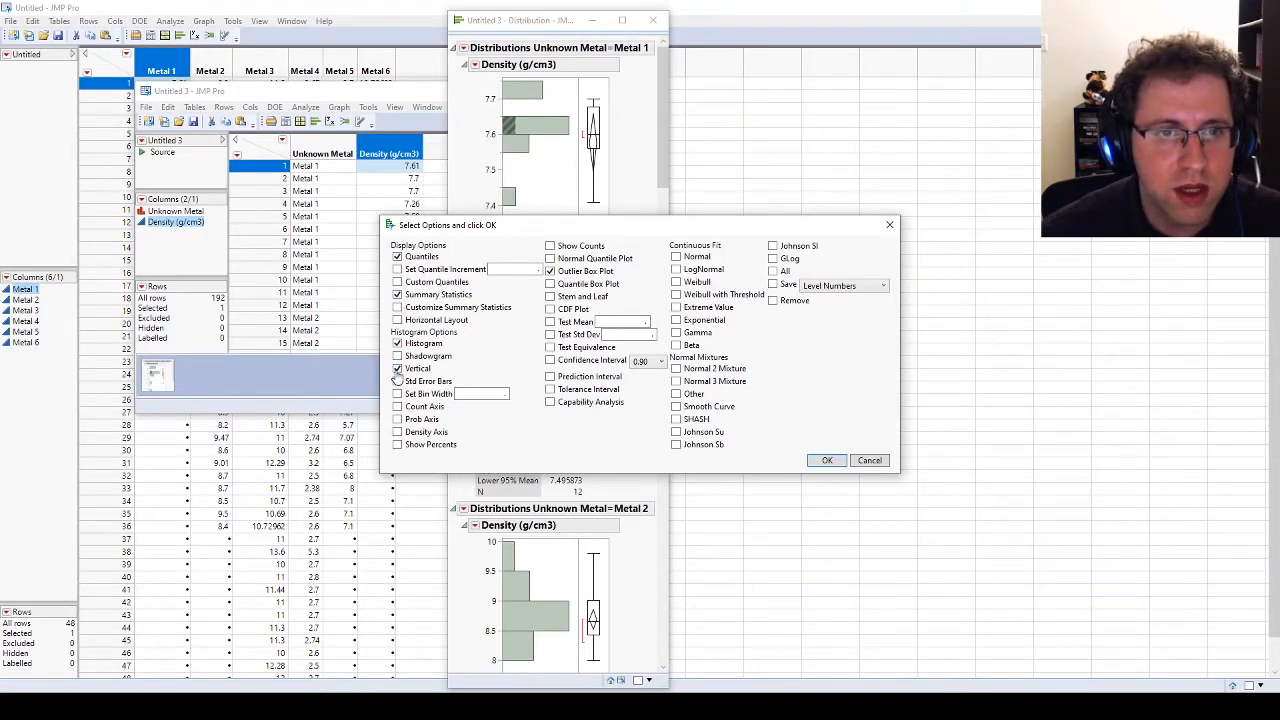
pyautogui.click(397, 369)
pyautogui.click(549, 272)
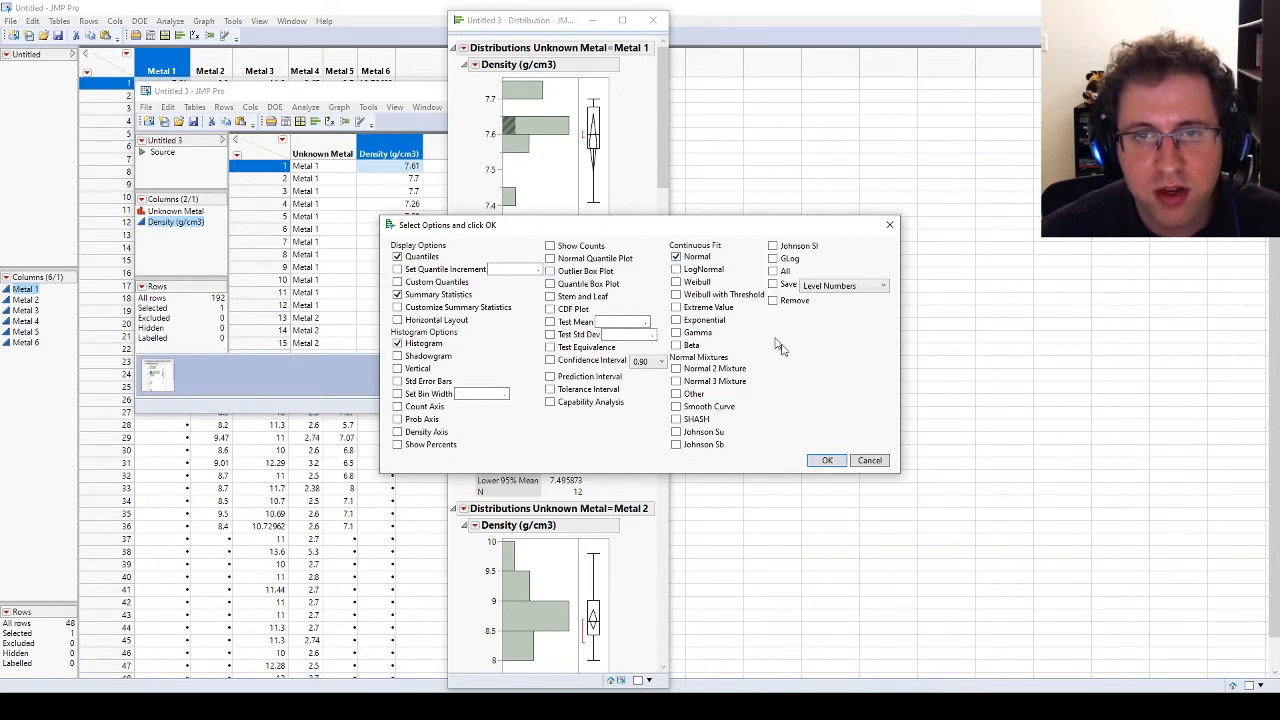
pyautogui.click(824, 461)
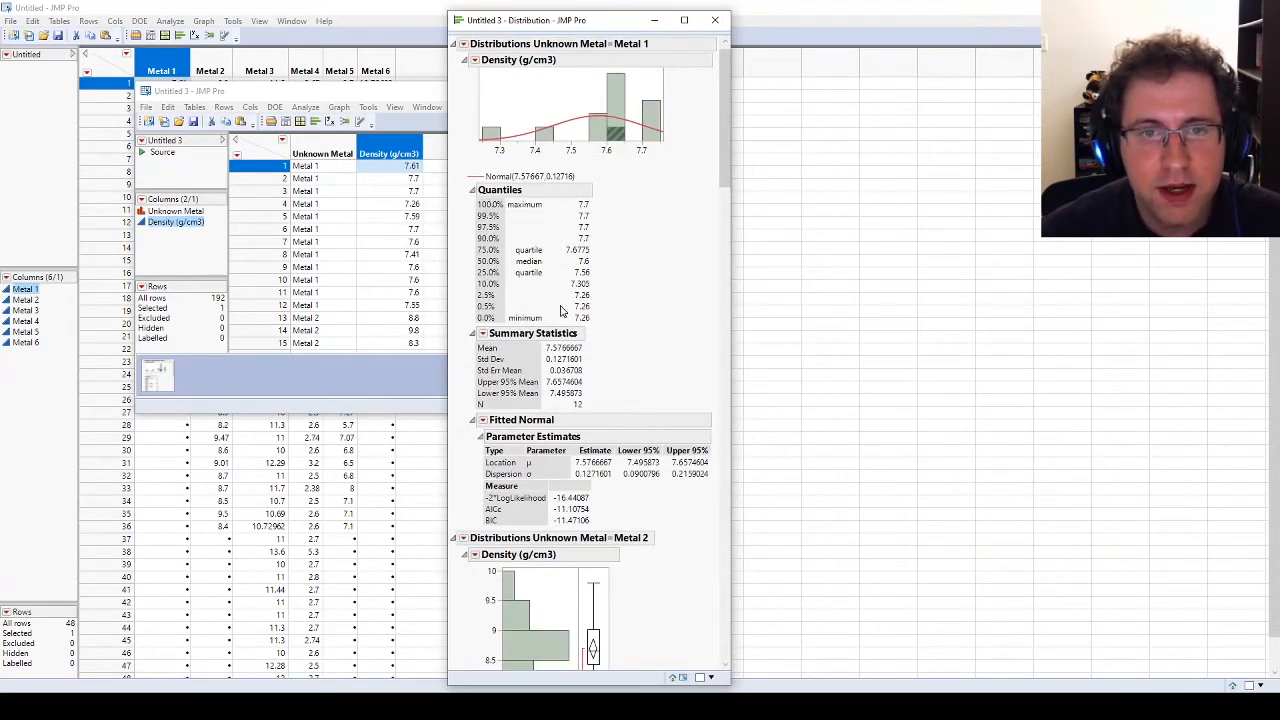
# Step: Add a goodness-of-fit test to Metal 1's fitted normal and view its result
pyautogui.click(483, 420)
pyautogui.click(540, 465)
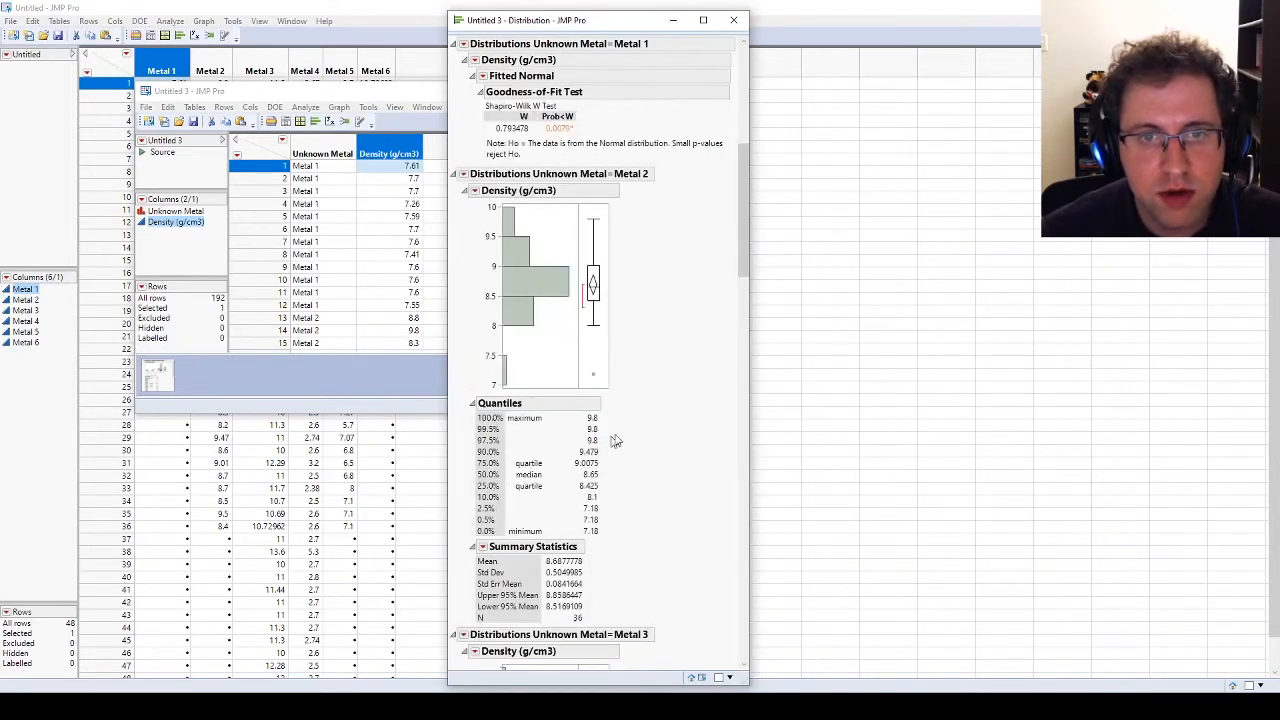
pyautogui.scroll(4, 549, 150)
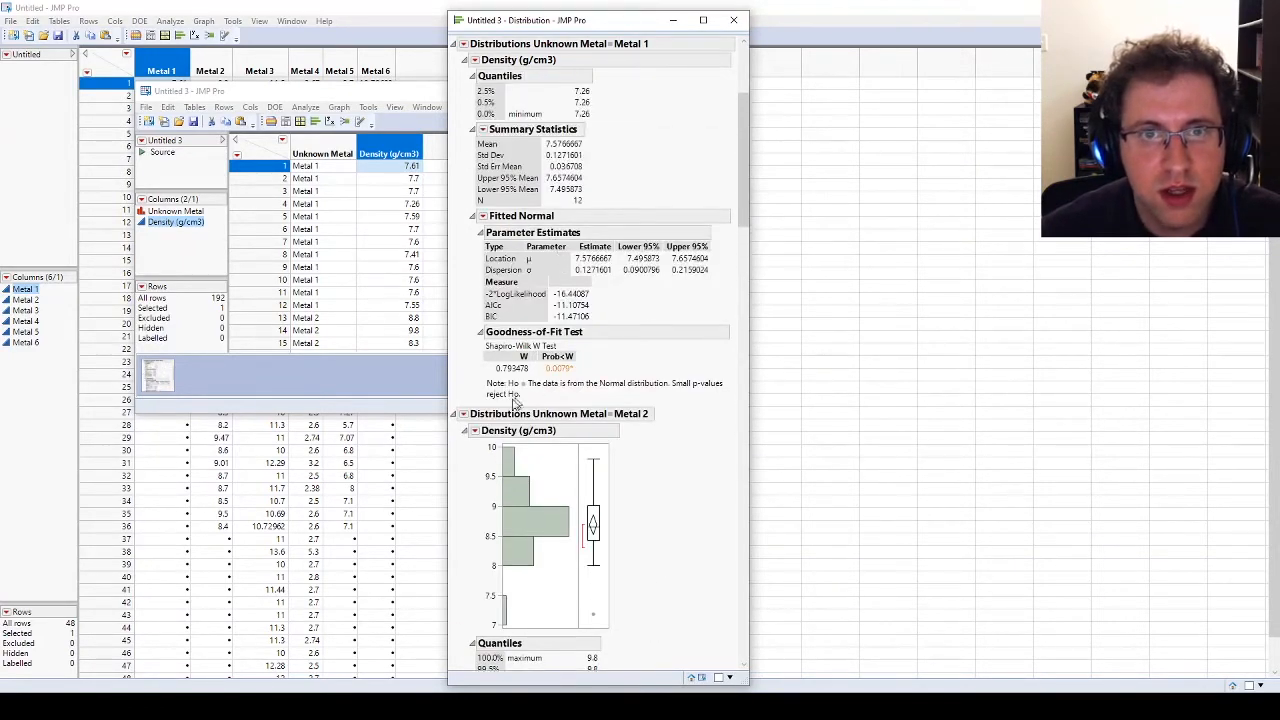
# Step: For Metal 2's density distribution, turn off the outlier box plot and add a Normal continuous fit
pyautogui.scroll(-2, 488, 394)
pyautogui.keyDown('alt'); pyautogui.click(477, 312); pyautogui.keyUp('alt')
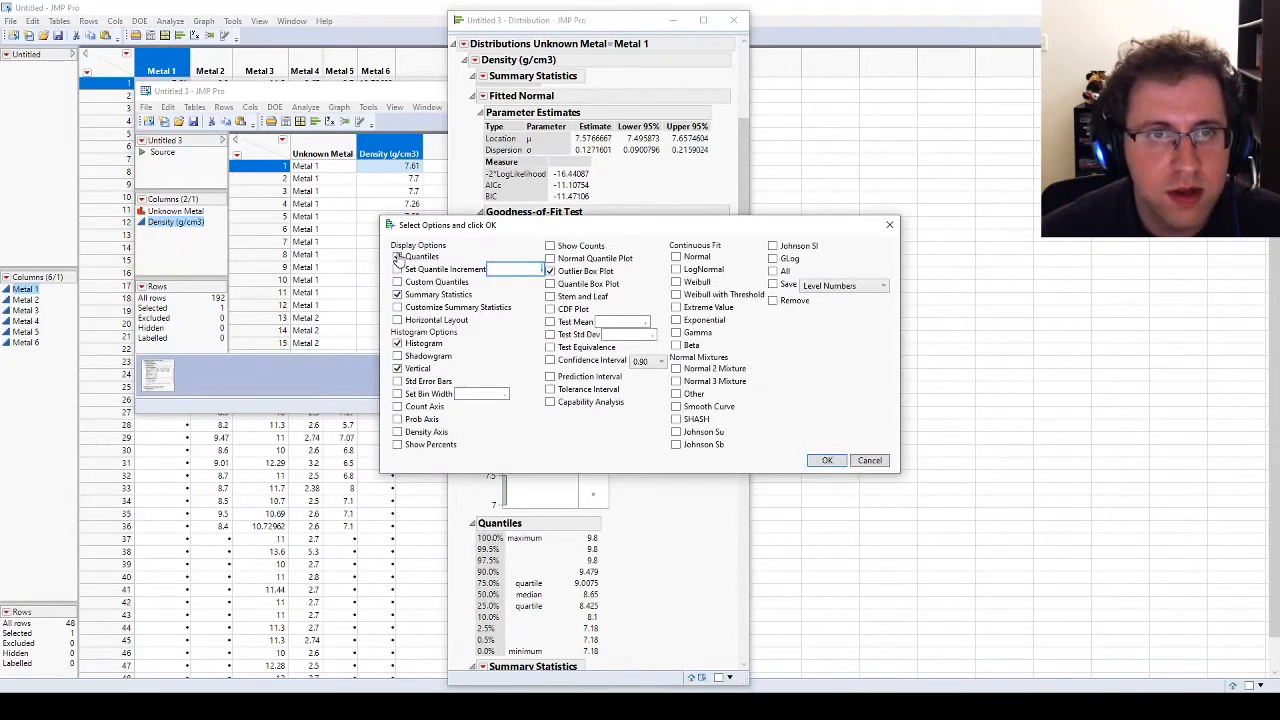
pyautogui.click(549, 271)
pyautogui.click(676, 257)
pyautogui.click(826, 459)
# Step: For Metal 3's density distribution, turn off the vertical histogram and outlier box plot and add a Normal fit
pyautogui.scroll(-3, 581, 374)
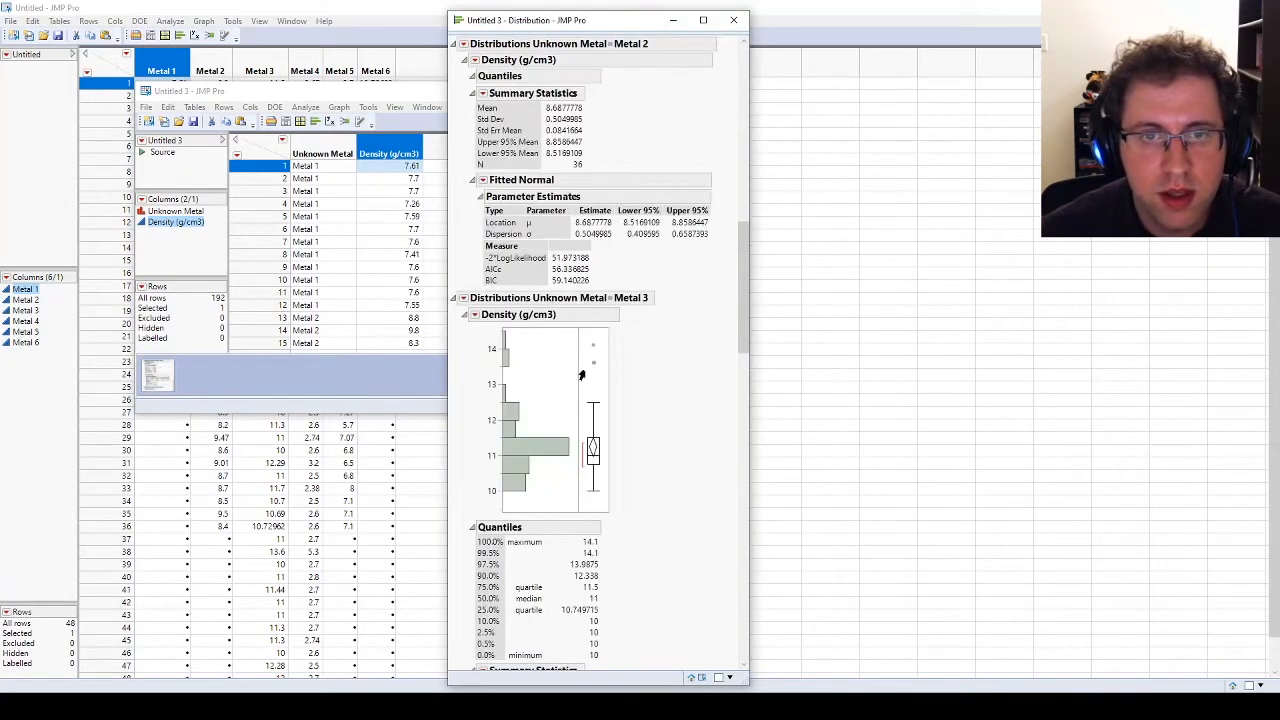
pyautogui.keyDown('alt'); pyautogui.click(475, 312); pyautogui.keyUp('alt')
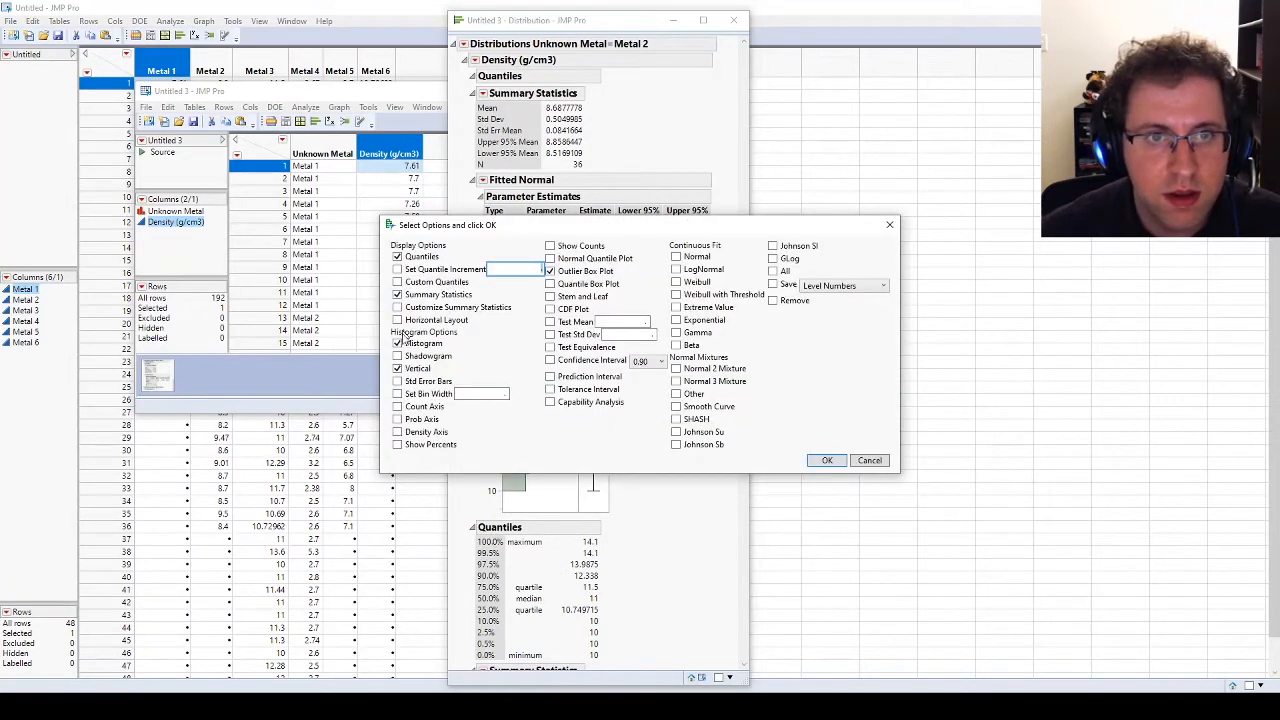
pyautogui.click(397, 368)
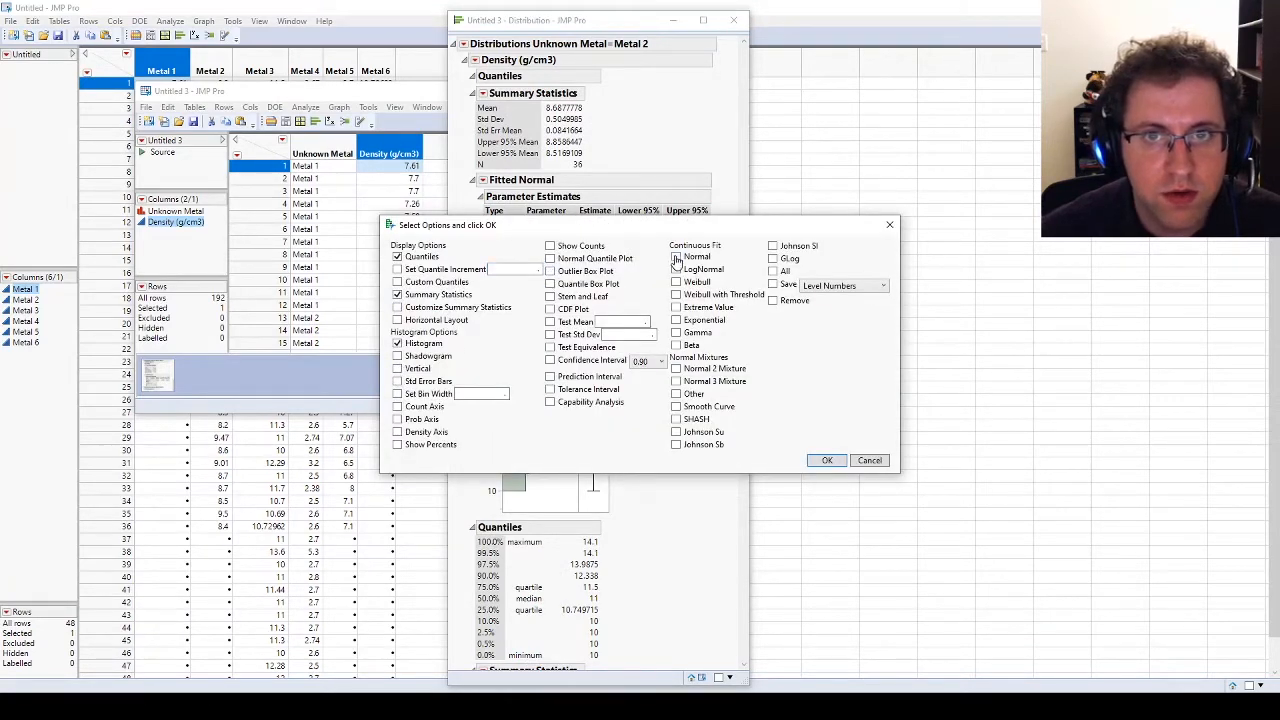
pyautogui.click(827, 460)
# Step: For Metal 4's density distribution, turn off the vertical histogram and outlier box plot and add a Normal fit
pyautogui.scroll(-3, 563, 392)
pyautogui.scroll(-3, 563, 392)
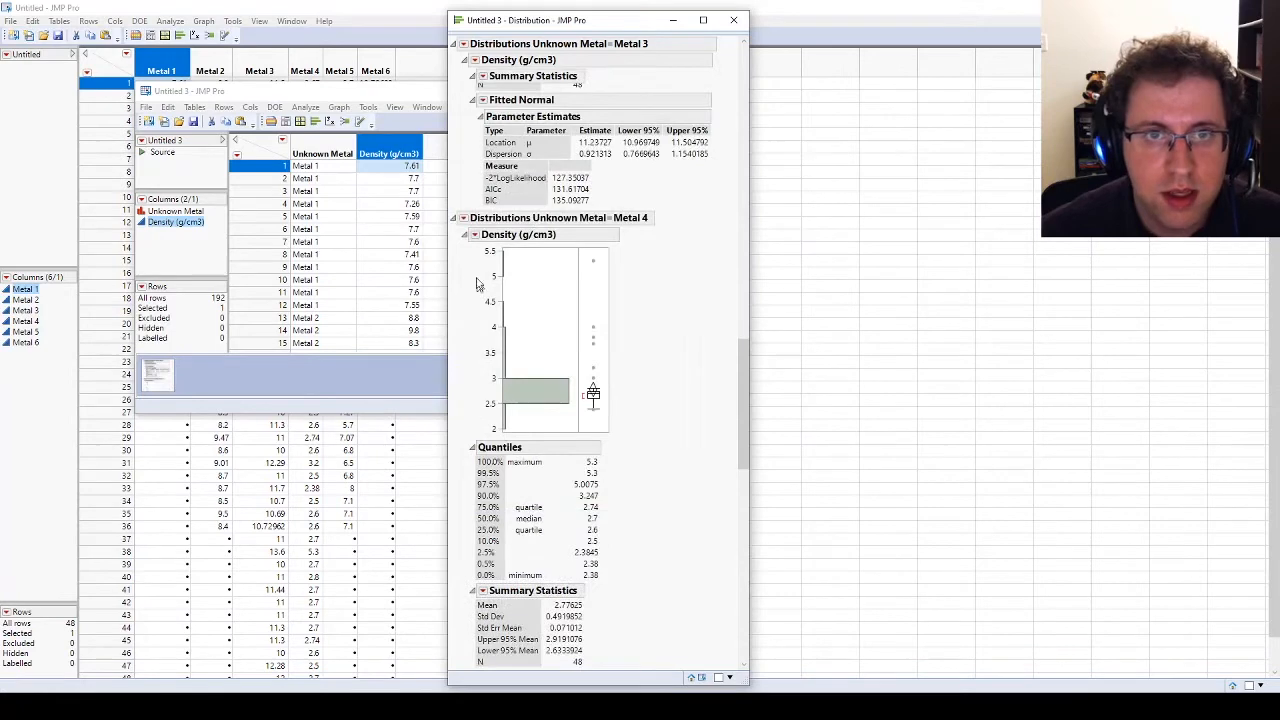
pyautogui.keyDown('alt'); pyautogui.click(476, 238); pyautogui.keyUp('alt')
pyautogui.click(397, 368)
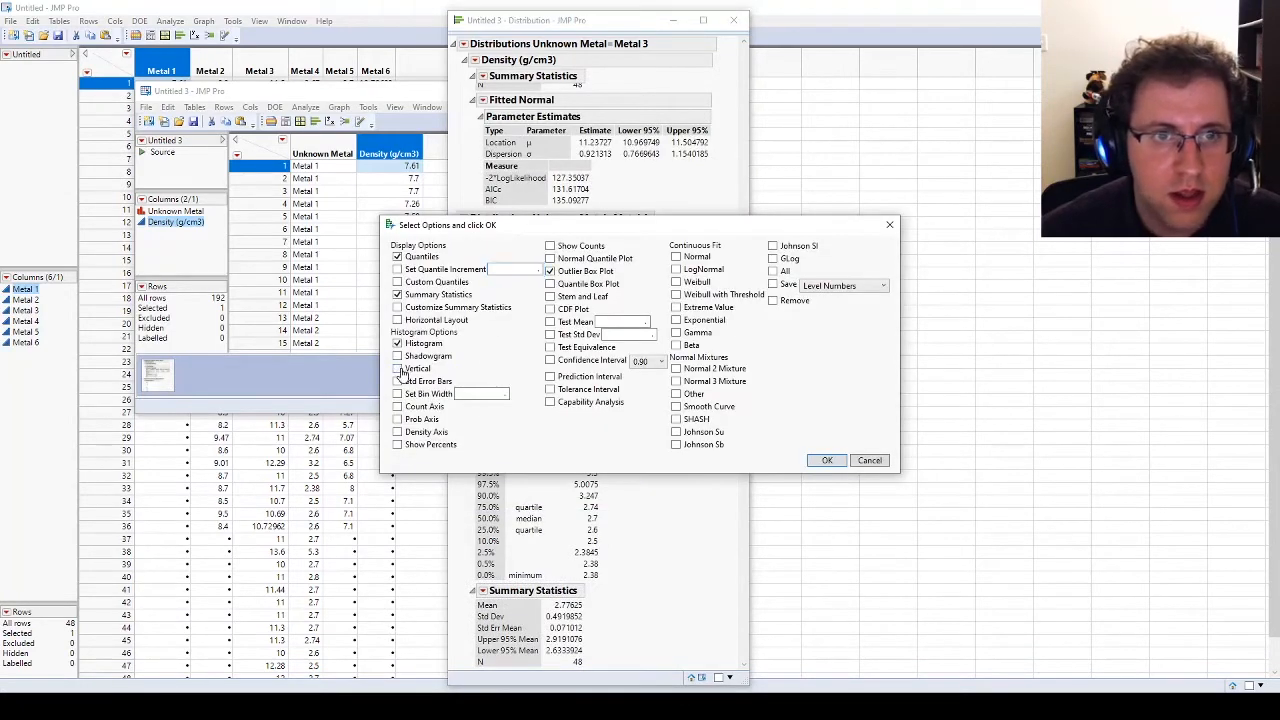
pyautogui.click(549, 271)
pyautogui.click(677, 257)
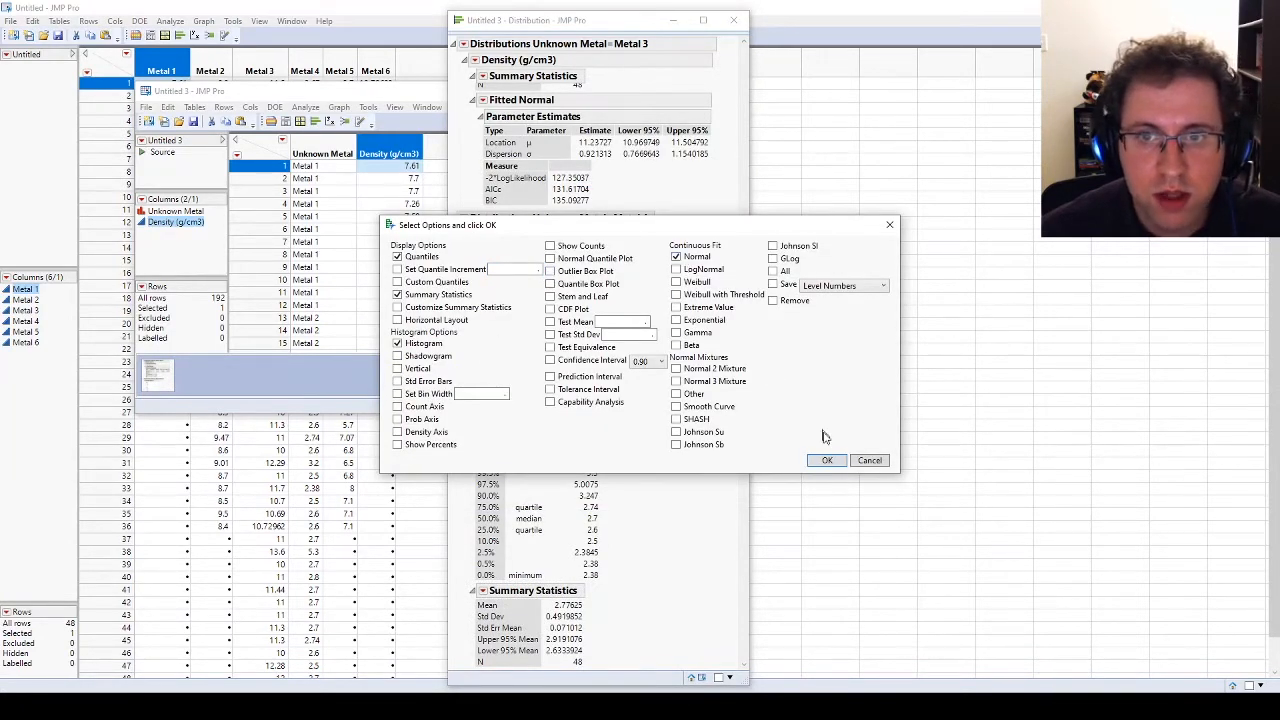
pyautogui.click(829, 461)
# Step: For Metal 5's density distribution, add a Normal fit and turn off the outlier box plot and vertical histogram
pyautogui.scroll(-5, 598, 380)
pyautogui.keyDown('alt'); pyautogui.click(474, 276); pyautogui.keyUp('alt')
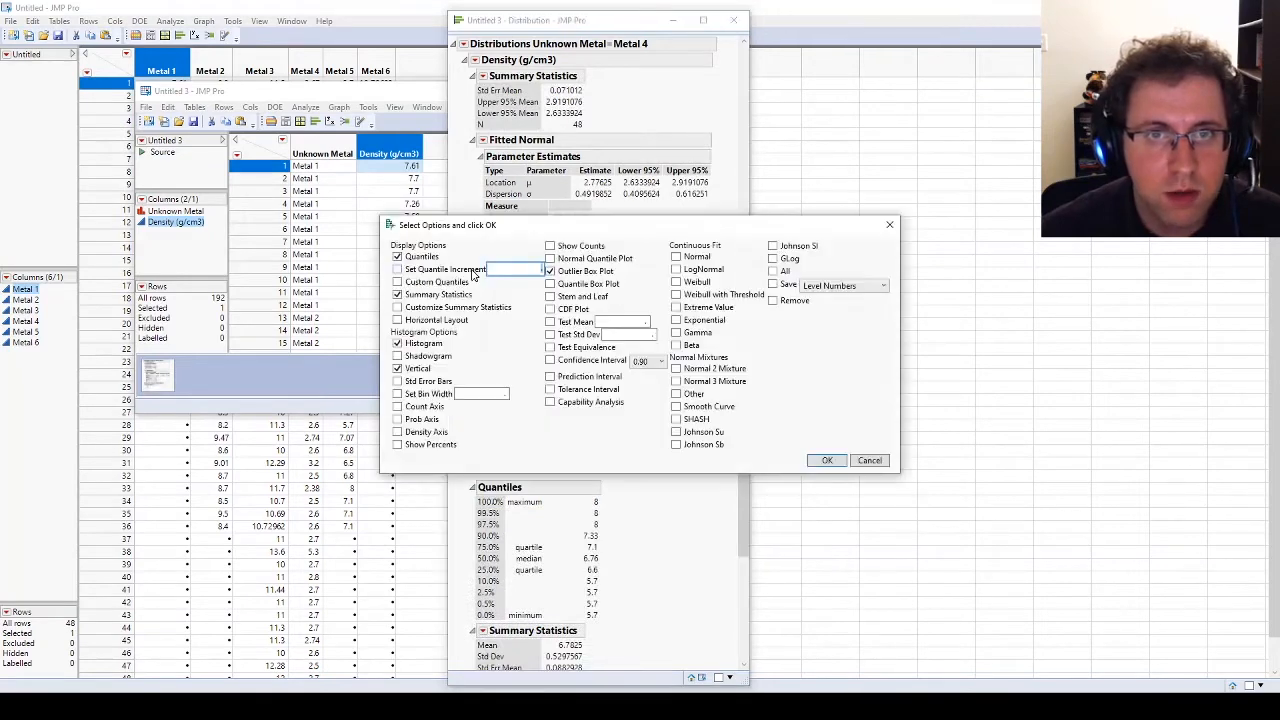
pyautogui.click(692, 262)
pyautogui.click(549, 271)
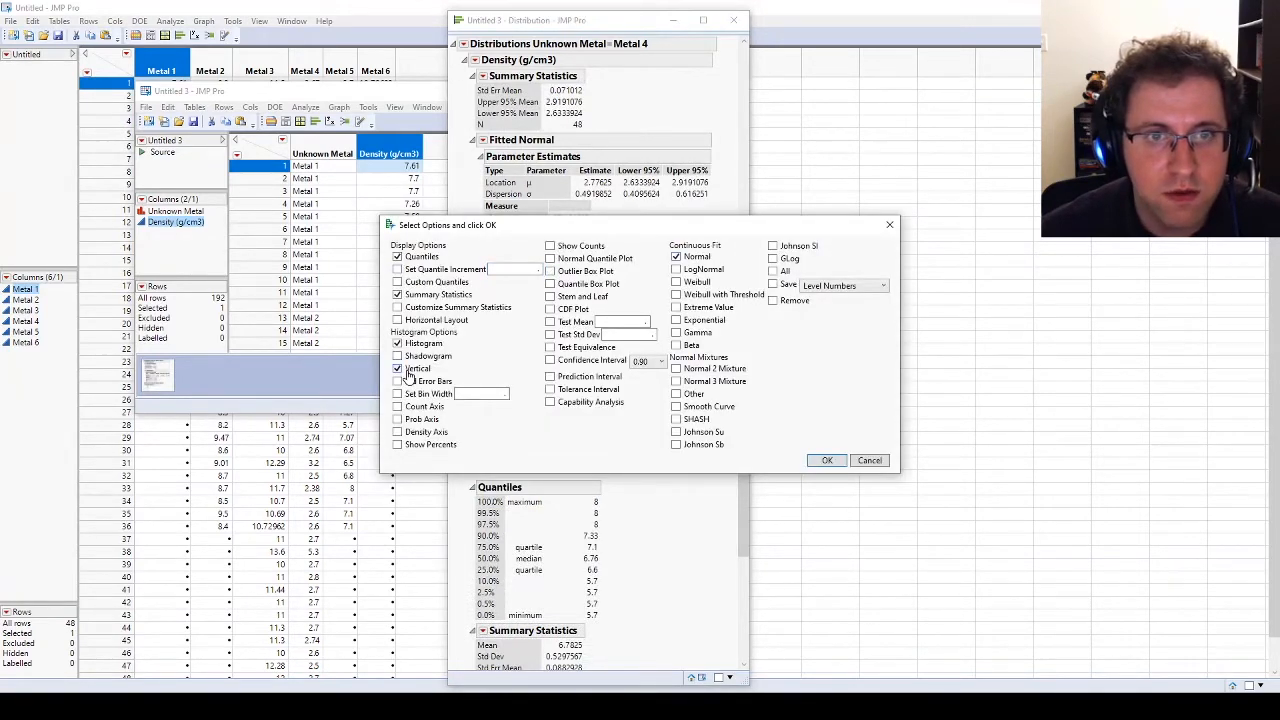
pyautogui.click(820, 461)
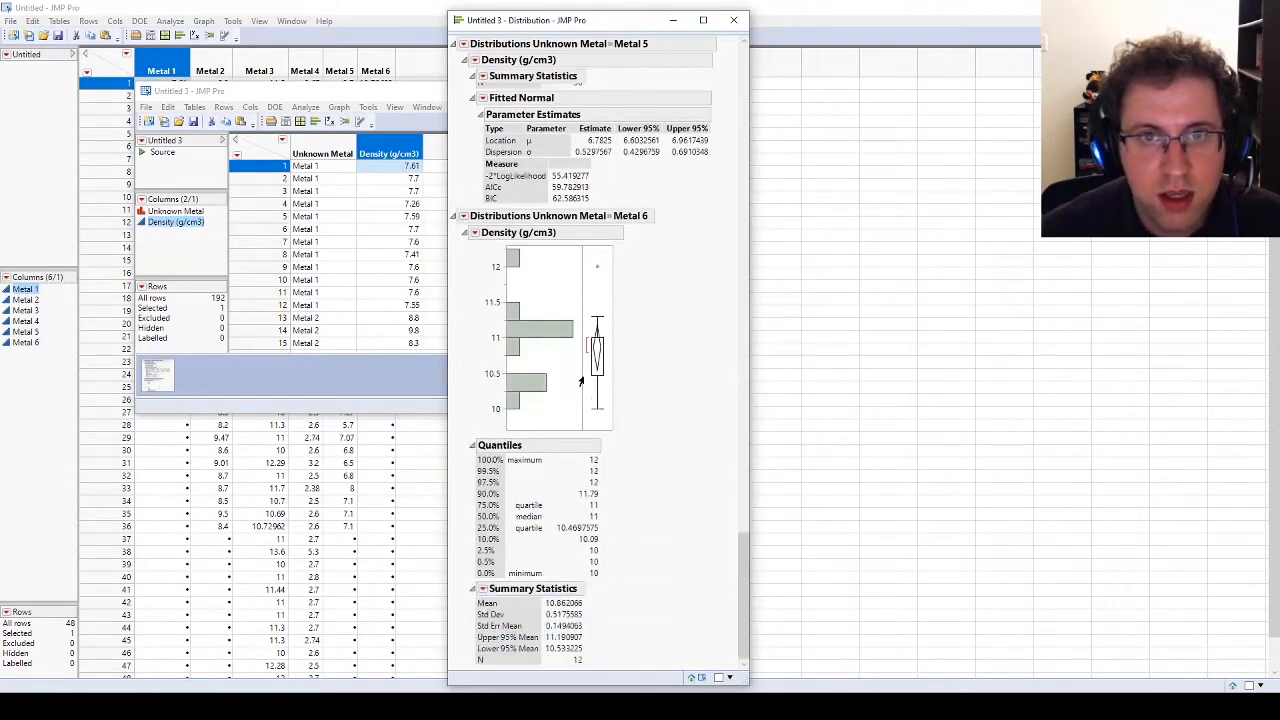
# Step: For Metal 6's density distribution, turn off the outlier box plot and vertical histogram and add a Normal continuous fit
pyautogui.keyDown('alt'); pyautogui.click(475, 233); pyautogui.keyUp('alt')
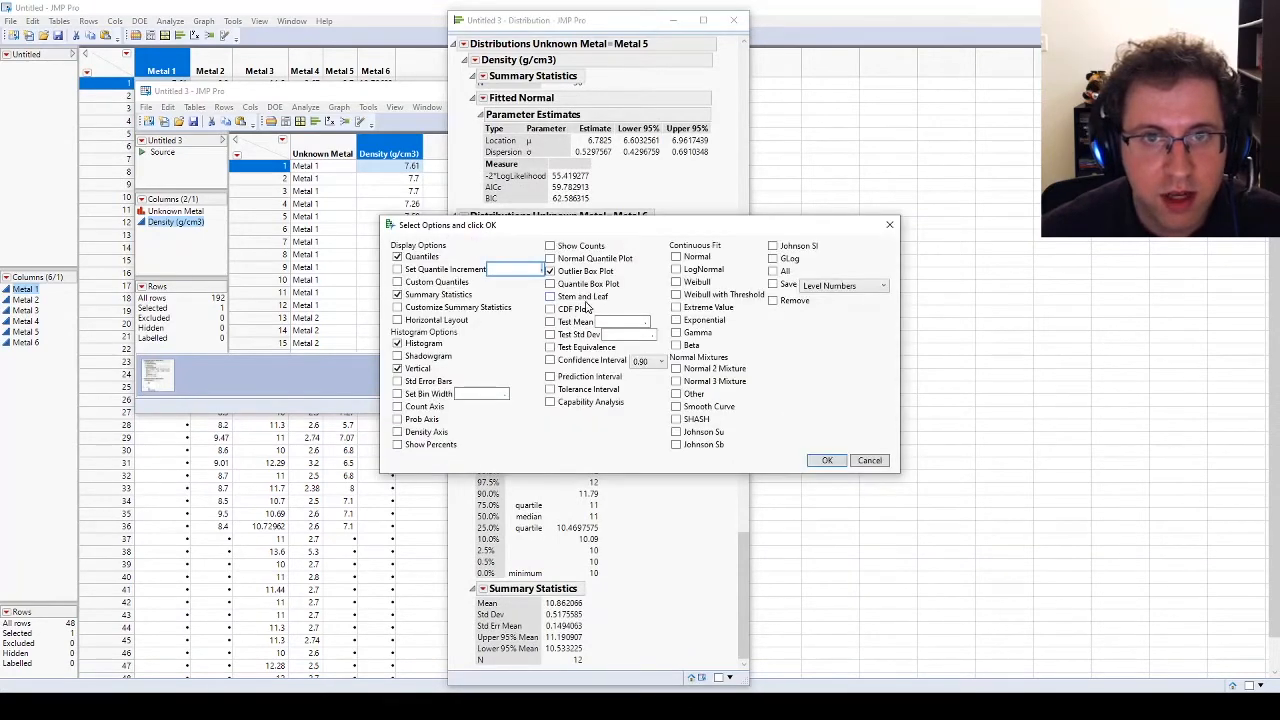
pyautogui.click(549, 271)
pyautogui.click(690, 262)
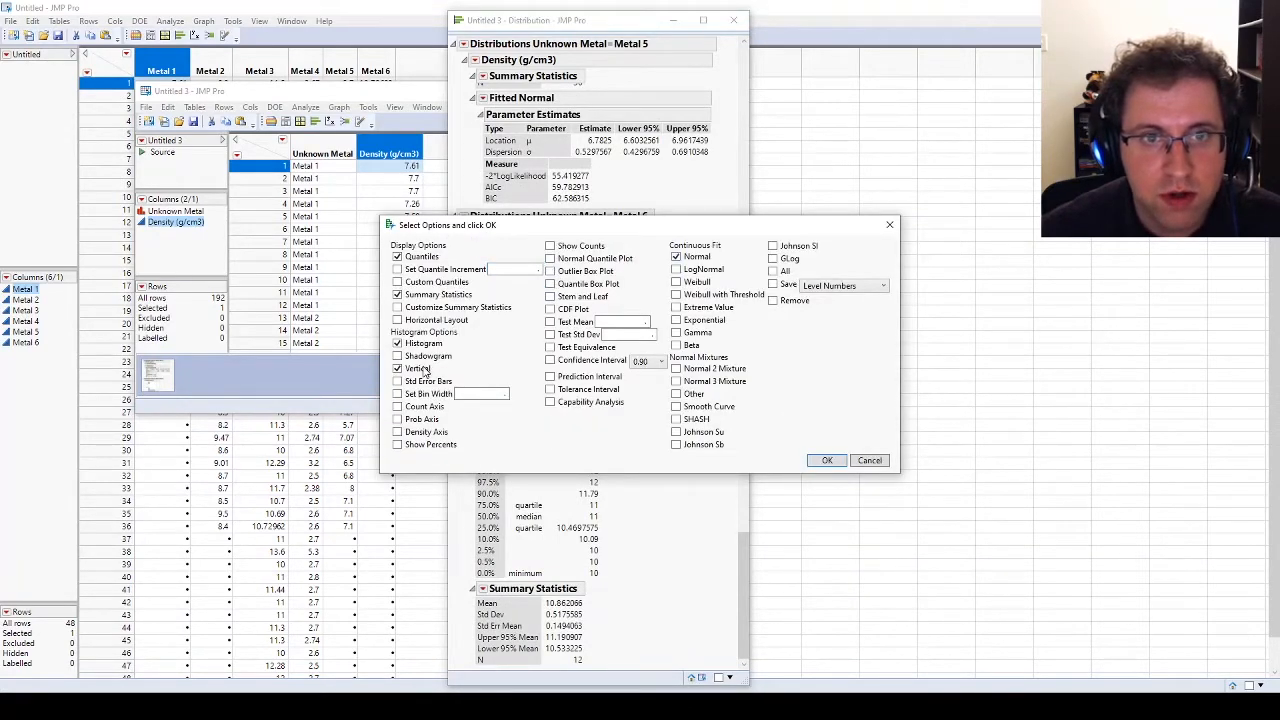
pyautogui.click(829, 461)
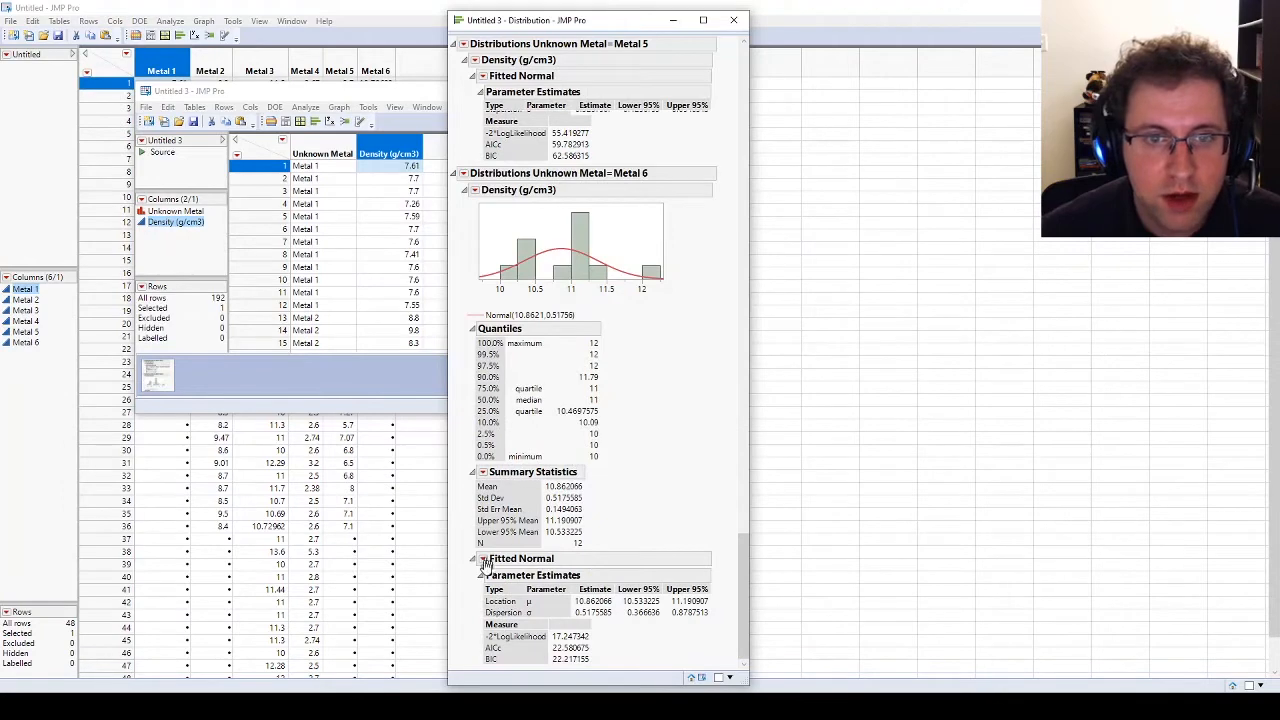
# Step: Add a goodness-of-fit test to the fitted normal distributions of Metal 6 and Metal 5
pyautogui.click(482, 558)
pyautogui.click(530, 560)
pyautogui.scroll(5, 487, 203)
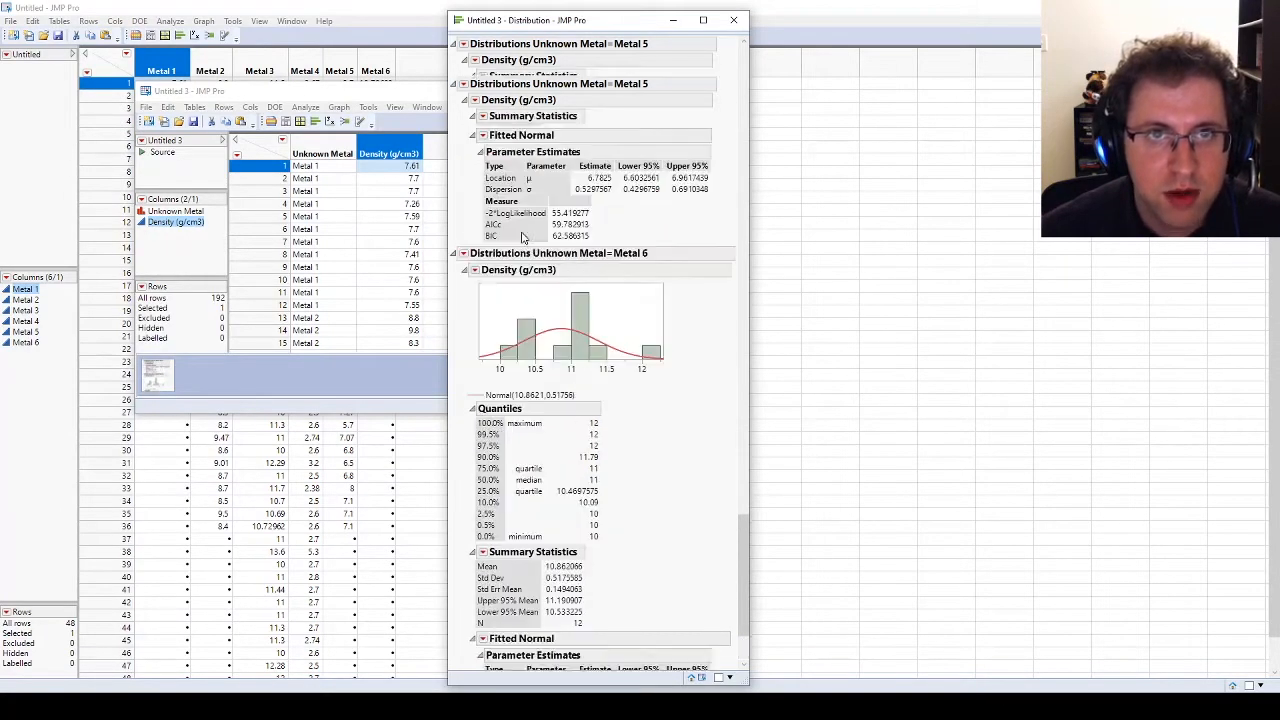
pyautogui.click(482, 215)
pyautogui.click(497, 268)
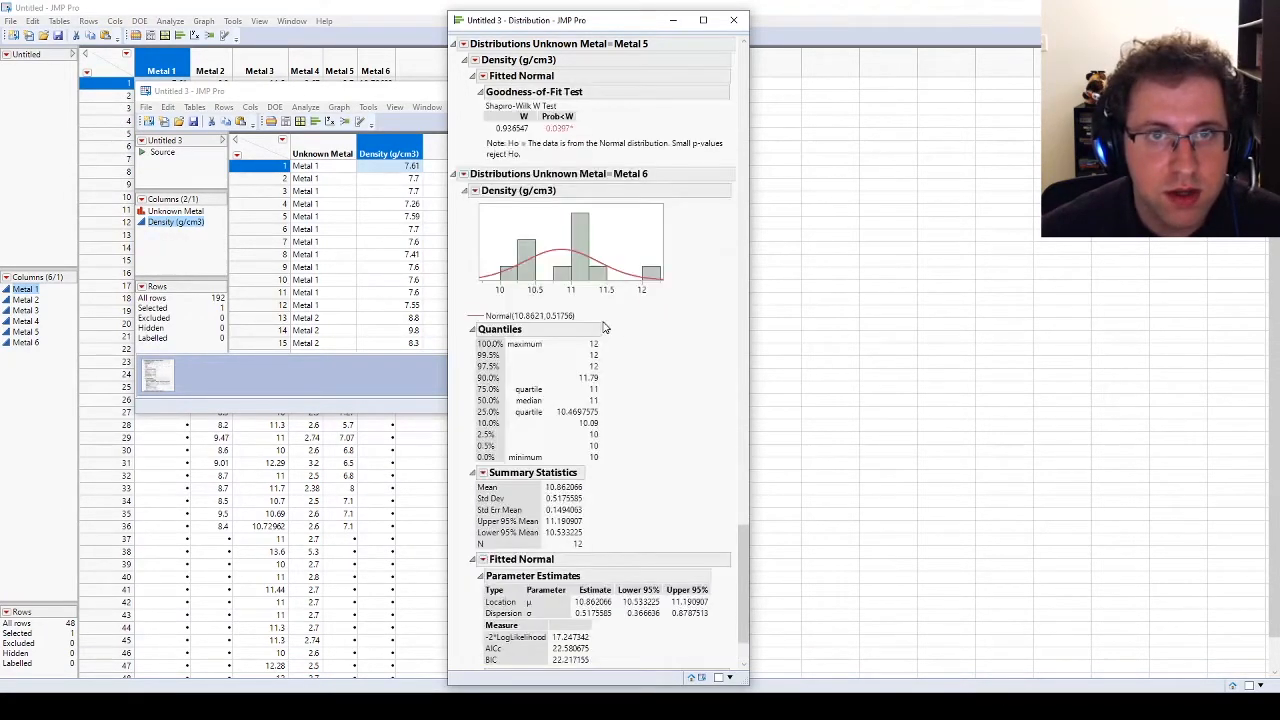
# Step: Add a goodness-of-fit test to the fitted normal distributions of Metal 4 and Metal 3
pyautogui.scroll(10, 490, 253)
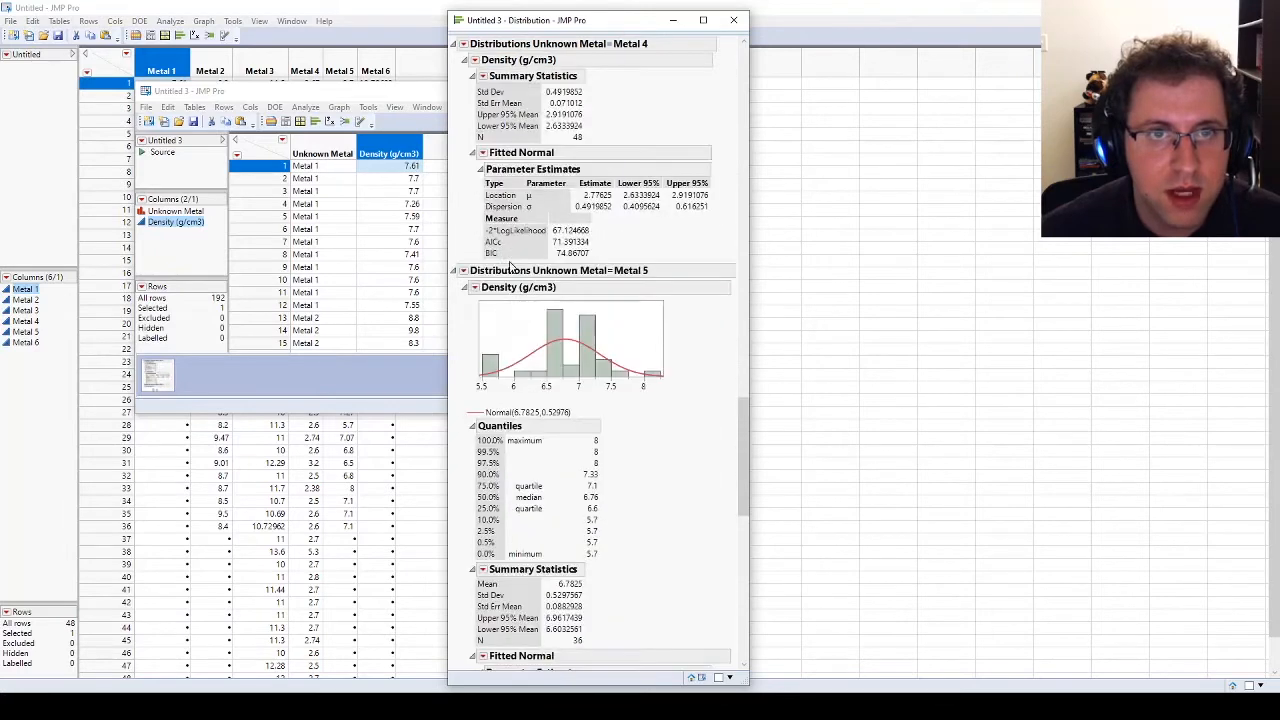
pyautogui.click(483, 353)
pyautogui.click(510, 405)
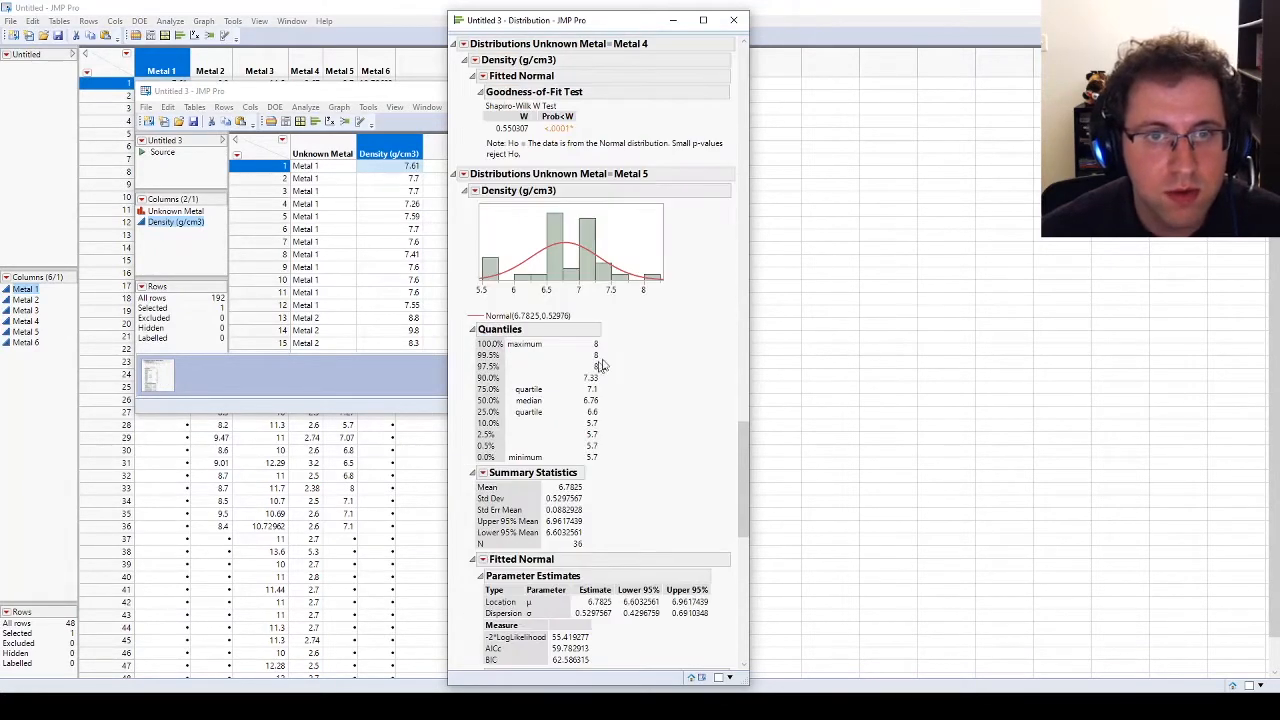
pyautogui.scroll(3, 500, 300)
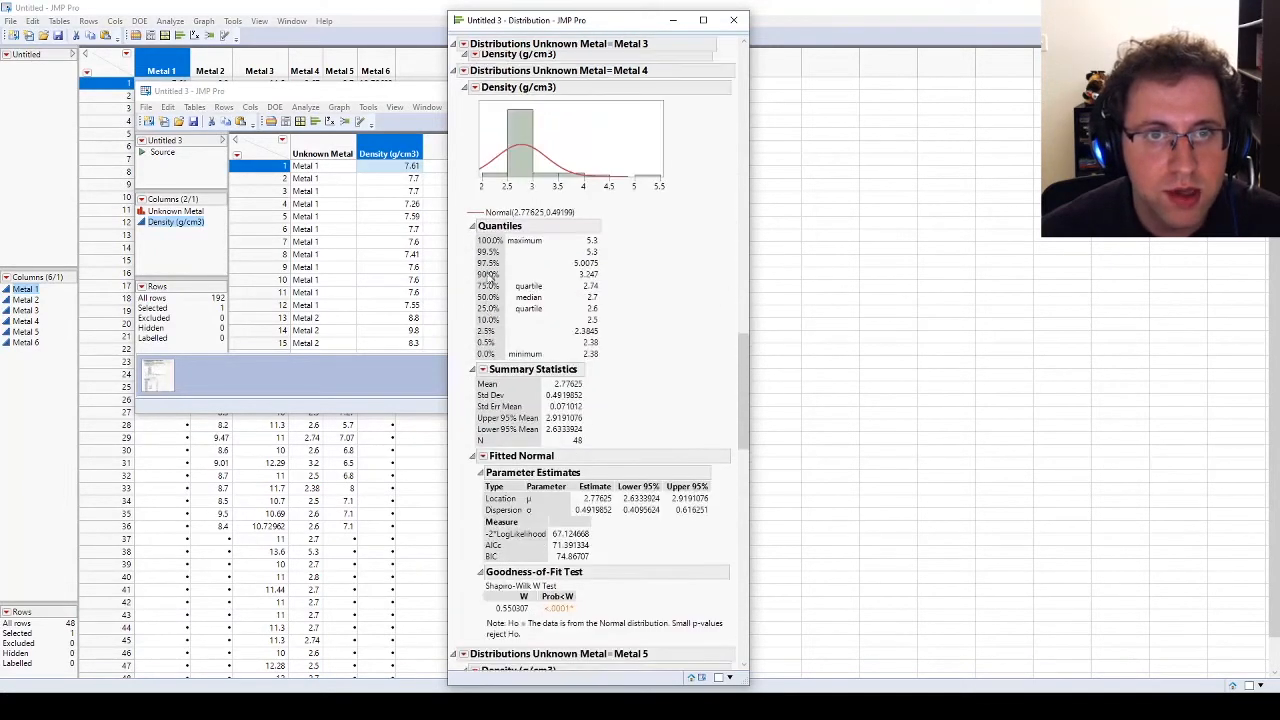
pyautogui.scroll(6, 500, 395)
pyautogui.click(483, 392)
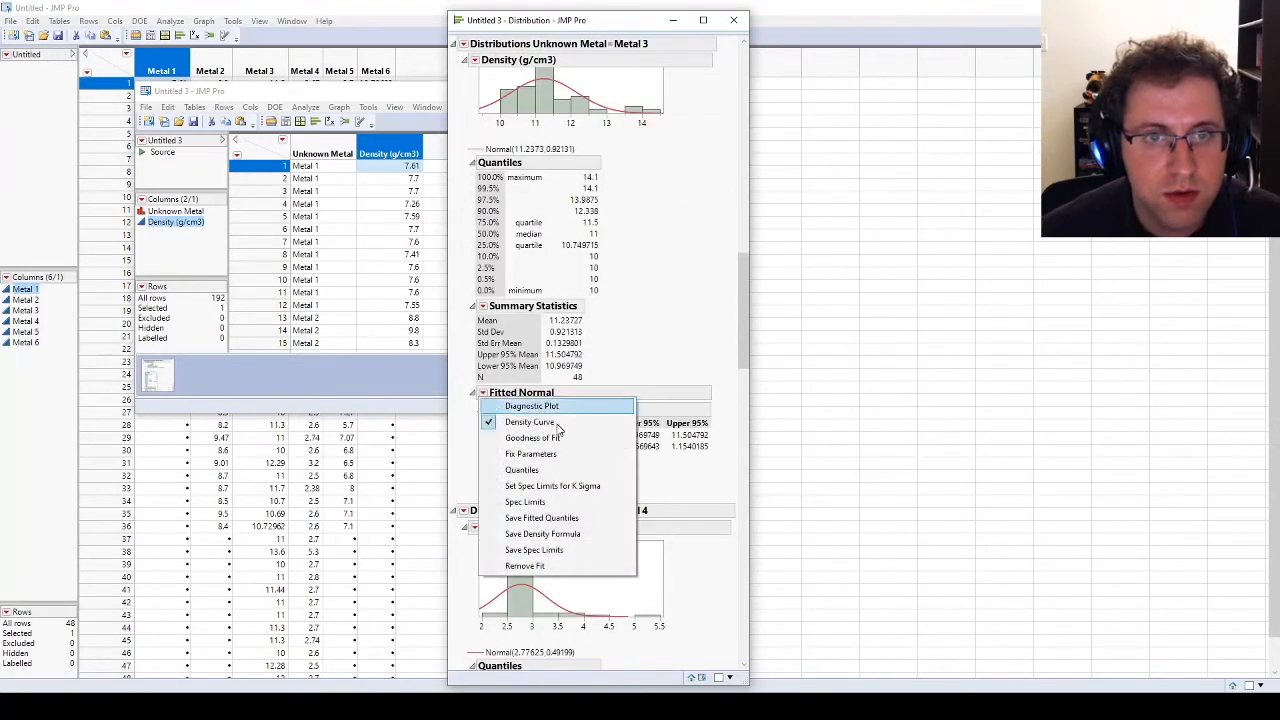
pyautogui.click(532, 437)
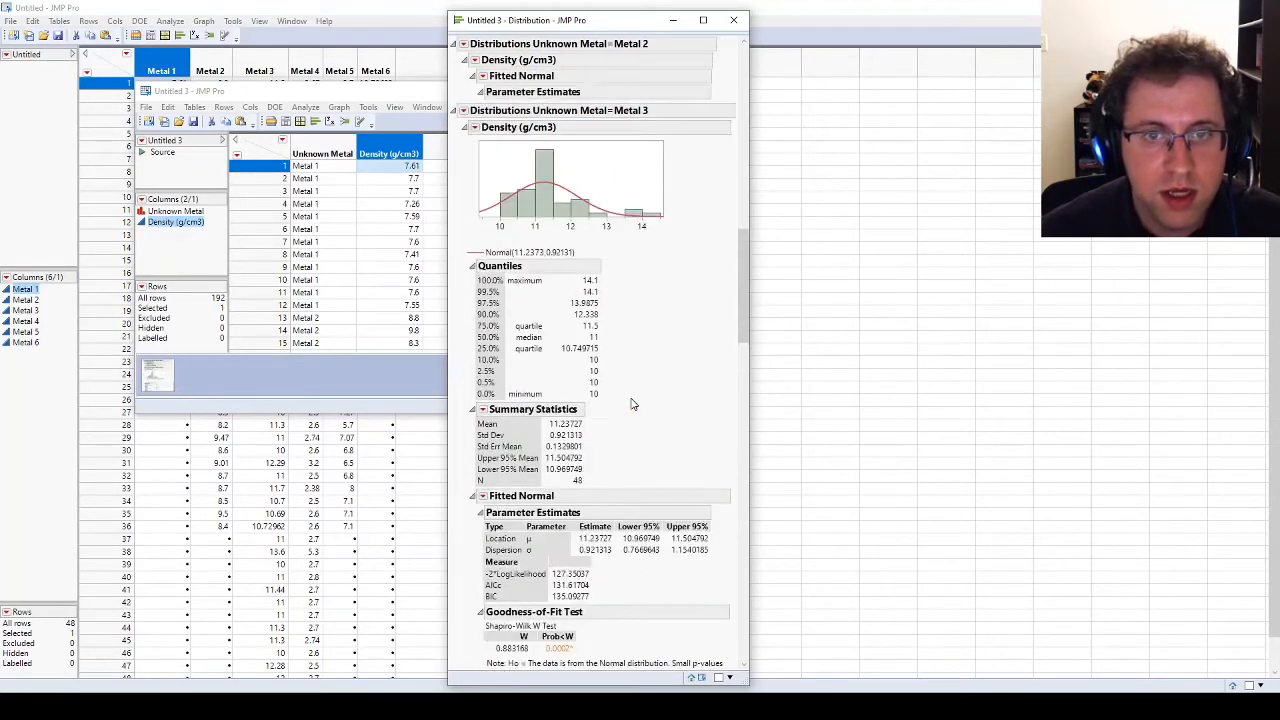
# Step: Add a goodness-of-fit test to Metal 2's fitted normal distribution
pyautogui.scroll(4, 632, 404)
pyautogui.click(483, 312)
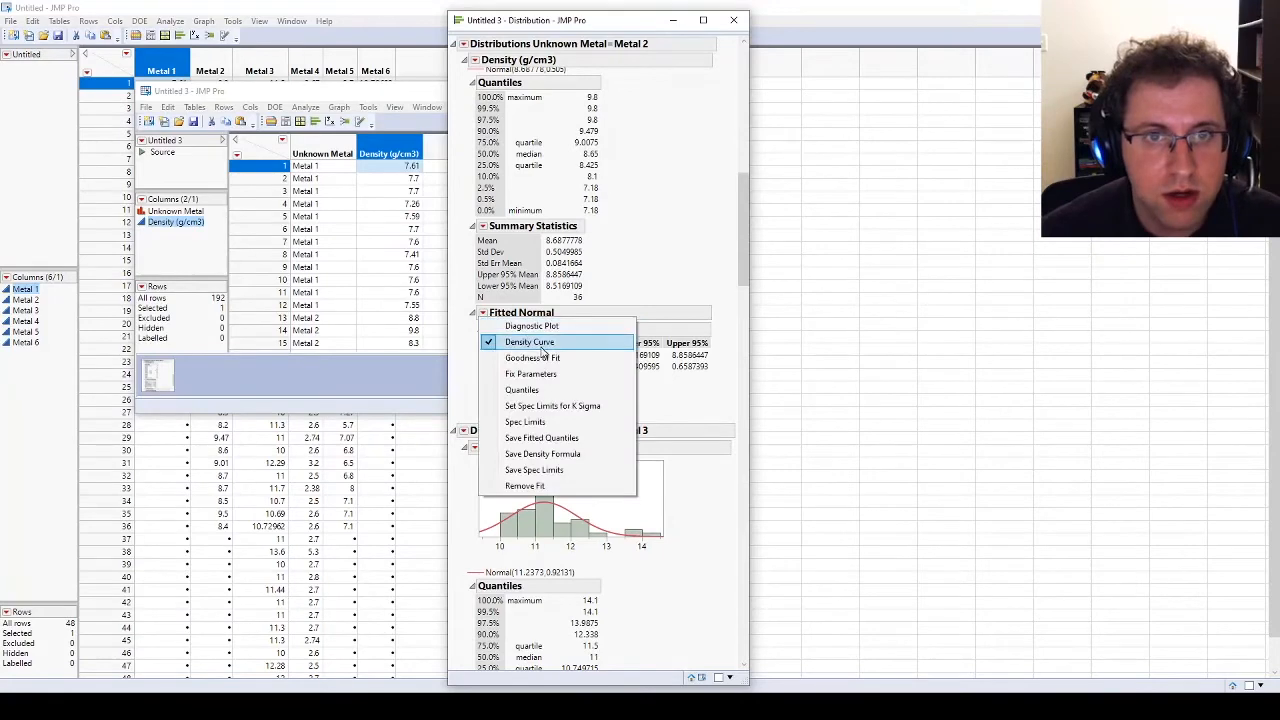
pyautogui.click(540, 356)
pyautogui.scroll(8, 614, 342)
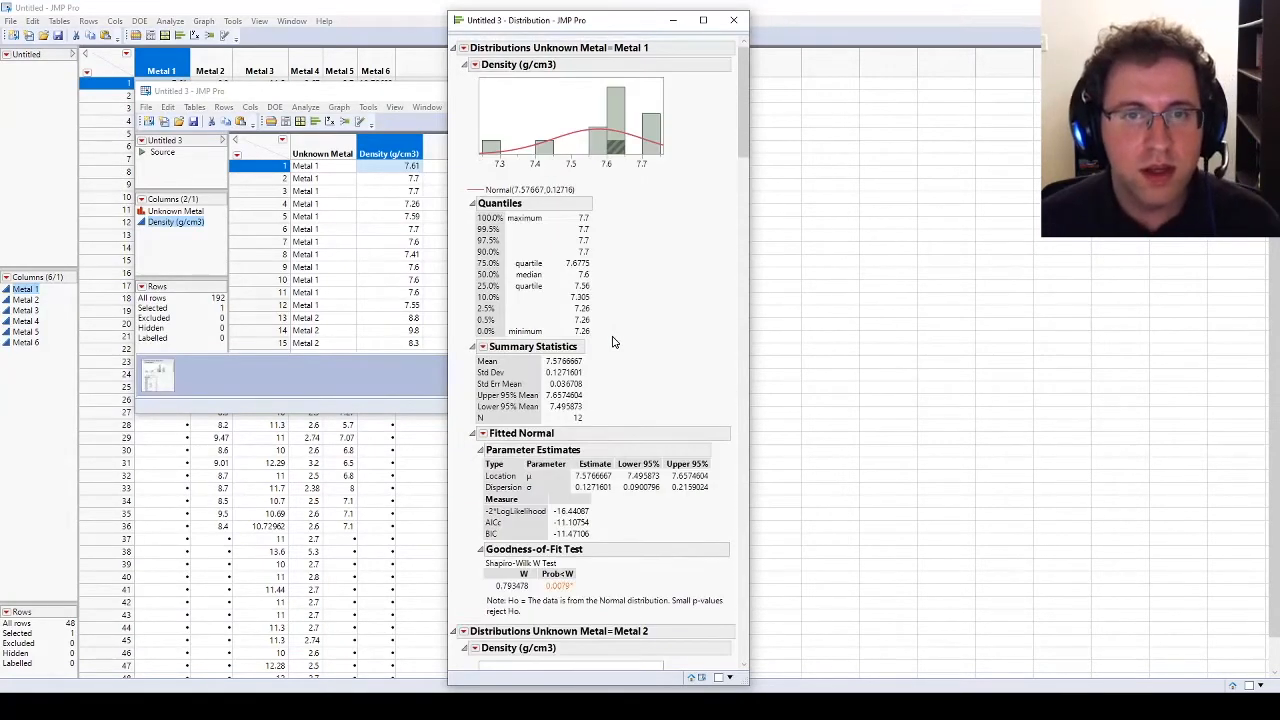
# Step: Move the distribution report clear of the data table and save its script to the table as "Distribution of Density (g/cm3)"
pyautogui.moveTo(535, 27); pyautogui.dragTo(827, 22)
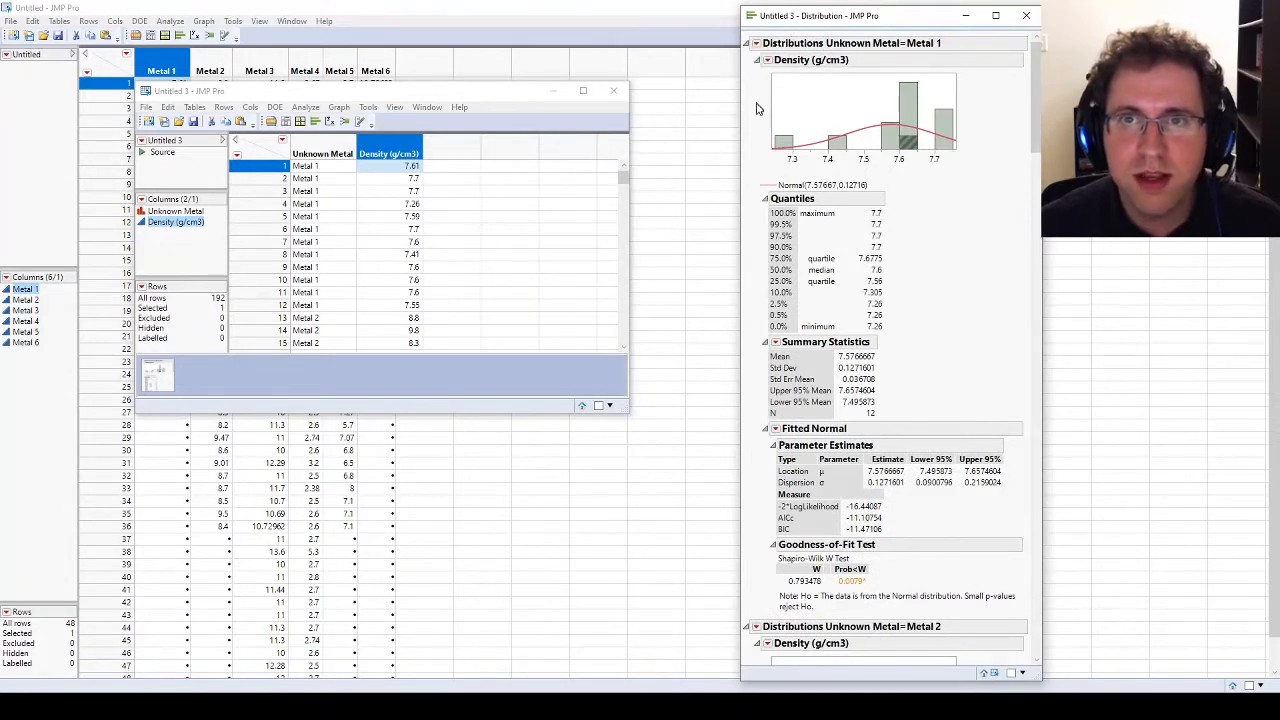
pyautogui.click(757, 44)
pyautogui.moveTo(876, 164)
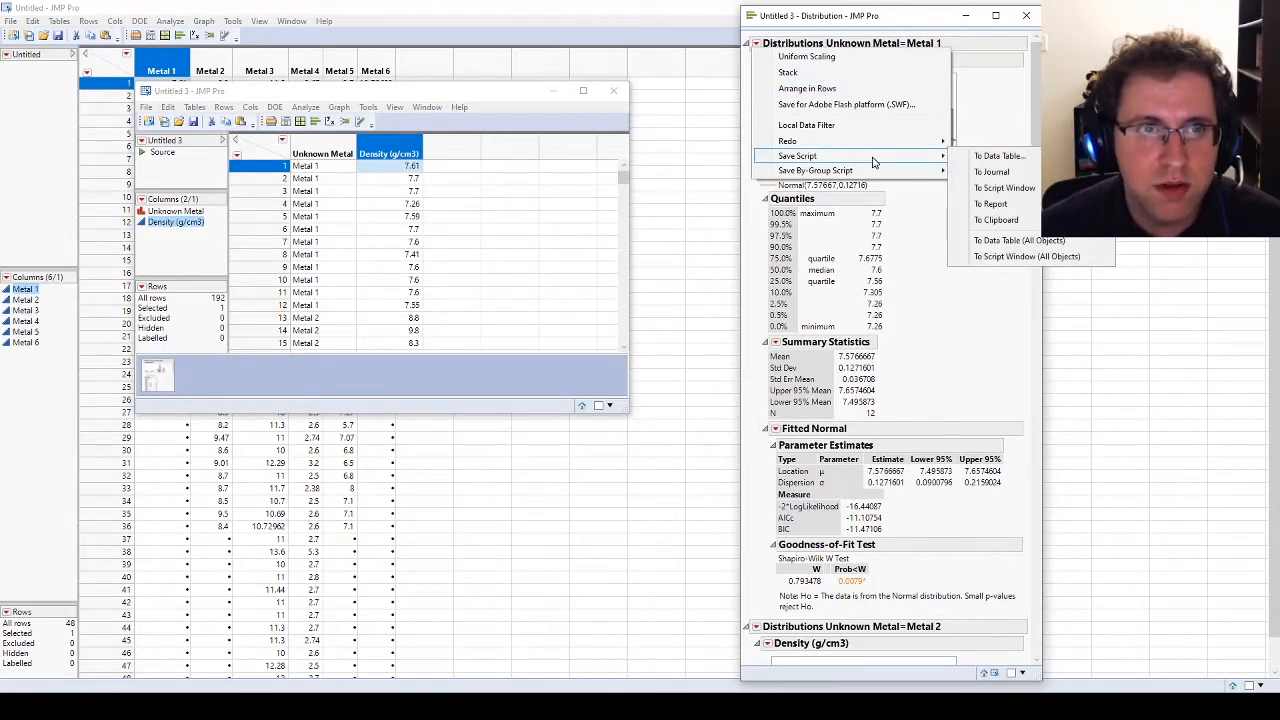
pyautogui.click(1000, 157)
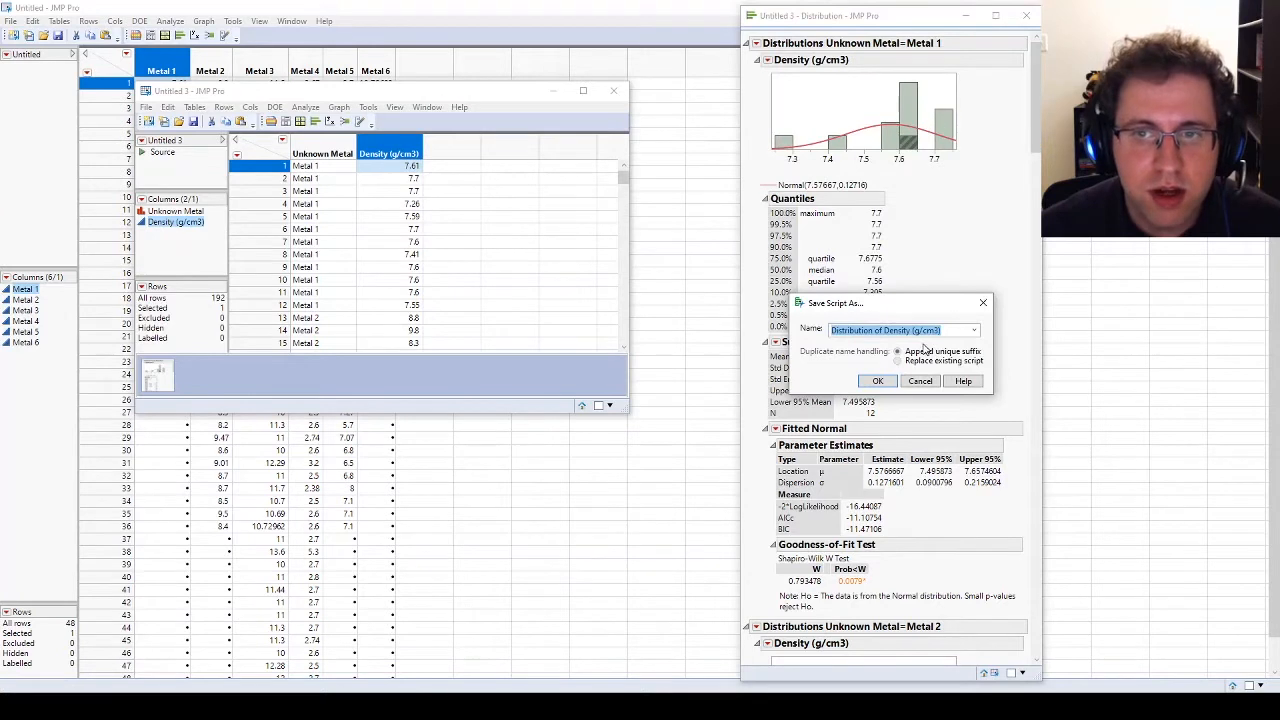
pyautogui.click(877, 384)
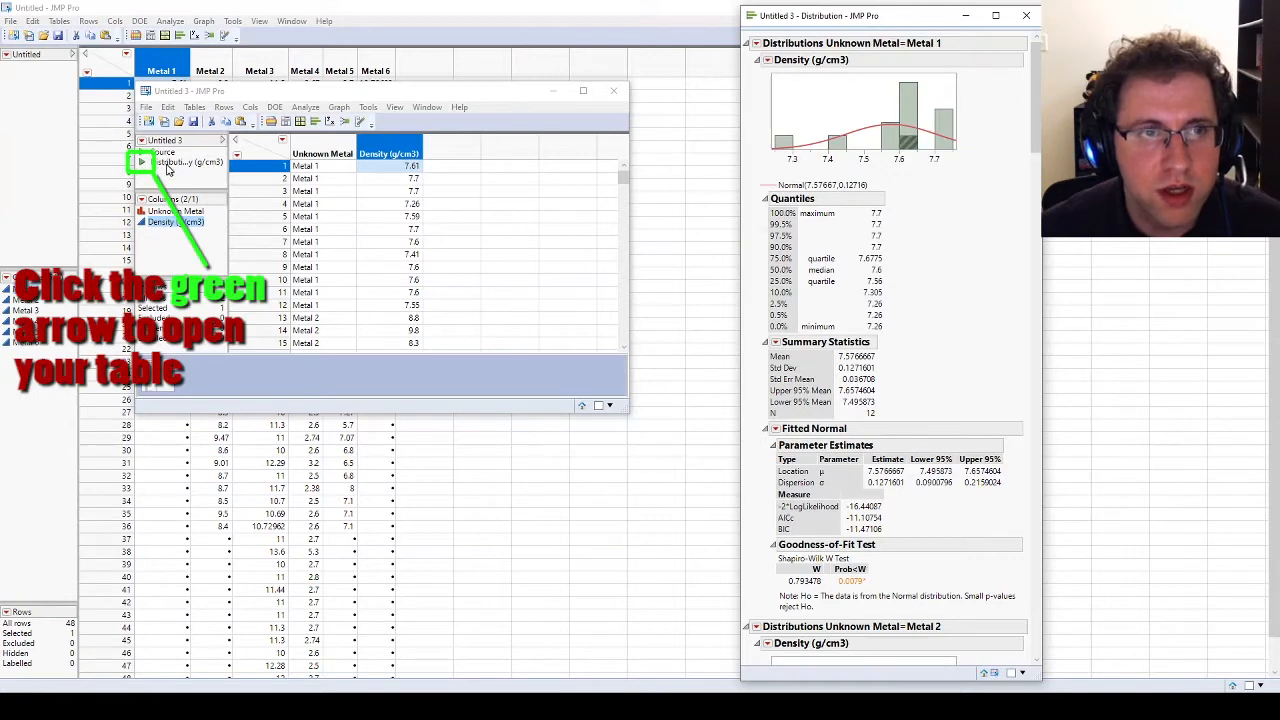
# Step: Move the distribution report farther aside and review the normal fit and goodness-of-fit results through Metal 6
pyautogui.moveTo(880, 18); pyautogui.dragTo(1104, 18)
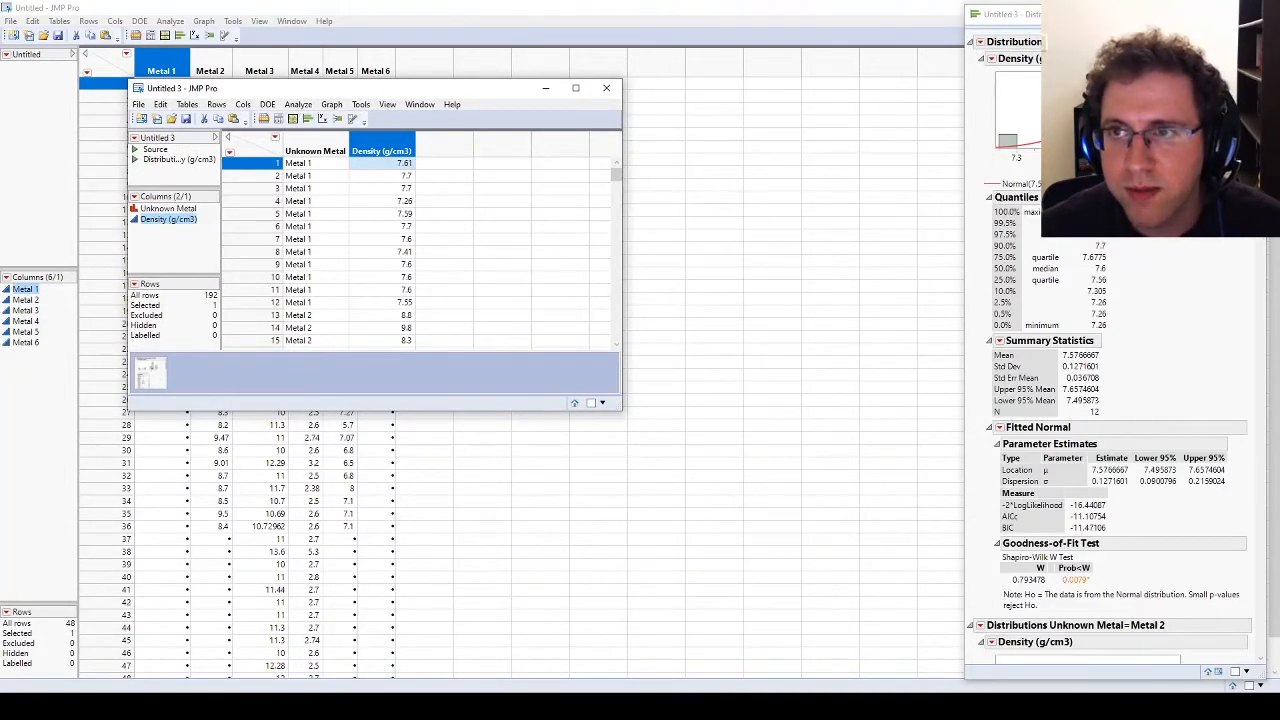
pyautogui.scroll(-5, 1100, 400)
pyautogui.scroll(-6, 1115, 411)
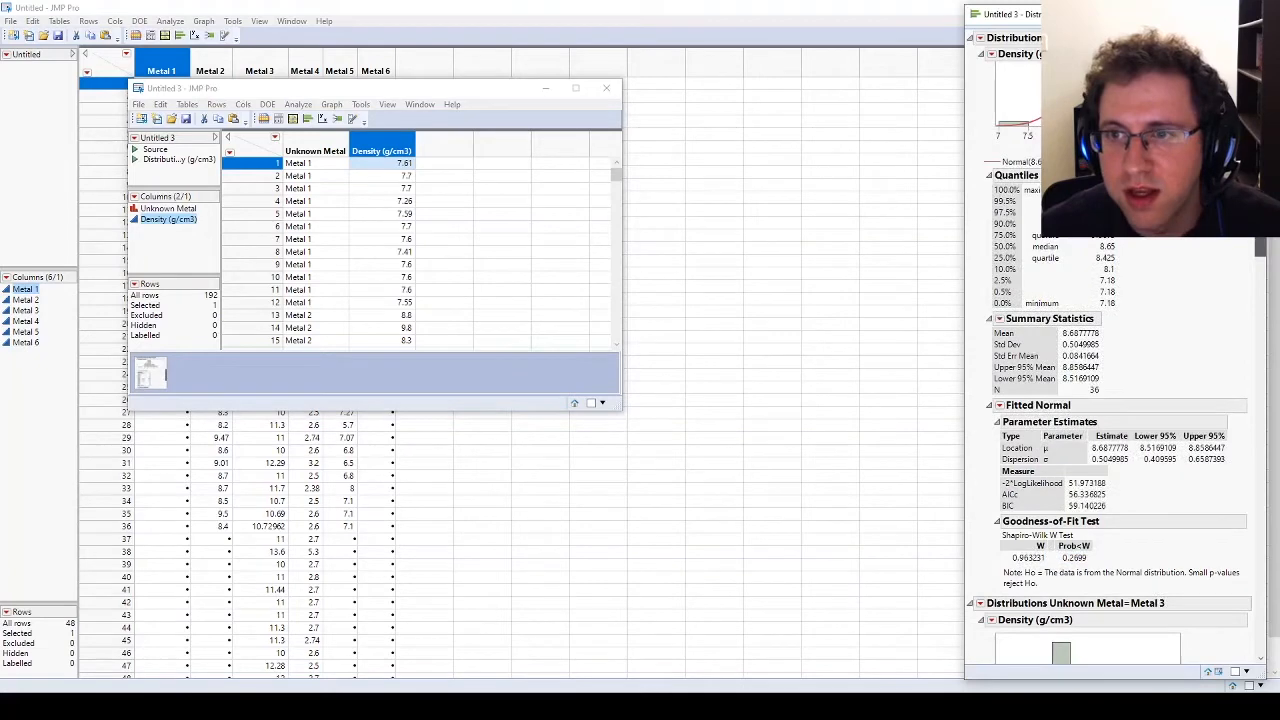
pyautogui.moveTo(1262, 228); pyautogui.dragTo(1276, 662)
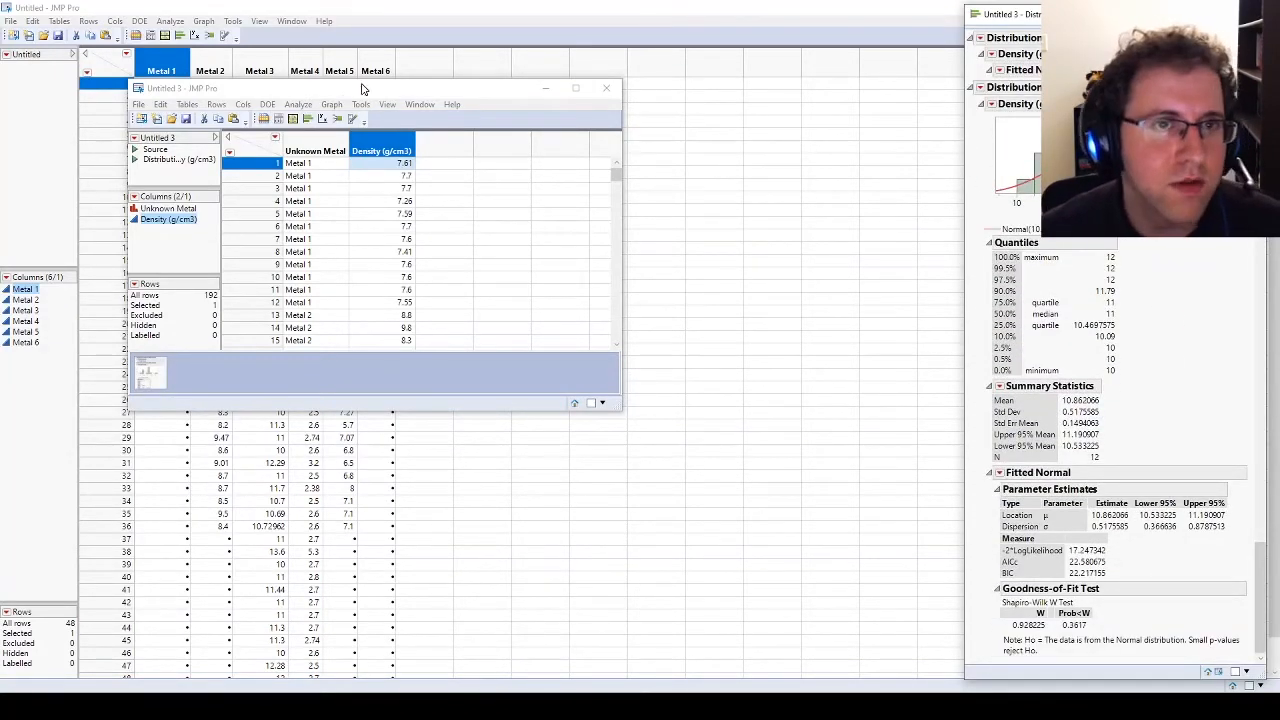
pyautogui.click(296, 106)
pyautogui.click(296, 106)
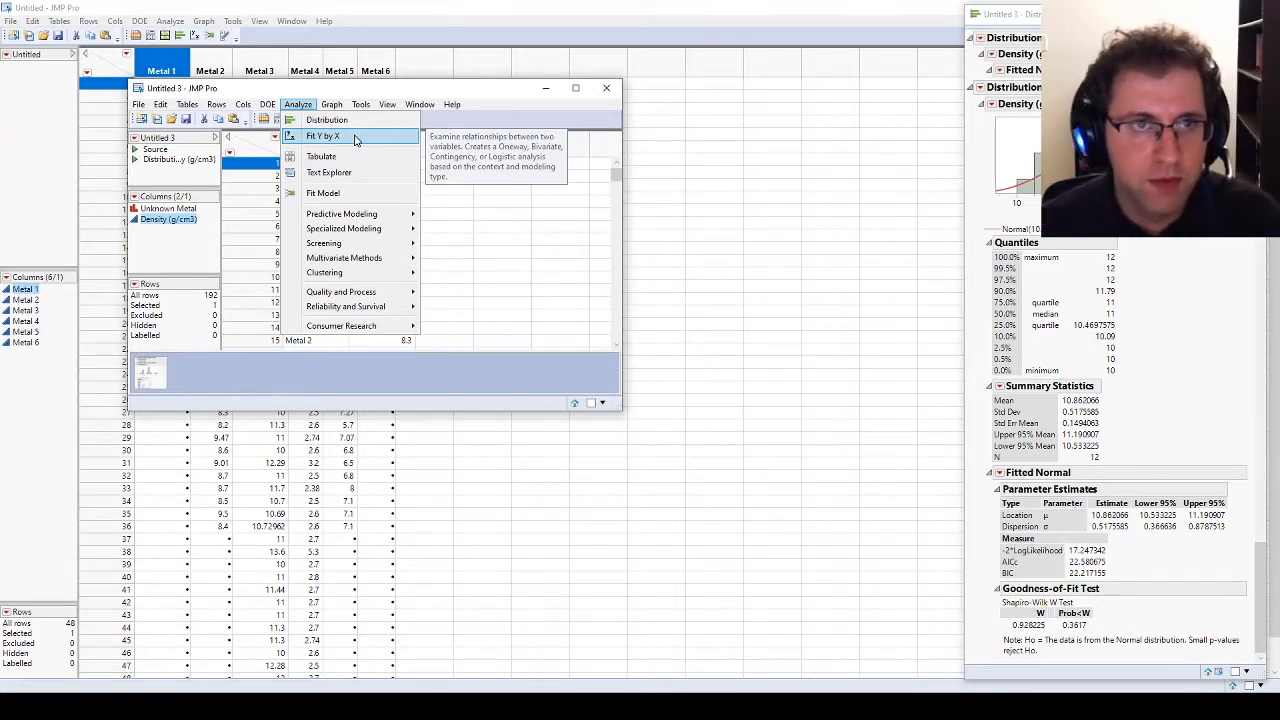
pyautogui.click(316, 88)
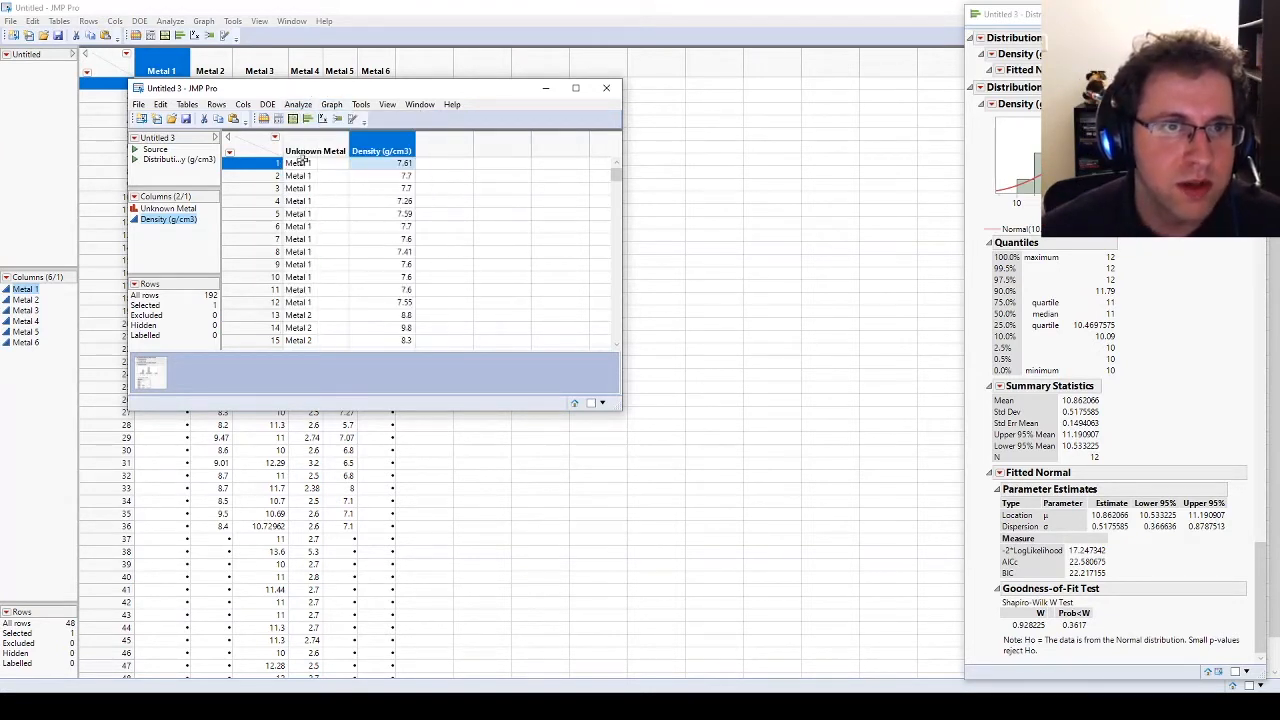
# Step: Check the data and modeling types of the Unknown Metal and Density (g/cm3) columns in the stacked table
pyautogui.click(140, 212)
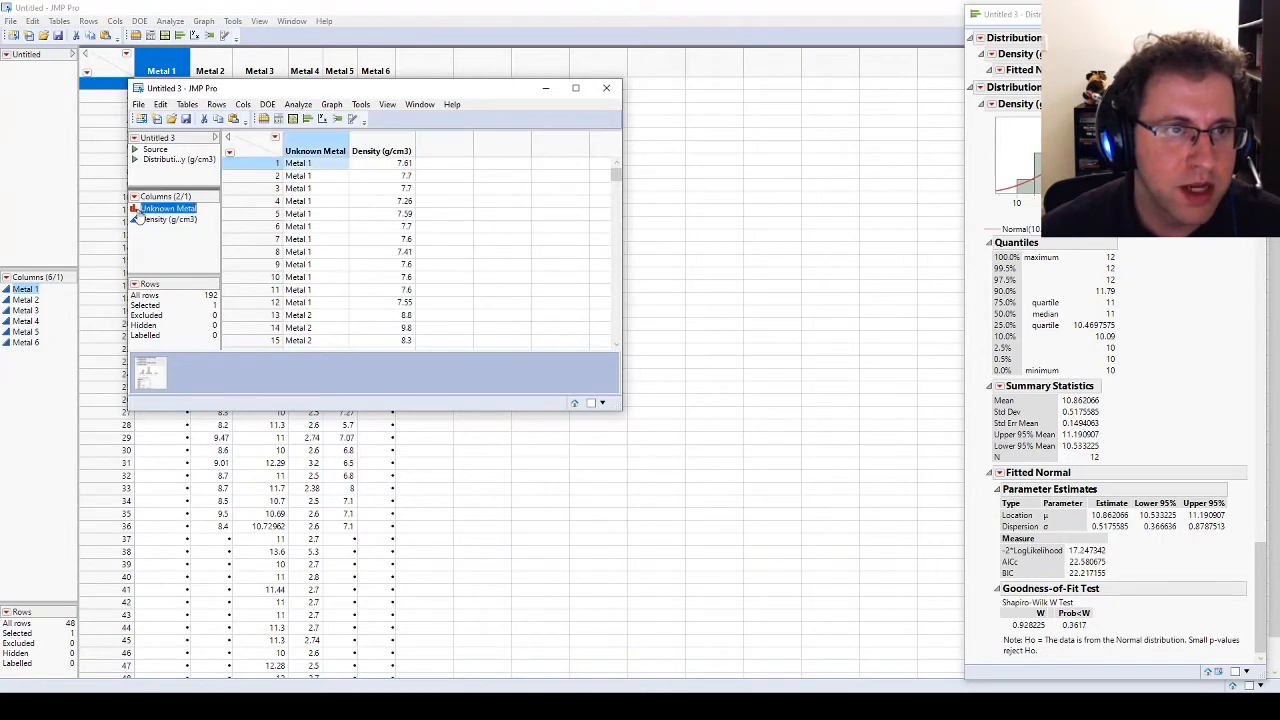
pyautogui.doubleClick(155, 208)
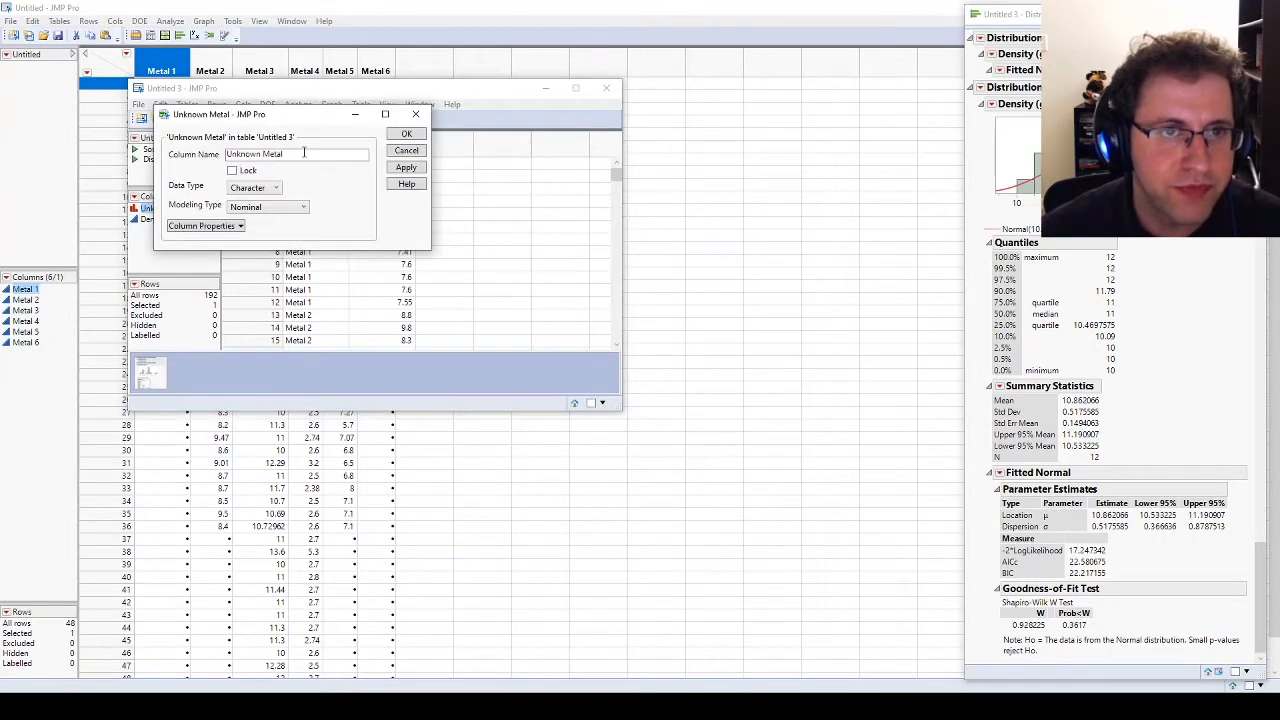
pyautogui.click(270, 207)
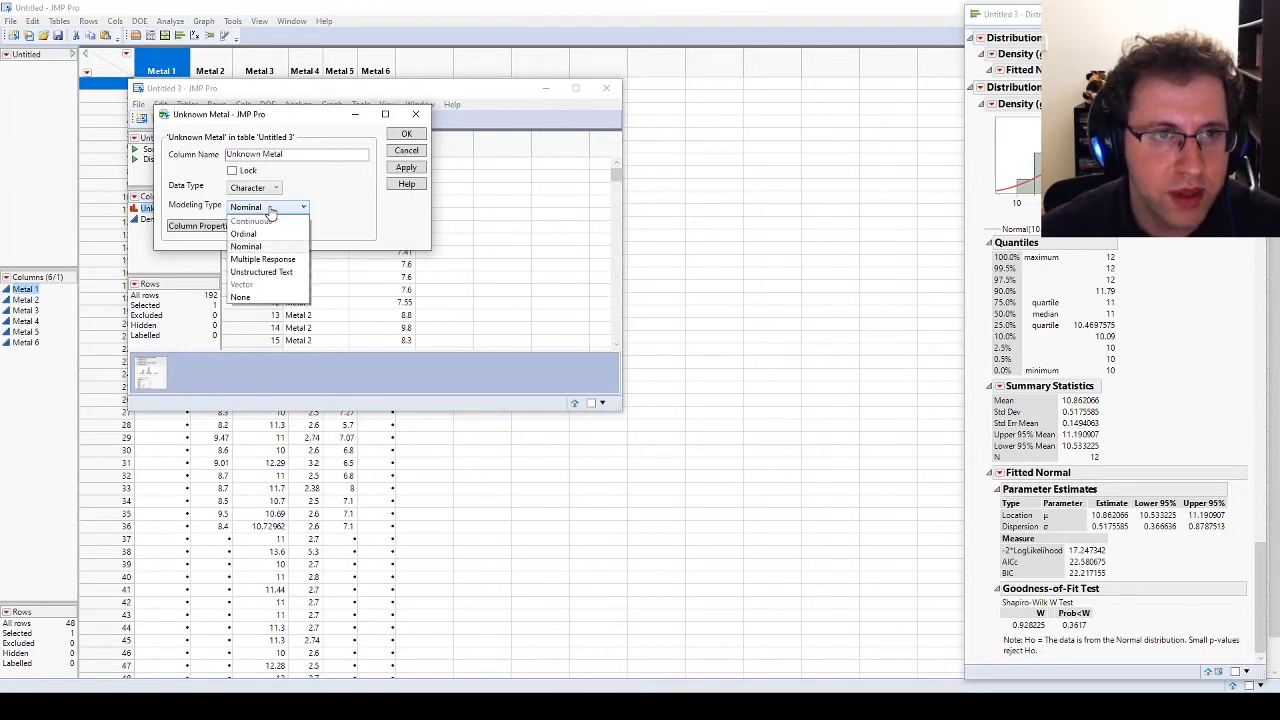
pyautogui.click(290, 207)
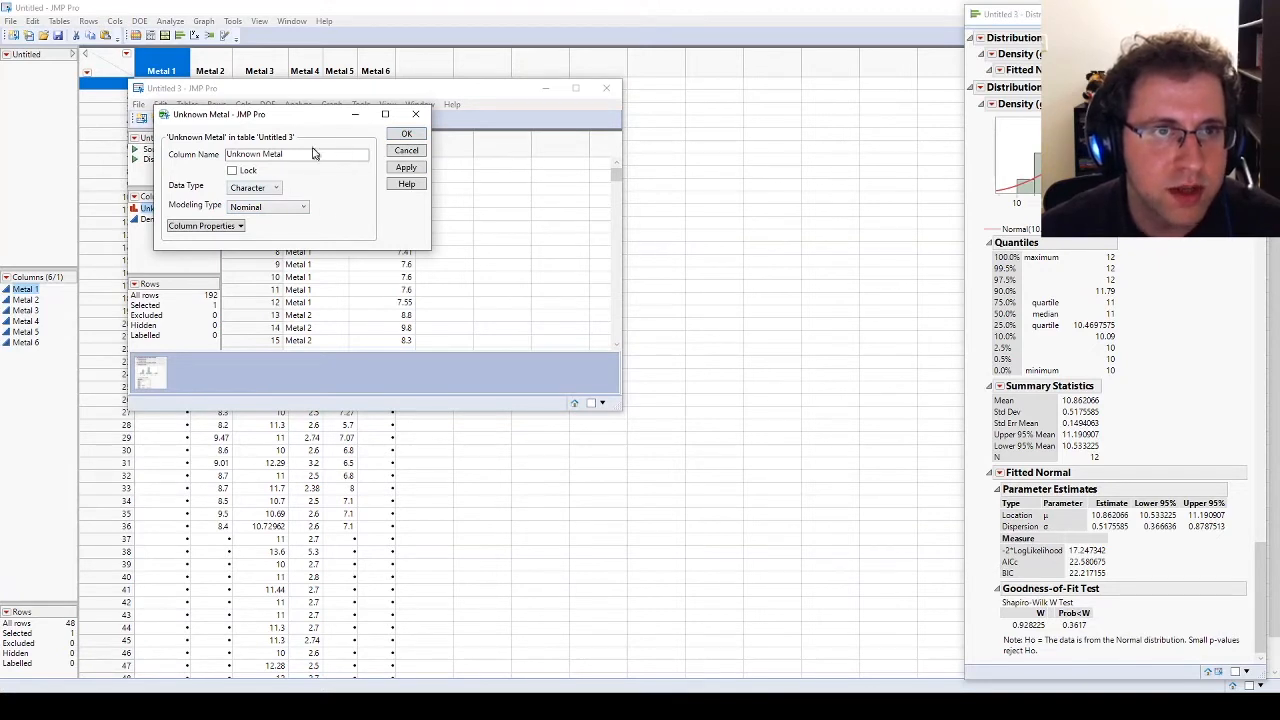
pyautogui.click(418, 152)
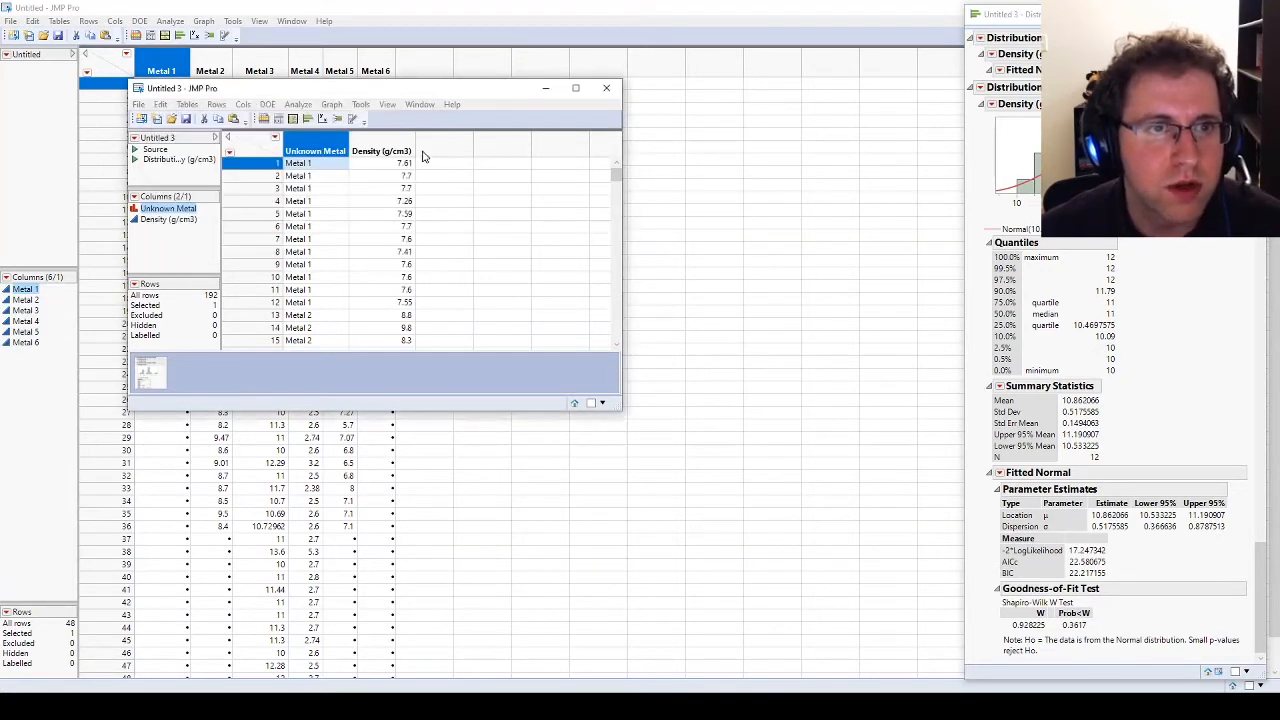
pyautogui.click(176, 220)
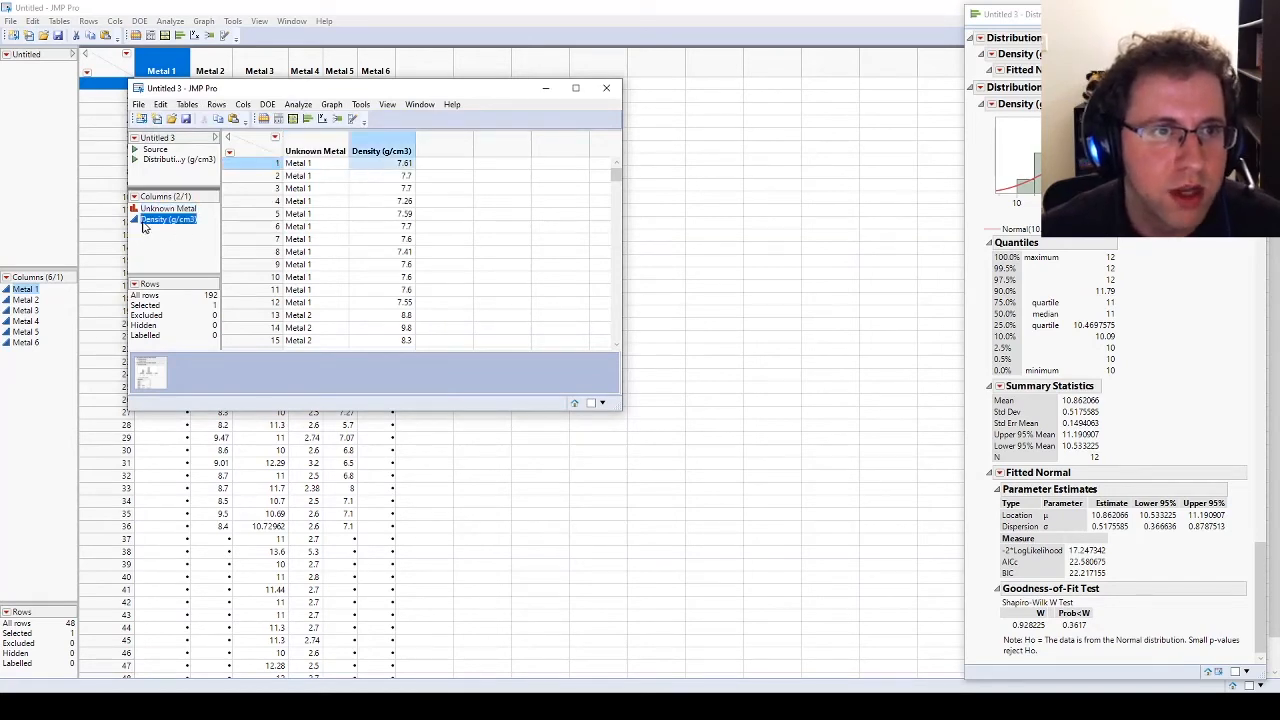
pyautogui.doubleClick(382, 151)
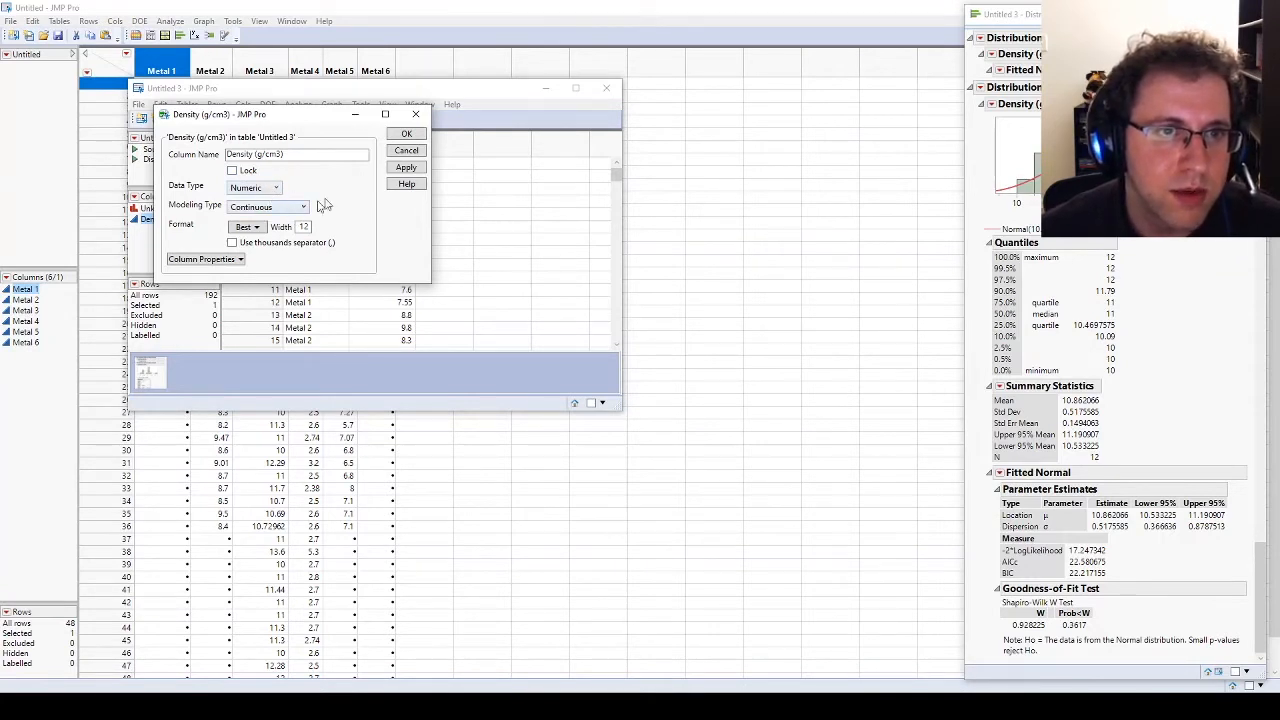
pyautogui.click(406, 134)
# Step: Run a Fit Y by X analysis with Density (g/cm3) as the Y response and Unknown Metal as the X factor
pyautogui.click(298, 104)
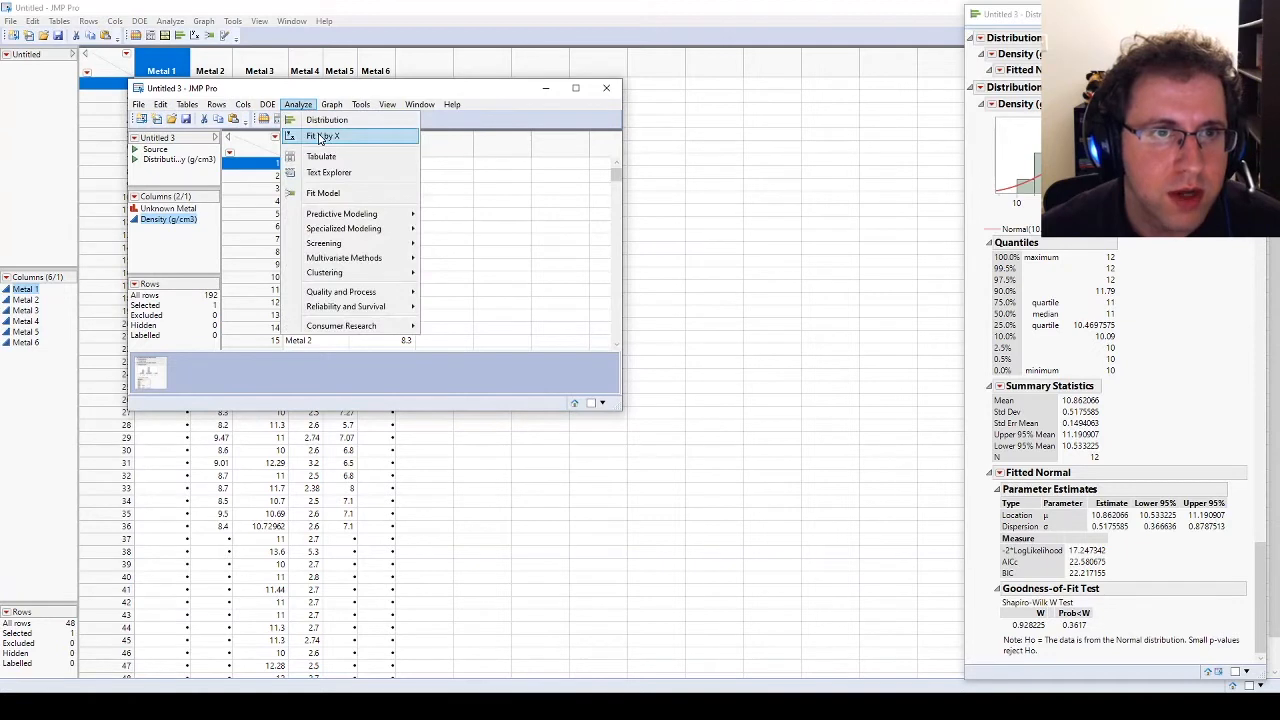
pyautogui.click(320, 137)
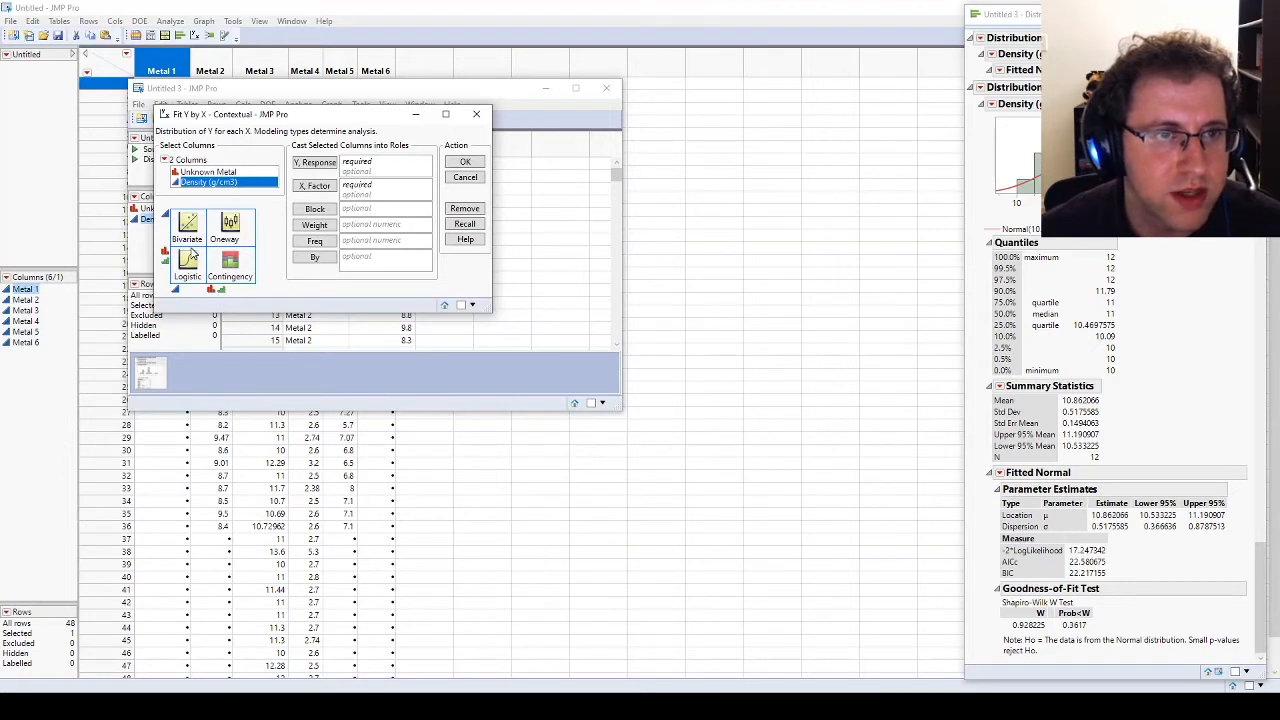
pyautogui.click(200, 173)
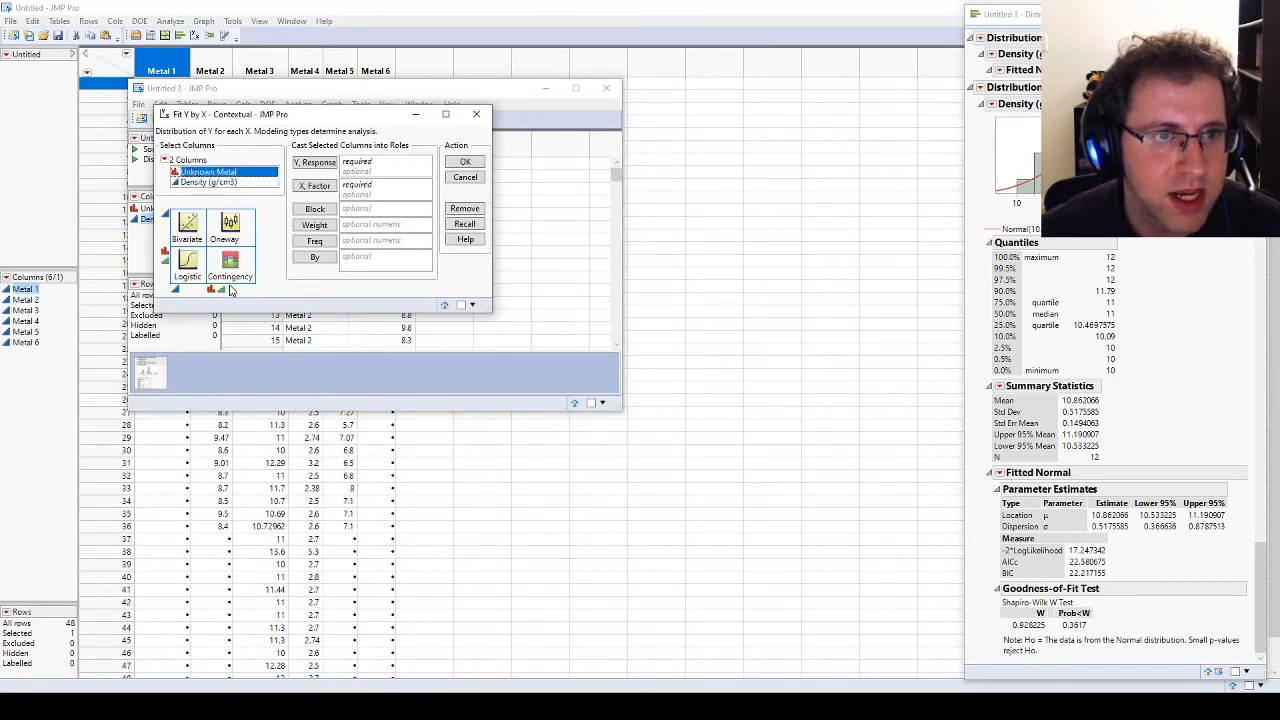
pyautogui.moveTo(189, 172); pyautogui.dragTo(360, 186)
pyautogui.moveTo(201, 184); pyautogui.dragTo(380, 163)
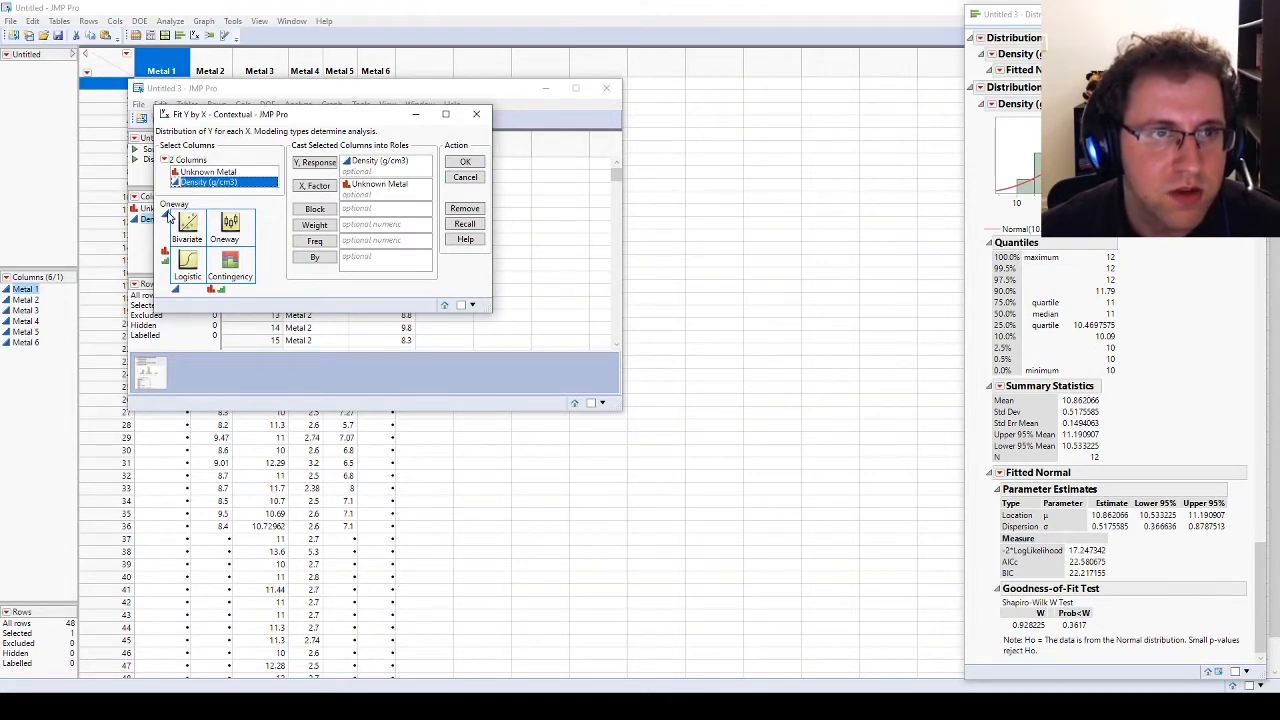
pyautogui.click(463, 162)
# Step: For the oneway analysis of density by metal, enable Quantiles, Means and Std Dev and Box Plots, and disable Grand Mean
pyautogui.moveTo(253, 72); pyautogui.dragTo(525, 103)
pyautogui.keyDown('alt'); pyautogui.click(350, 129); pyautogui.keyUp('alt')
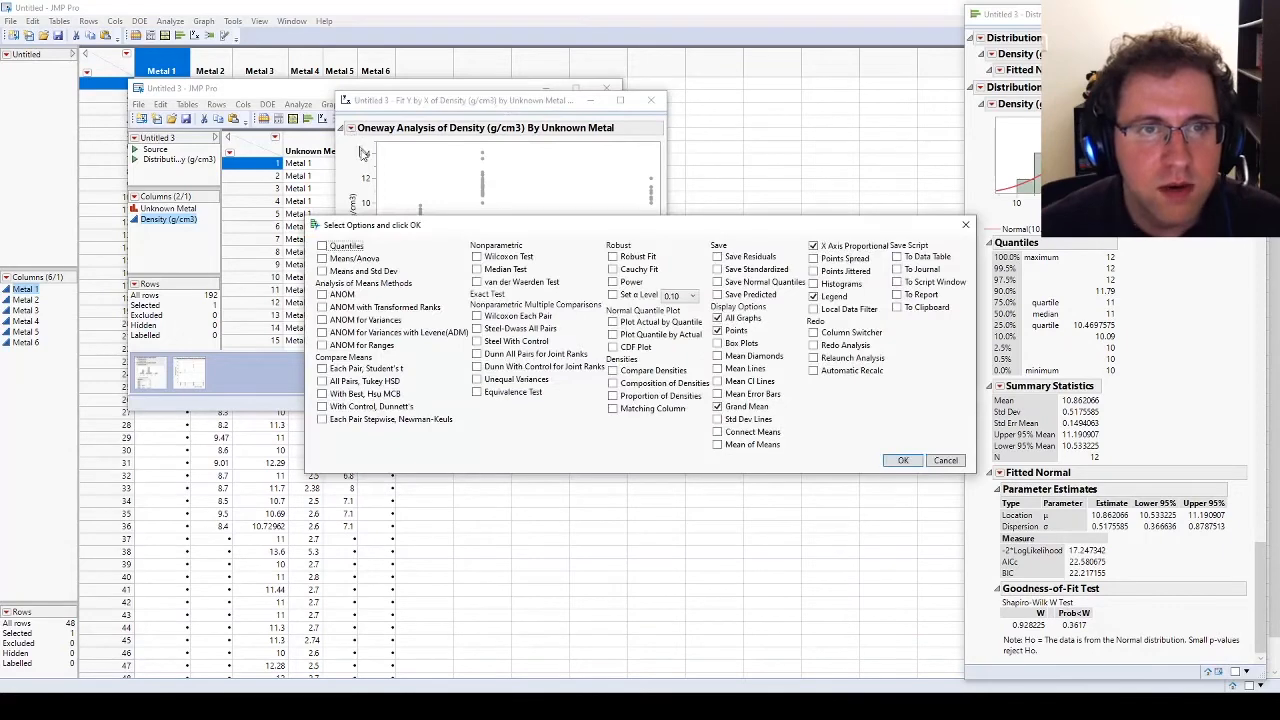
pyautogui.moveTo(455, 221); pyautogui.dragTo(399, 239)
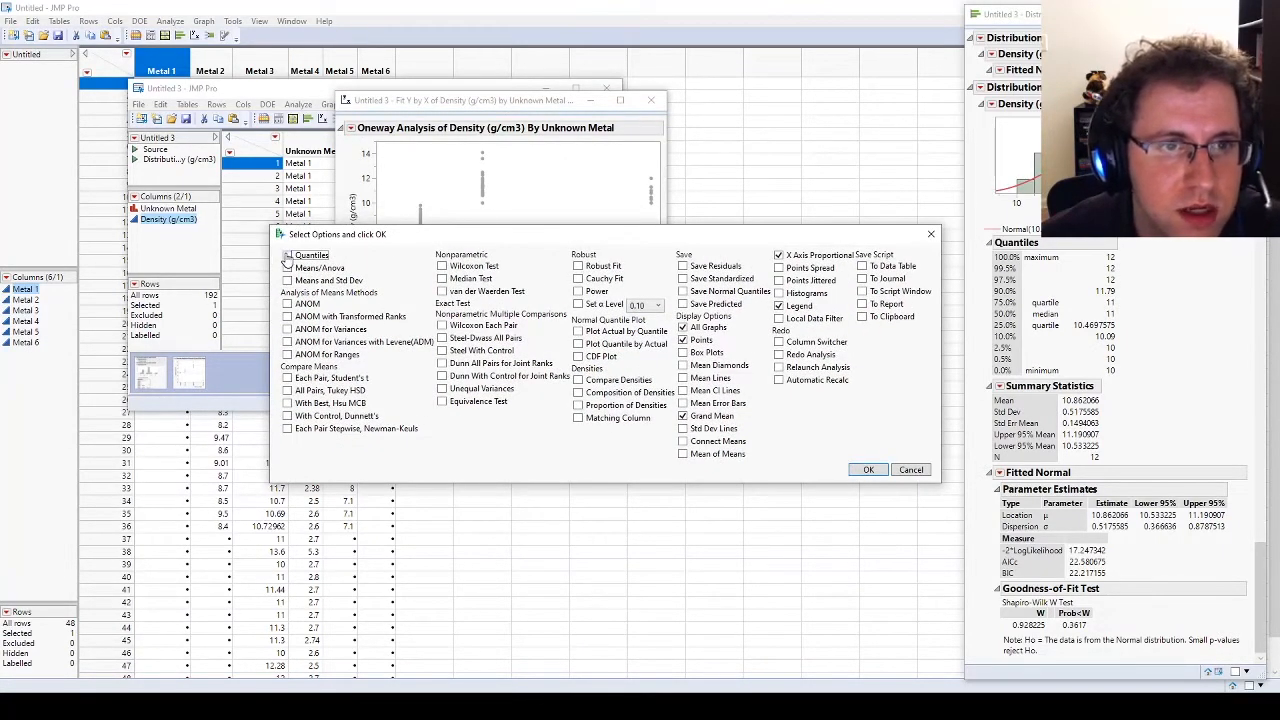
pyautogui.click(287, 256)
pyautogui.click(287, 281)
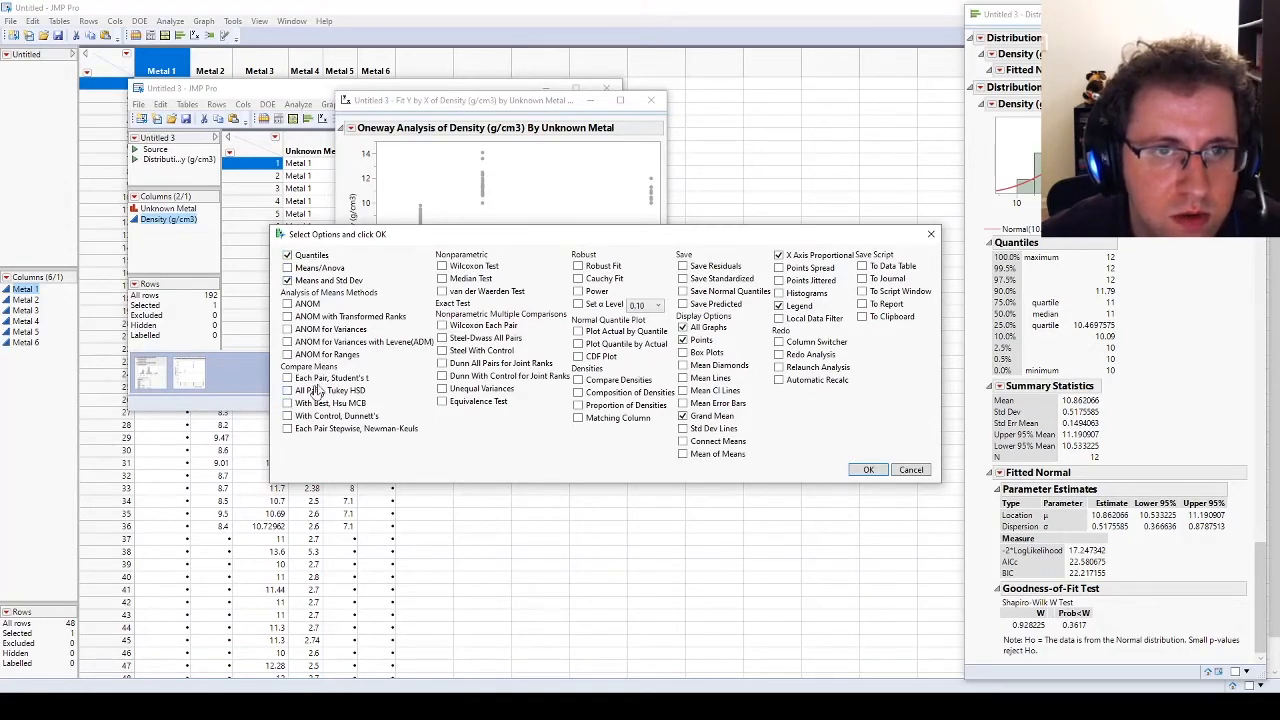
pyautogui.click(683, 353)
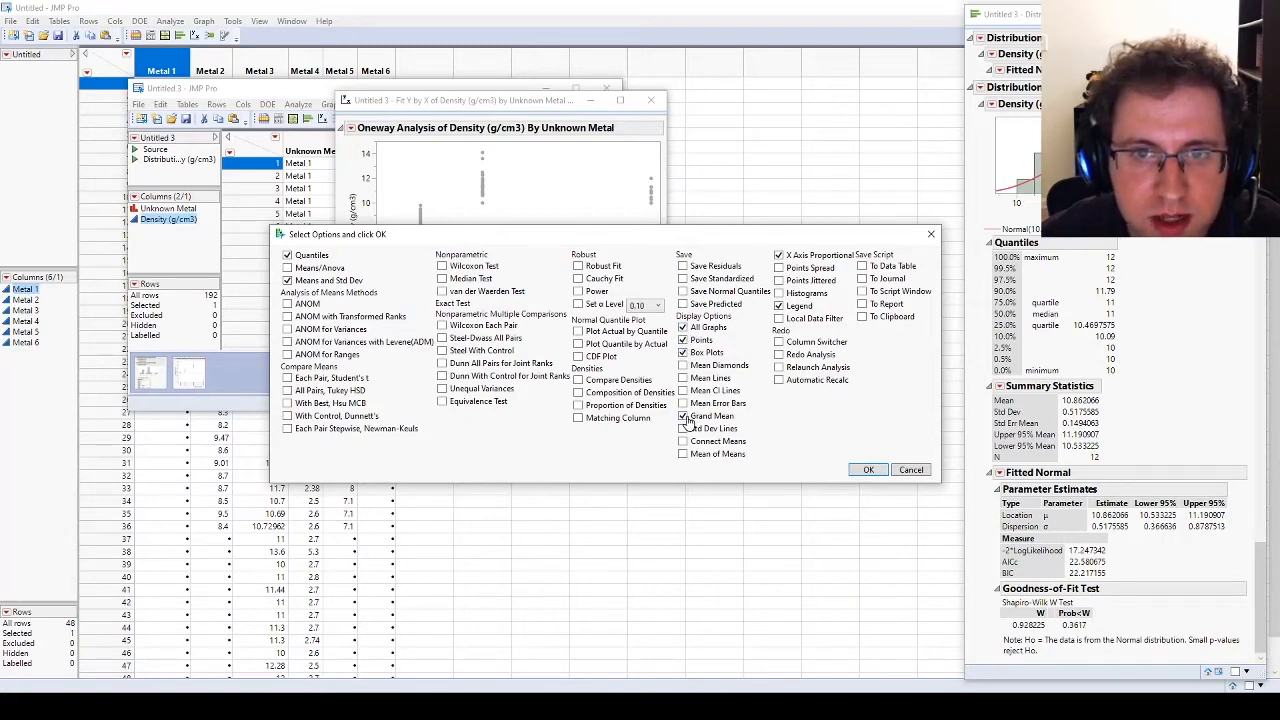
pyautogui.click(684, 416)
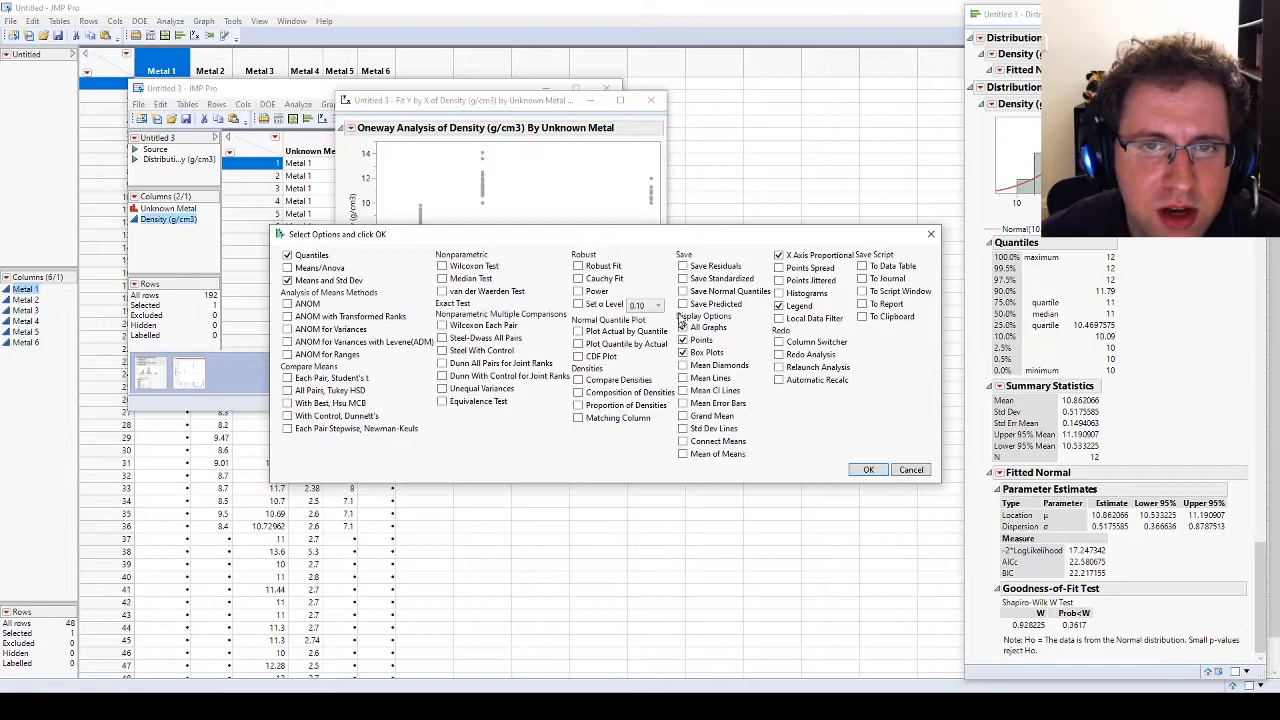
# Step: Disable X Axis Proportional, enable Points Jittered, and apply the chosen options to the oneway report
pyautogui.moveTo(637, 237); pyautogui.dragTo(621, 350)
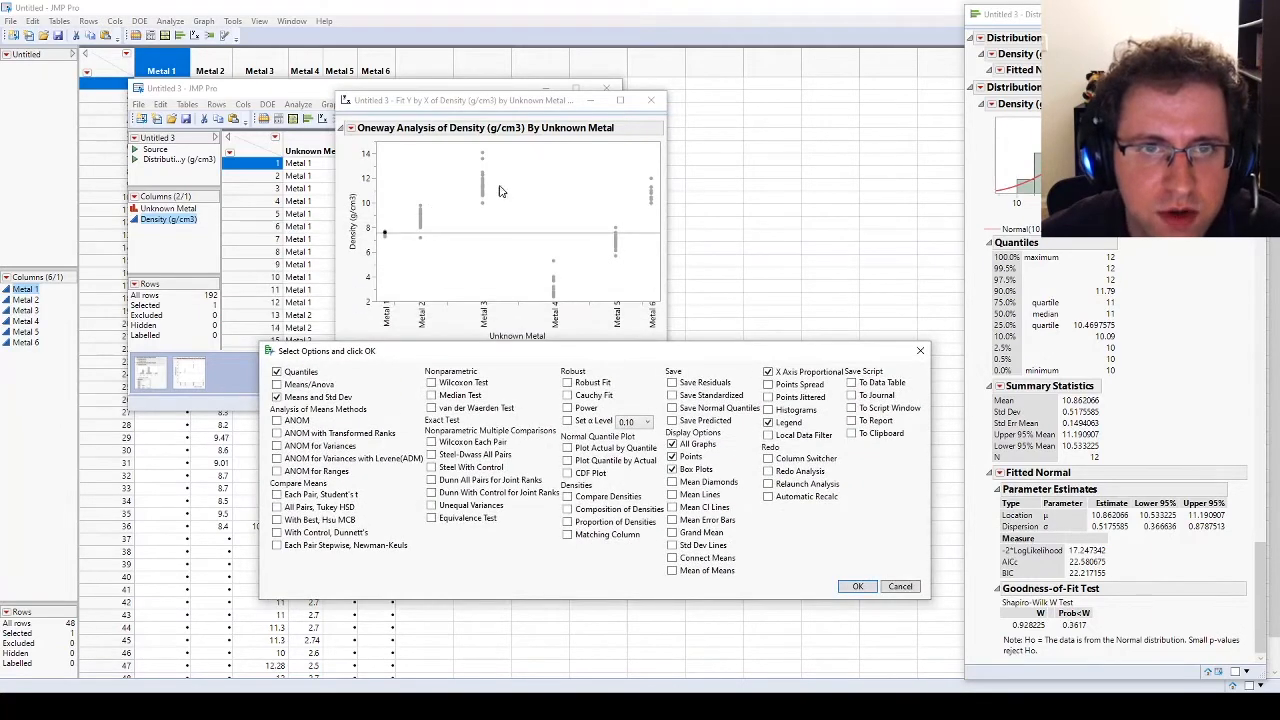
pyautogui.moveTo(575, 357); pyautogui.dragTo(557, 345)
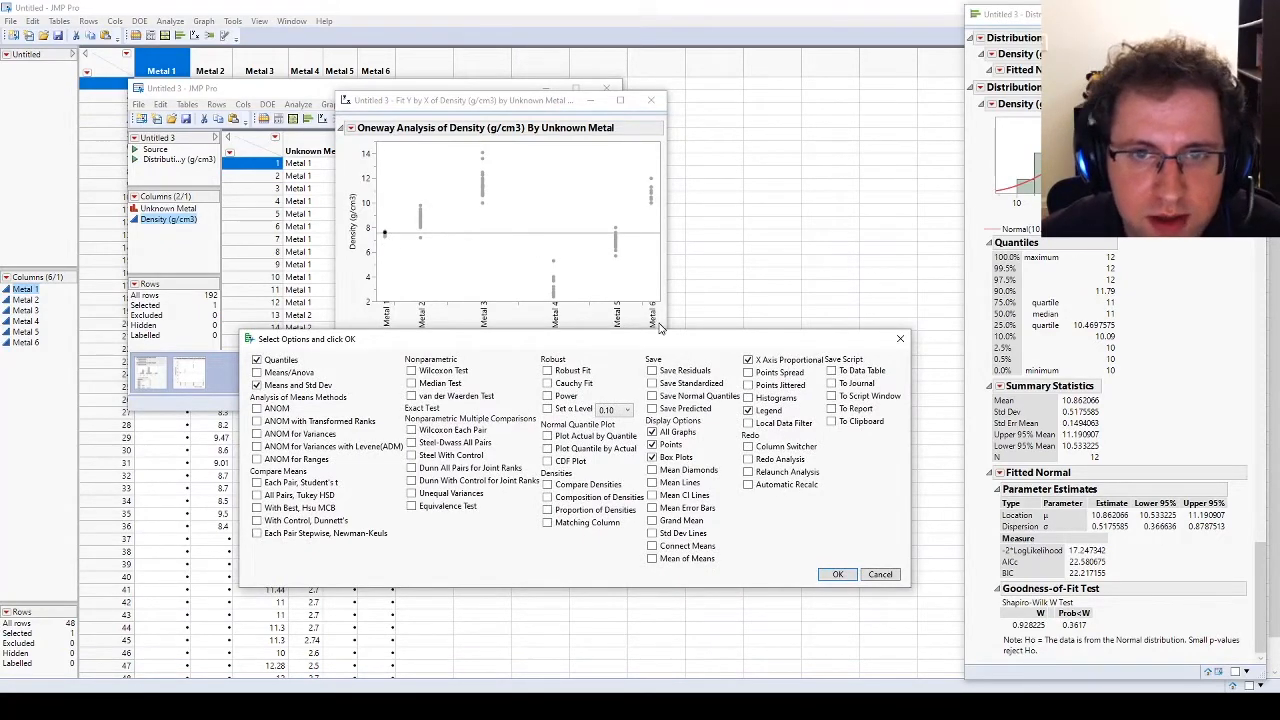
pyautogui.moveTo(650, 338)
pyautogui.mouseDown()
pyautogui.moveTo(633, 300)
pyautogui.moveTo(635, 339)
pyautogui.mouseUp()
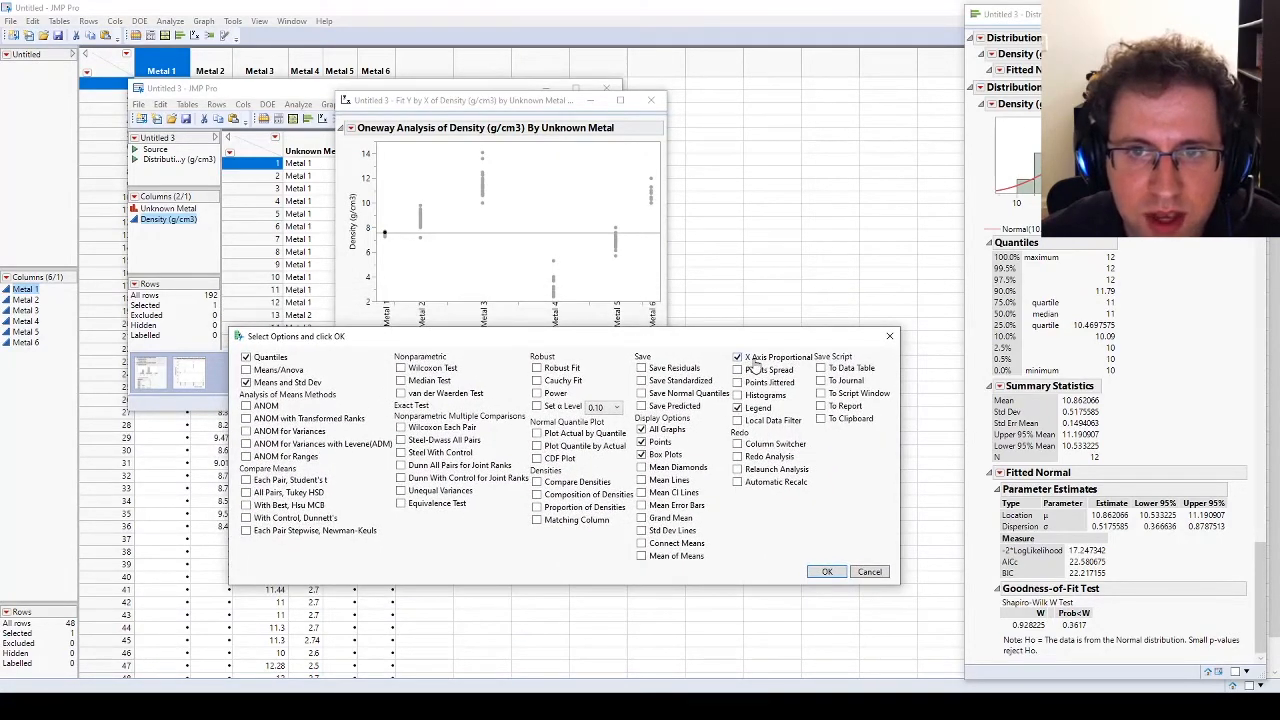
pyautogui.moveTo(730, 344); pyautogui.dragTo(730, 359)
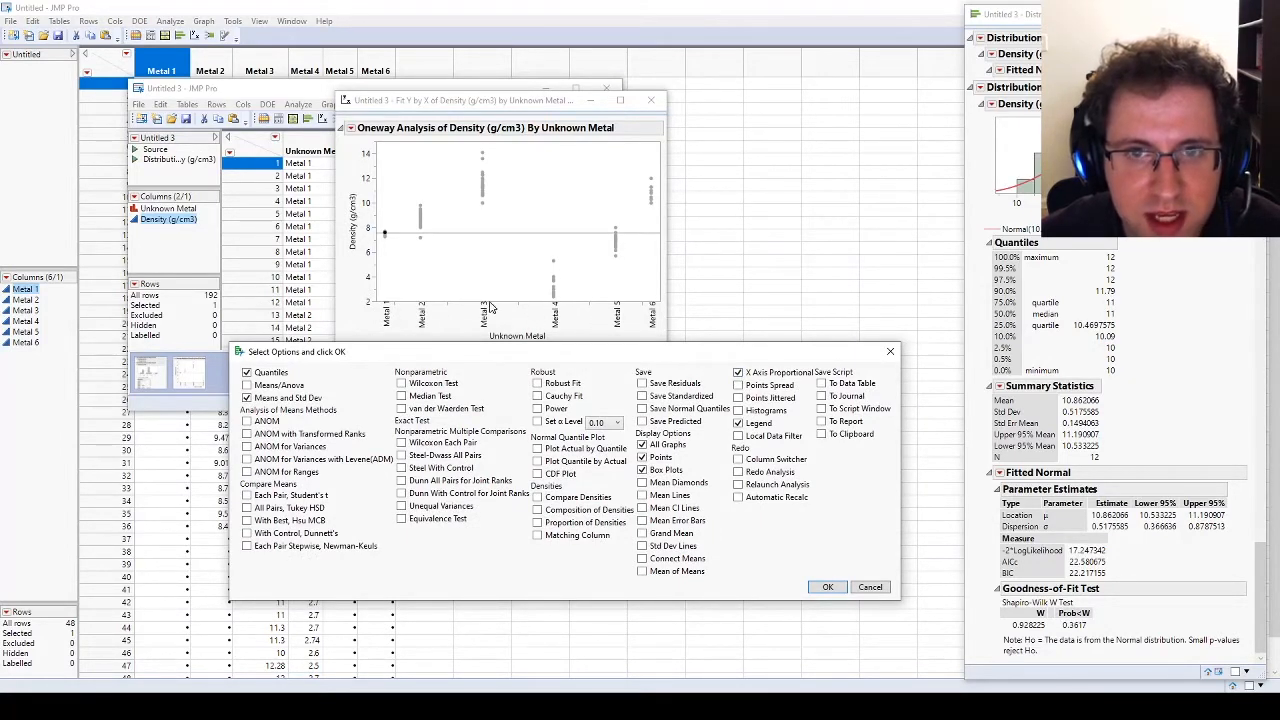
pyautogui.click(738, 372)
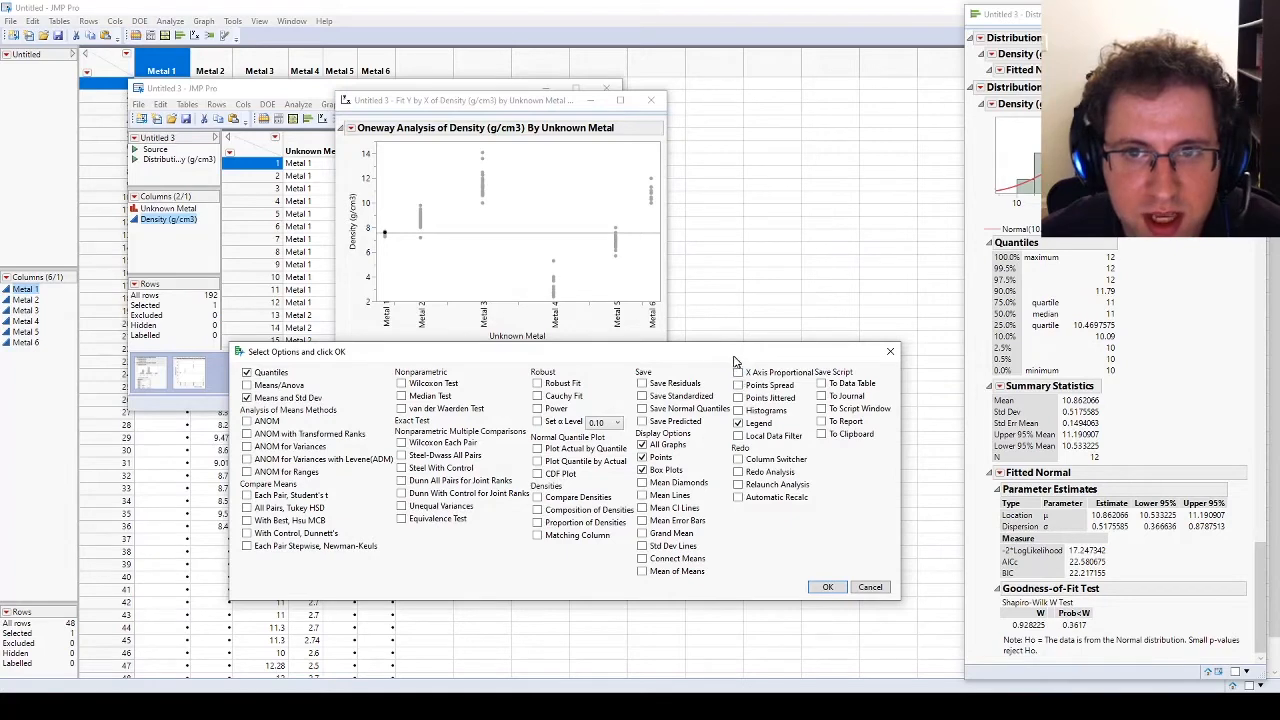
pyautogui.moveTo(733, 358); pyautogui.dragTo(721, 298)
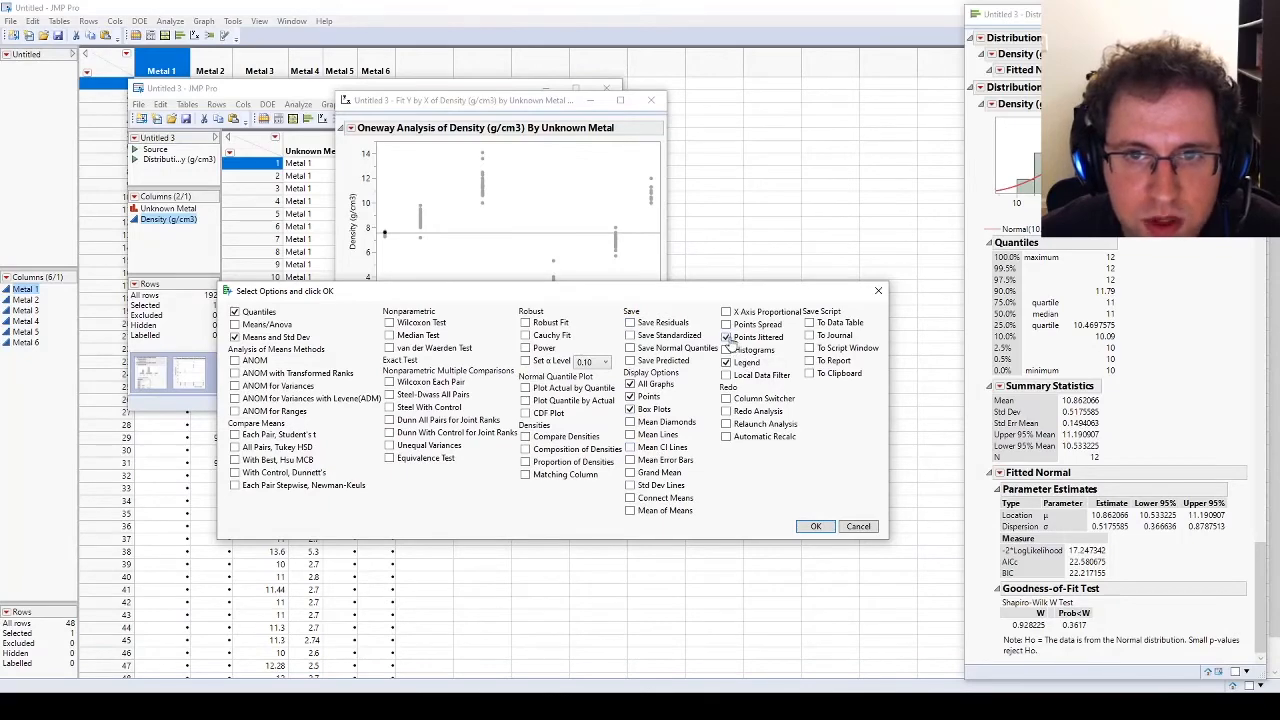
pyautogui.moveTo(614, 292); pyautogui.dragTo(692, 257)
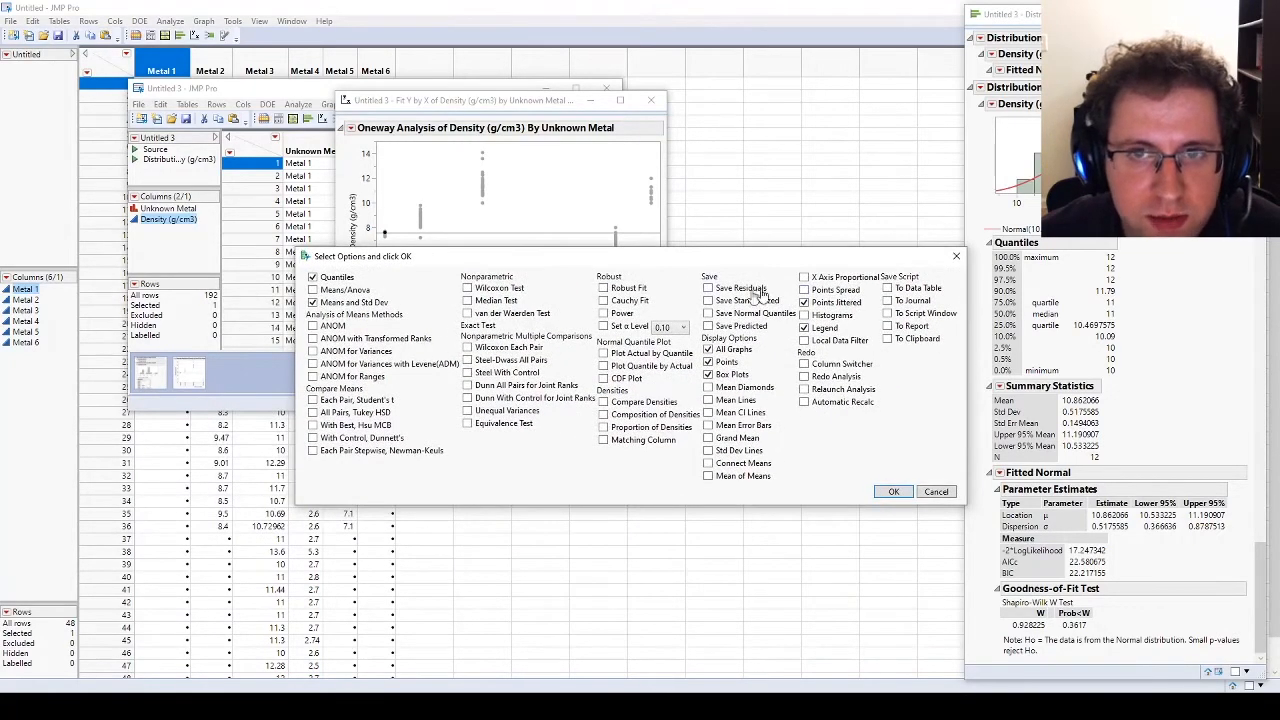
pyautogui.click(891, 492)
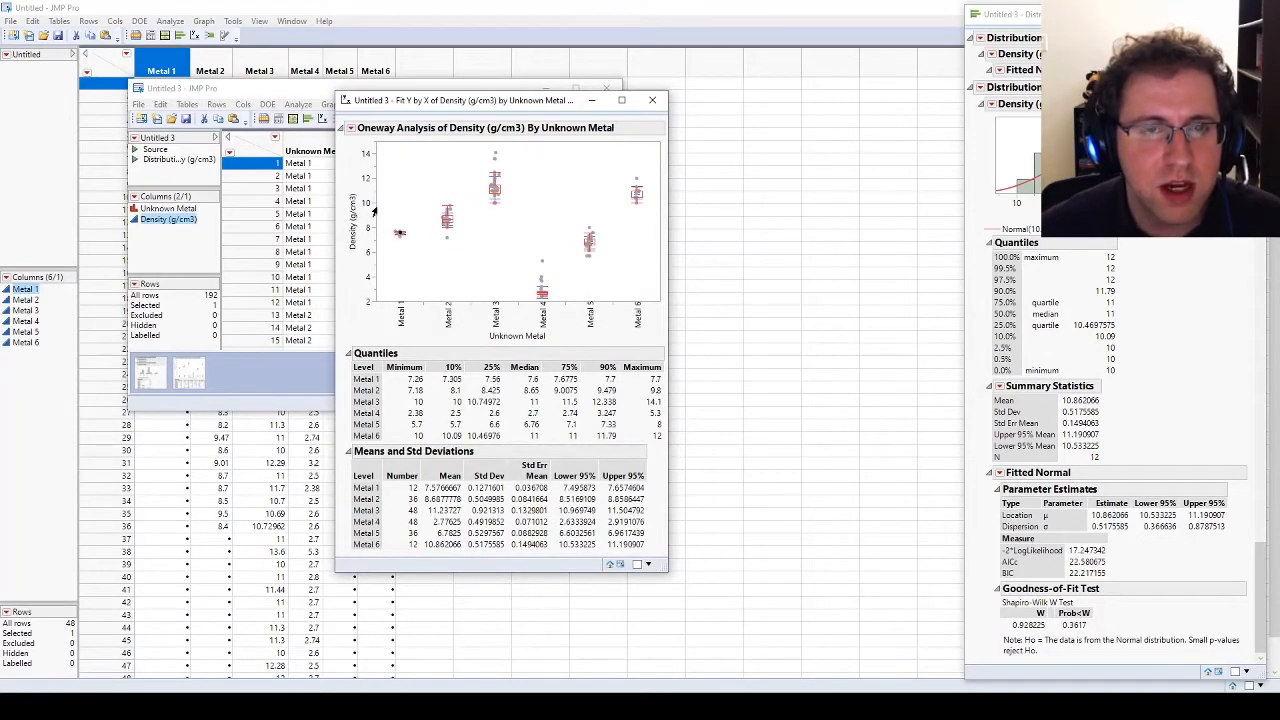
# Step: Move the oneway report clear of the data table and add All Pairs Tukey HSD, Mean Error Bars and Std Dev Lines
pyautogui.moveTo(440, 111); pyautogui.dragTo(735, 46)
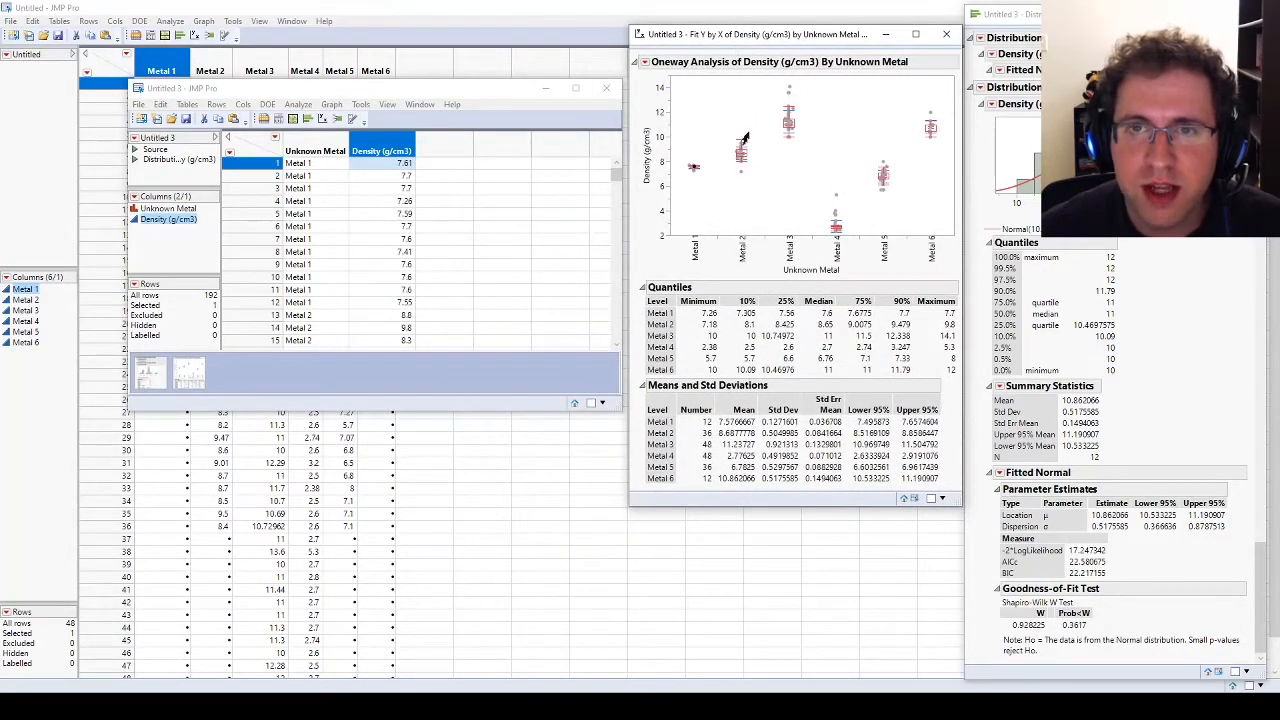
pyautogui.keyDown('alt'); pyautogui.click(644, 62); pyautogui.keyUp('alt')
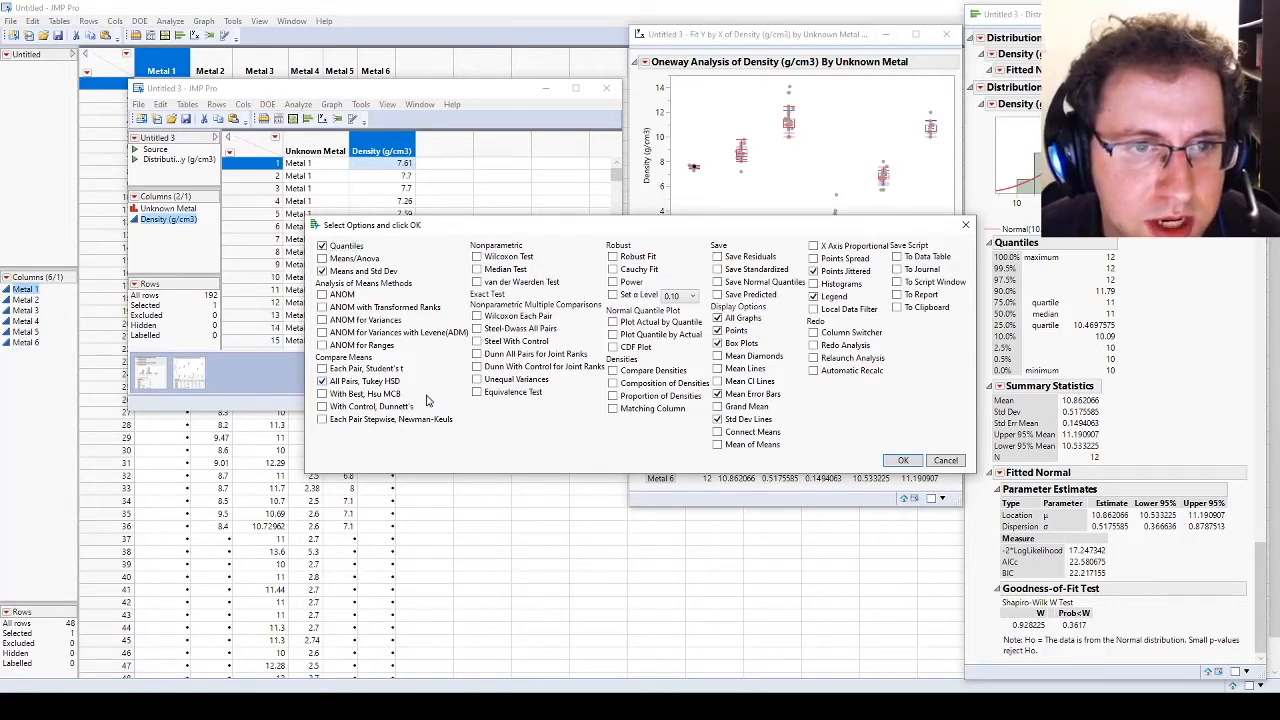
pyautogui.click(903, 460)
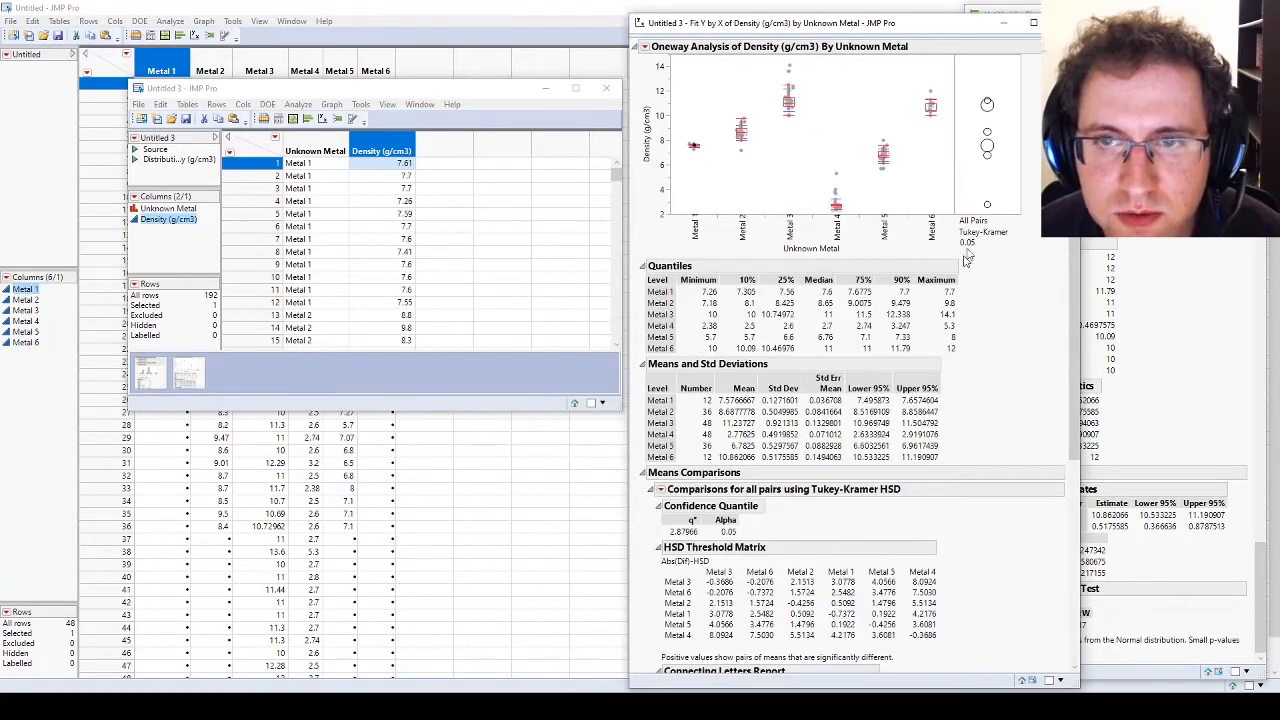
# Step: Review the Tukey-Kramer comparisons and collapse the Ordered Differences Report, HSD Threshold Matrix and Confidence Quantile, keeping the Connecting Letters Report expanded
pyautogui.scroll(-3, 935, 330)
pyautogui.scroll(-3, 935, 330)
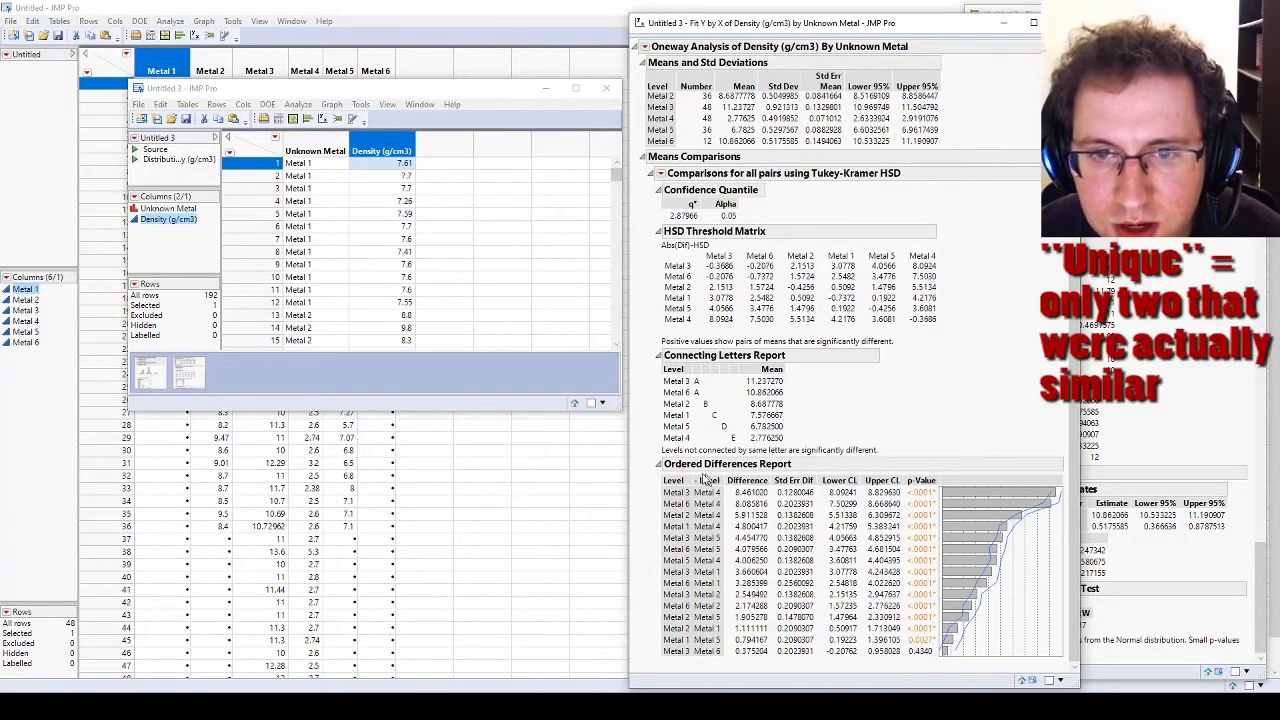
pyautogui.click(658, 466)
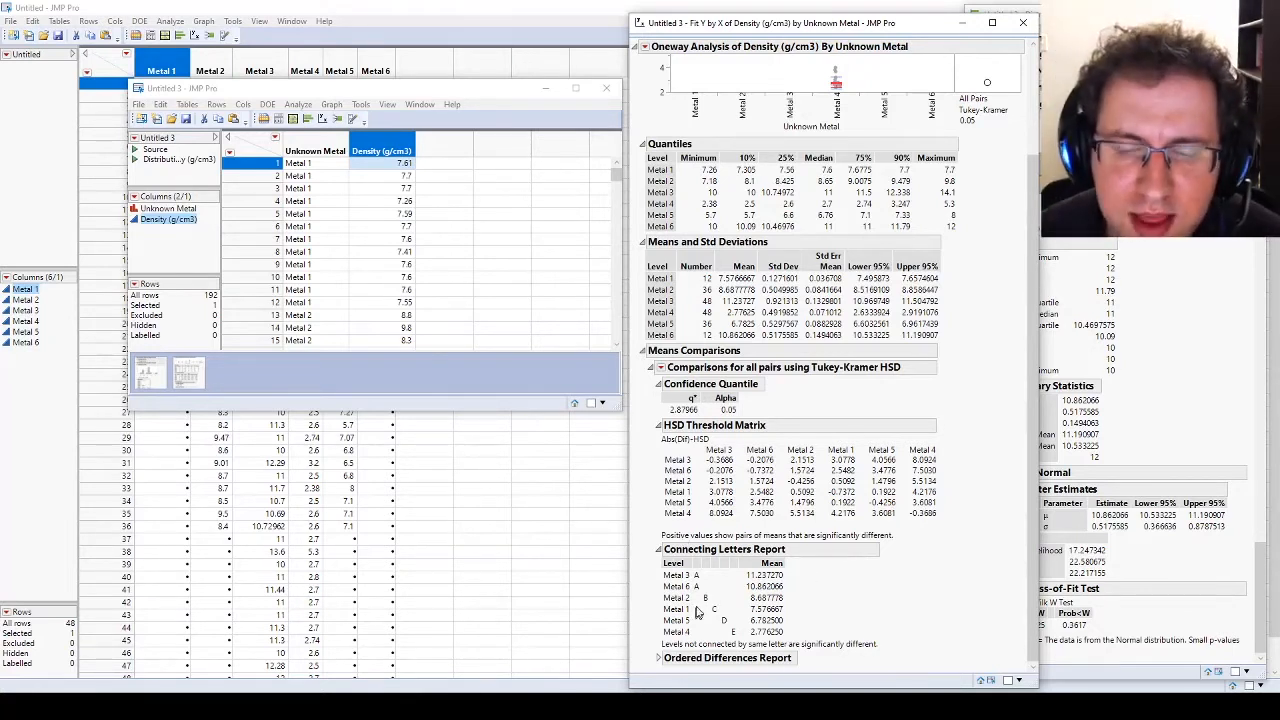
pyautogui.click(658, 550)
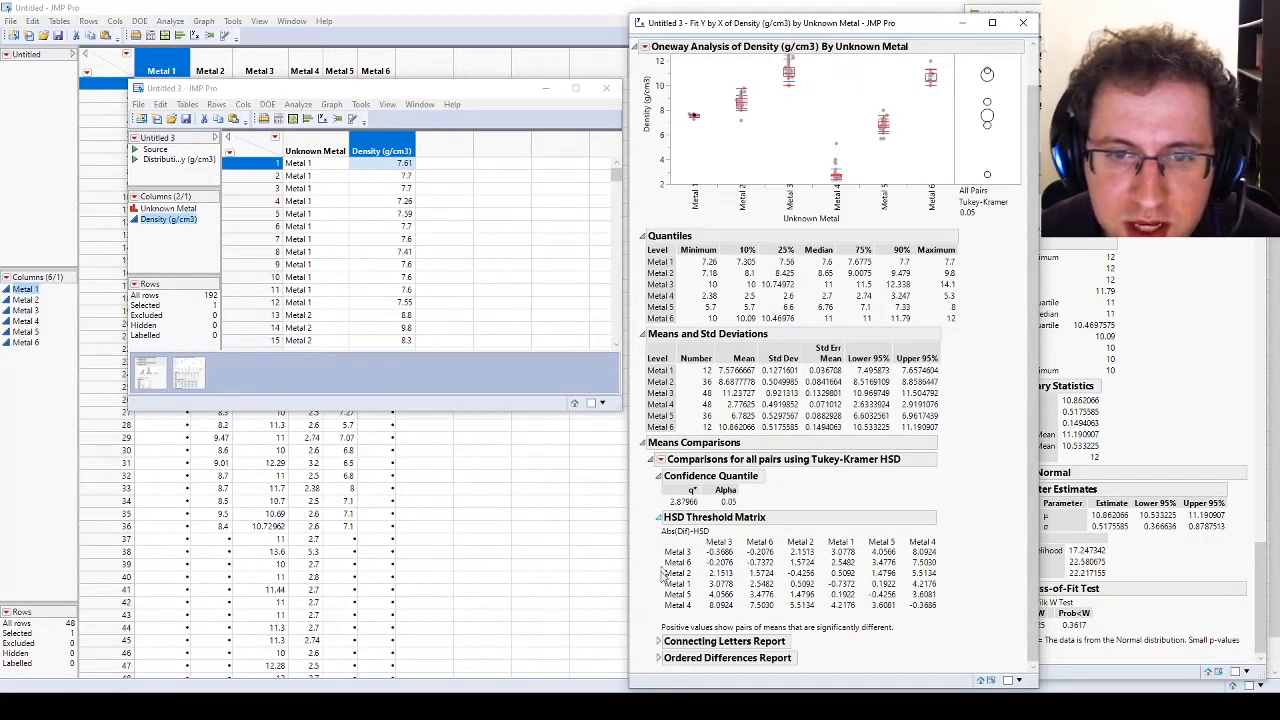
pyautogui.click(659, 641)
pyautogui.click(659, 532)
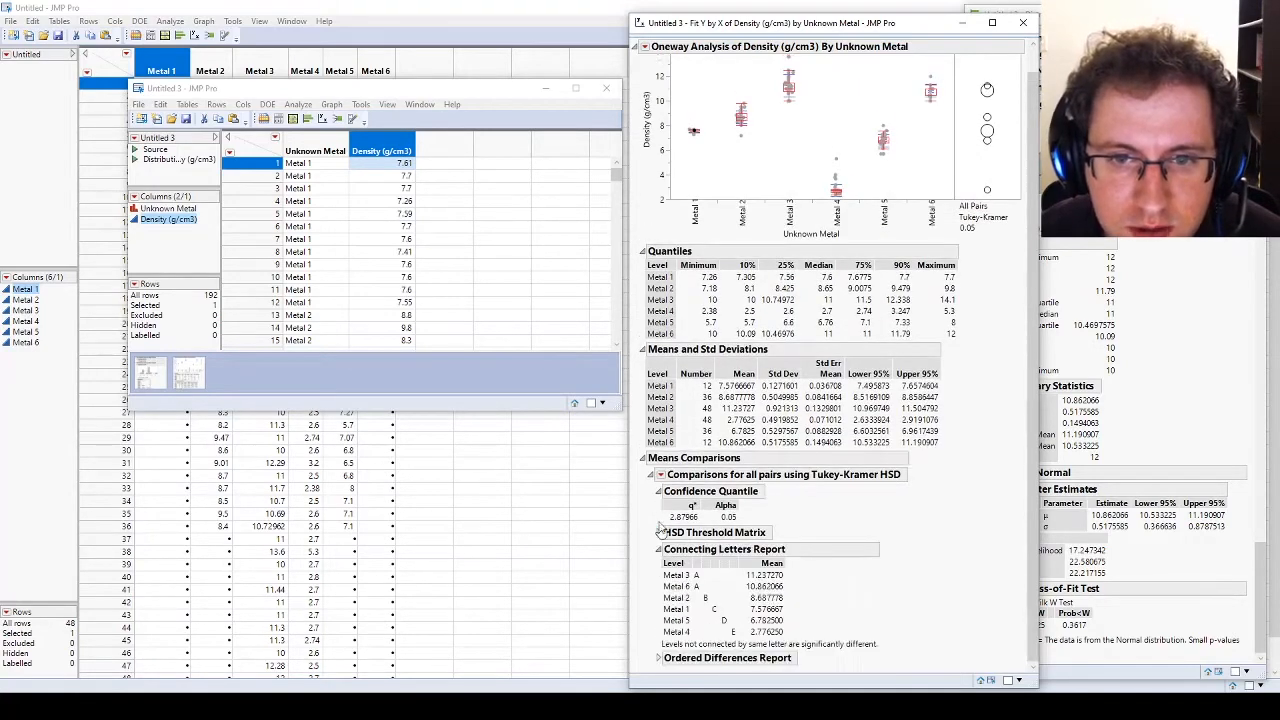
pyautogui.click(659, 493)
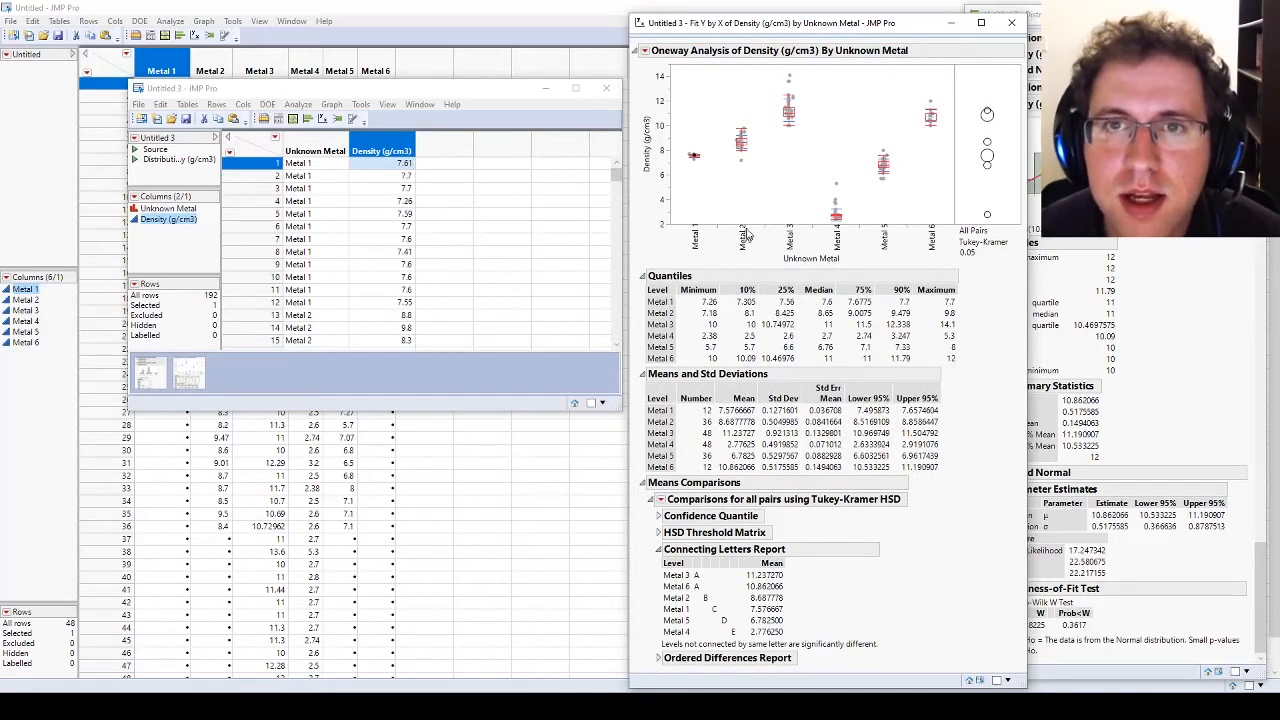
# Step: Add the nonparametric Steel-Dwass All Pairs comparison to the oneway report
pyautogui.click(646, 51)
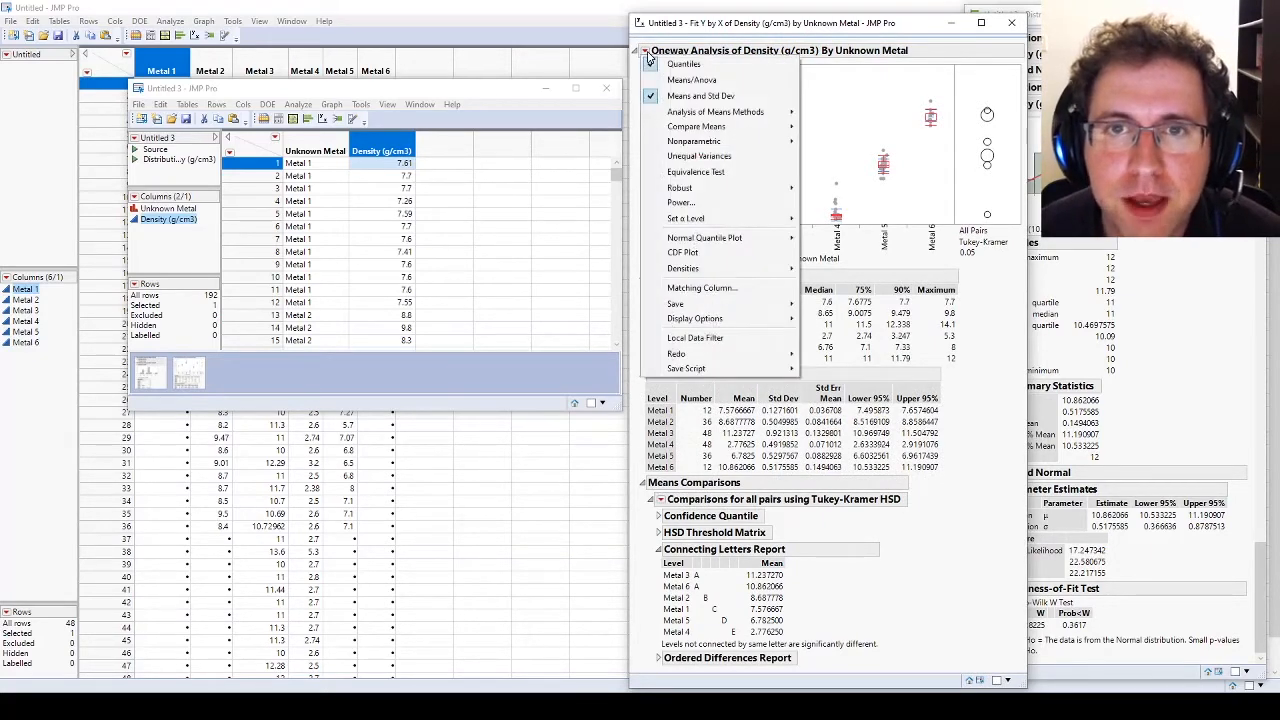
pyautogui.click(647, 55)
pyautogui.keyDown('ctrl'); pyautogui.click(647, 55); pyautogui.keyUp('ctrl')
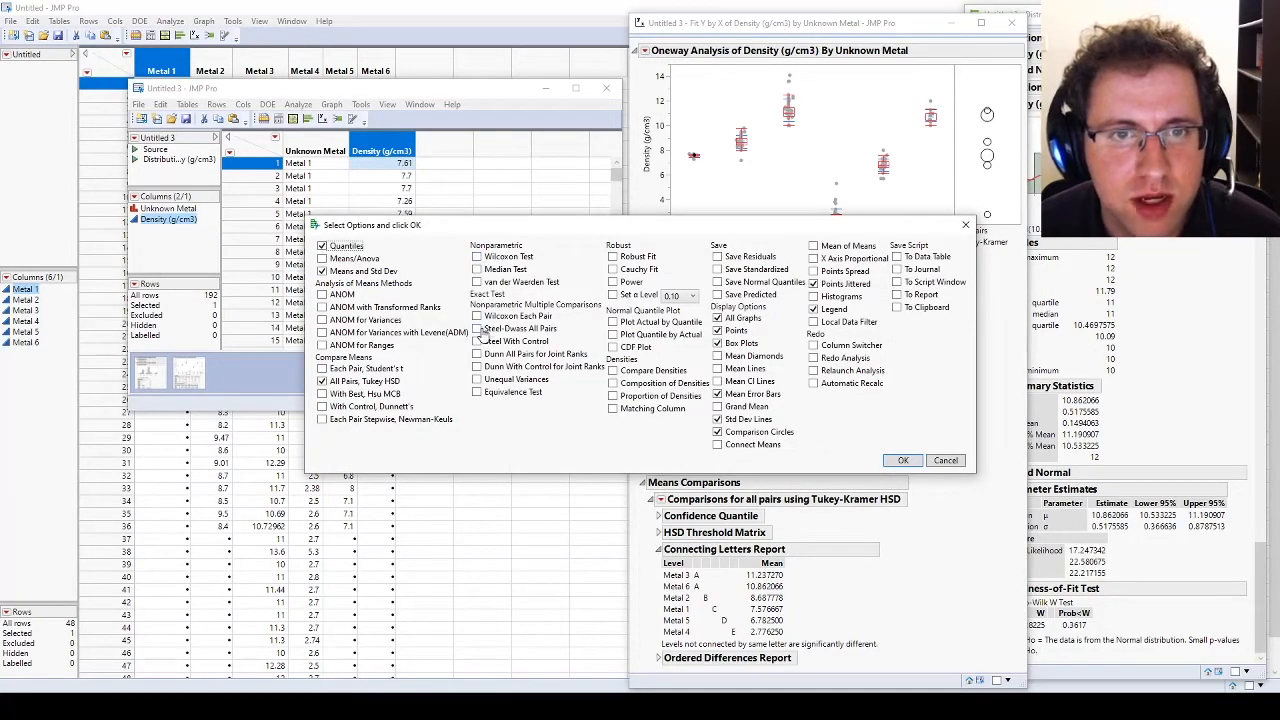
pyautogui.click(478, 330)
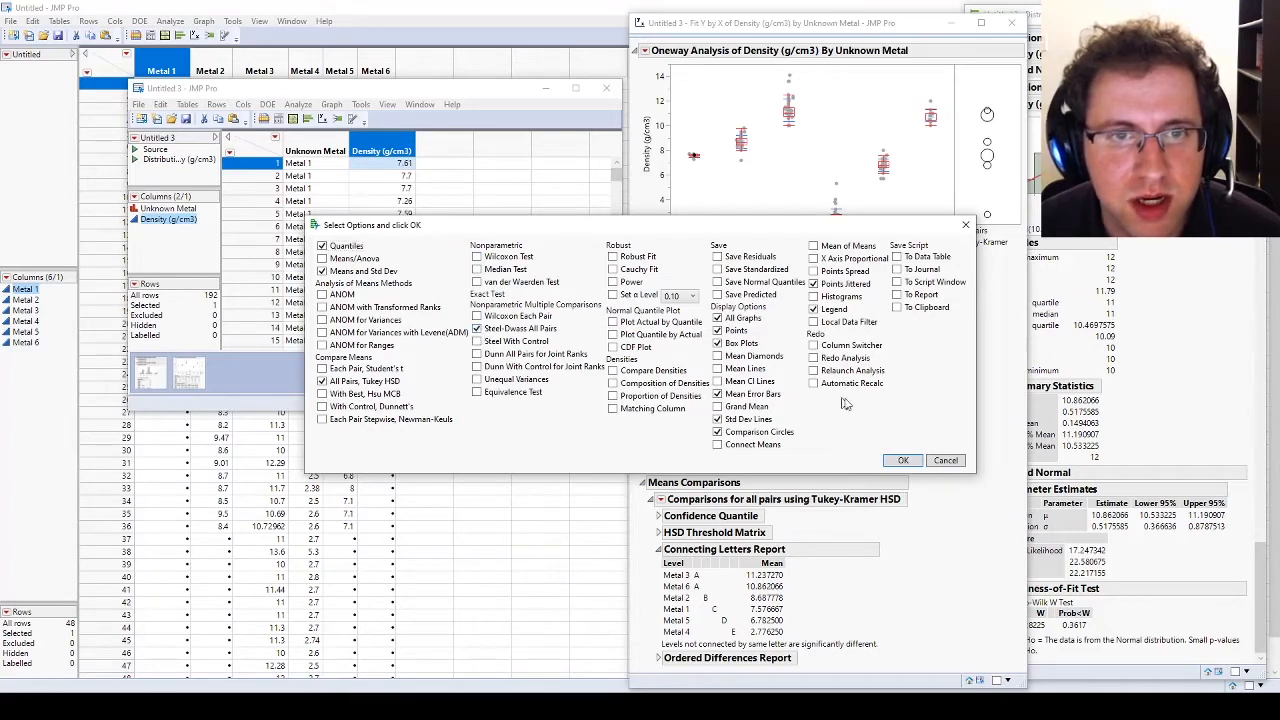
pyautogui.click(902, 461)
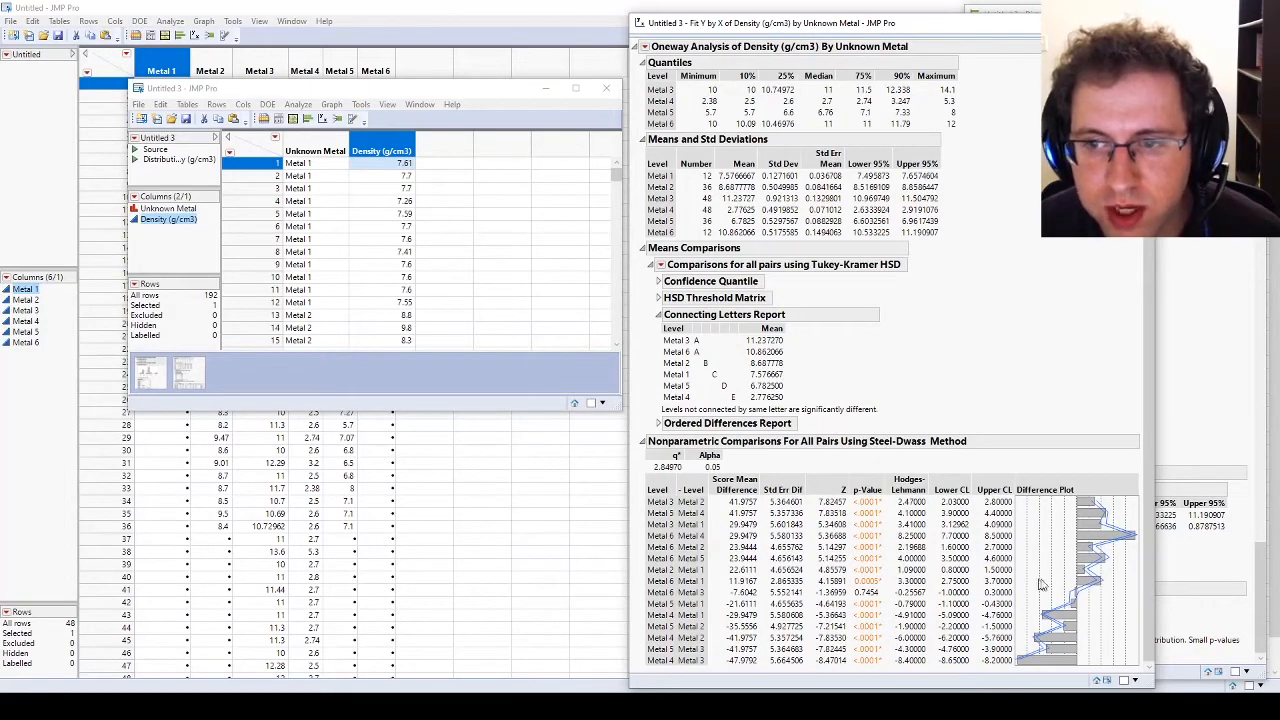
# Step: Expand the Ordered Differences Report, compare its p-values with the Steel-Dwass results, and collapse the Means Comparisons and Nonparametric Comparisons sections
pyautogui.click(658, 424)
pyautogui.scroll(-4, 900, 400)
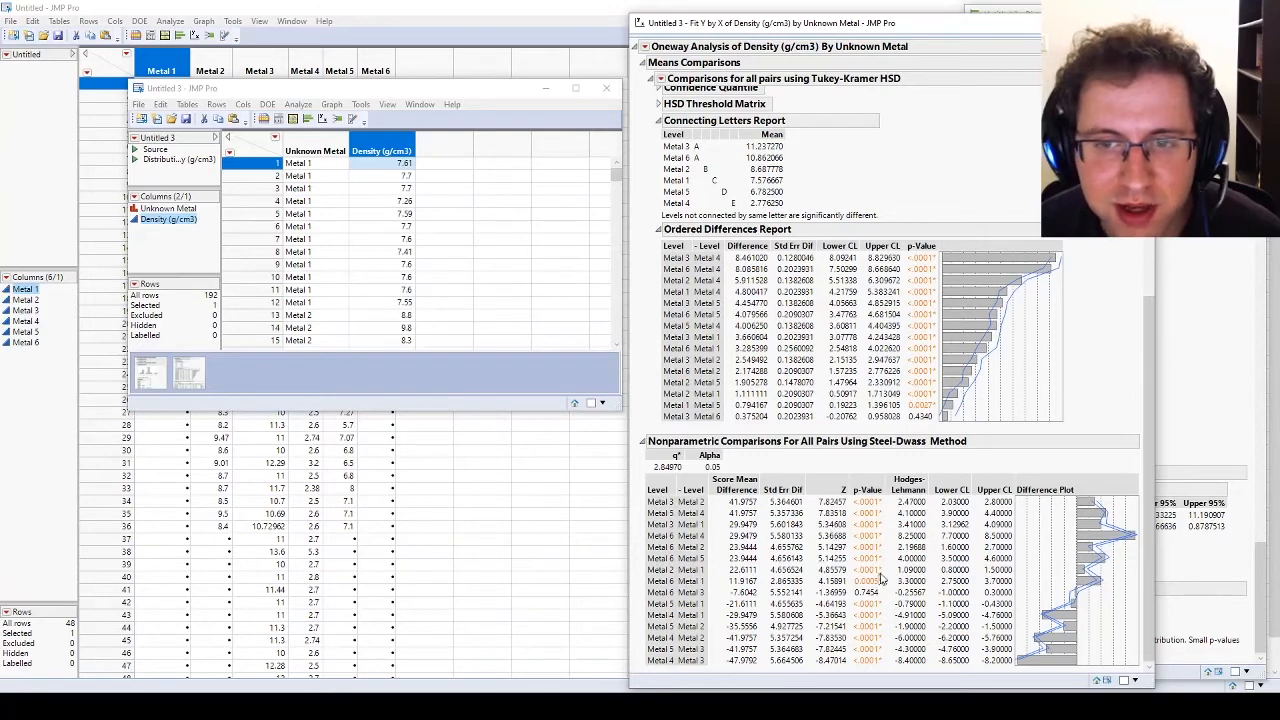
pyautogui.scroll(5, 645, 403)
pyautogui.scroll(2, 645, 403)
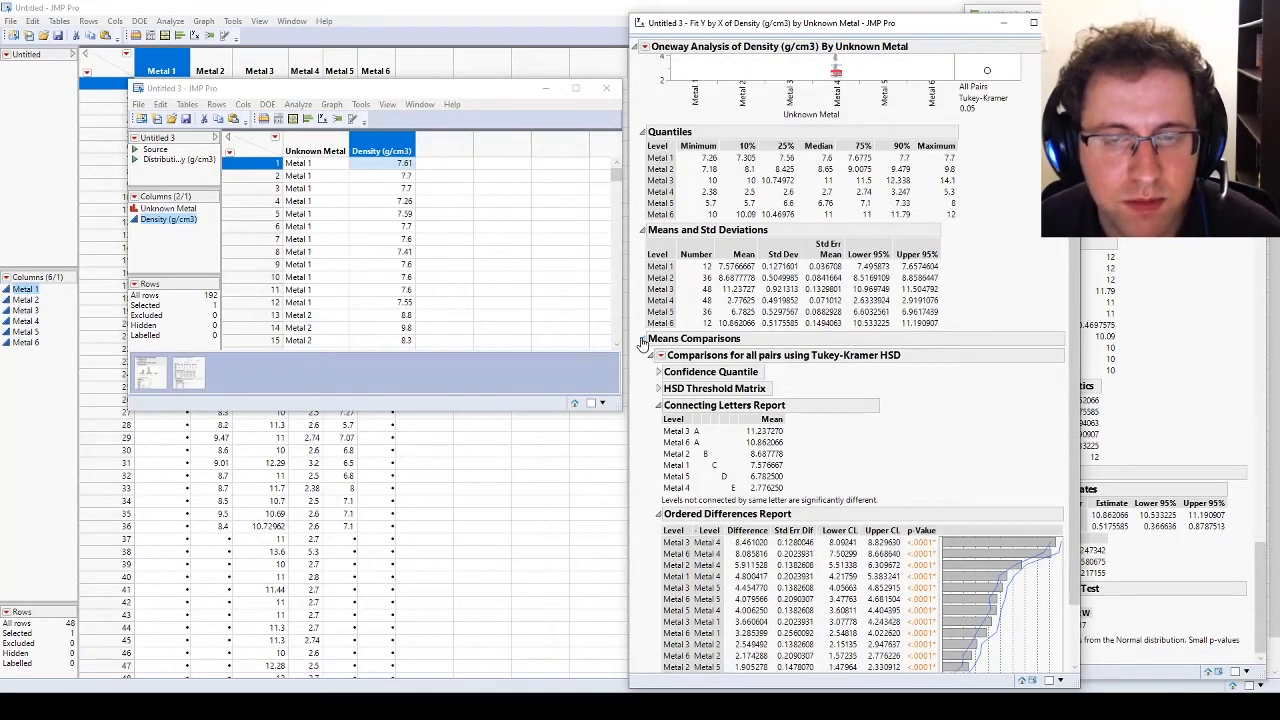
pyautogui.click(643, 339)
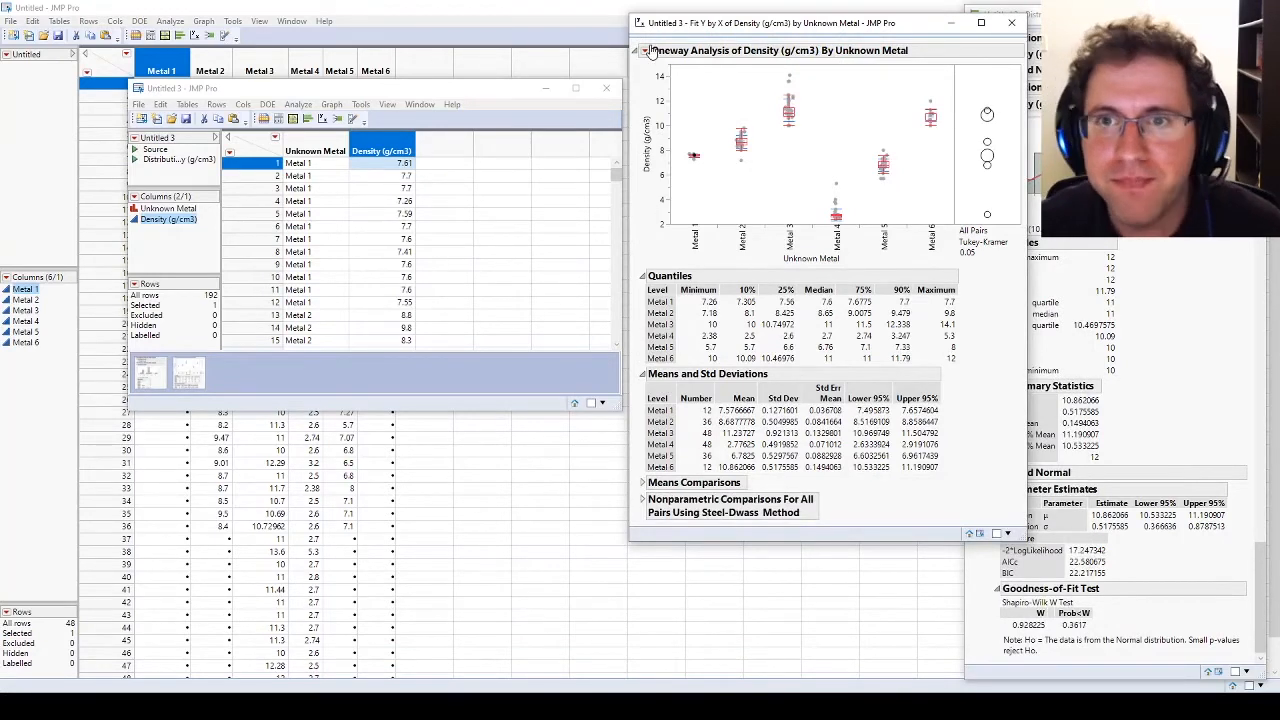
pyautogui.rightClick(981, 90)
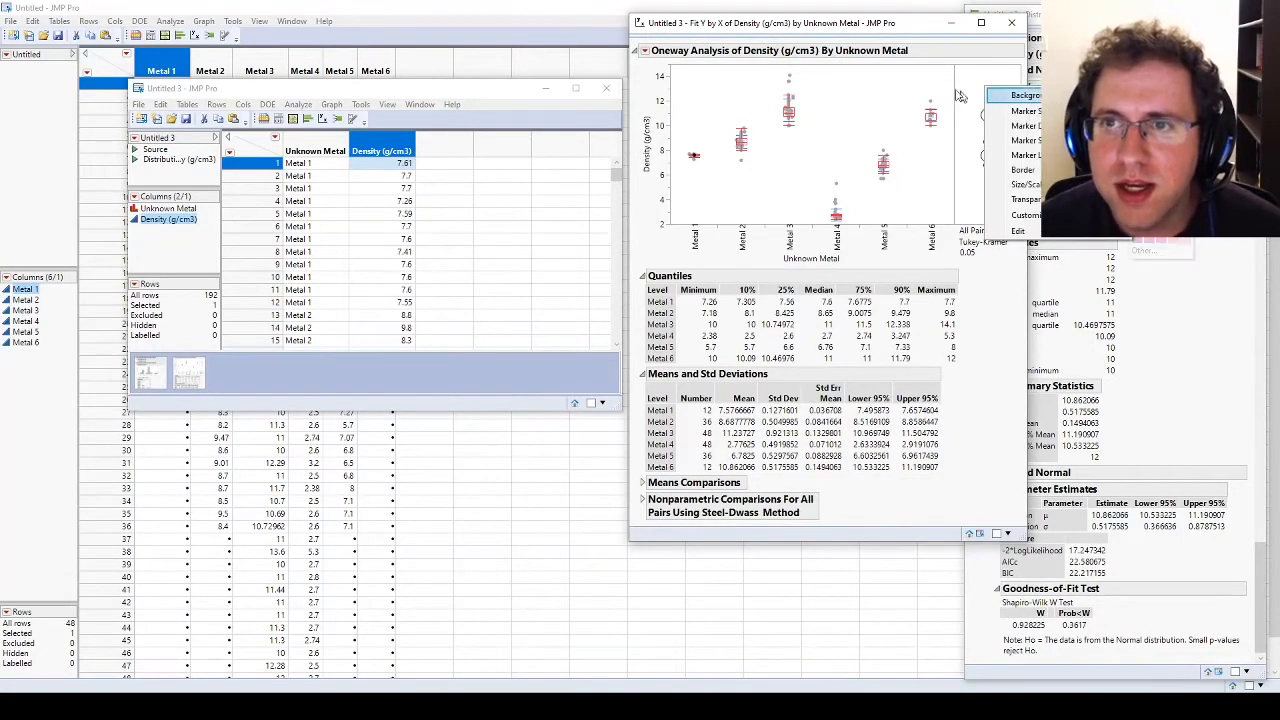
pyautogui.click(646, 51)
pyautogui.click(646, 51)
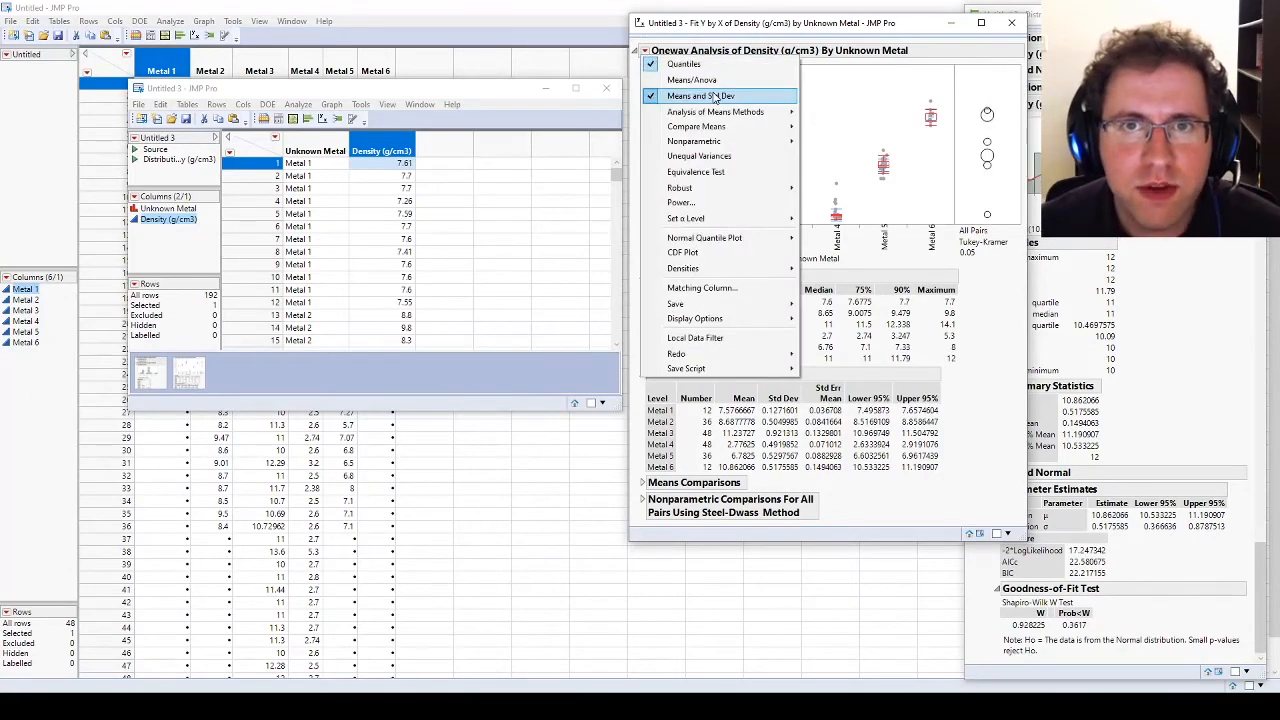
pyautogui.click(966, 367)
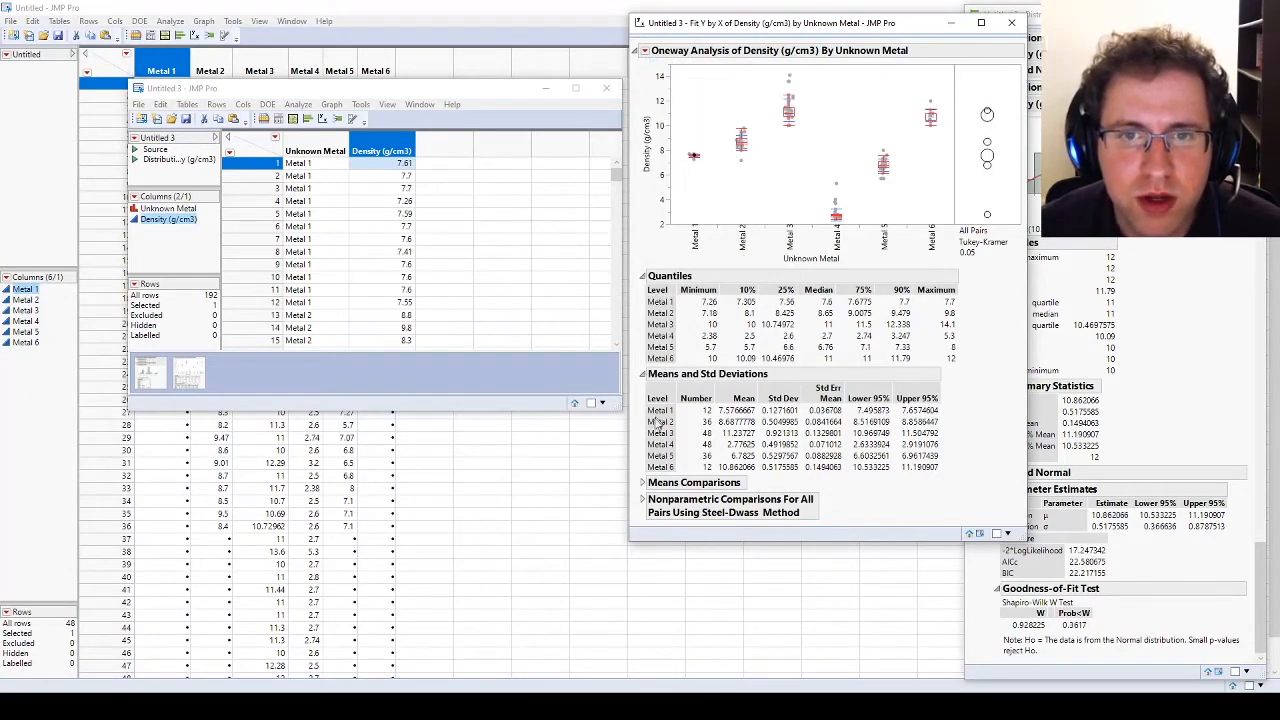
# Step: Recheck the Steel-Dwass comparisons, collapse that section again, and expand Means Comparisons with its Tukey-Kramer results
pyautogui.click(644, 500)
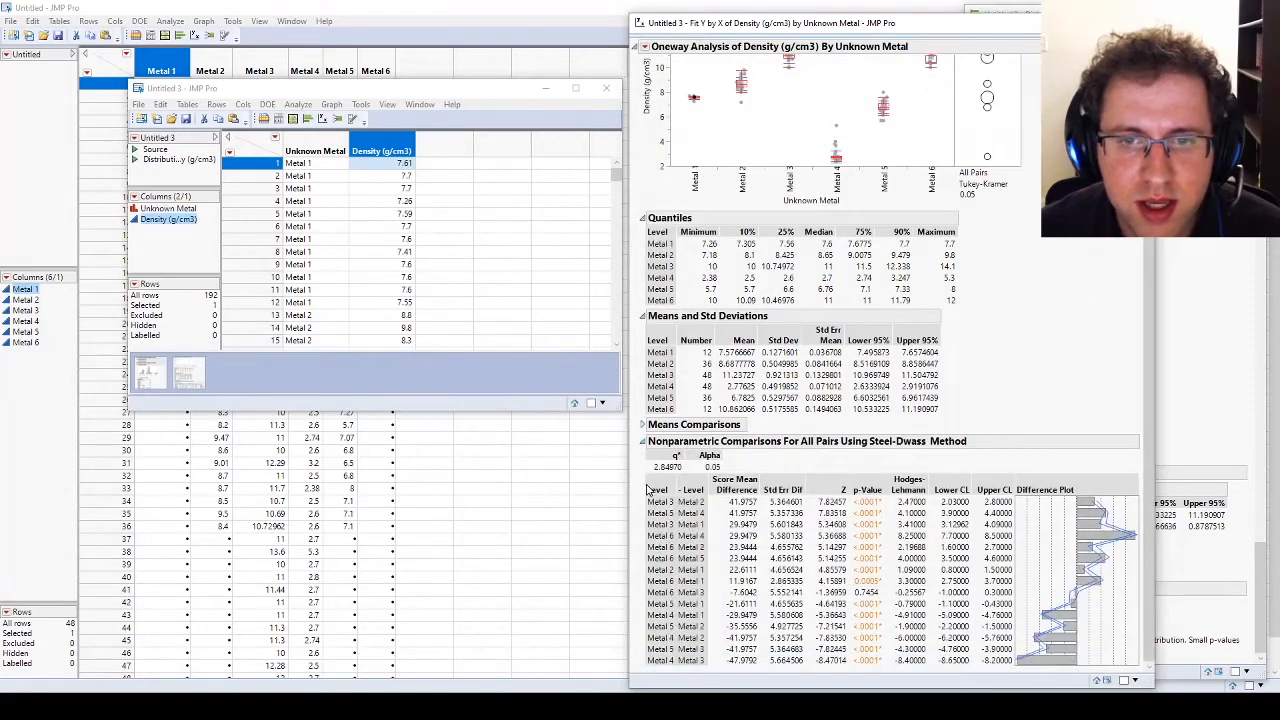
pyautogui.click(643, 441)
pyautogui.click(643, 483)
pyautogui.click(660, 499)
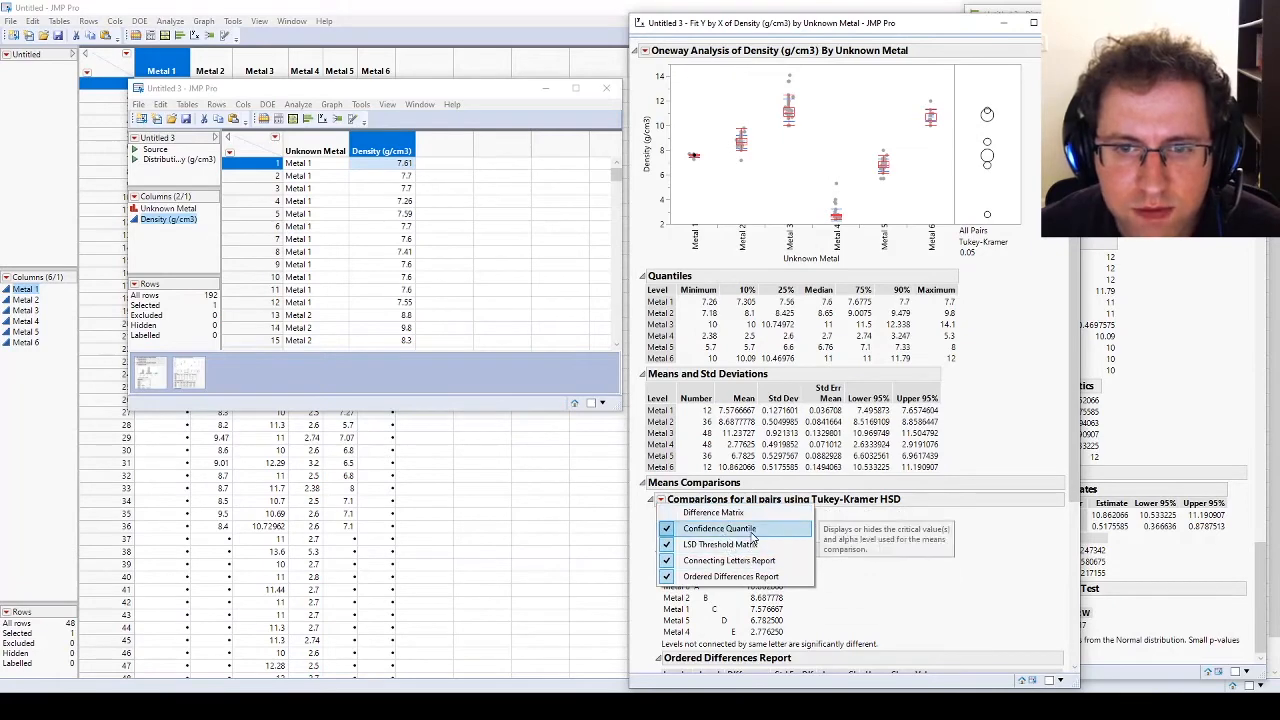
pyautogui.click(661, 500)
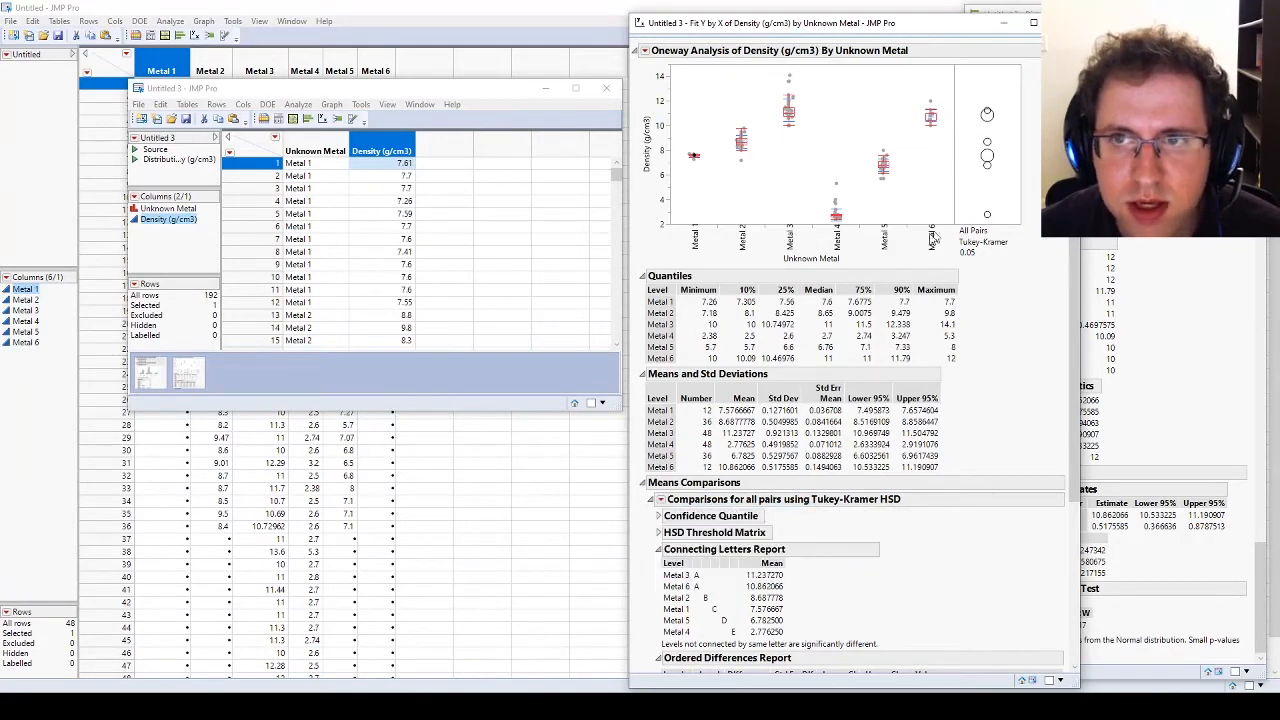
# Step: Hide the comparison circles in the oneway plot of density by unknown metal
pyautogui.click(645, 50)
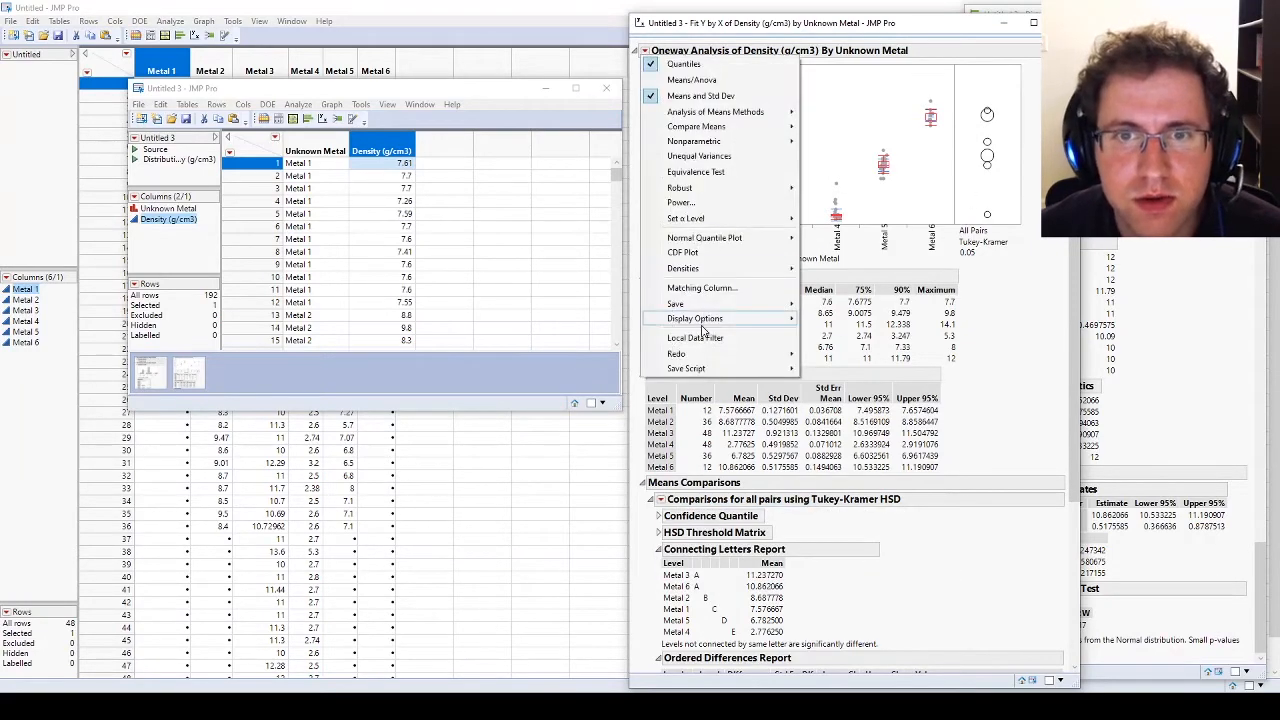
pyautogui.moveTo(735, 276)
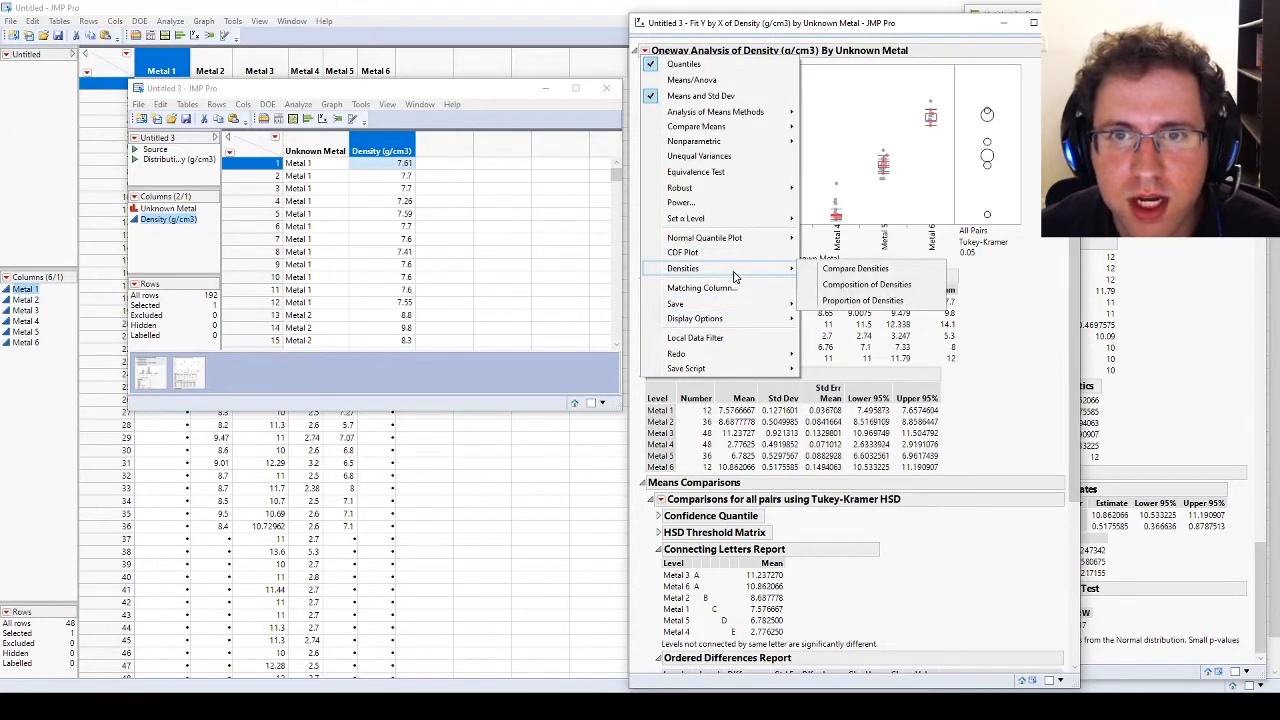
pyautogui.moveTo(738, 238)
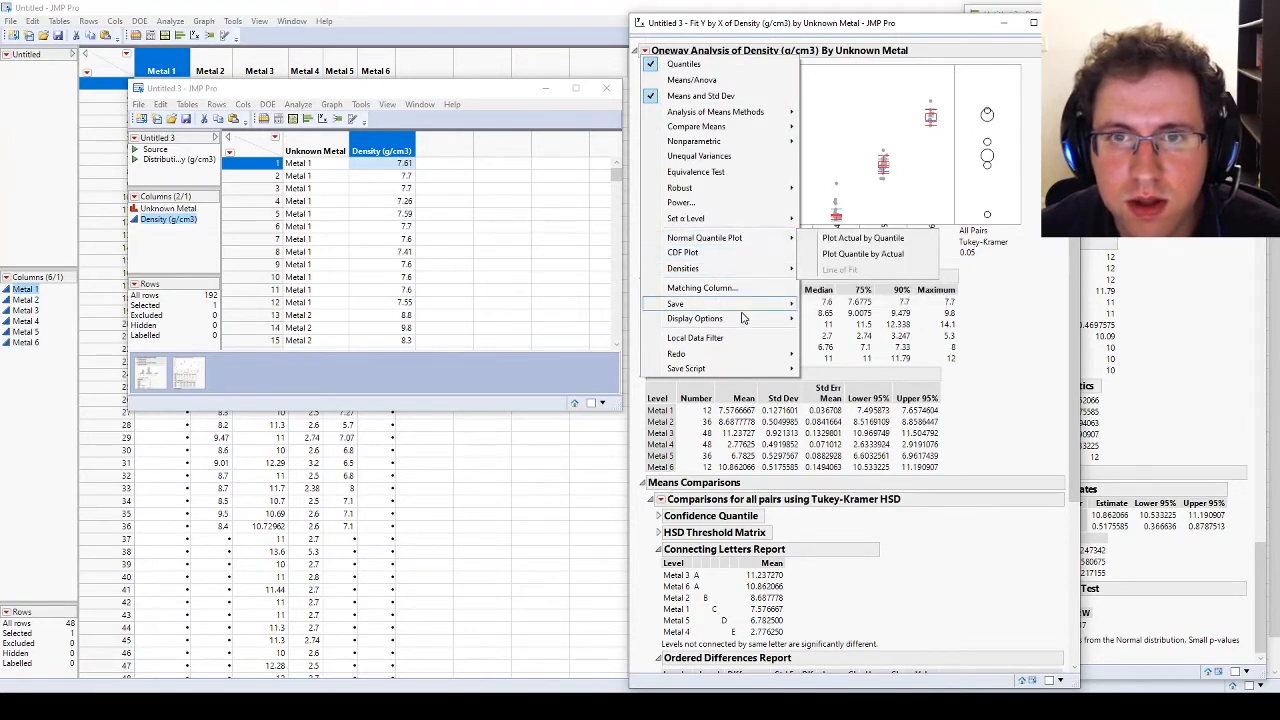
pyautogui.moveTo(742, 318)
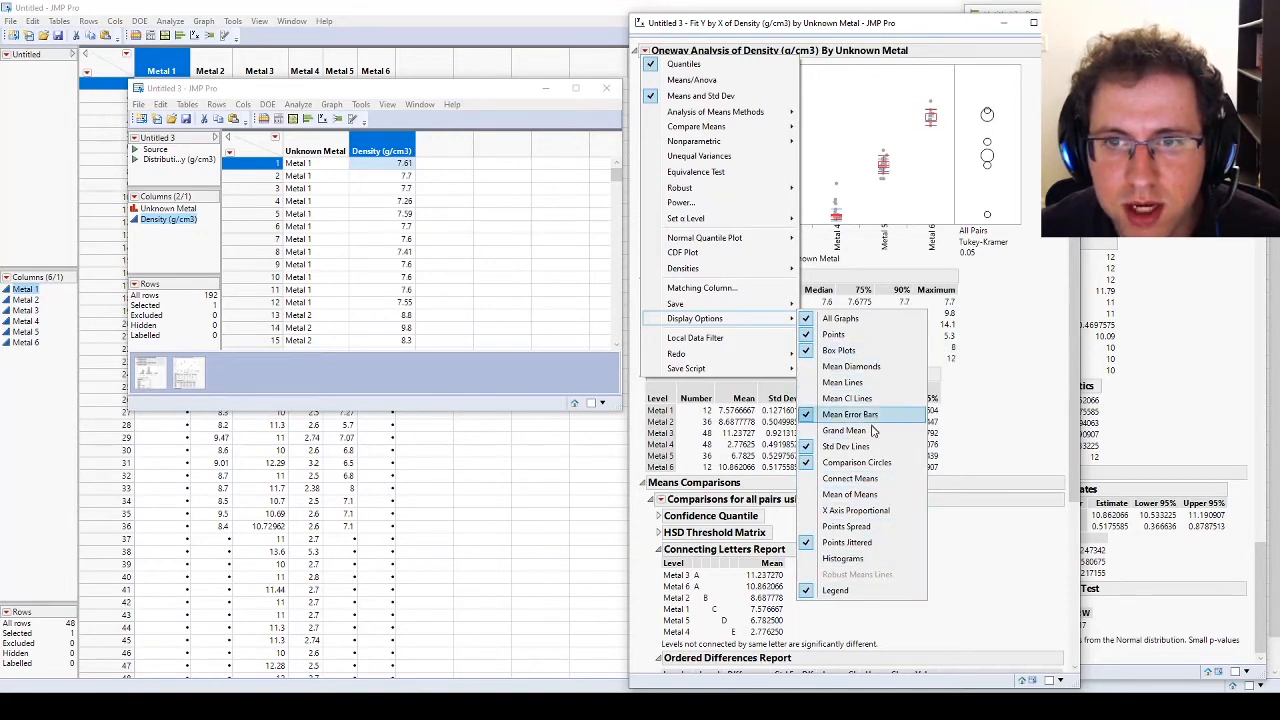
pyautogui.click(881, 466)
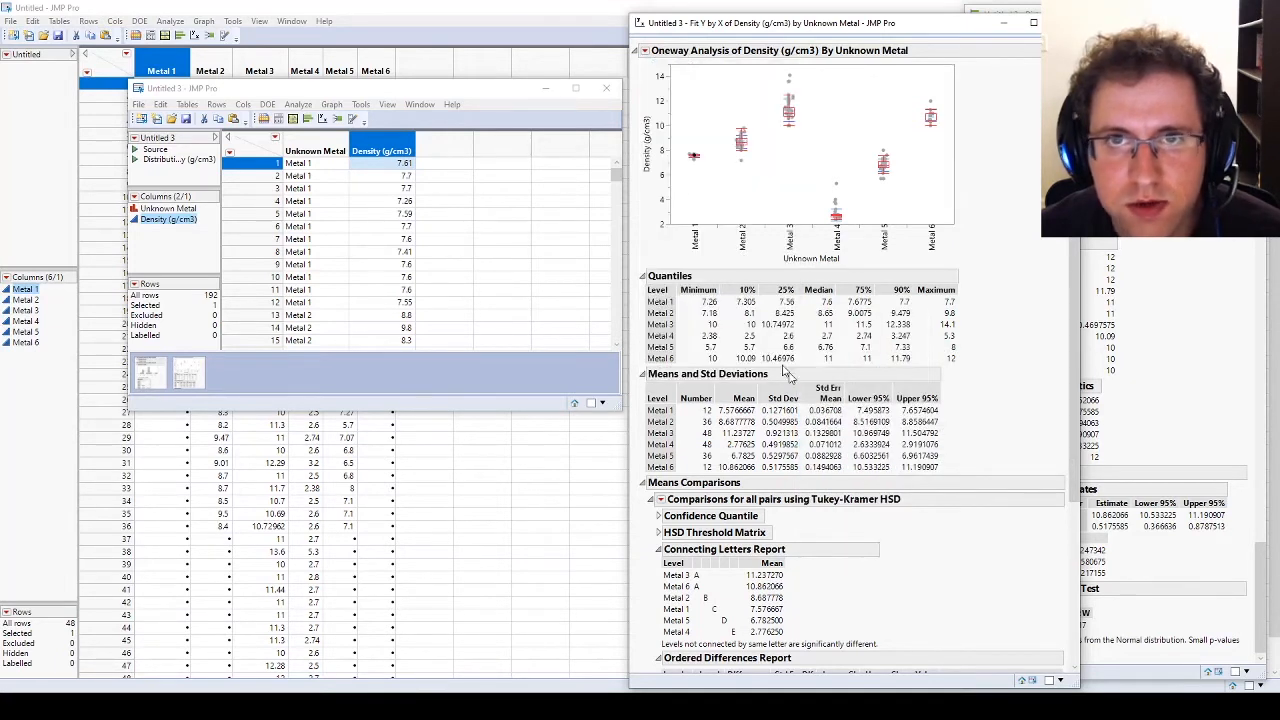
# Step: Add the Compare Densities plot to the oneway report and review the density curves of the six metals
pyautogui.click(645, 51)
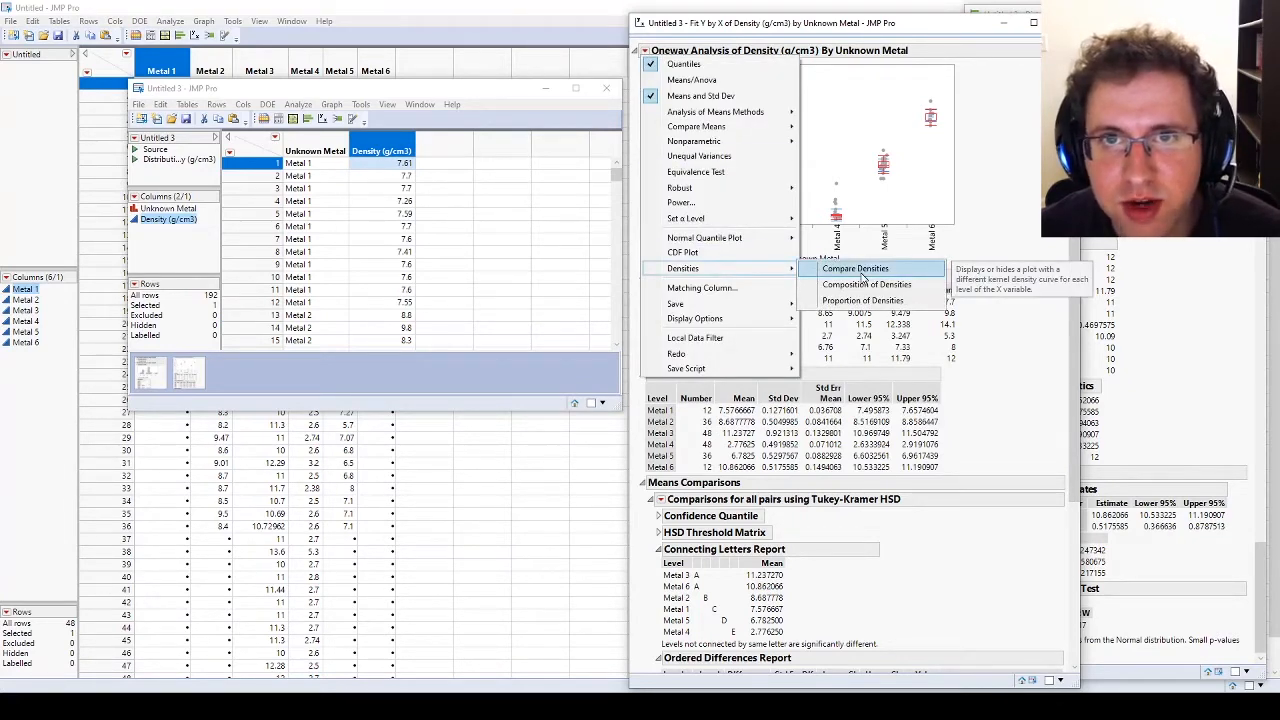
pyautogui.moveTo(760, 320)
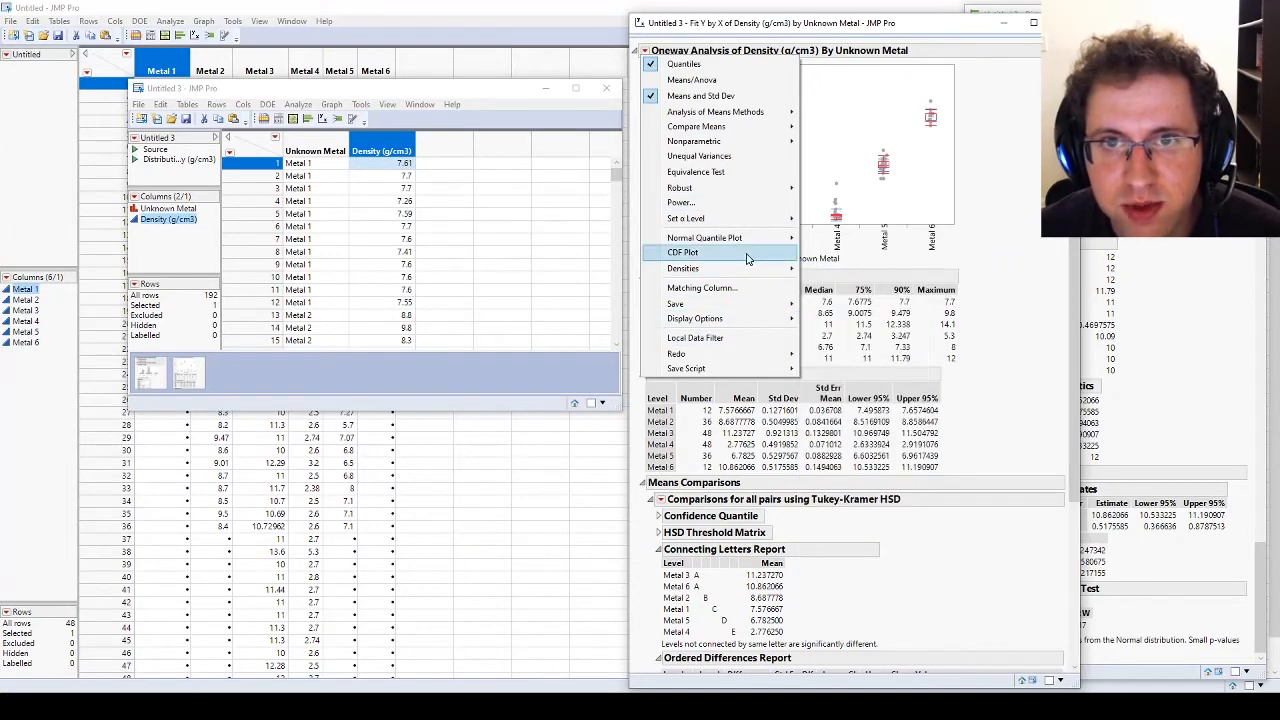
pyautogui.click(830, 267)
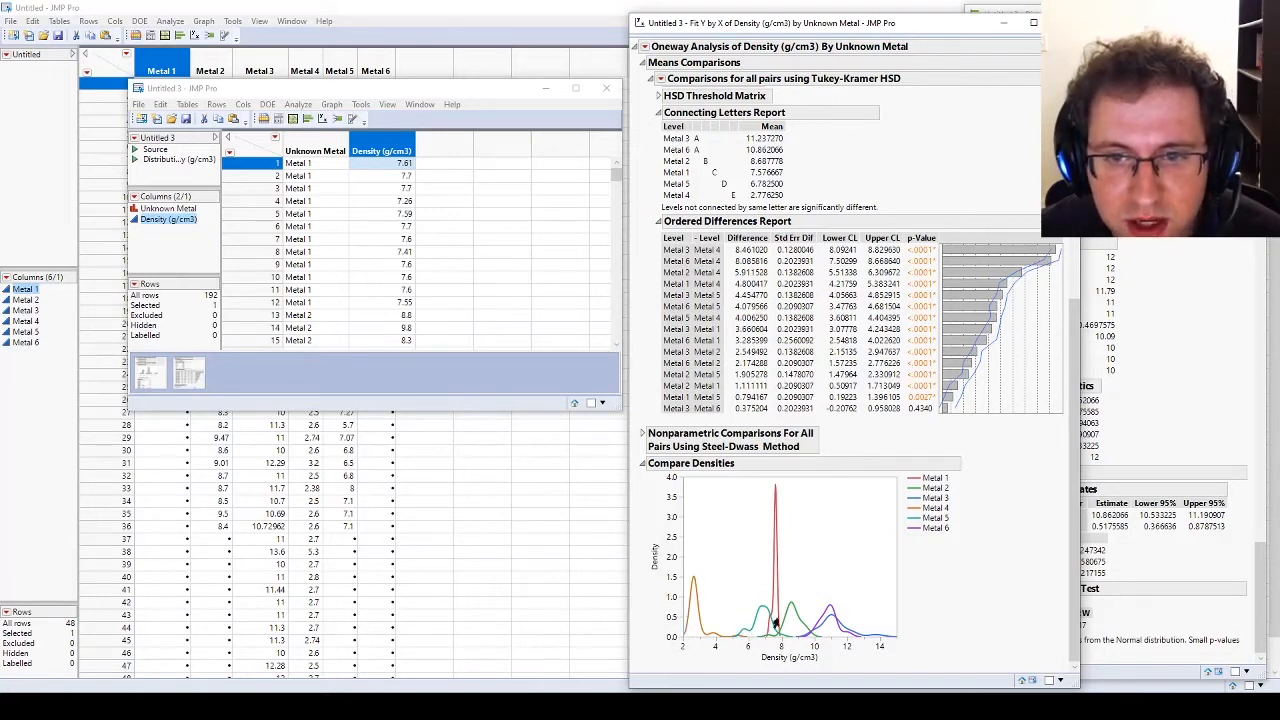
pyautogui.scroll(1, 650, 515)
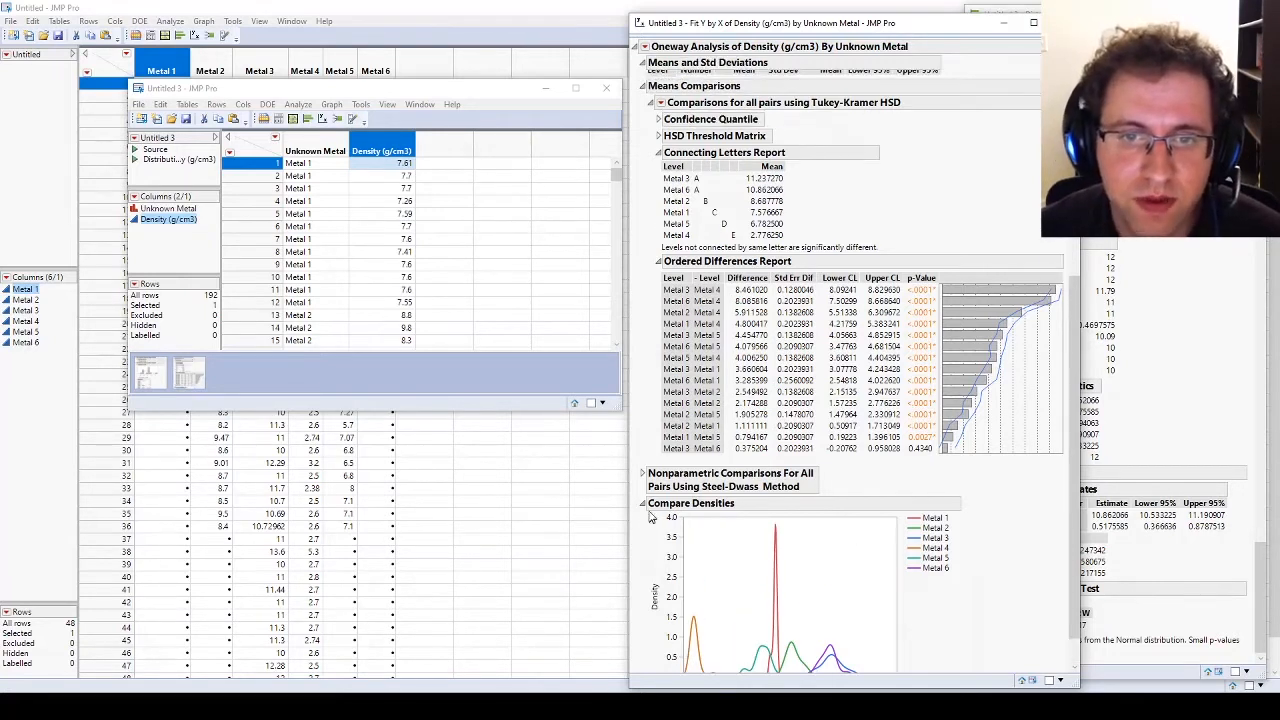
pyautogui.scroll(8, 645, 512)
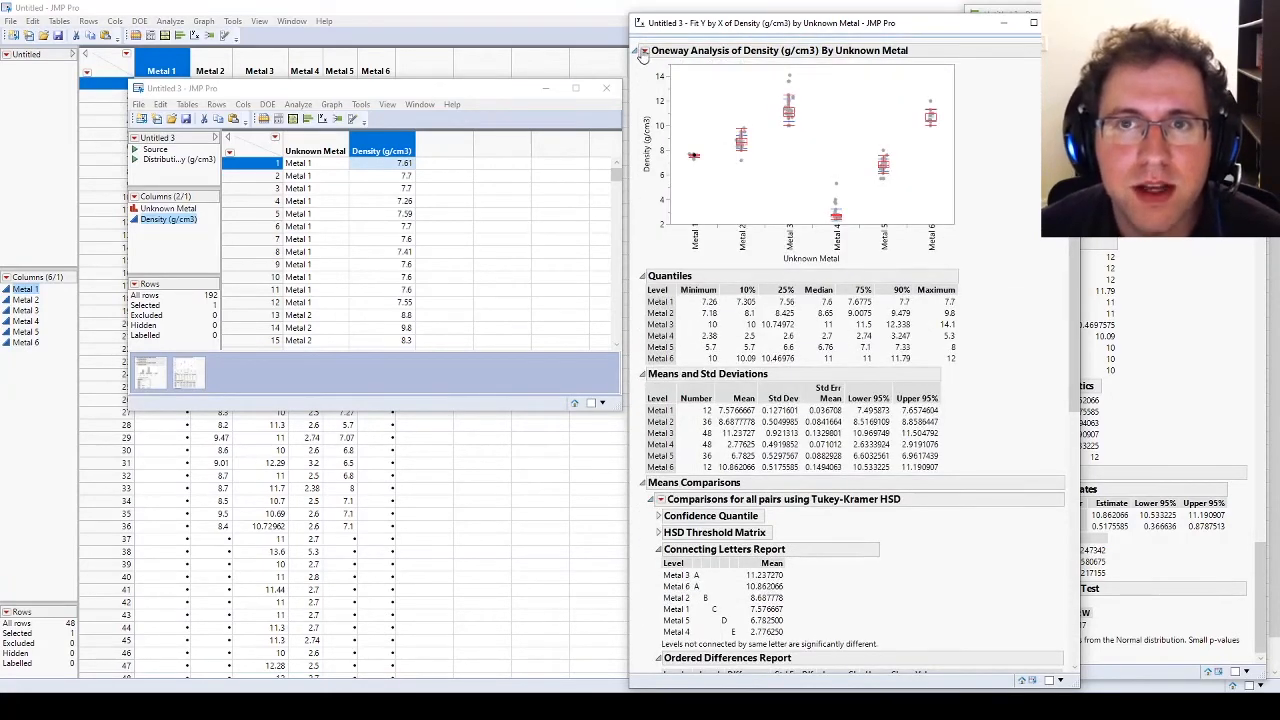
# Step: Clear the row selection and inspect the reference line and mean error bar properties in the oneway plot's Customize Graph settings
pyautogui.click(834, 103)
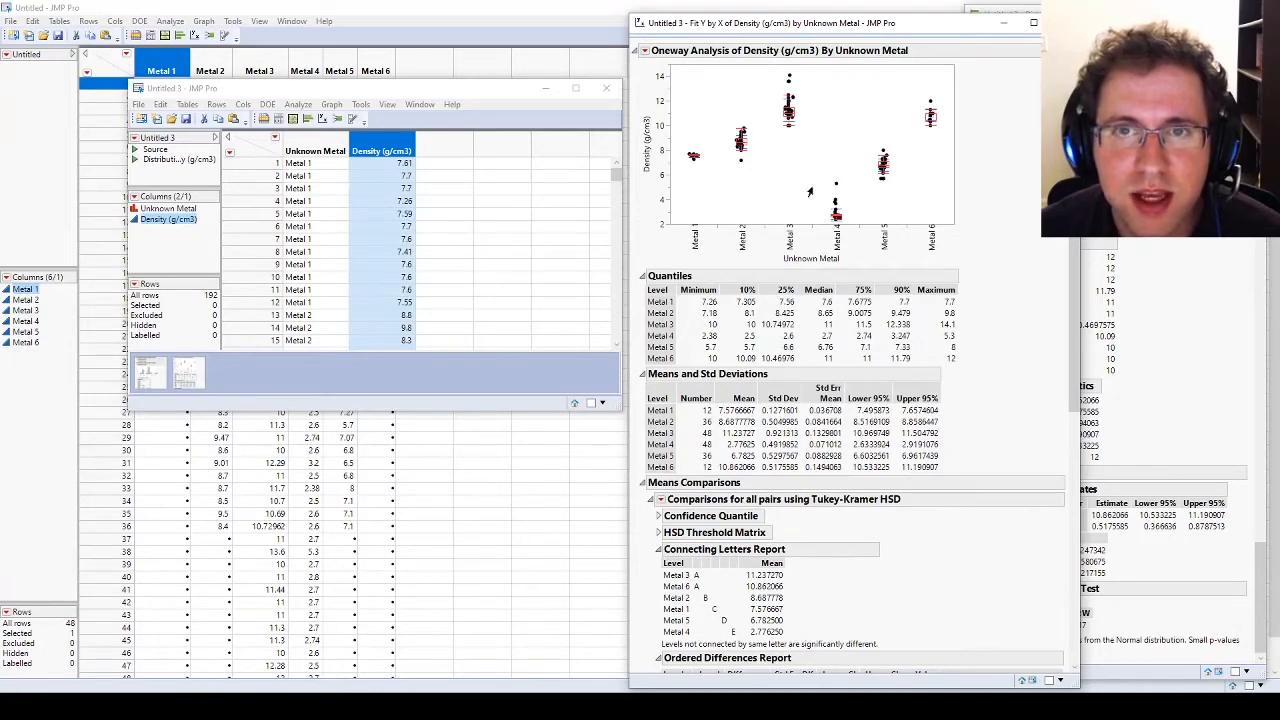
pyautogui.rightClick(700, 181)
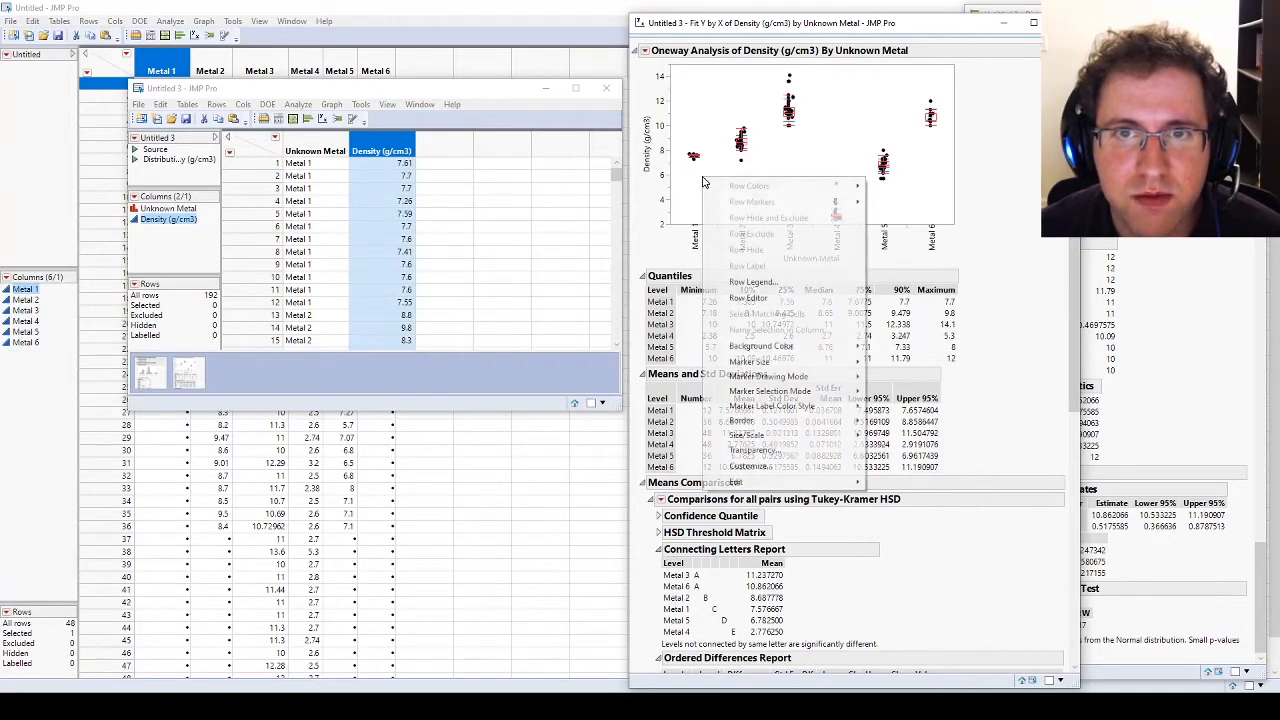
pyautogui.click(773, 466)
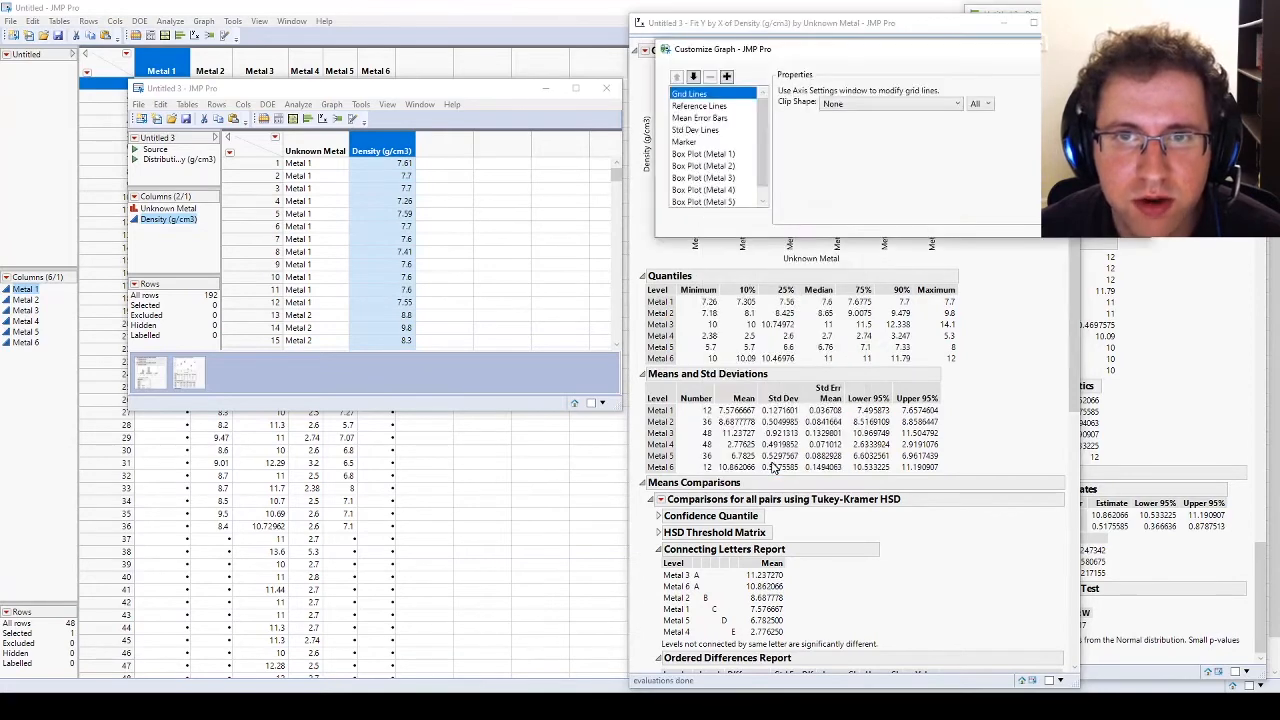
pyautogui.moveTo(860, 45); pyautogui.dragTo(582, 230)
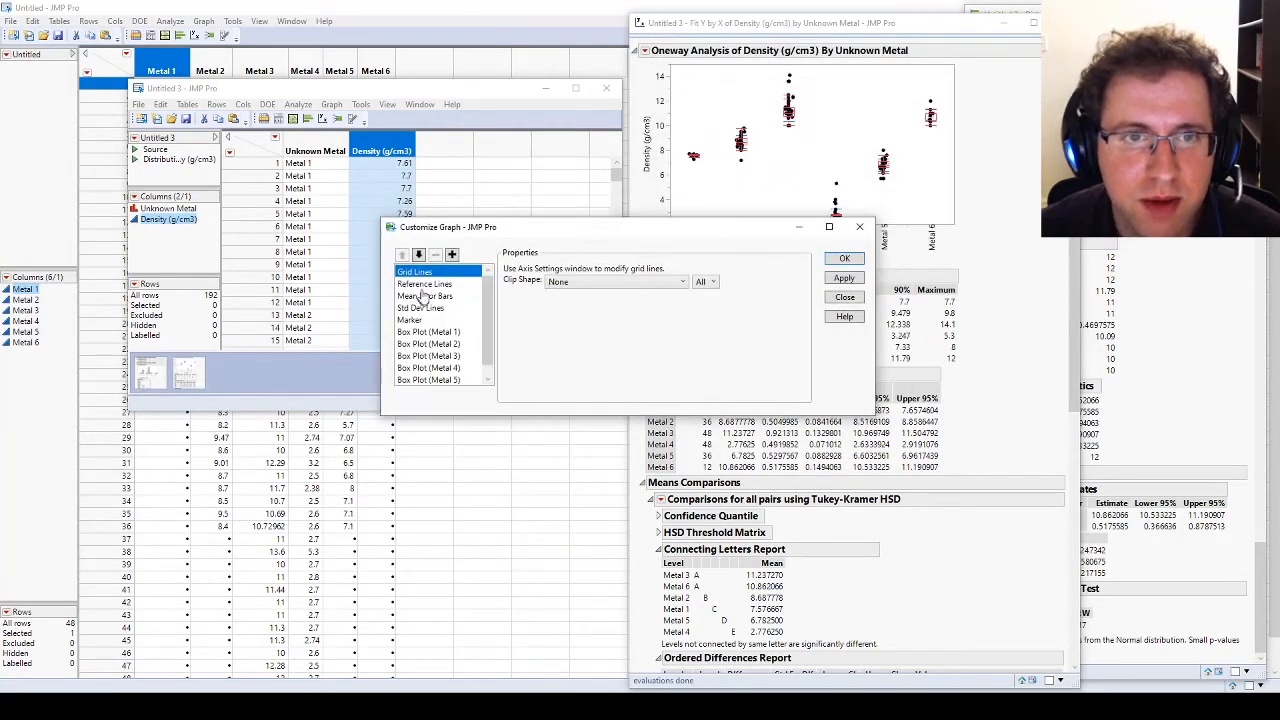
pyautogui.click(426, 286)
pyautogui.click(426, 298)
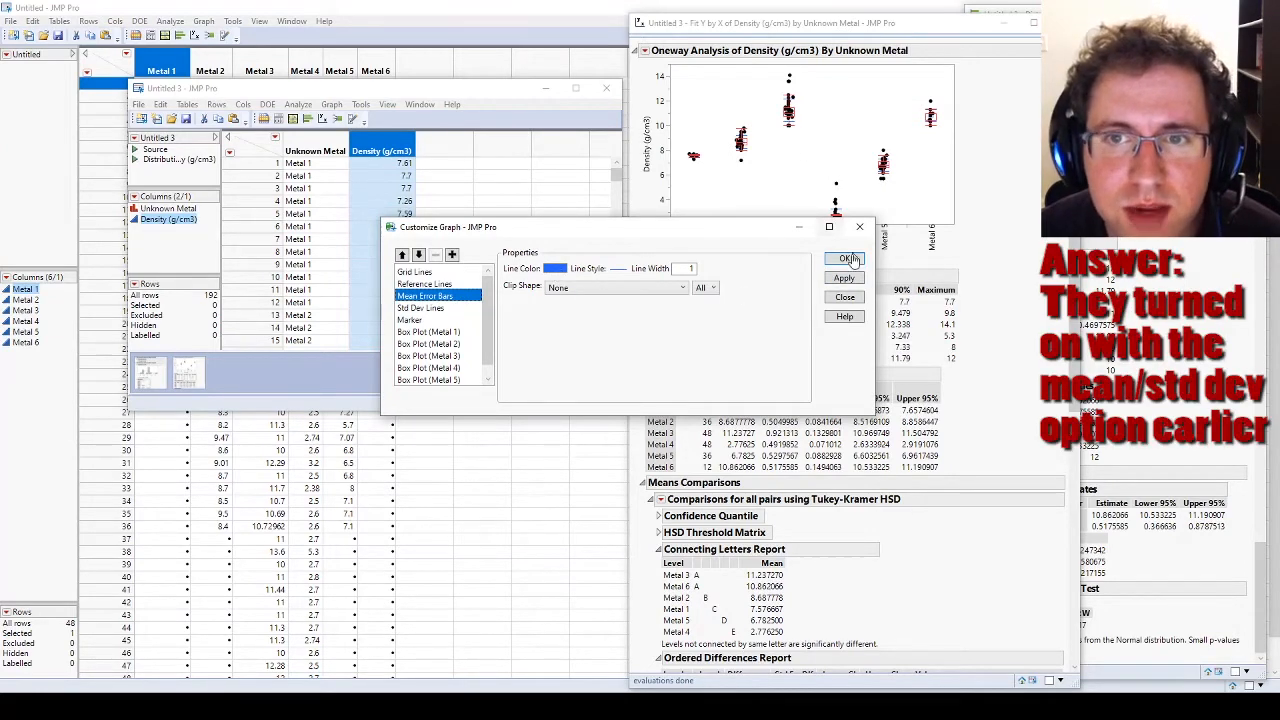
pyautogui.click(845, 297)
# Step: Turn off the mean error bars and standard deviation lines in the oneway plot's display options
pyautogui.click(645, 51)
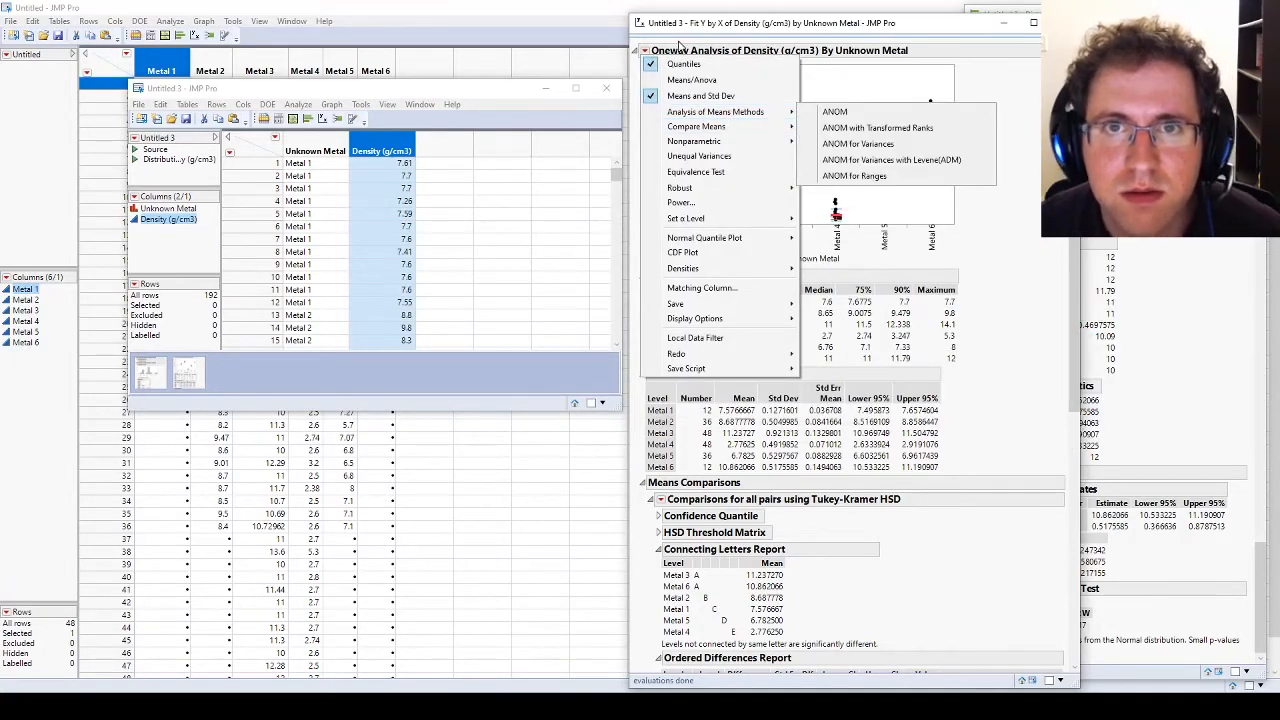
pyautogui.click(646, 51)
pyautogui.keyDown('alt'); pyautogui.click(646, 51); pyautogui.keyUp('alt')
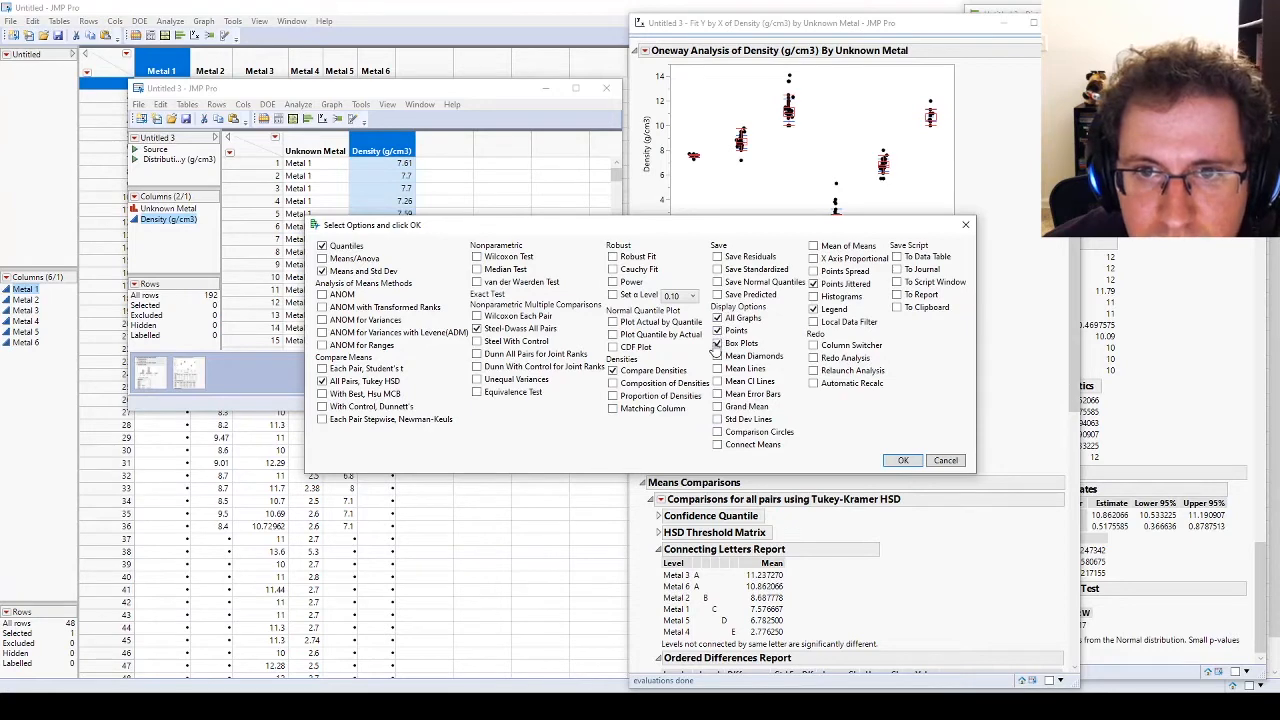
pyautogui.click(814, 284)
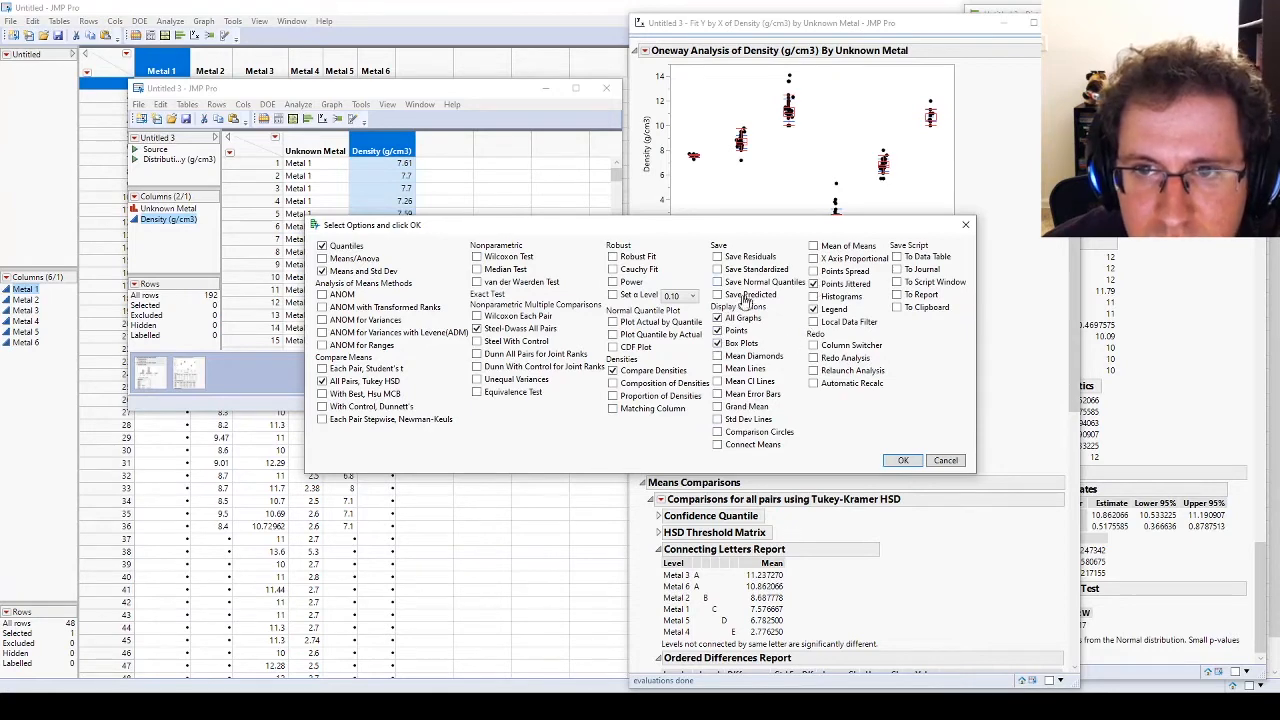
pyautogui.click(903, 461)
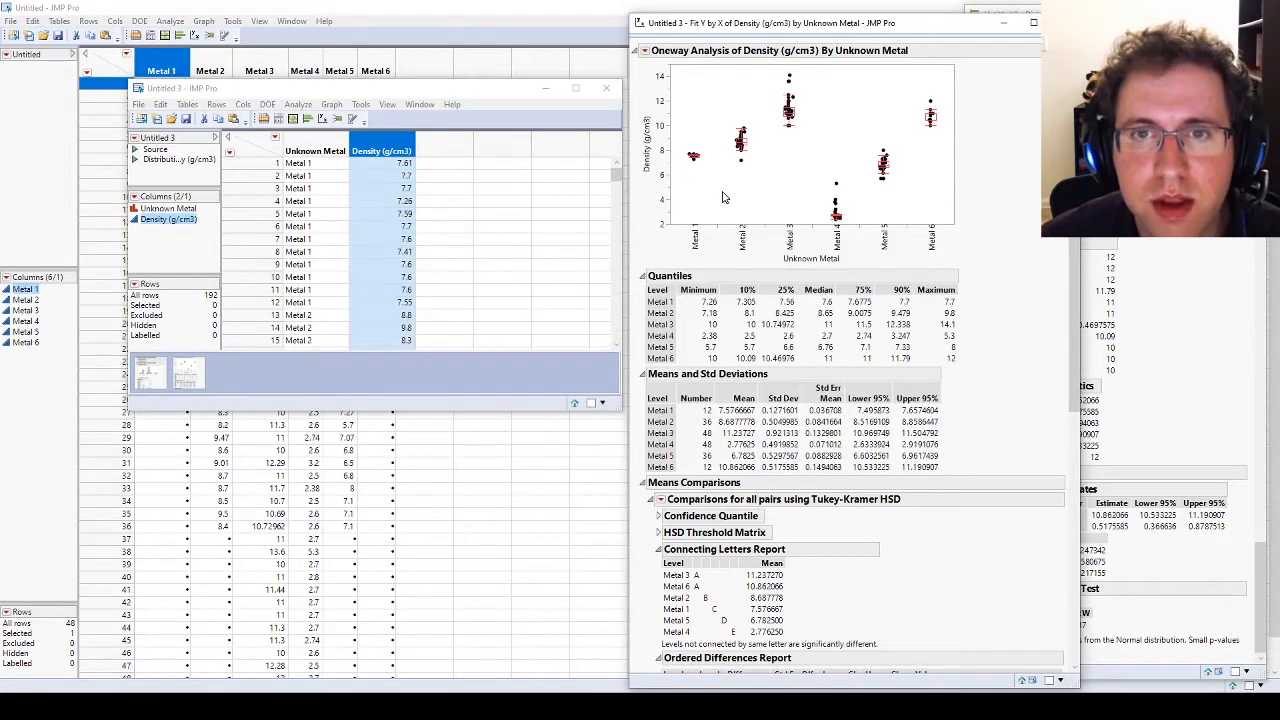
# Step: Customize the oneway graph by setting the Metal 1 box plot's line color to black
pyautogui.rightClick(722, 194)
pyautogui.click(811, 481)
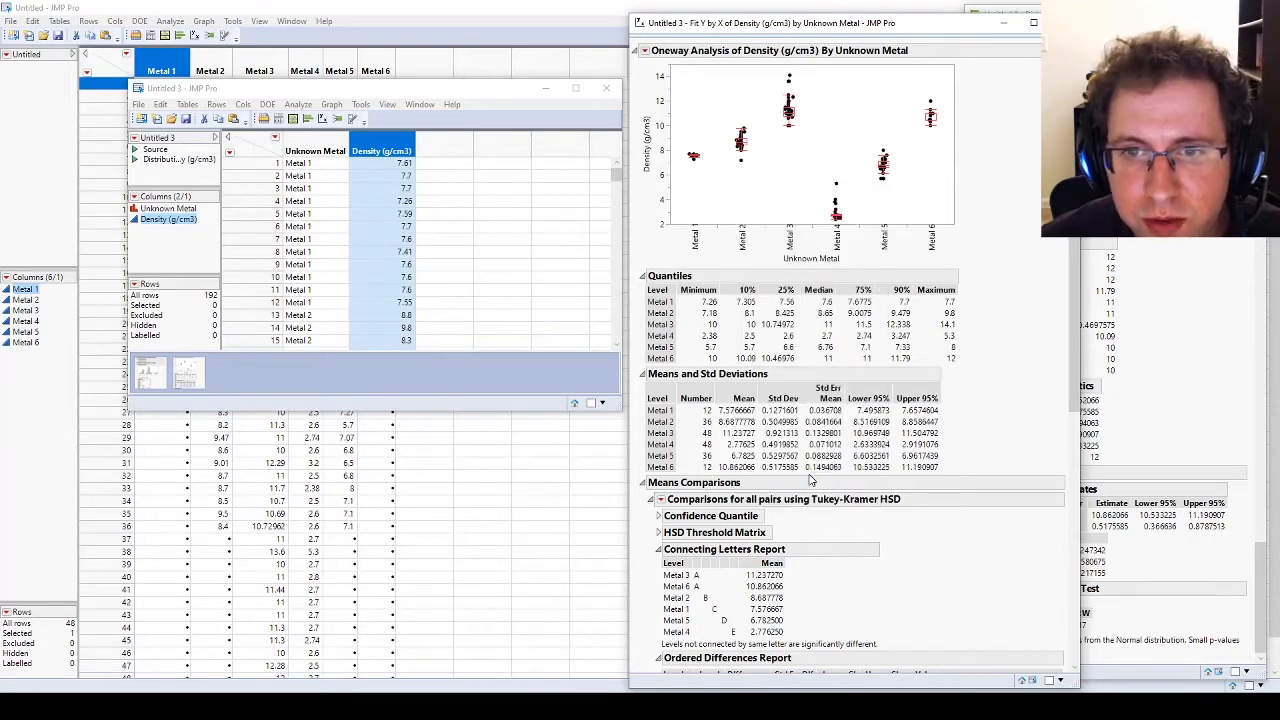
pyautogui.click(722, 131)
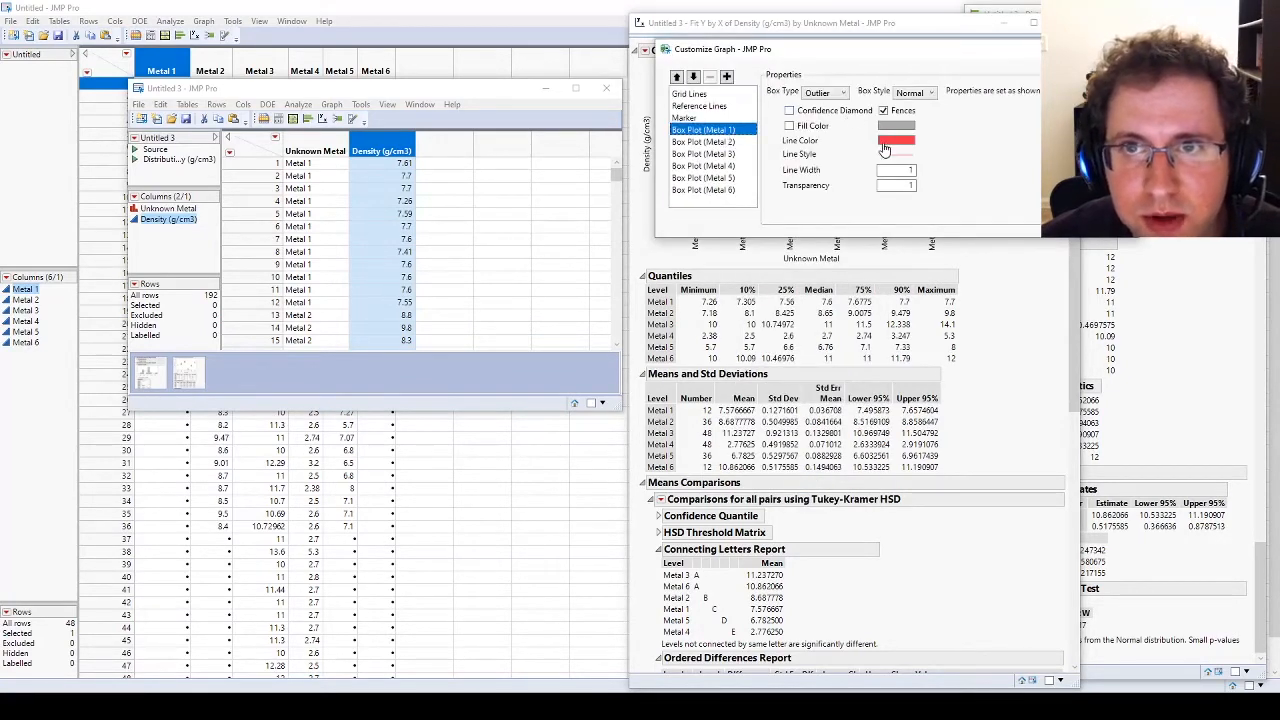
pyautogui.click(886, 141)
pyautogui.click(905, 155)
pyautogui.click(961, 146)
pyautogui.click(906, 162)
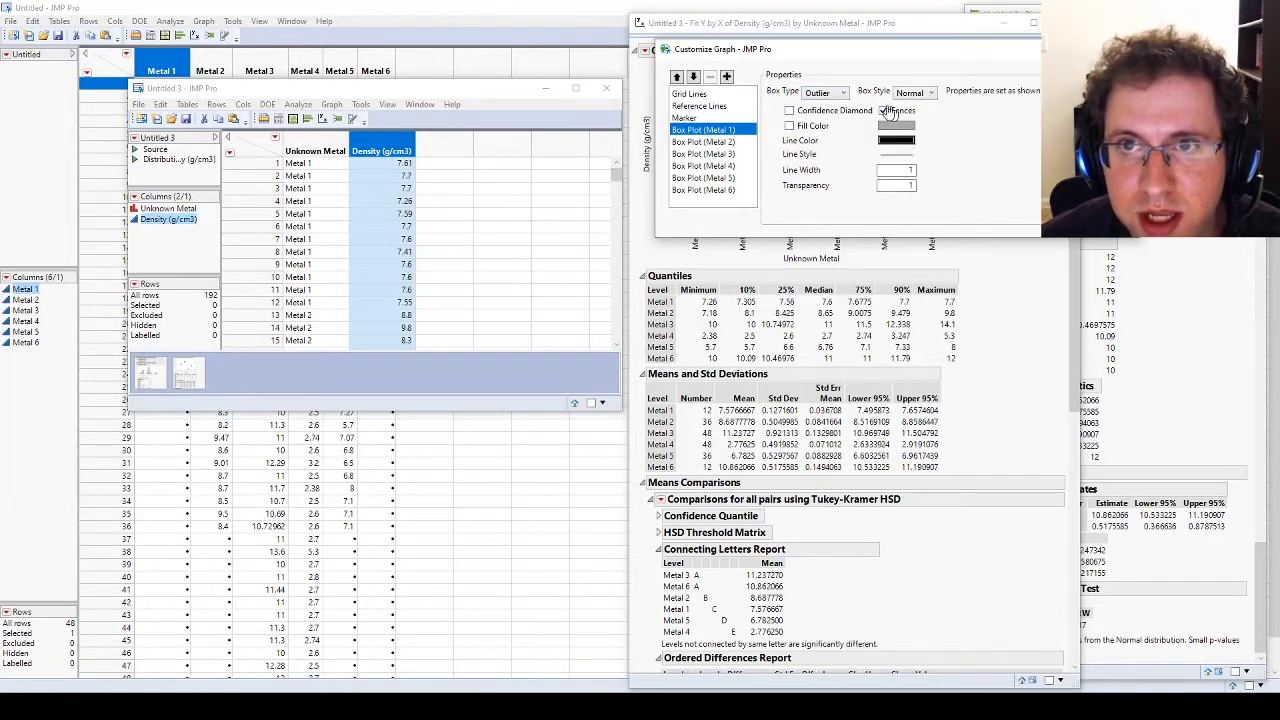
# Step: Set the line color of the Metal 2 through Metal 6 box plots to black
pyautogui.click(705, 142)
pyautogui.click(896, 141)
pyautogui.click(904, 156)
pyautogui.click(730, 154)
pyautogui.click(897, 141)
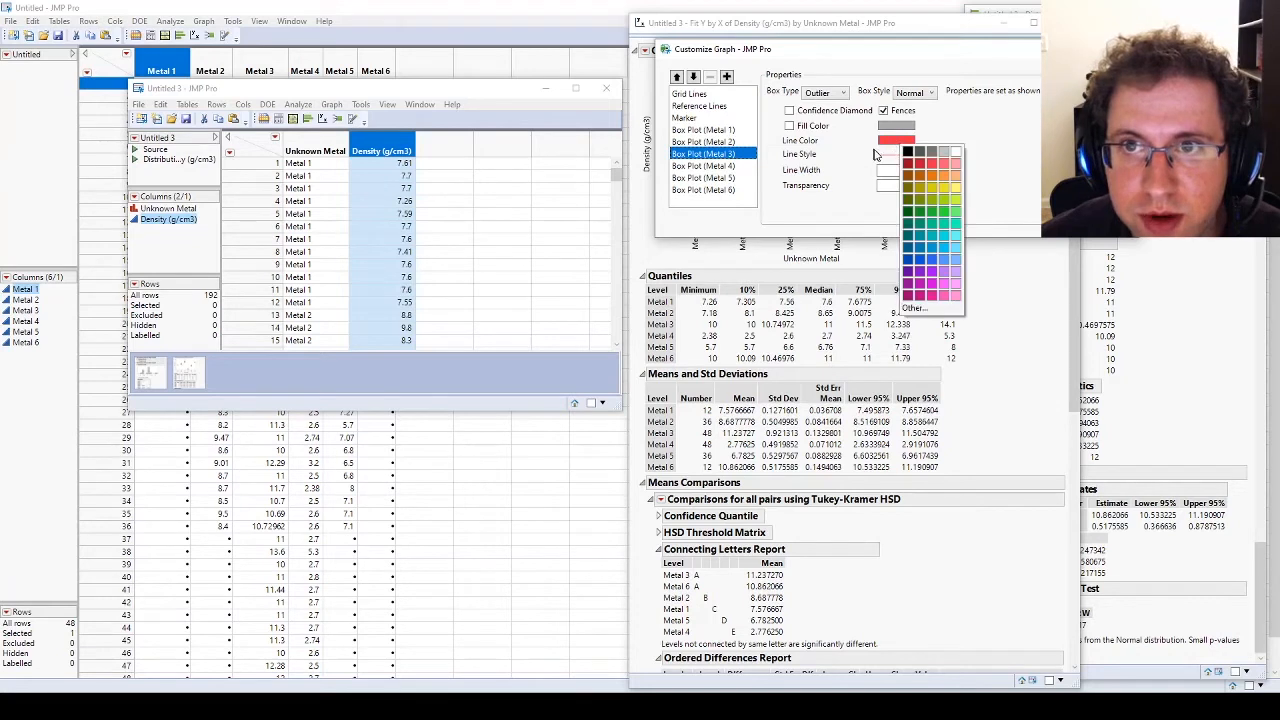
pyautogui.click(909, 154)
pyautogui.click(733, 166)
pyautogui.click(896, 141)
pyautogui.click(898, 145)
pyautogui.click(720, 178)
pyautogui.click(896, 141)
pyautogui.click(896, 146)
pyautogui.click(738, 190)
pyautogui.click(896, 141)
pyautogui.click(896, 146)
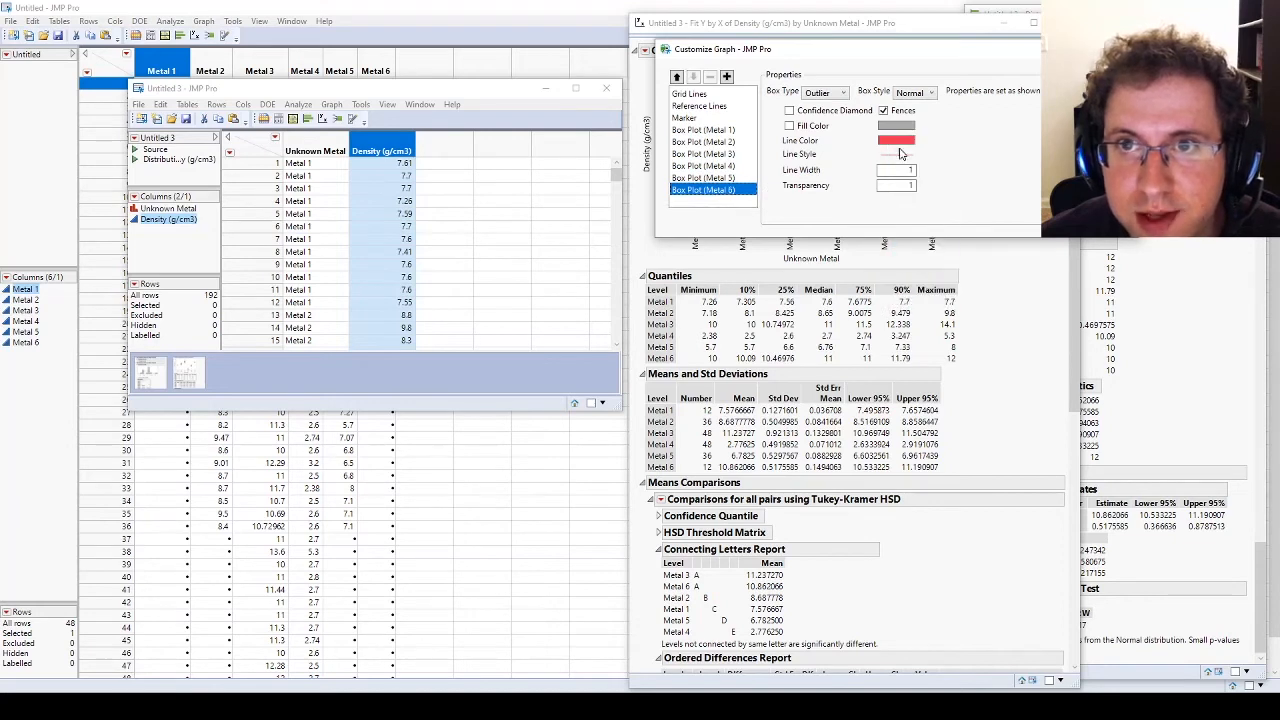
# Step: Set the line width of all six metals' box plots to 2
pyautogui.doubleClick(907, 171)
pyautogui.write('2')
pyautogui.click(718, 178)
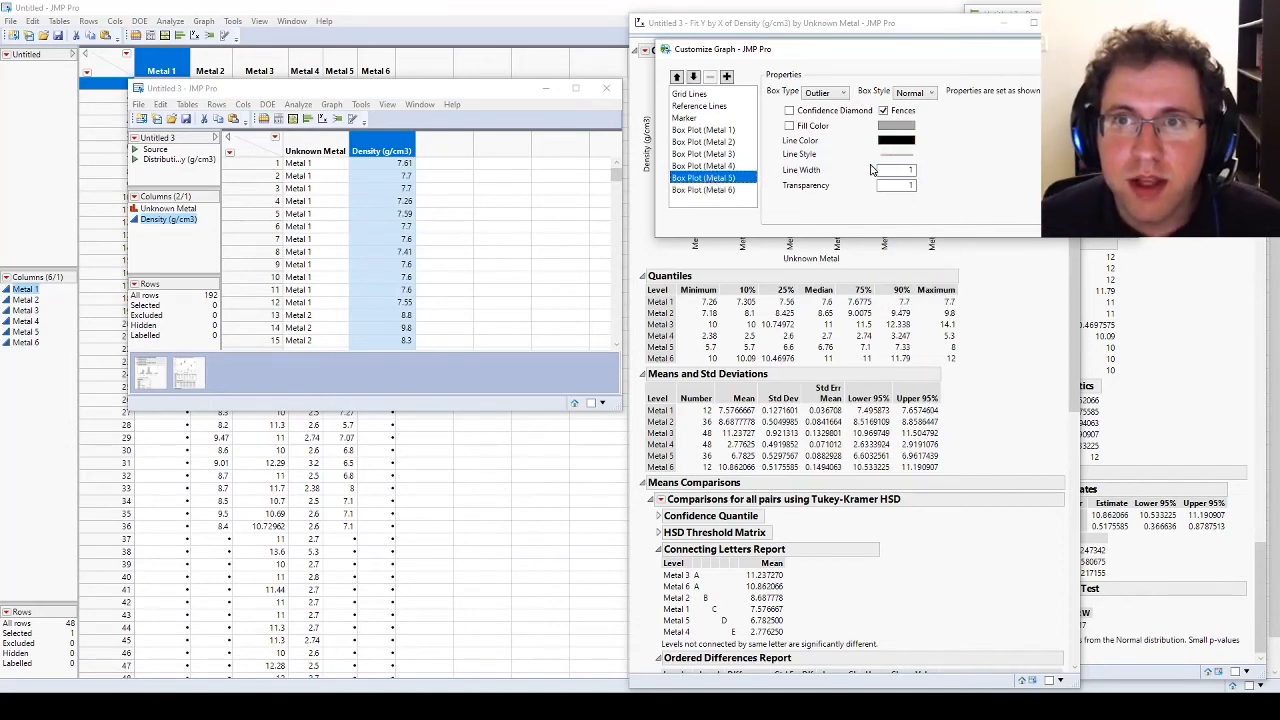
pyautogui.click(722, 166)
pyautogui.click(725, 154)
pyautogui.doubleClick(906, 171)
pyautogui.write('2')
pyautogui.click(713, 142)
pyautogui.doubleClick(897, 170)
pyautogui.write('2')
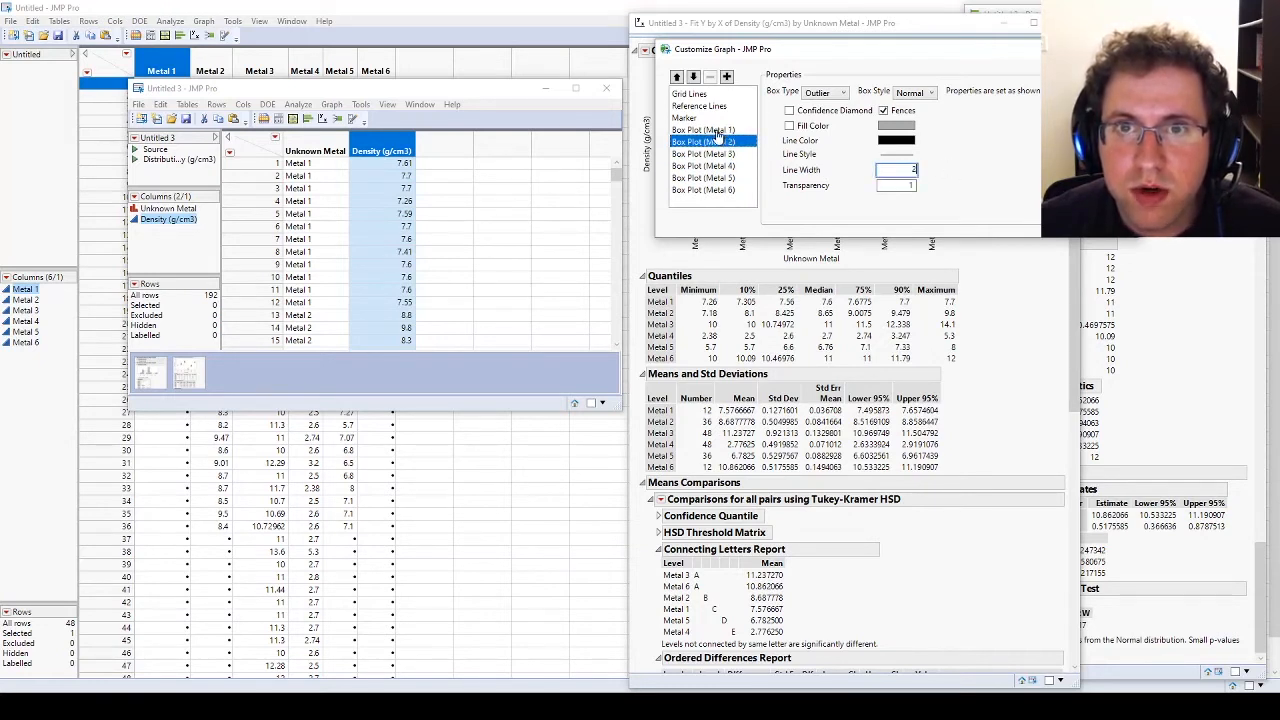
pyautogui.click(717, 132)
pyautogui.doubleClick(894, 170)
pyautogui.write('2')
# Step: Set the transparency of the plot's data point markers to 0.5
pyautogui.click(711, 119)
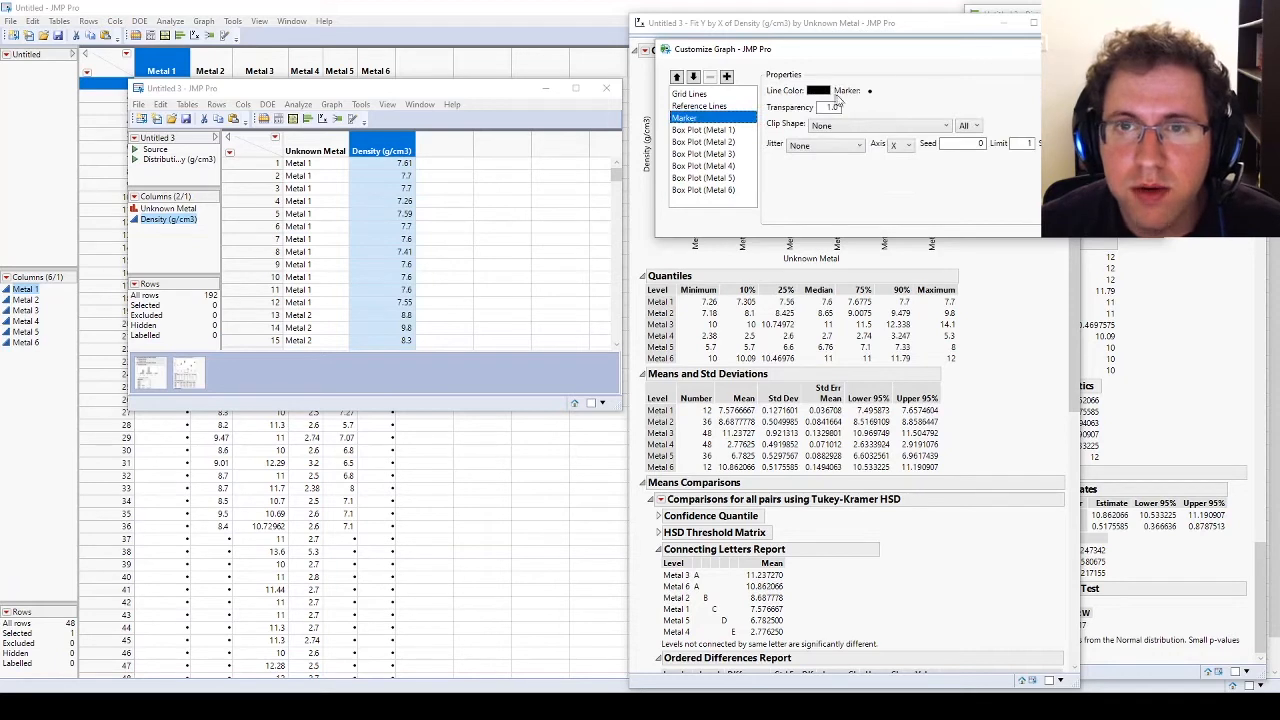
pyautogui.click(866, 92)
pyautogui.click(883, 101)
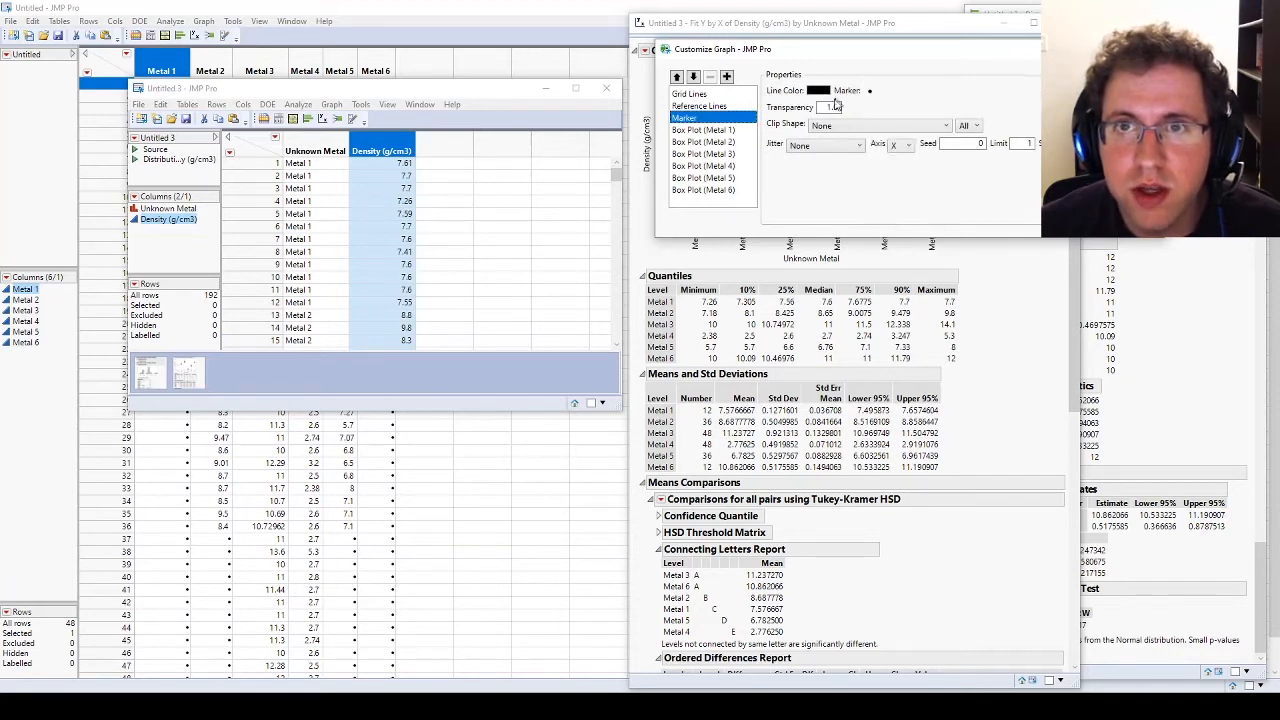
pyautogui.doubleClick(831, 107)
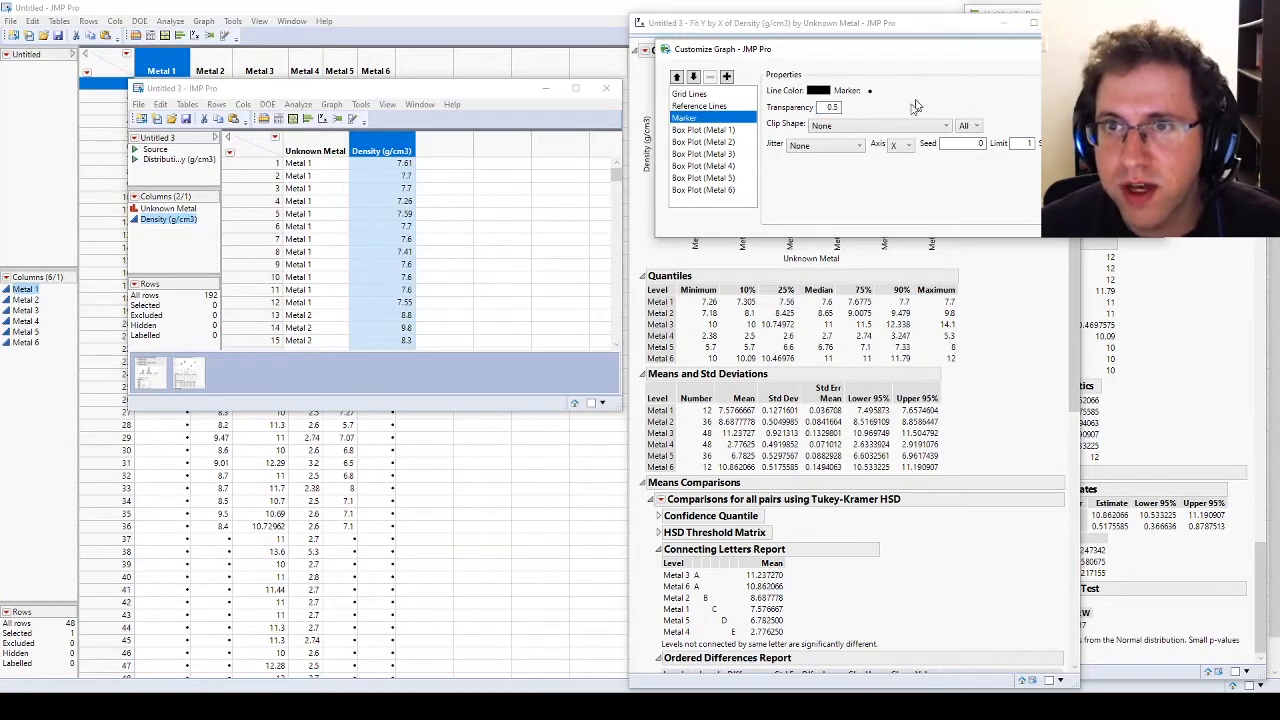
# Step: Uncover the Customize Graph dialog's full settings and set the marker jitter to Centered Grid
pyautogui.click(830, 145)
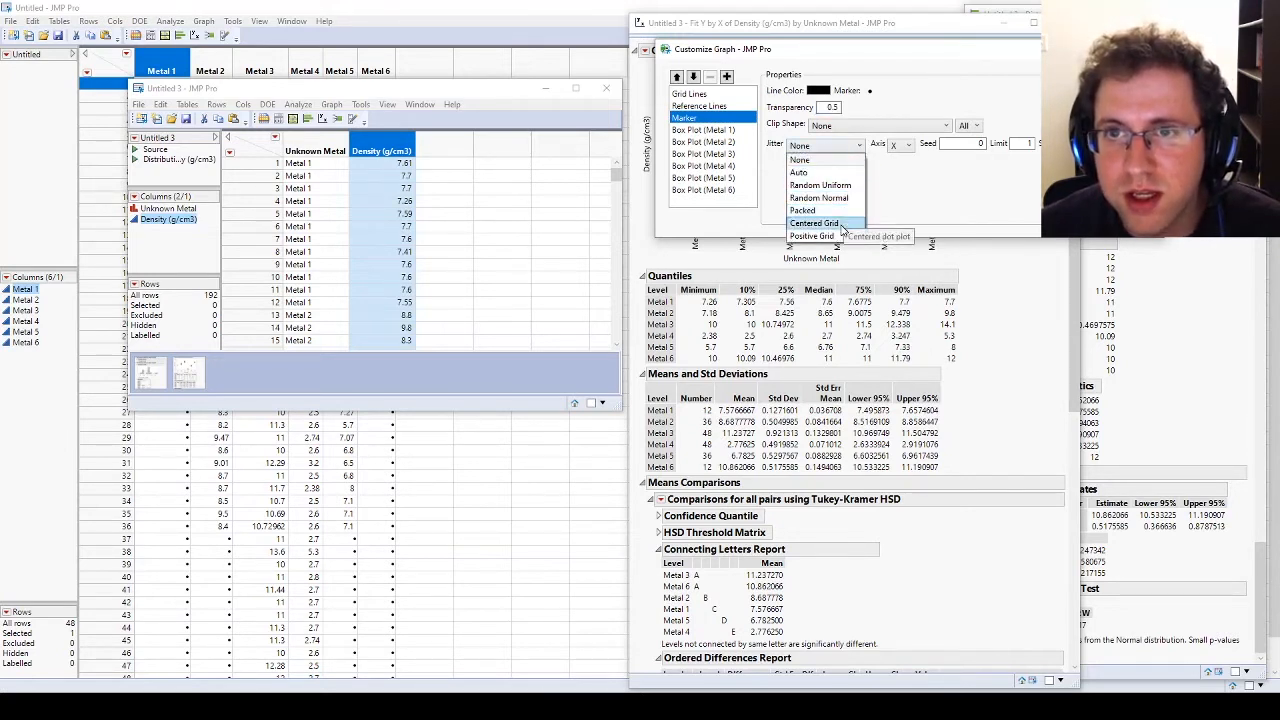
pyautogui.click(882, 57)
pyautogui.moveTo(882, 57); pyautogui.dragTo(340, 120)
pyautogui.click(283, 208)
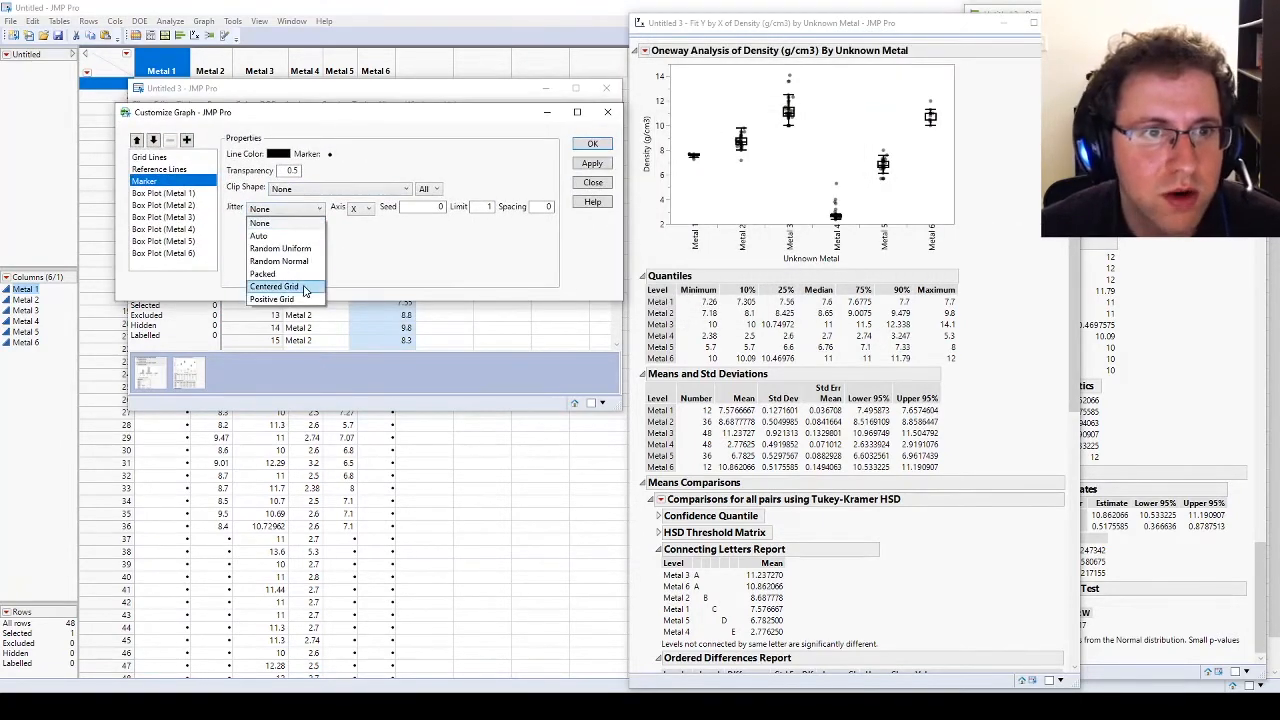
pyautogui.click(305, 287)
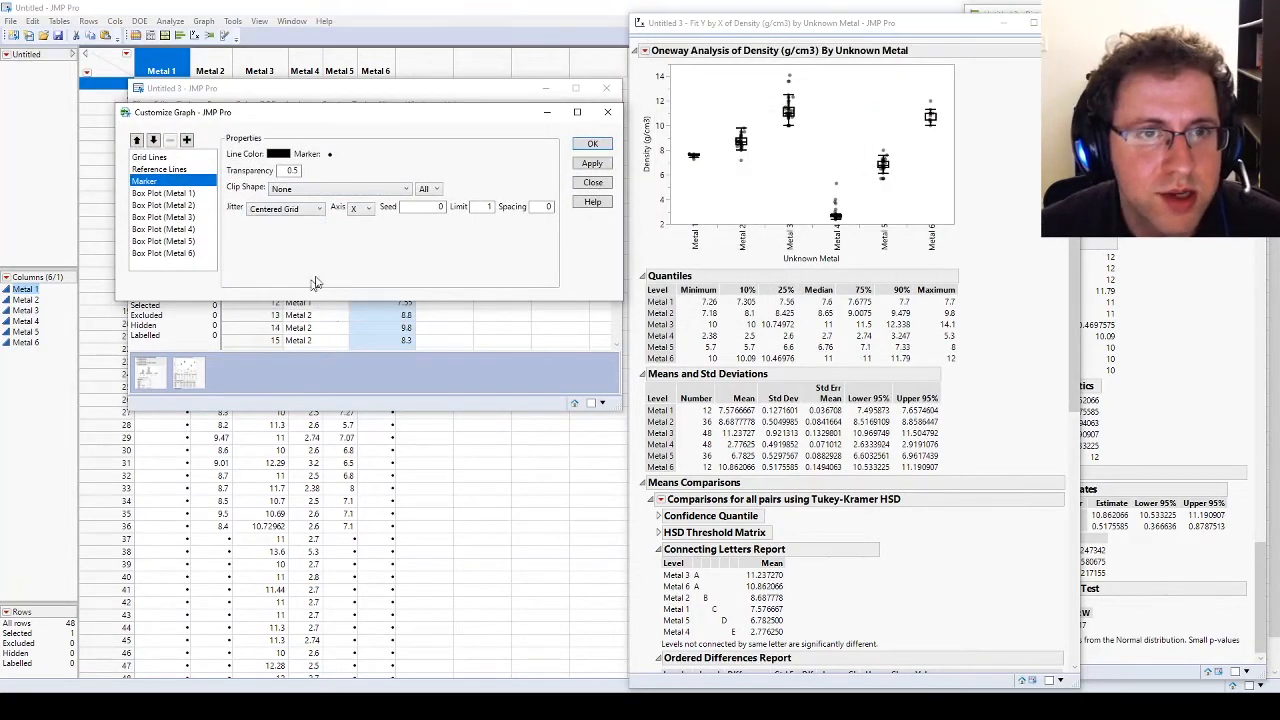
# Step: Try a marker jitter spacing of 1, and set it to 0.5
pyautogui.doubleClick(544, 207)
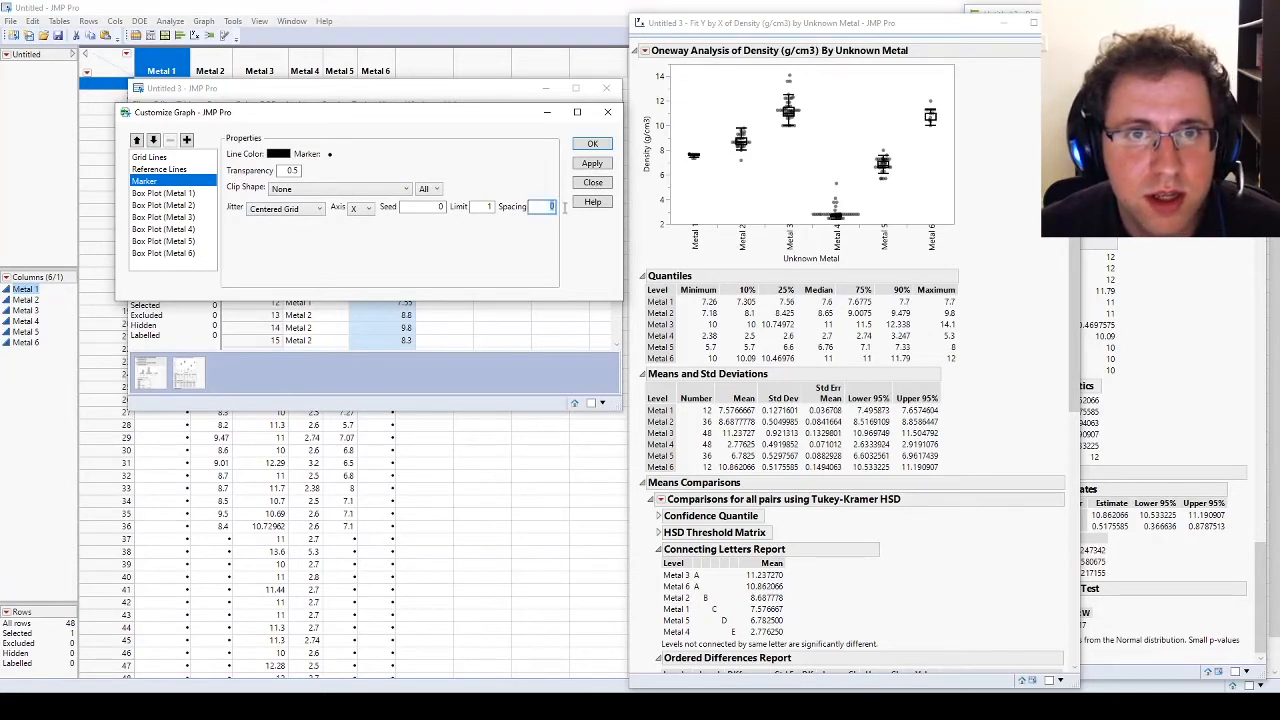
pyautogui.doubleClick(485, 206)
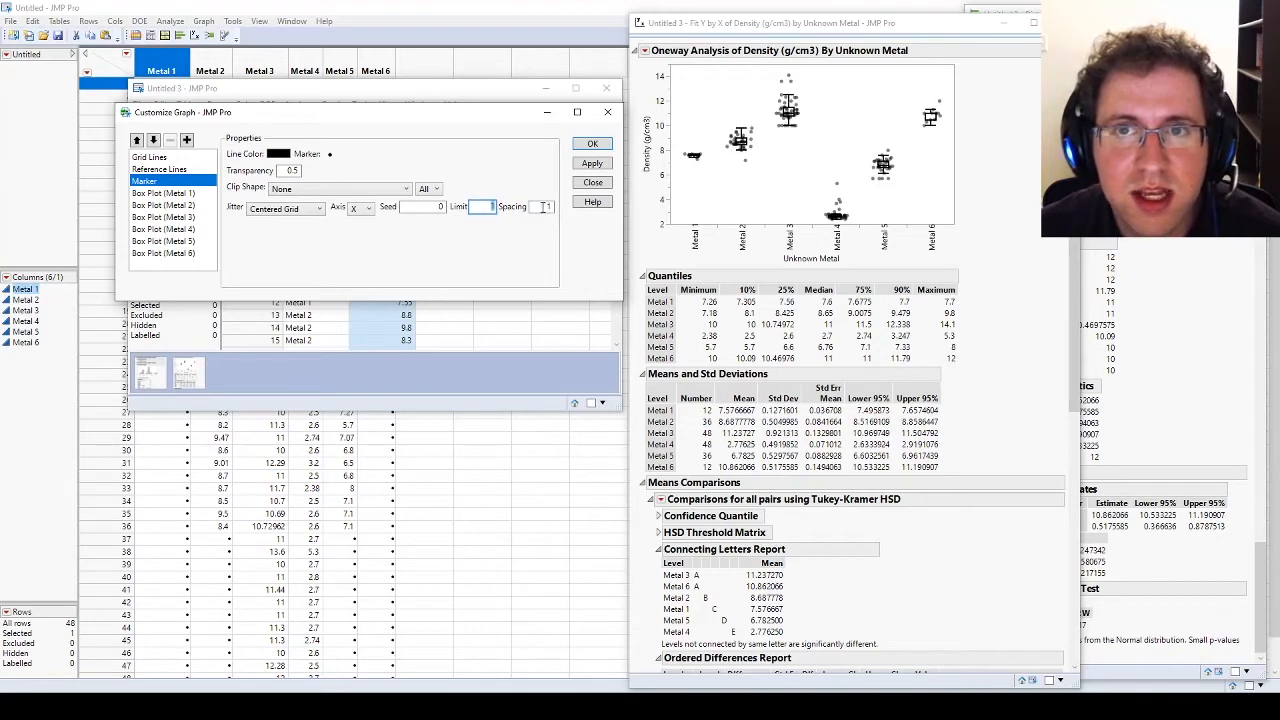
pyautogui.doubleClick(546, 207)
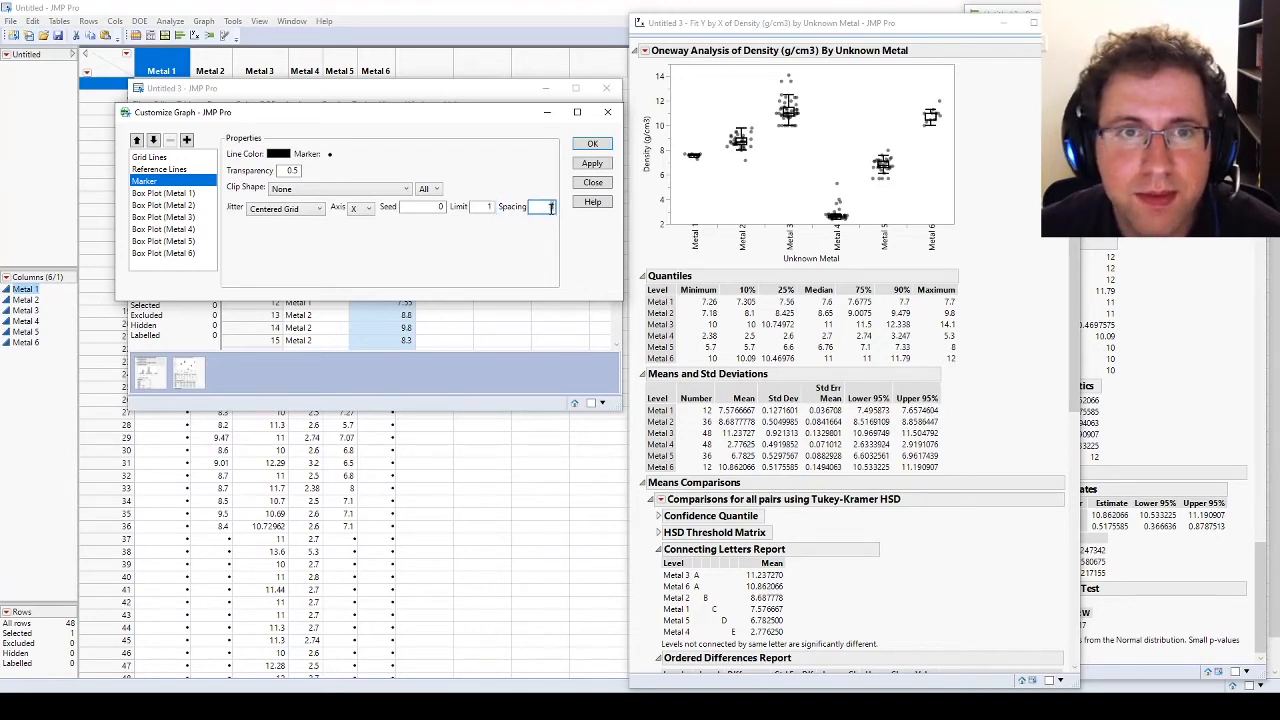
# Step: Accept the marker jitter settings for the oneway plot and move its report window clear of the data table
pyautogui.doubleClick(484, 206)
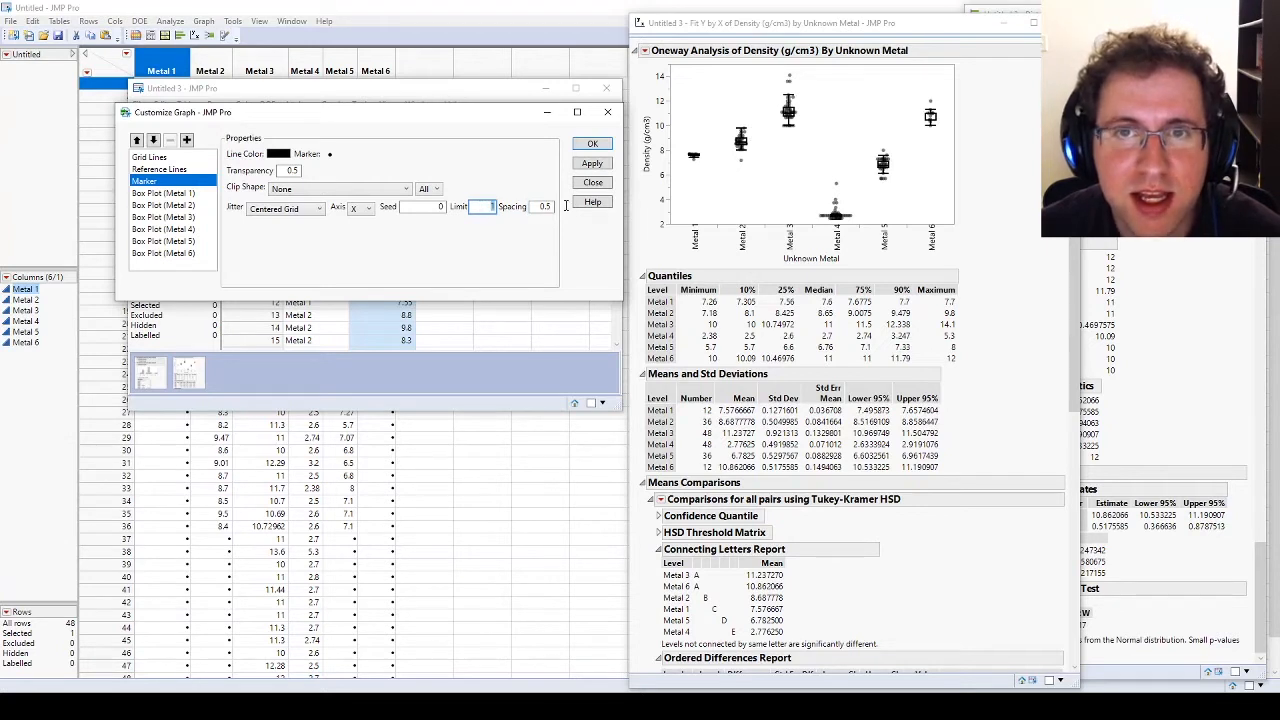
pyautogui.click(591, 144)
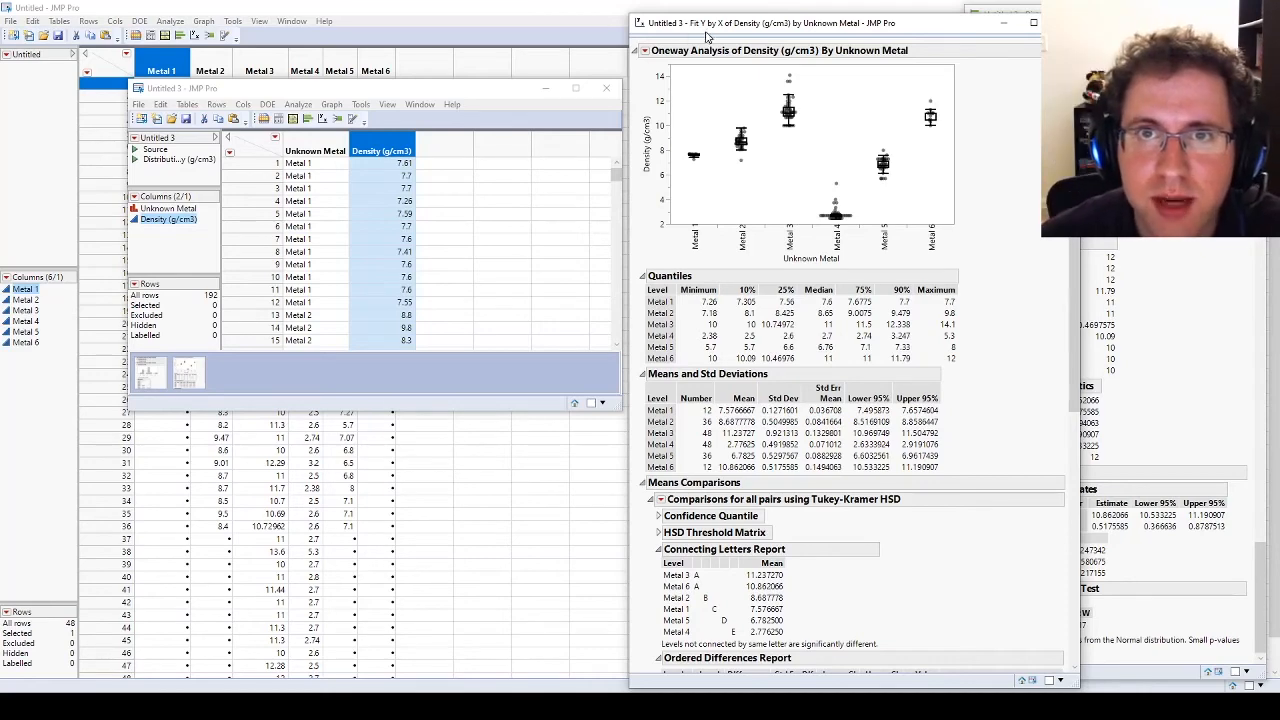
pyautogui.moveTo(910, 26); pyautogui.dragTo(940, 18)
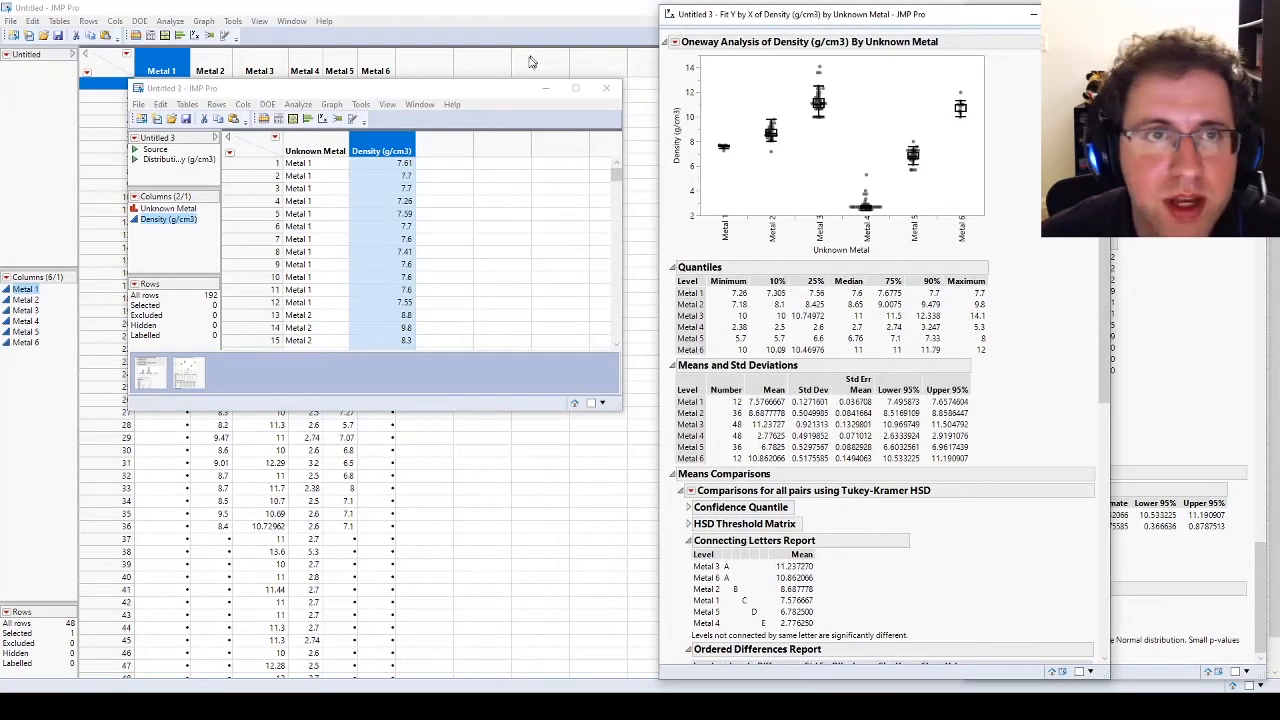
# Step: Start Graph Builder on the Untitled 3 table and plot Density (g/cm3) on Y against Unknown Metal on X
pyautogui.click(430, 95)
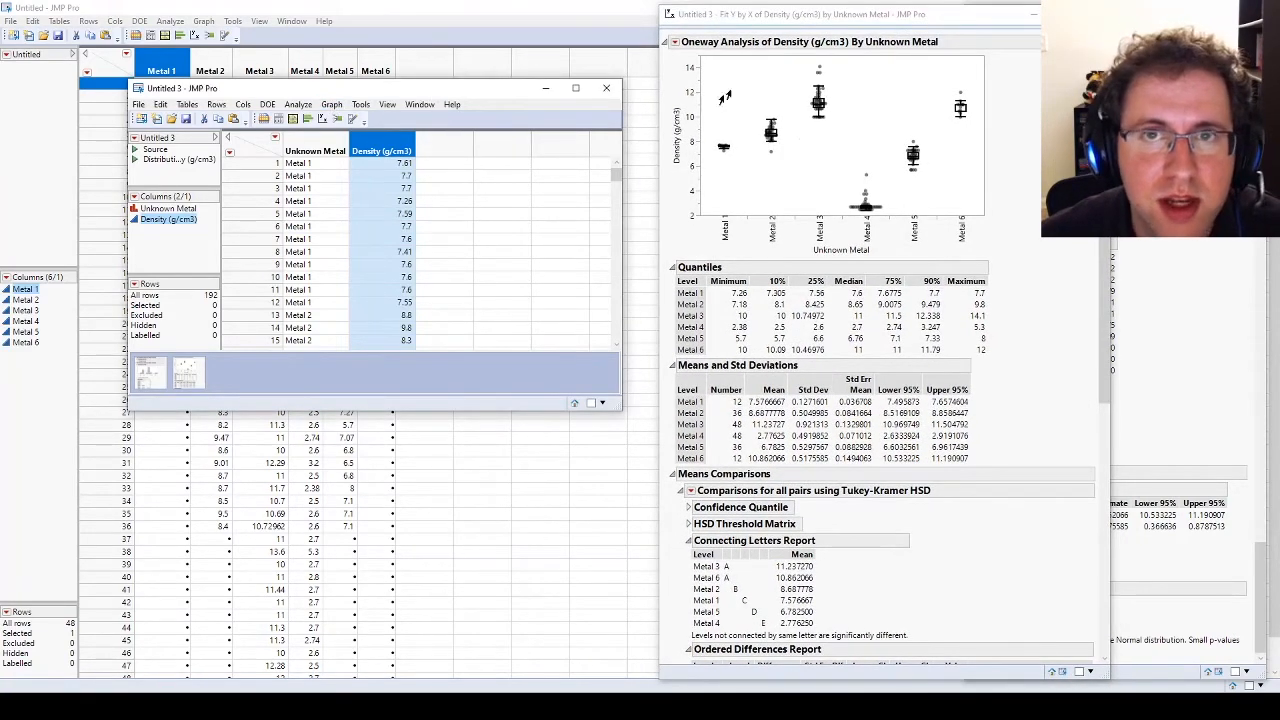
pyautogui.scroll(-3, 780, 505)
pyautogui.scroll(-5, 785, 490)
pyautogui.scroll(8, 785, 490)
pyautogui.click(331, 104)
pyautogui.click(355, 121)
pyautogui.moveTo(654, 82); pyautogui.dragTo(474, 110)
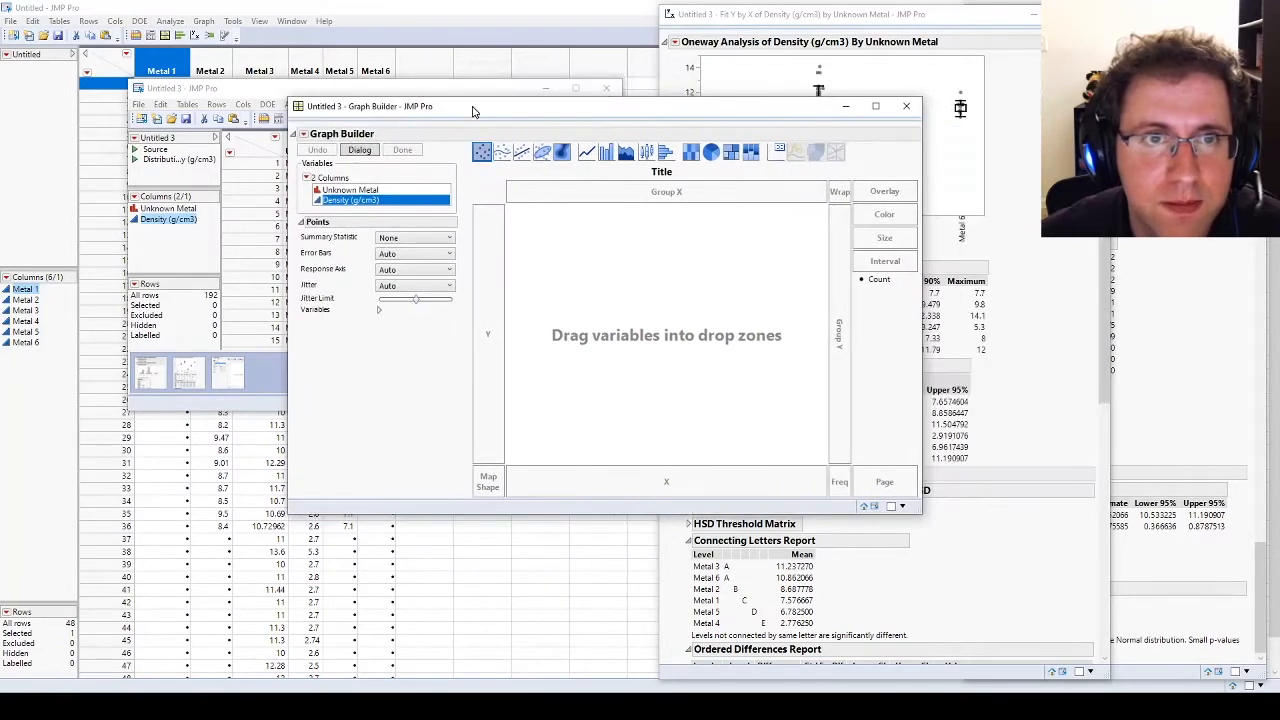
pyautogui.moveTo(333, 203); pyautogui.dragTo(487, 337)
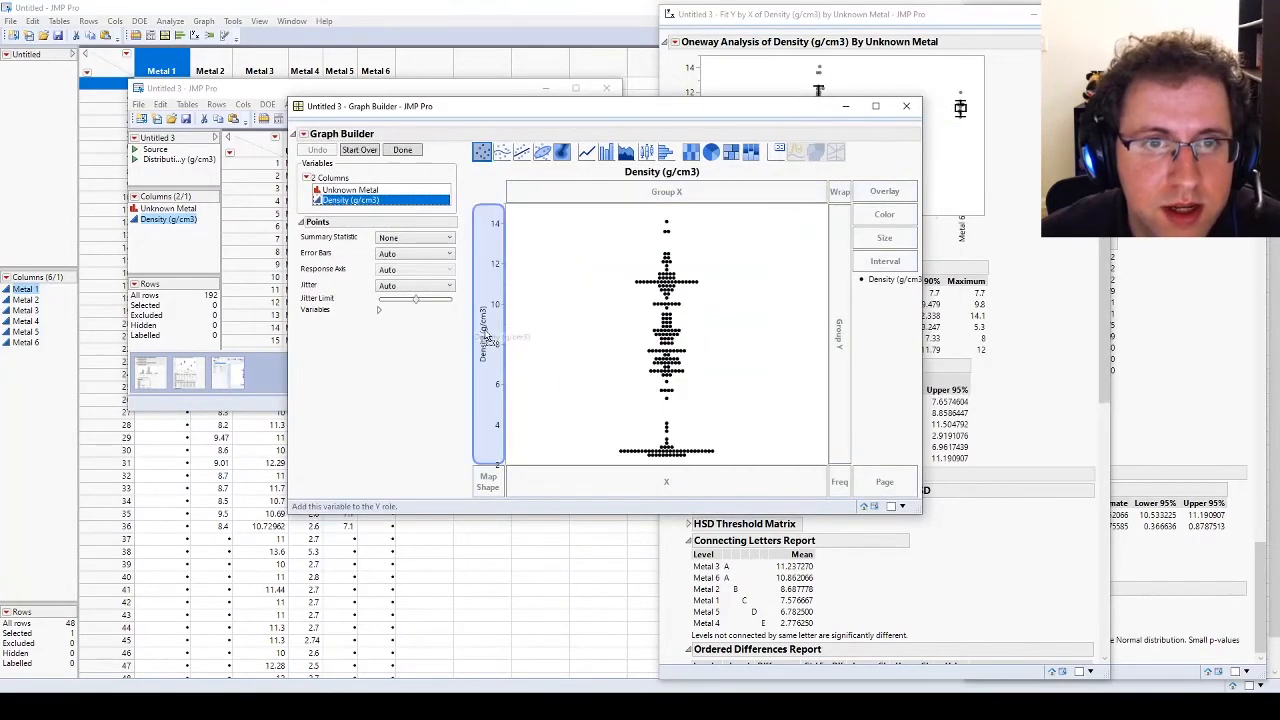
pyautogui.moveTo(330, 190); pyautogui.dragTo(663, 486)
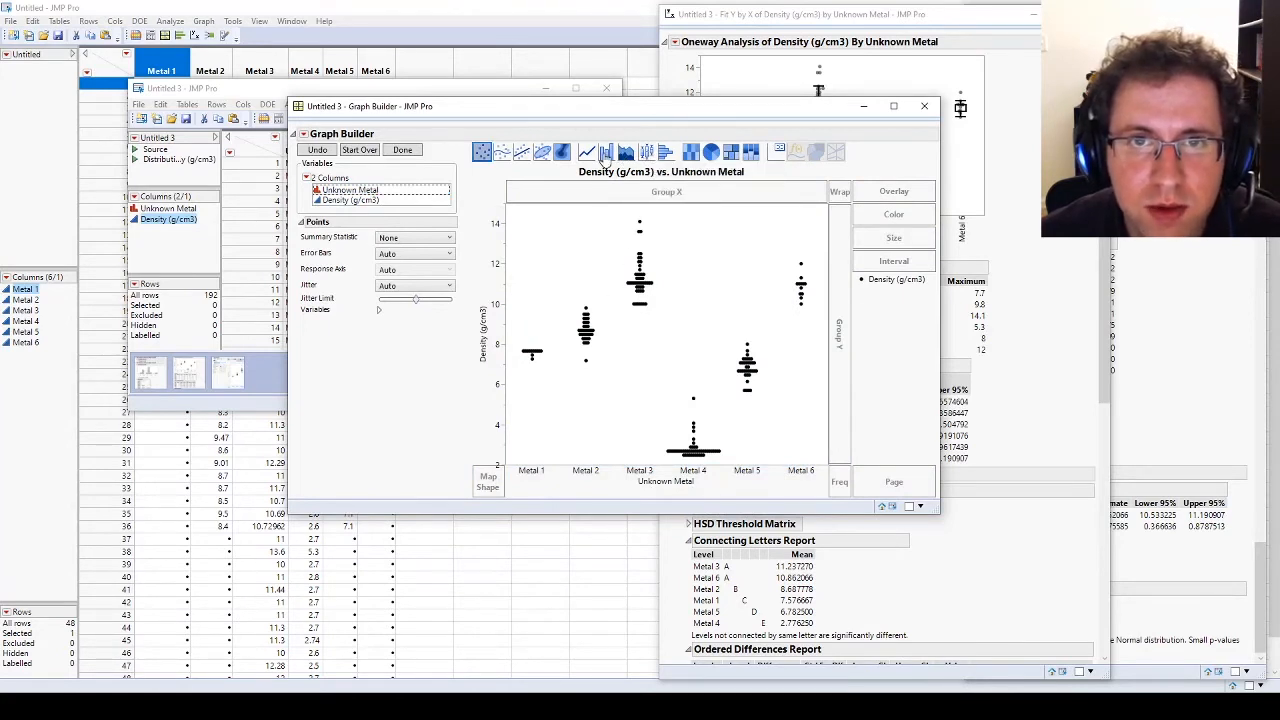
# Step: Change the graph to a bar chart of means with standard deviation error bars
pyautogui.click(606, 153)
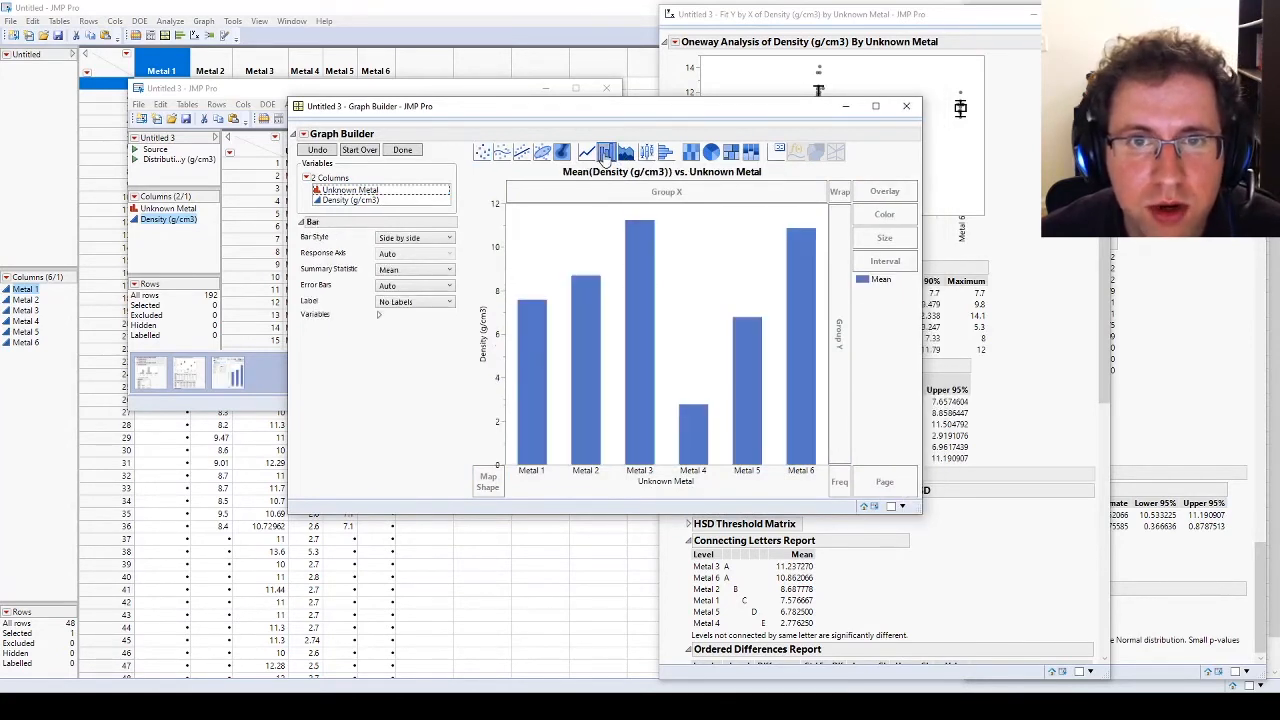
pyautogui.click(430, 289)
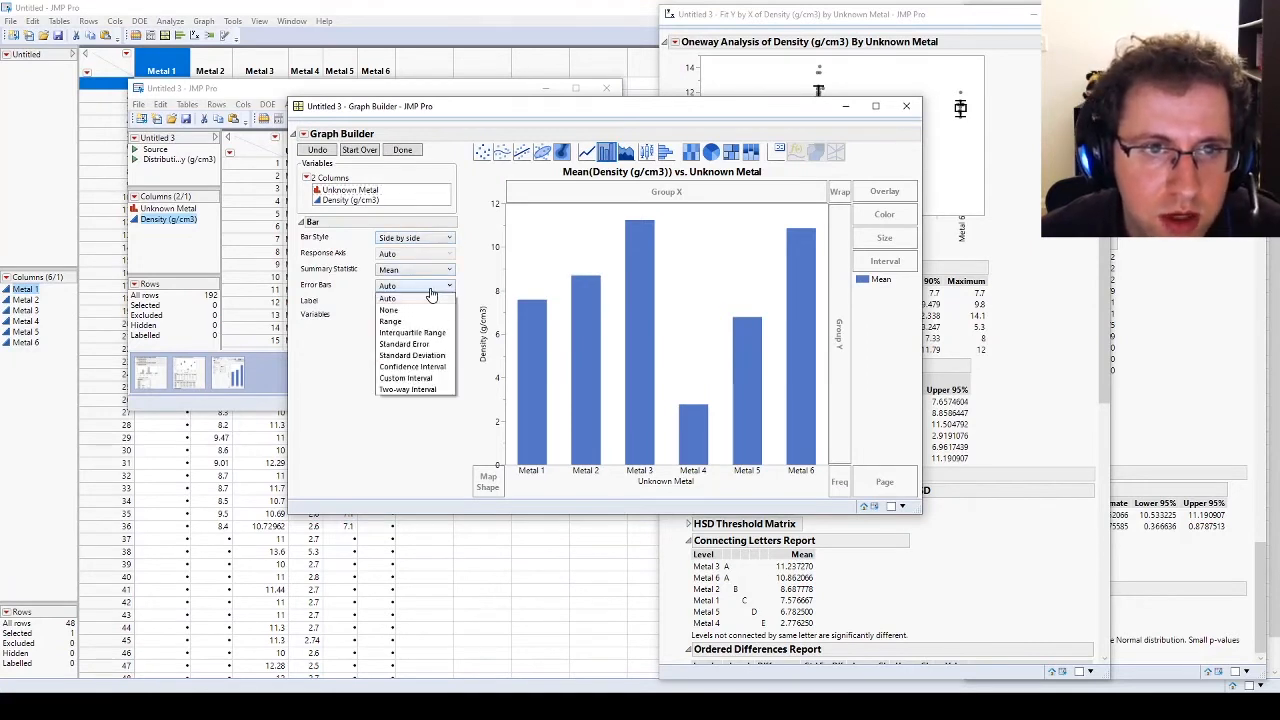
pyautogui.click(430, 357)
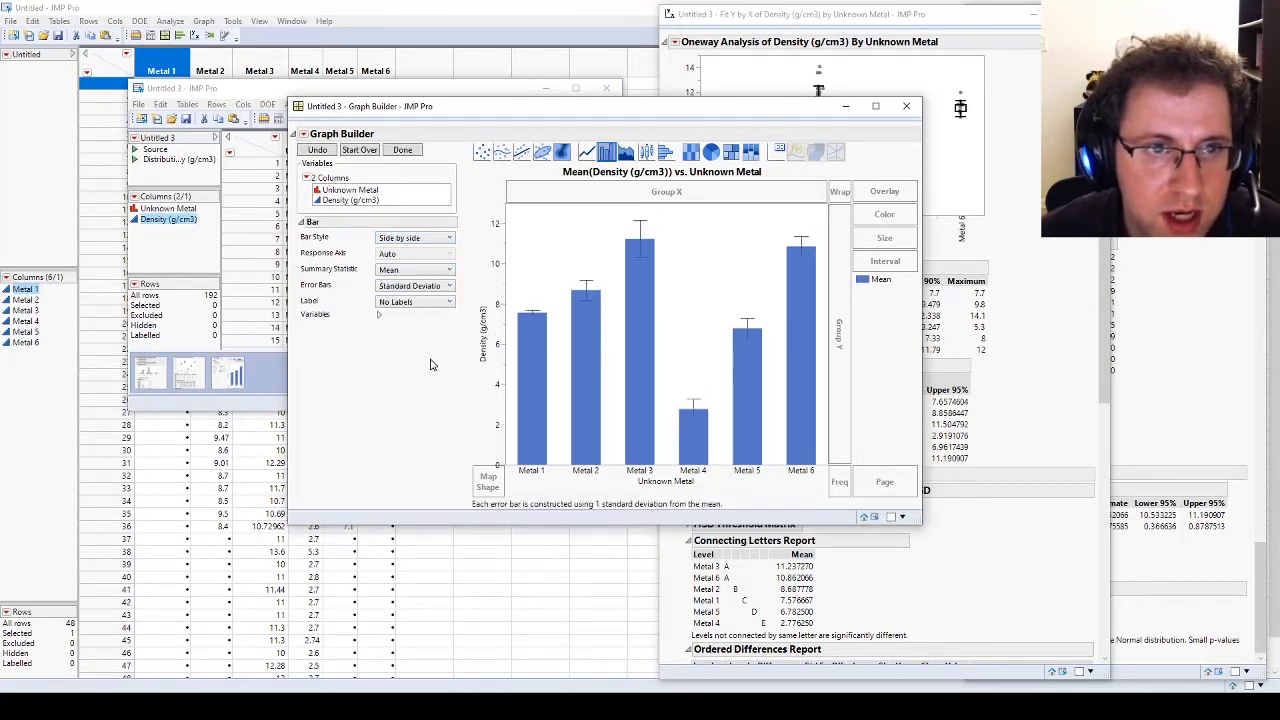
# Step: Try Median and N as the bar chart's summary statistic, set it back to Mean, and keep the standard deviation error bars
pyautogui.click(417, 272)
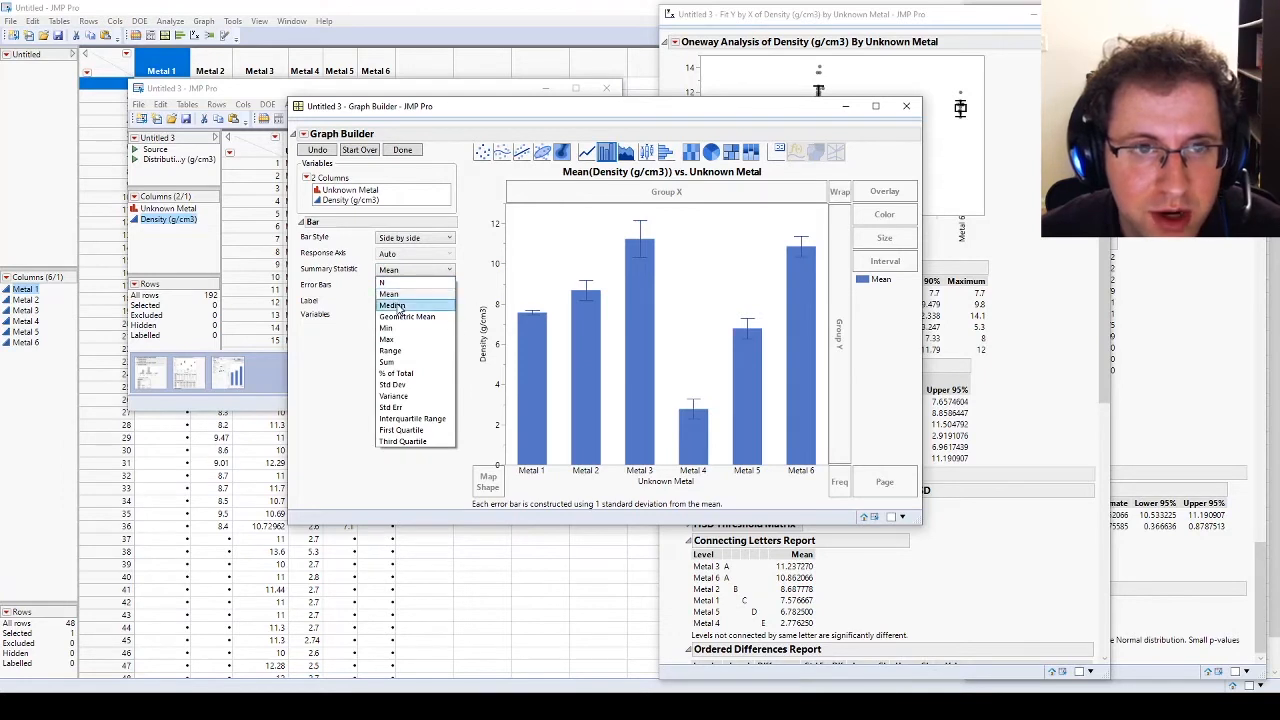
pyautogui.click(398, 305)
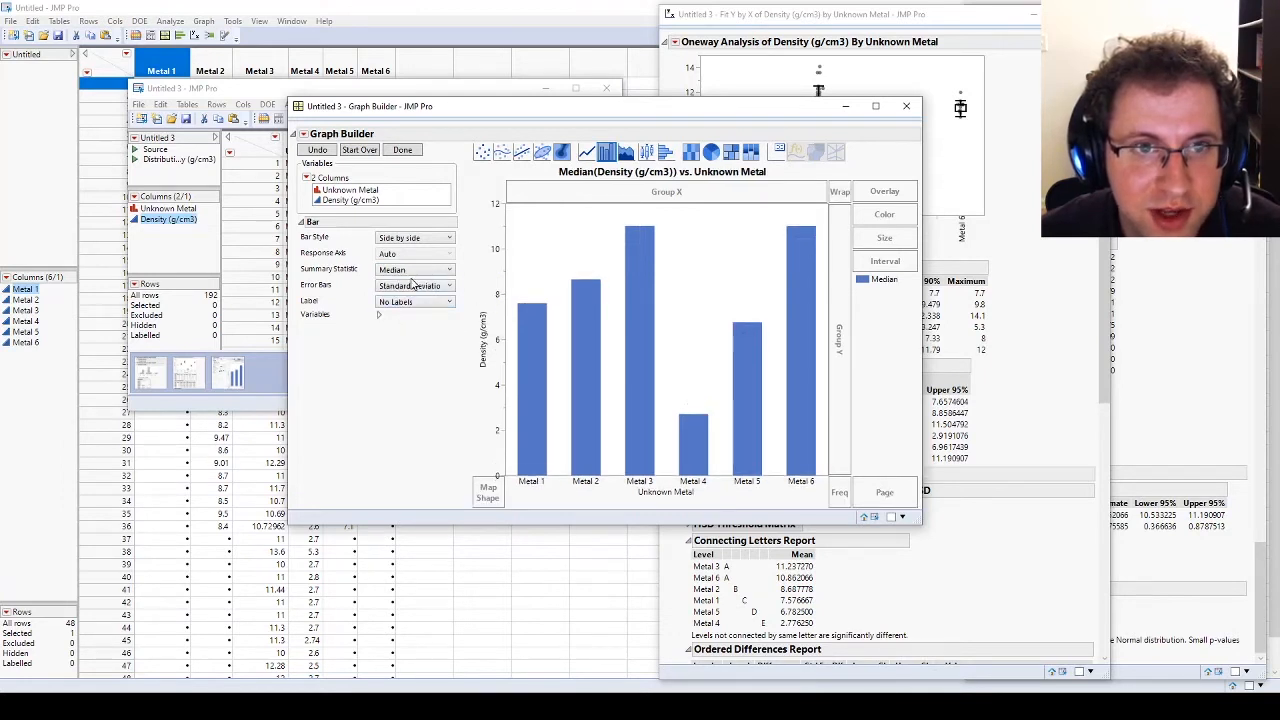
pyautogui.click(410, 270)
pyautogui.click(396, 283)
pyautogui.click(415, 272)
pyautogui.click(405, 295)
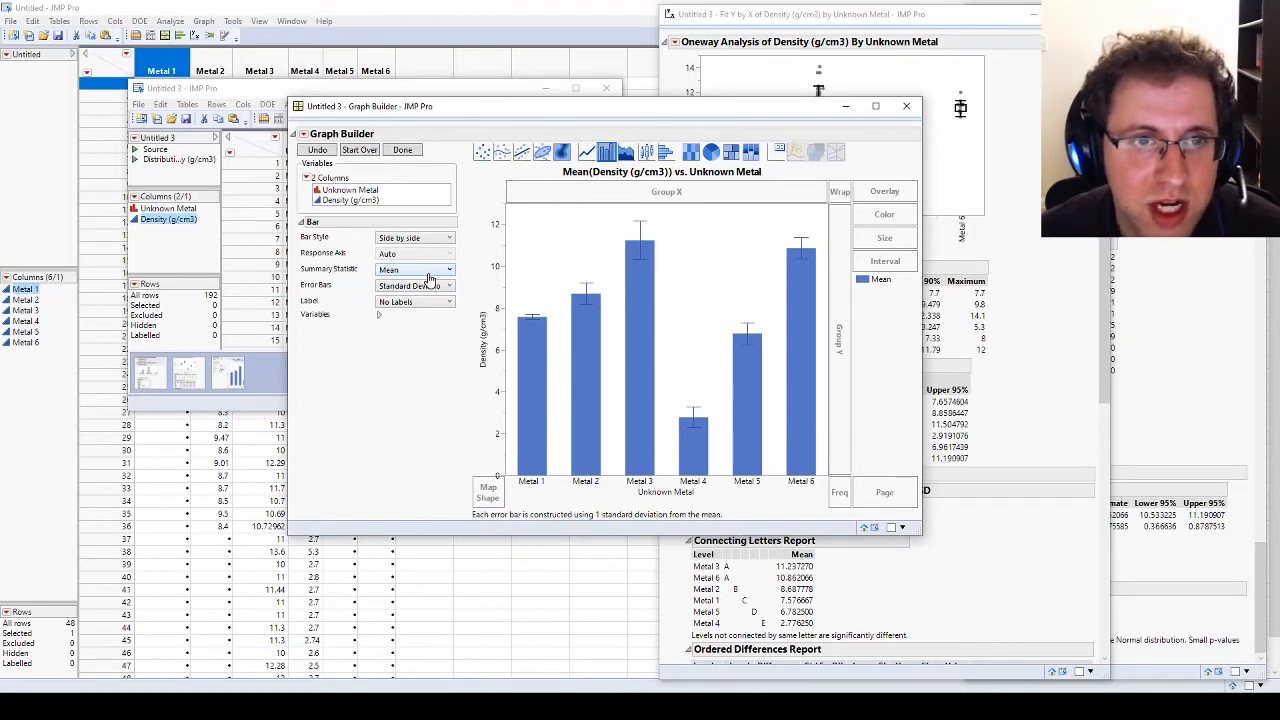
pyautogui.click(447, 287)
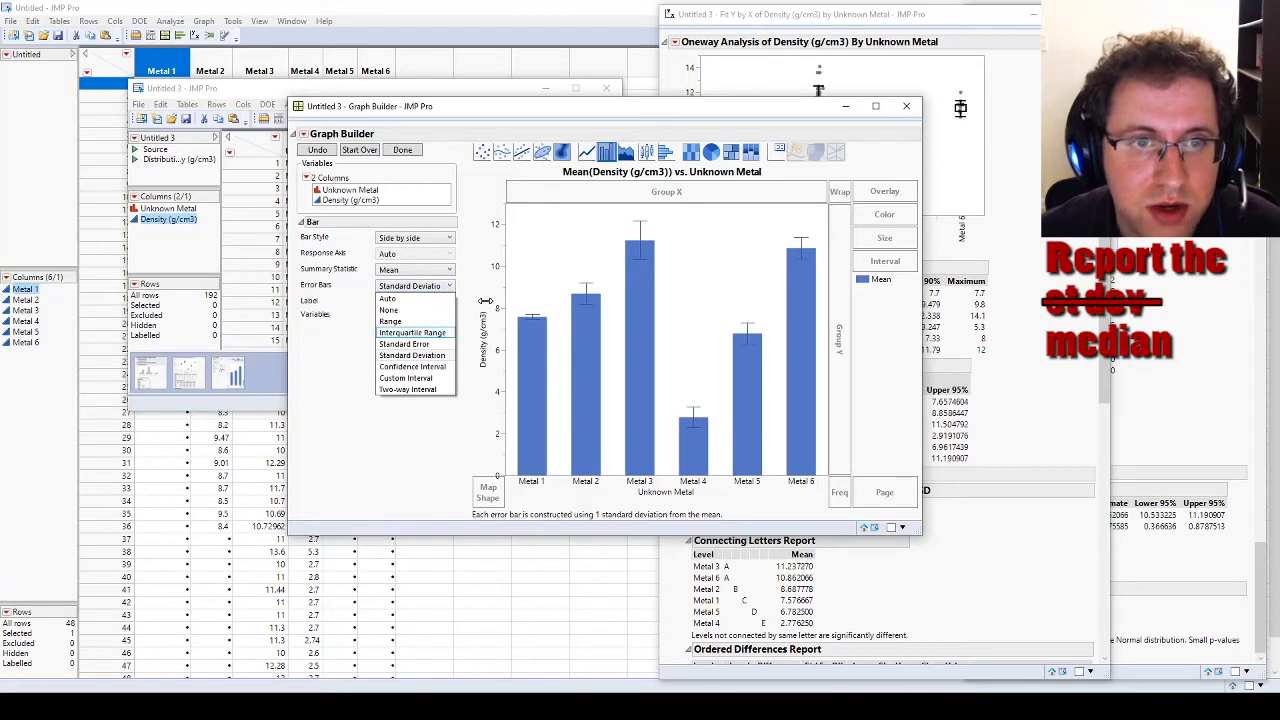
pyautogui.click(484, 297)
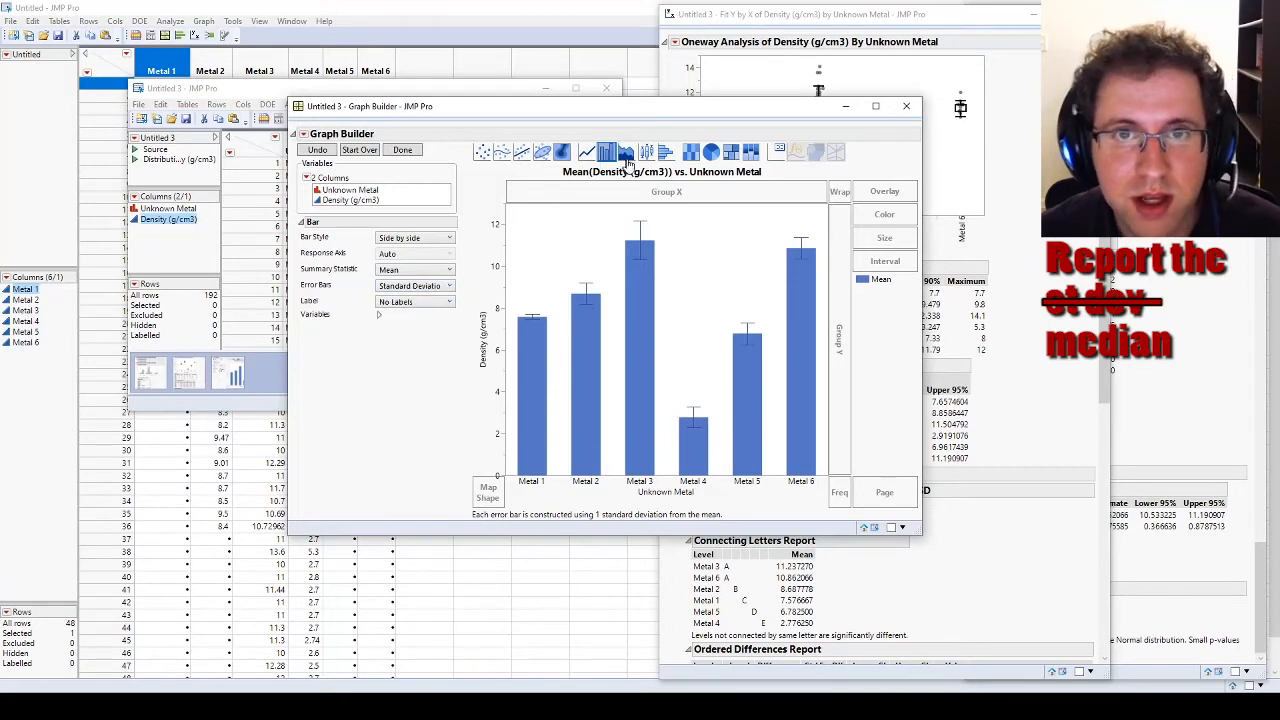
# Step: Change the graph to box plots, try the Quantile box type, and keep the Outlier type with the Normal style
pyautogui.click(647, 152)
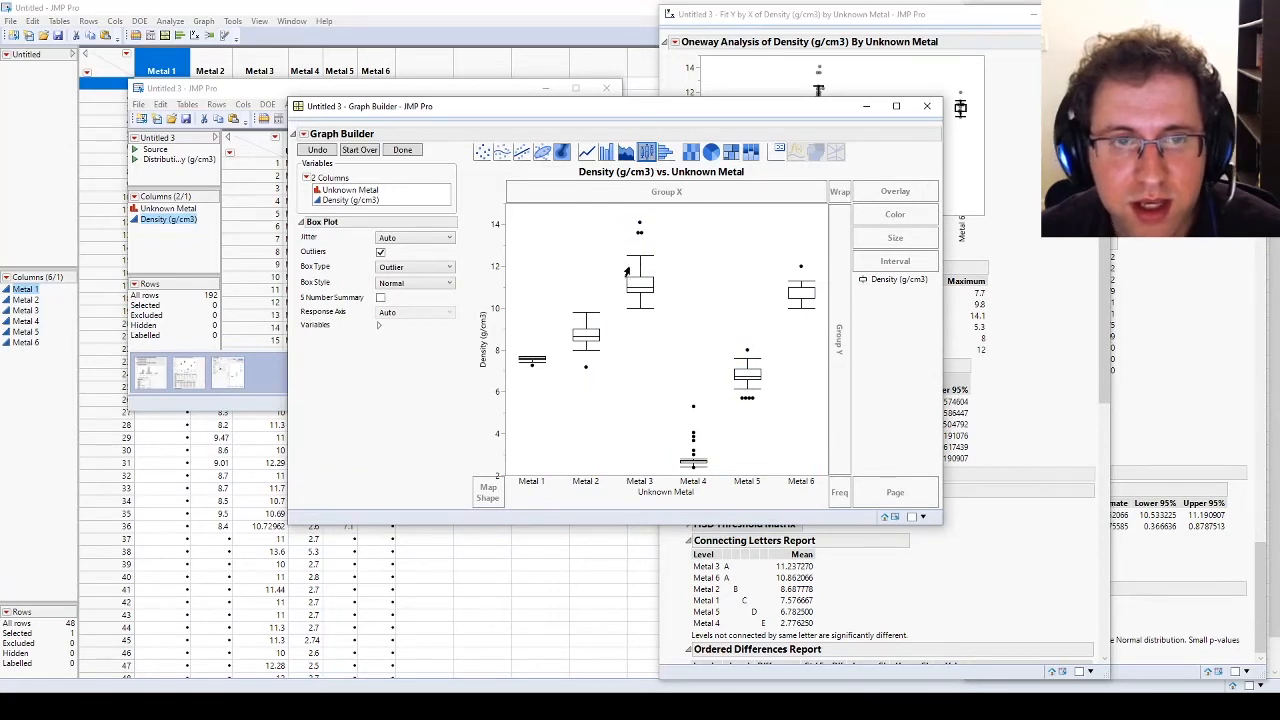
pyautogui.click(432, 268)
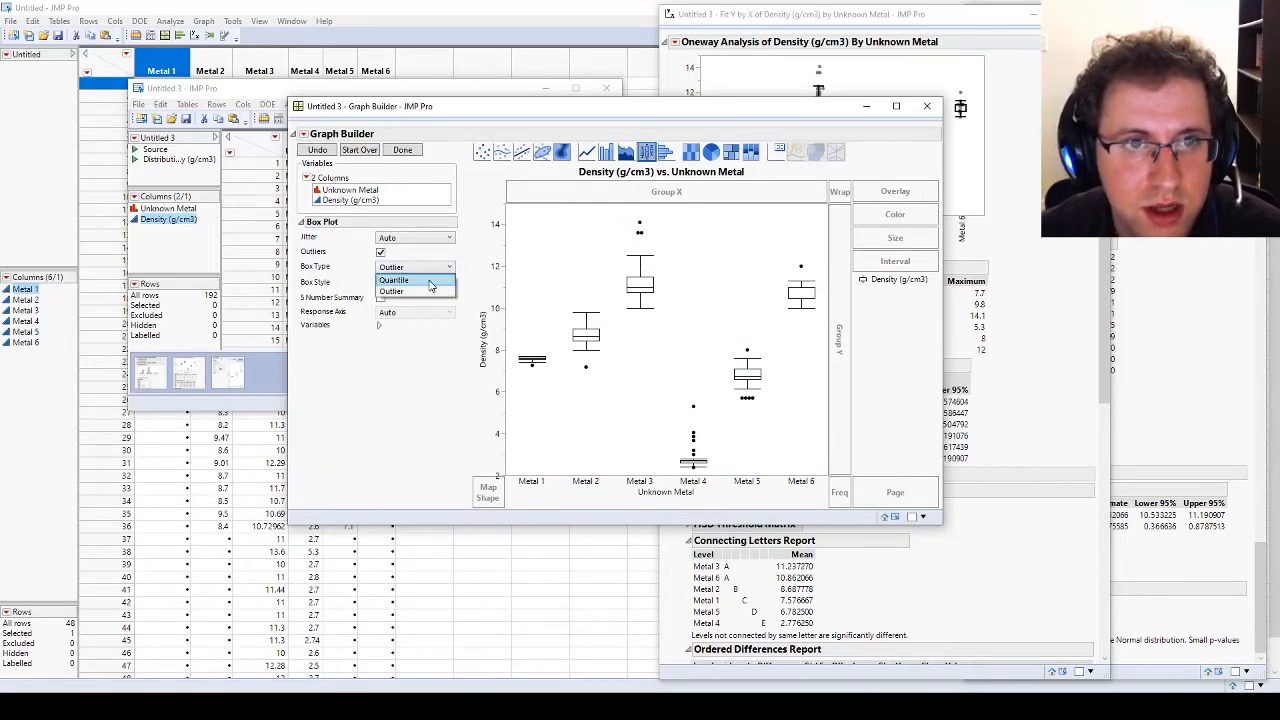
pyautogui.click(430, 285)
pyautogui.click(426, 268)
pyautogui.click(412, 277)
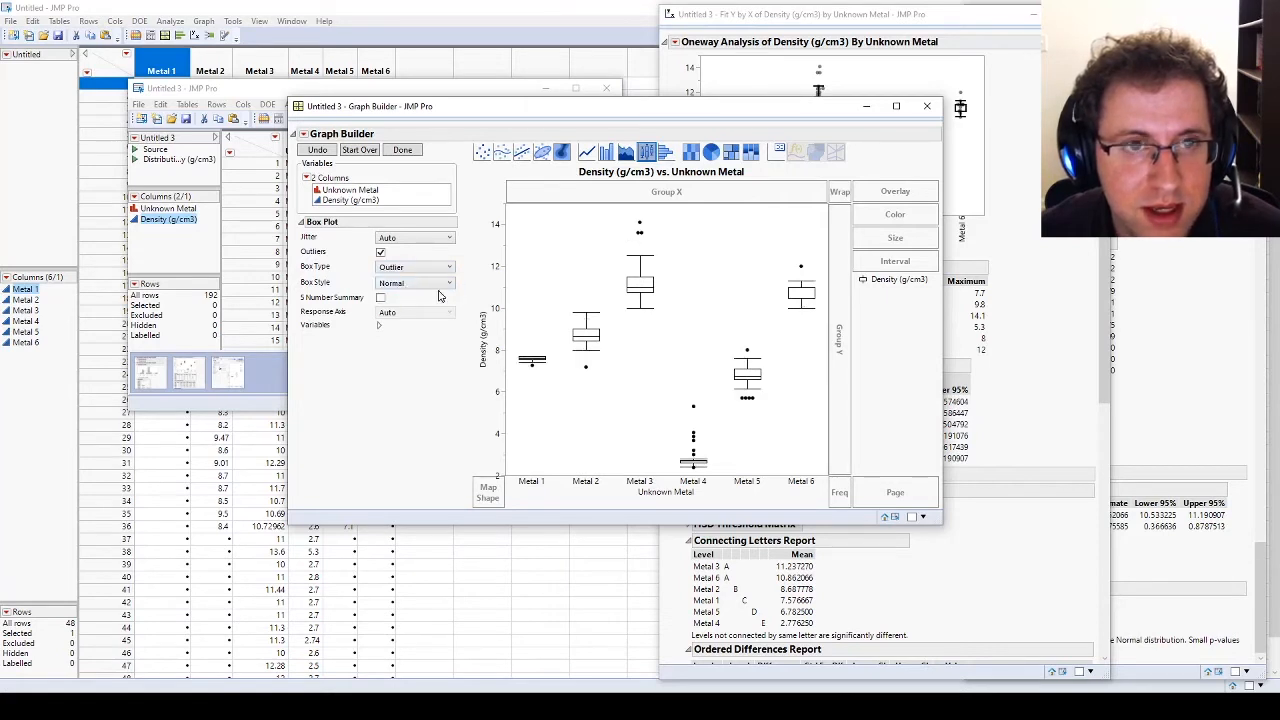
pyautogui.click(414, 284)
pyautogui.click(414, 284)
# Step: Try different jitter options for the box plots and set the jitter to Centered Grid
pyautogui.click(409, 240)
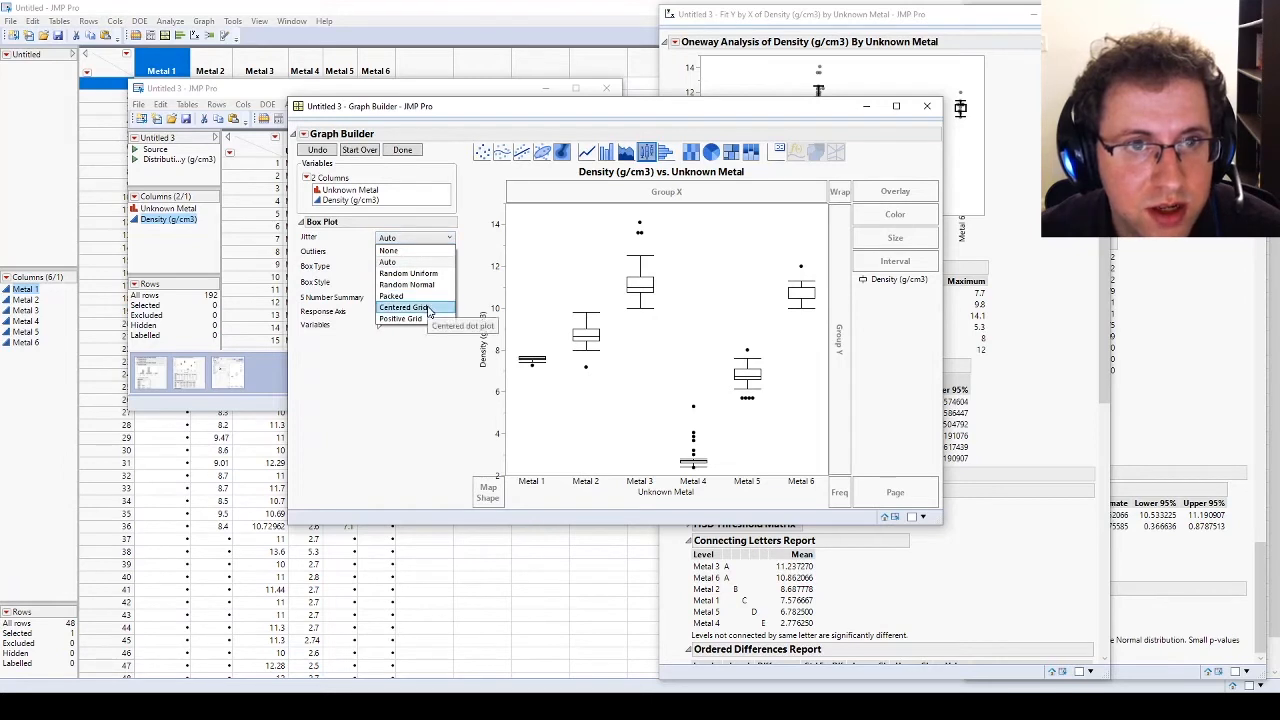
pyautogui.click(428, 312)
pyautogui.click(425, 241)
pyautogui.click(421, 251)
pyautogui.click(418, 240)
pyautogui.click(420, 310)
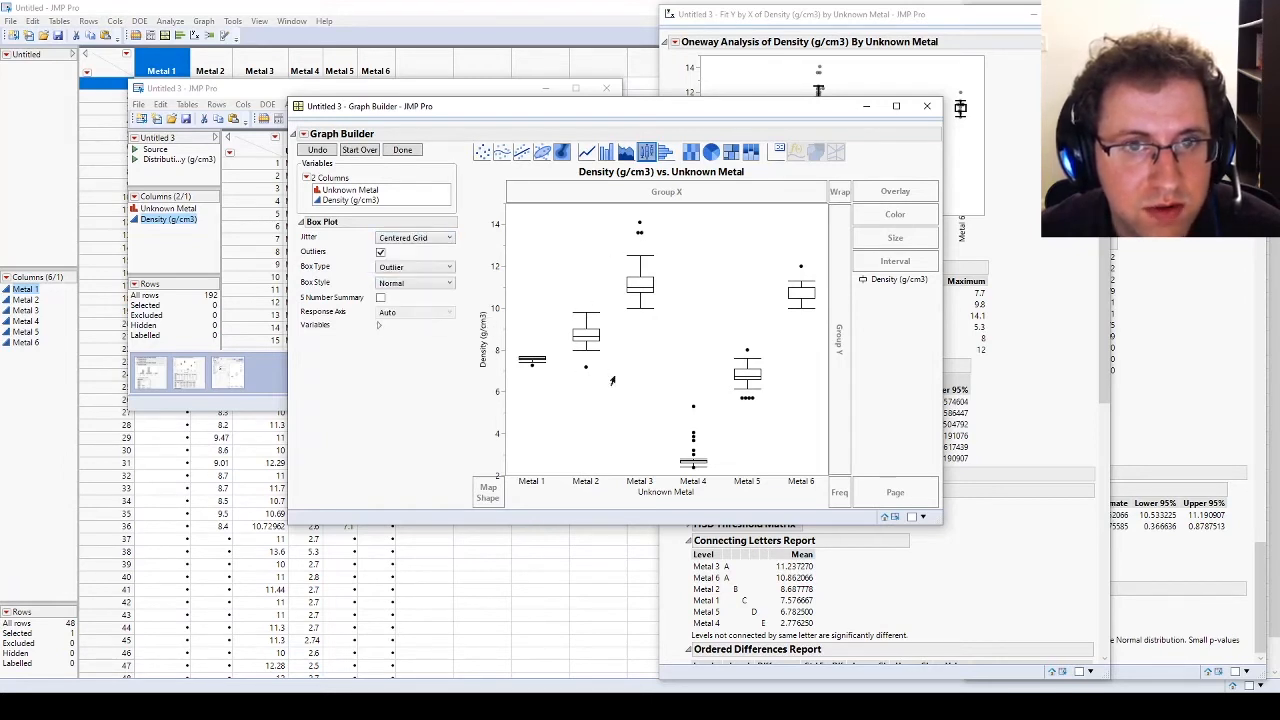
pyautogui.click(378, 326)
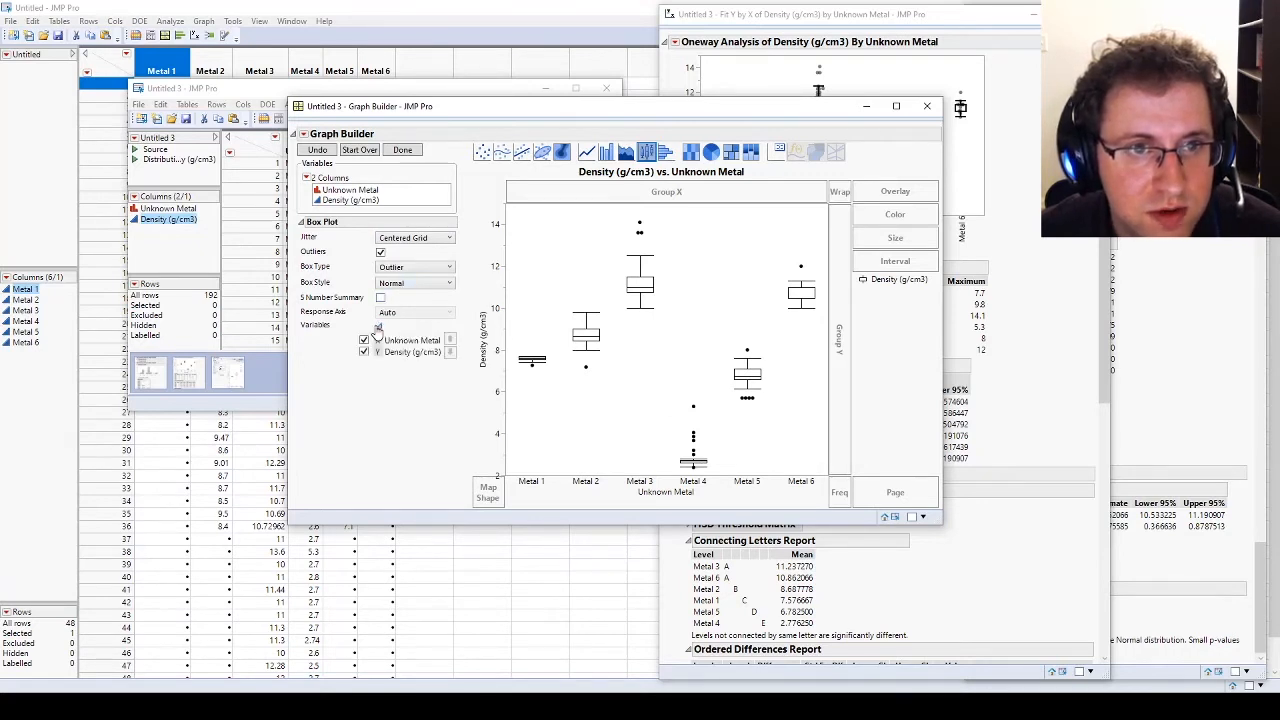
pyautogui.click(378, 326)
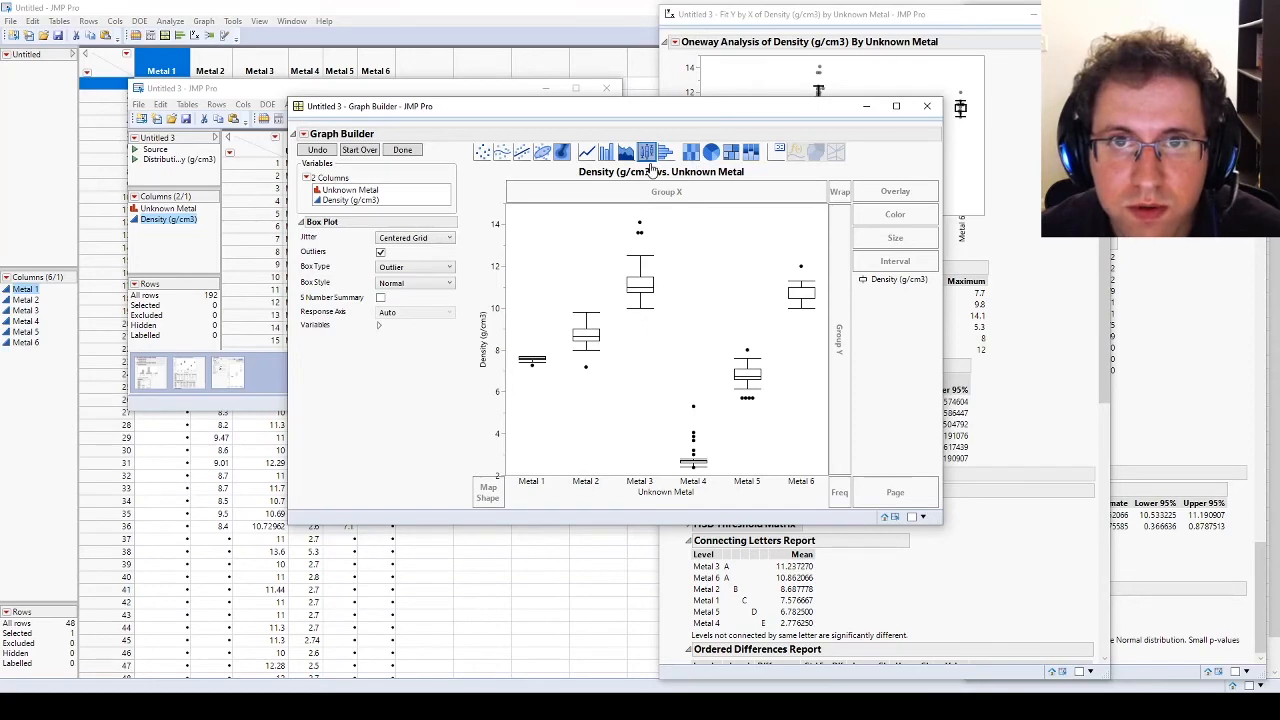
# Step: Change the graph to histograms per metal and set the Y axis increment to 0.2
pyautogui.click(666, 152)
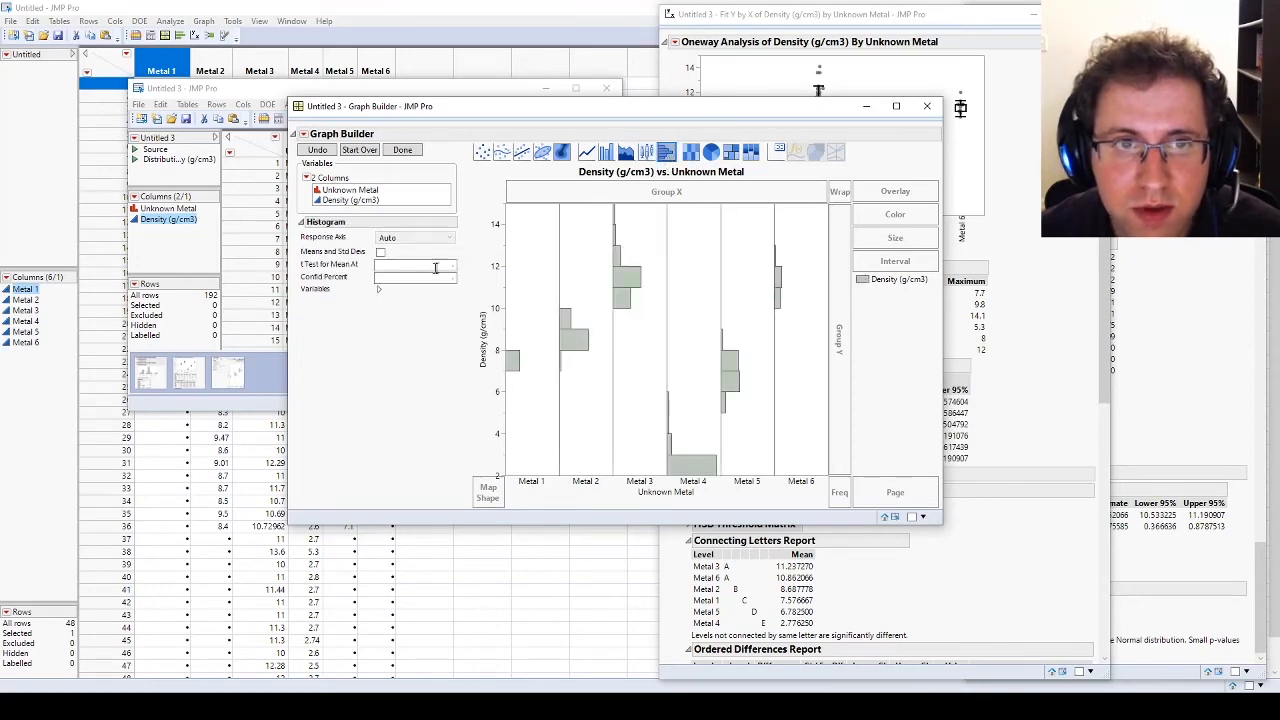
pyautogui.doubleClick(494, 356)
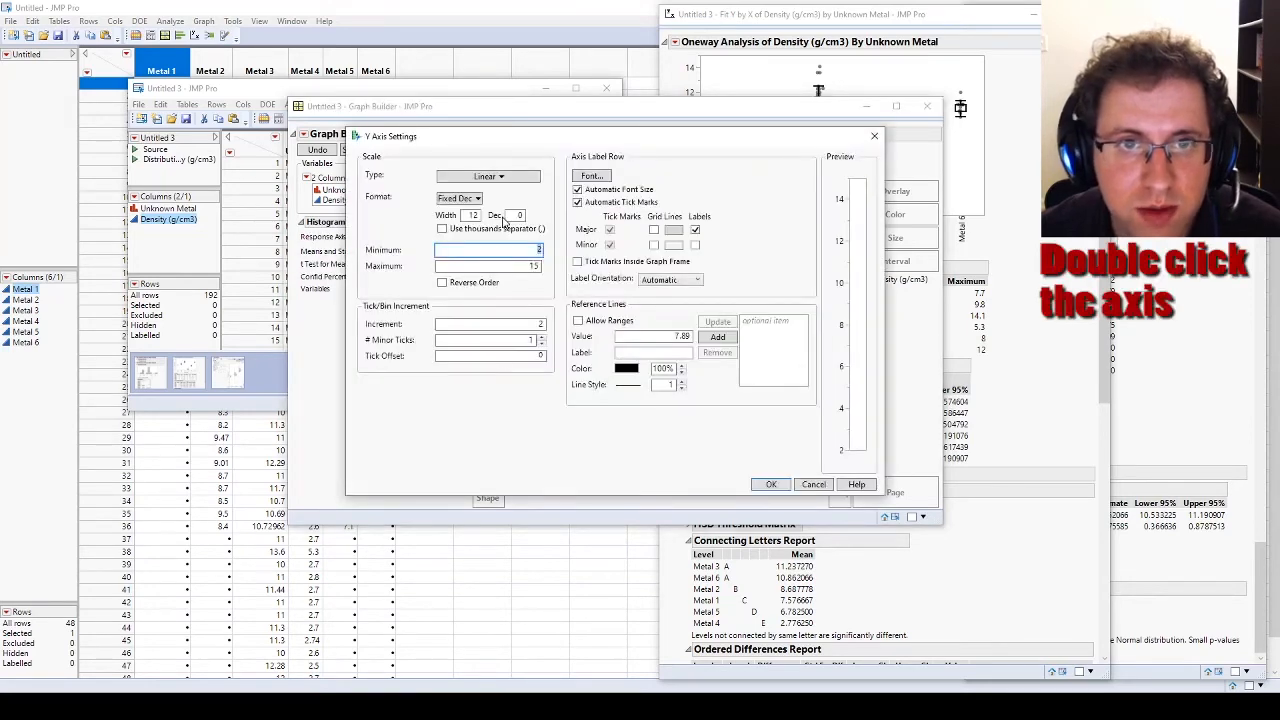
pyautogui.moveTo(550, 138); pyautogui.dragTo(280, 162)
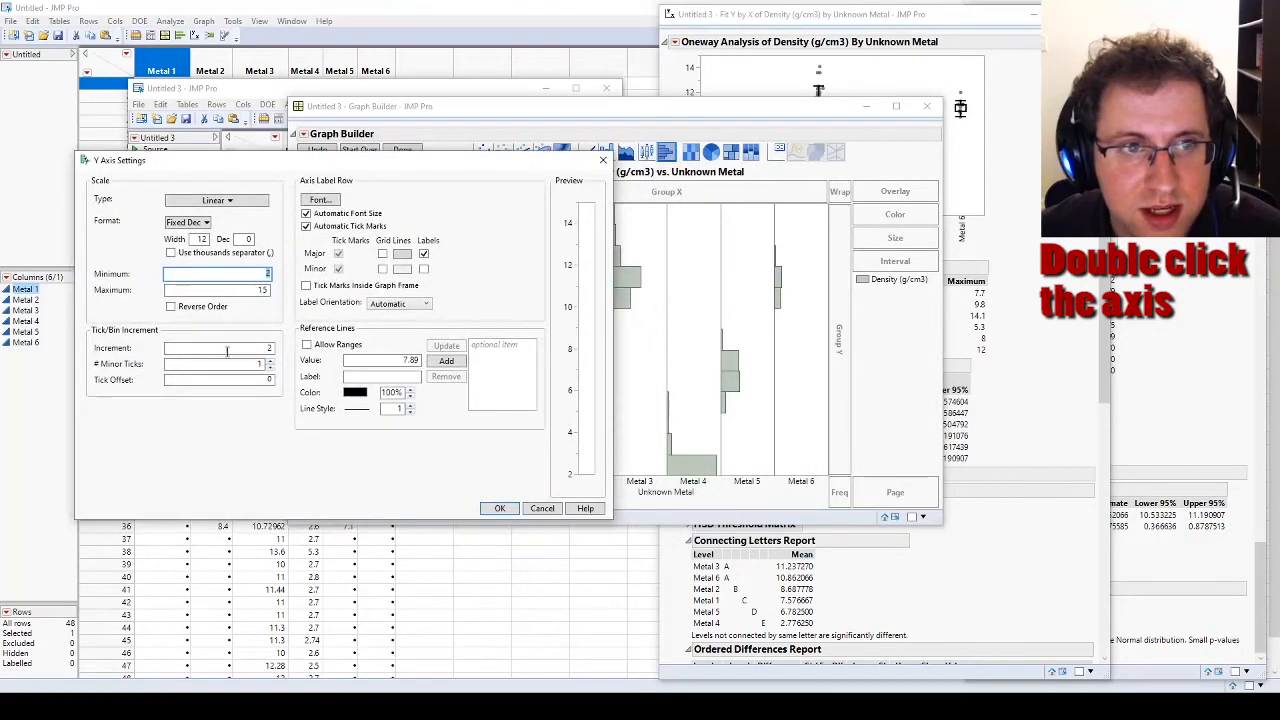
pyautogui.doubleClick(260, 347)
pyautogui.moveTo(500, 162); pyautogui.dragTo(481, 181)
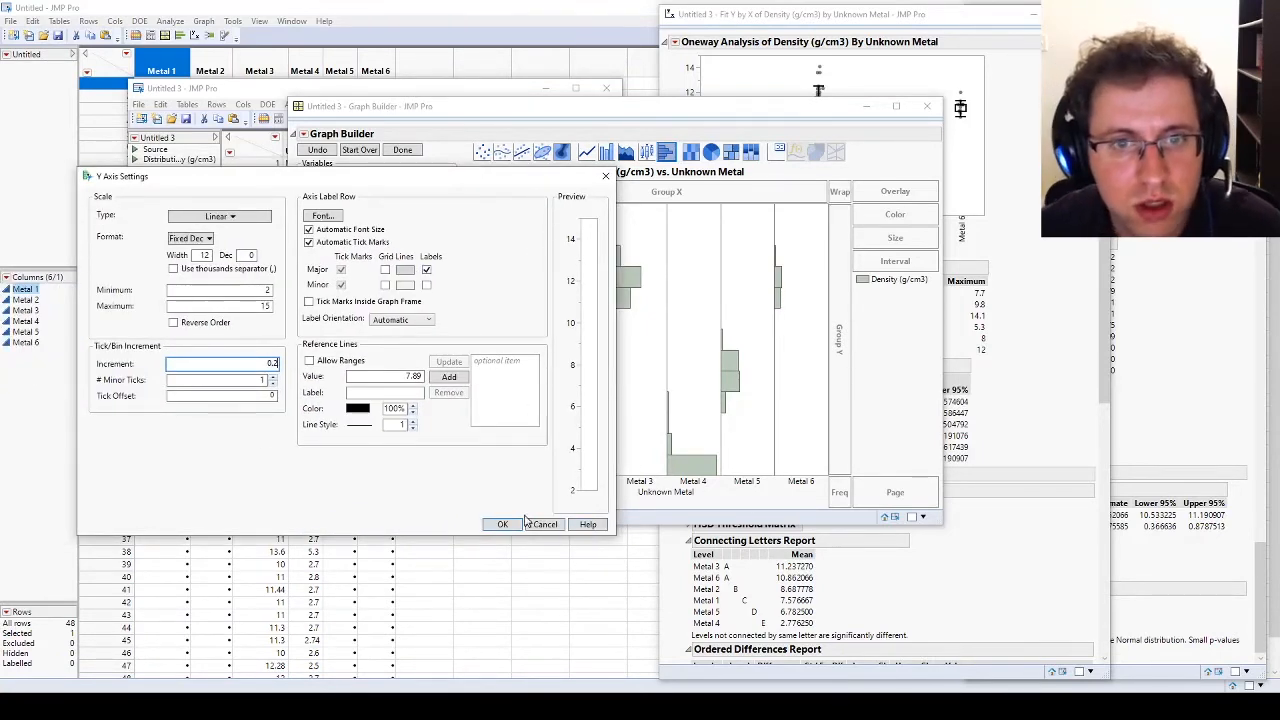
pyautogui.click(245, 380)
pyautogui.moveTo(450, 180); pyautogui.dragTo(1082, 166)
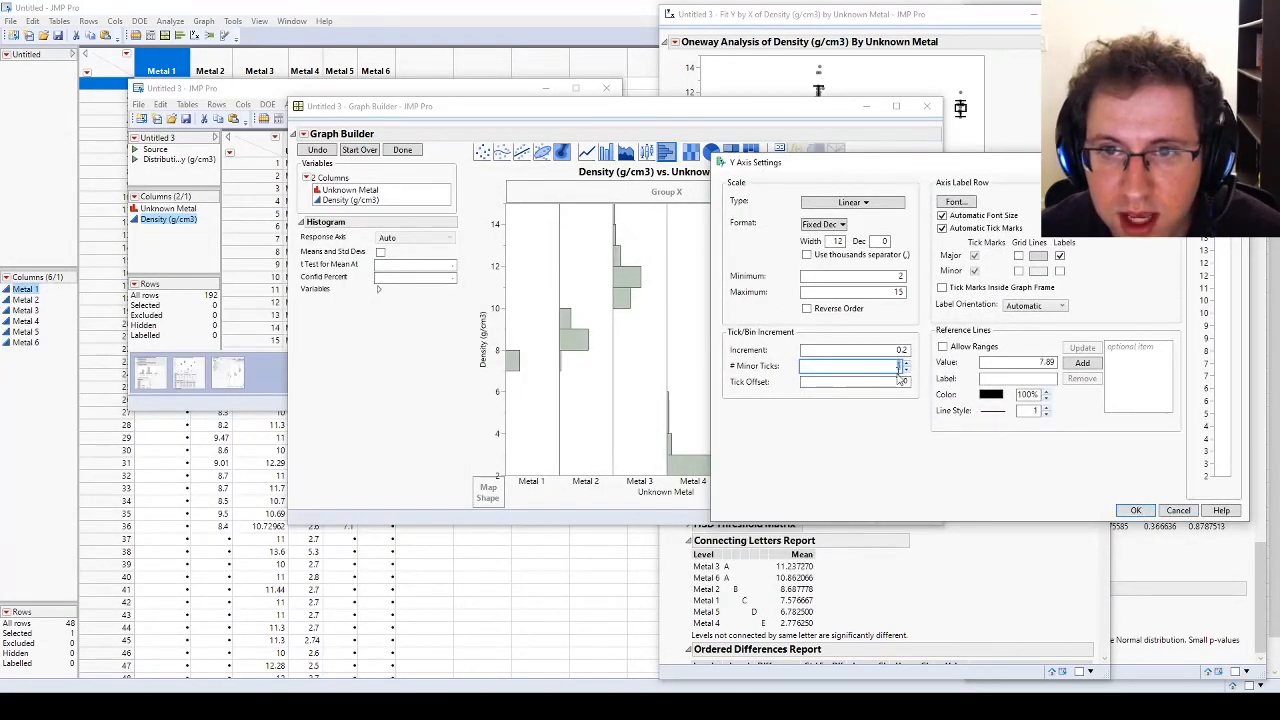
pyautogui.click(1136, 510)
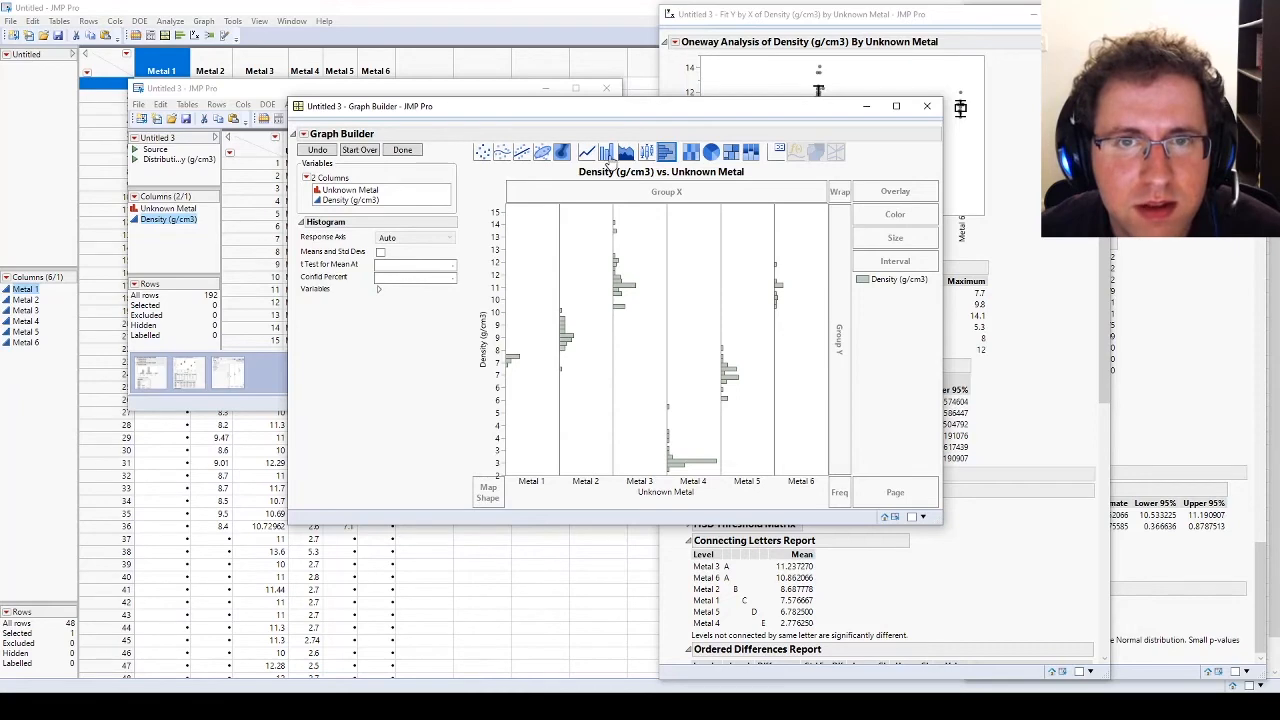
pyautogui.moveTo(746, 112); pyautogui.dragTo(456, 20)
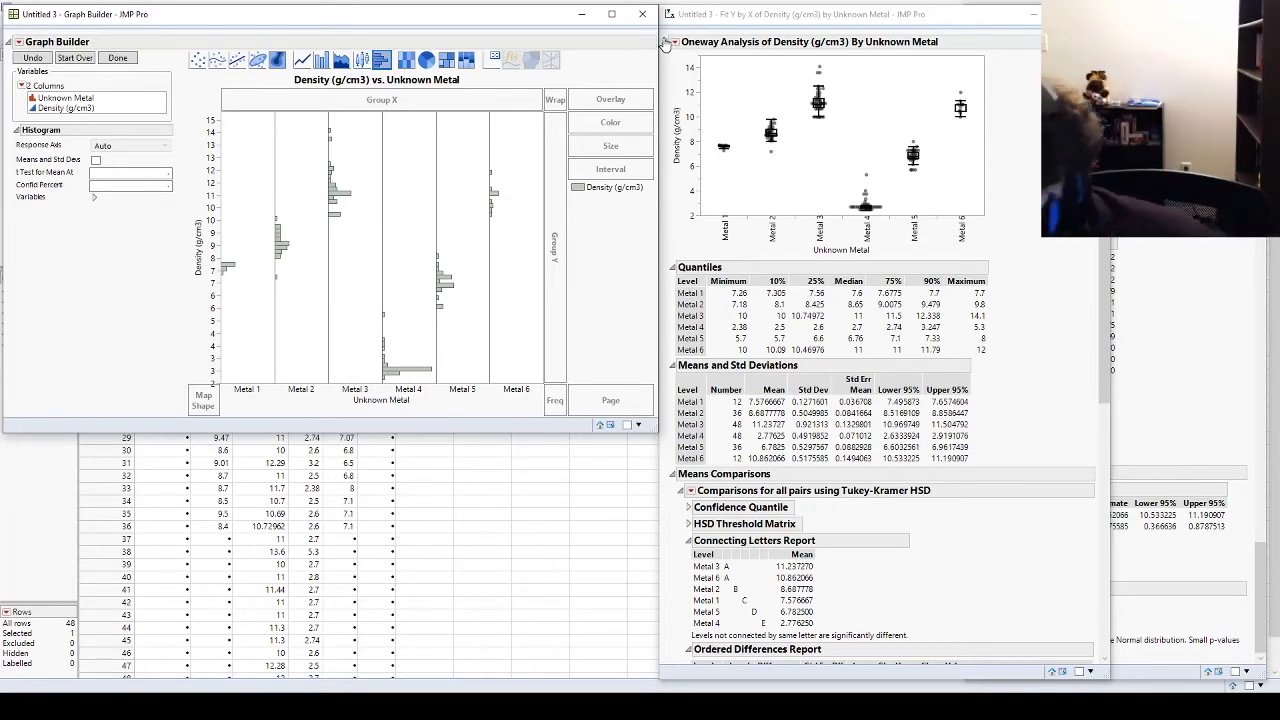
pyautogui.moveTo(473, 24); pyautogui.dragTo(667, 182)
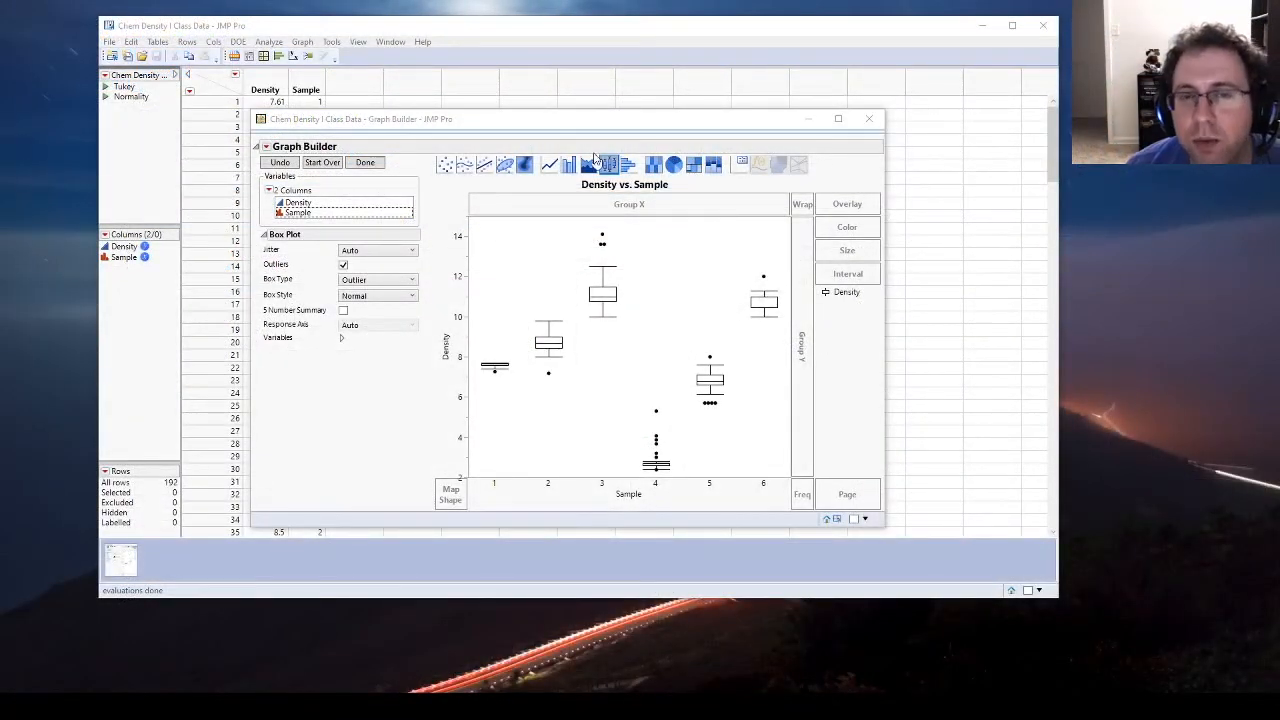
# Step: Finish the Density vs. Sample box plot graph, show its control panel once more, and hide it again
pyautogui.moveTo(566, 123); pyautogui.dragTo(628, 95)
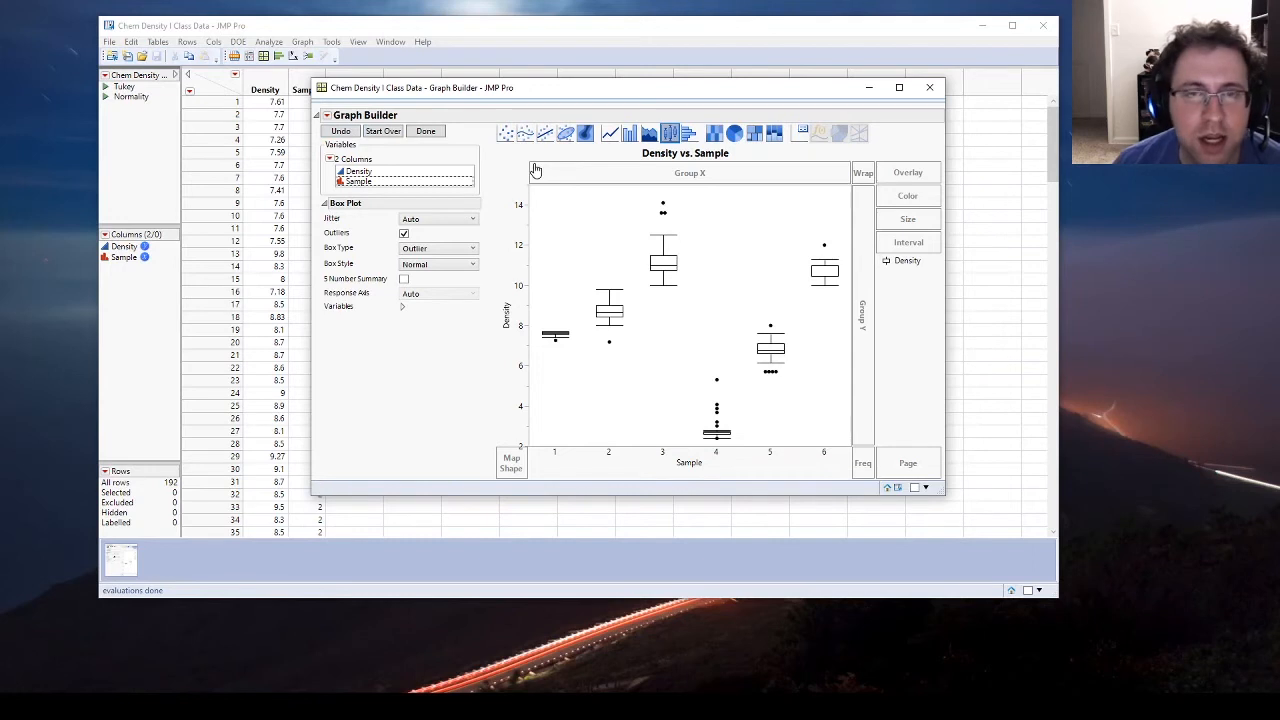
pyautogui.click(430, 132)
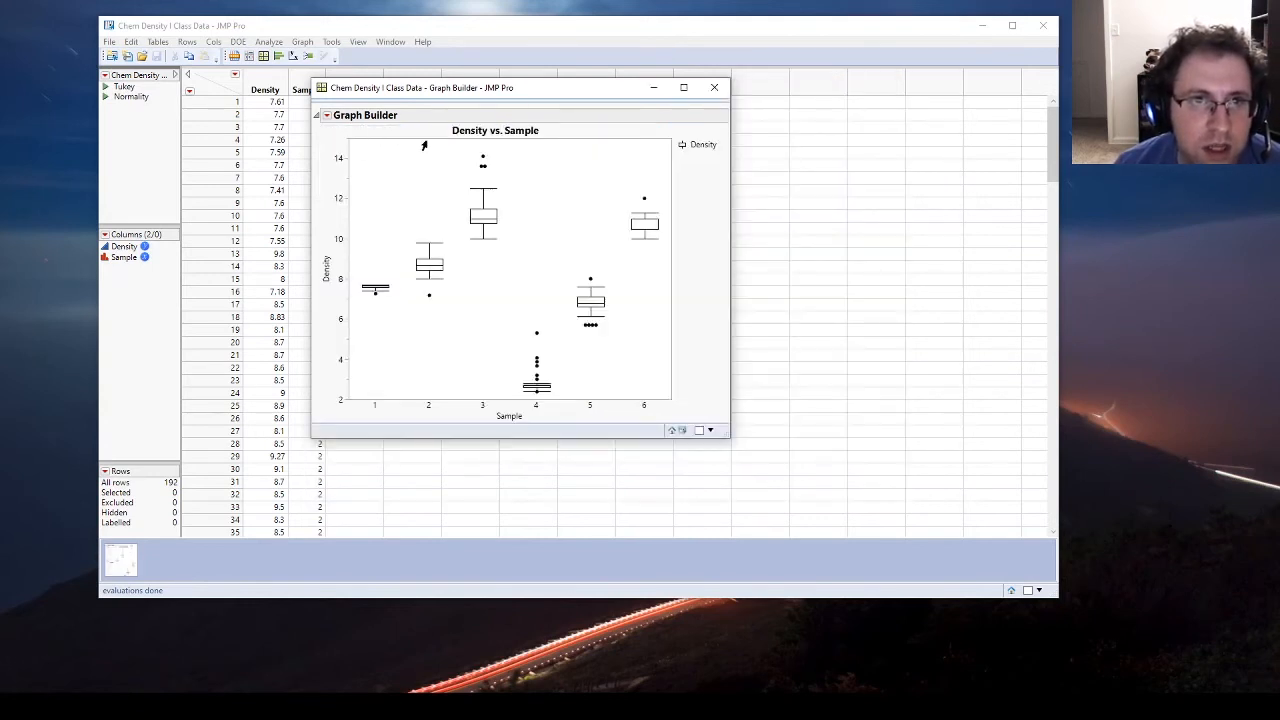
pyautogui.click(326, 118)
pyautogui.click(360, 129)
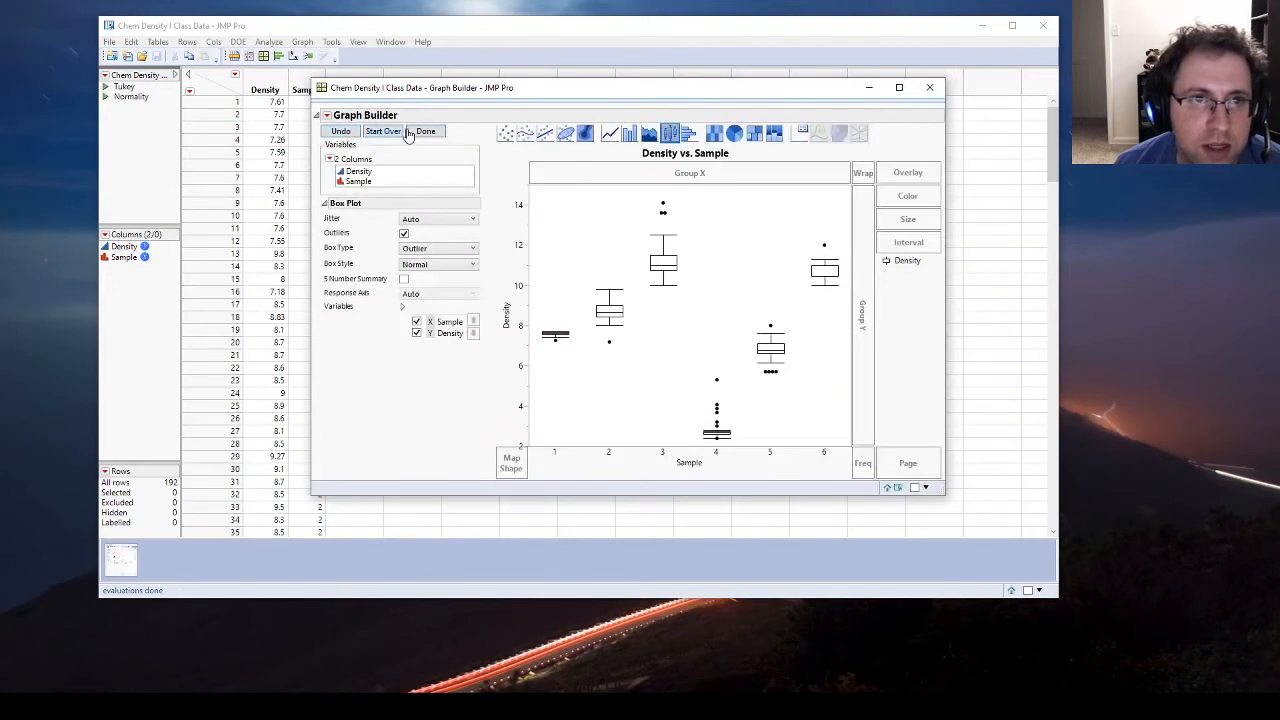
pyautogui.click(443, 135)
pyautogui.click(330, 118)
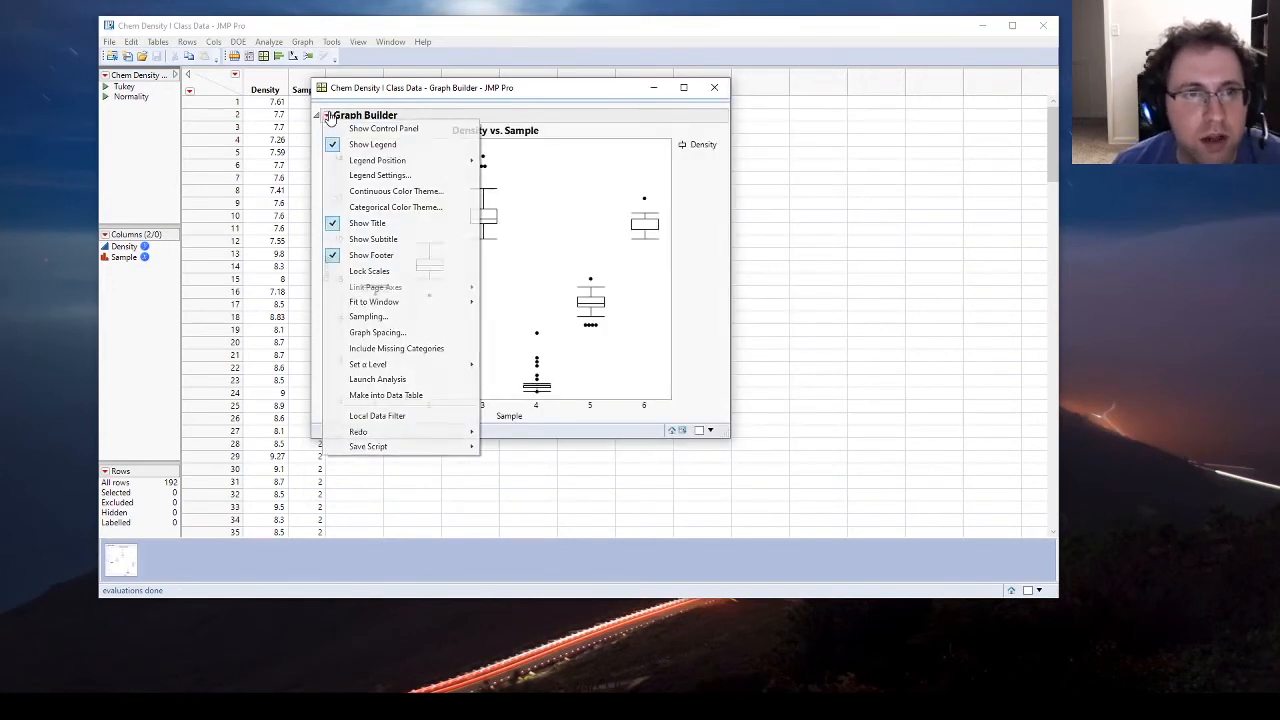
pyautogui.click(330, 118)
# Step: Review the file types available for saving the Density vs. Sample graph, and leave without saving it
pyautogui.moveTo(397, 99); pyautogui.dragTo(375, 117)
pyautogui.moveTo(355, 126)
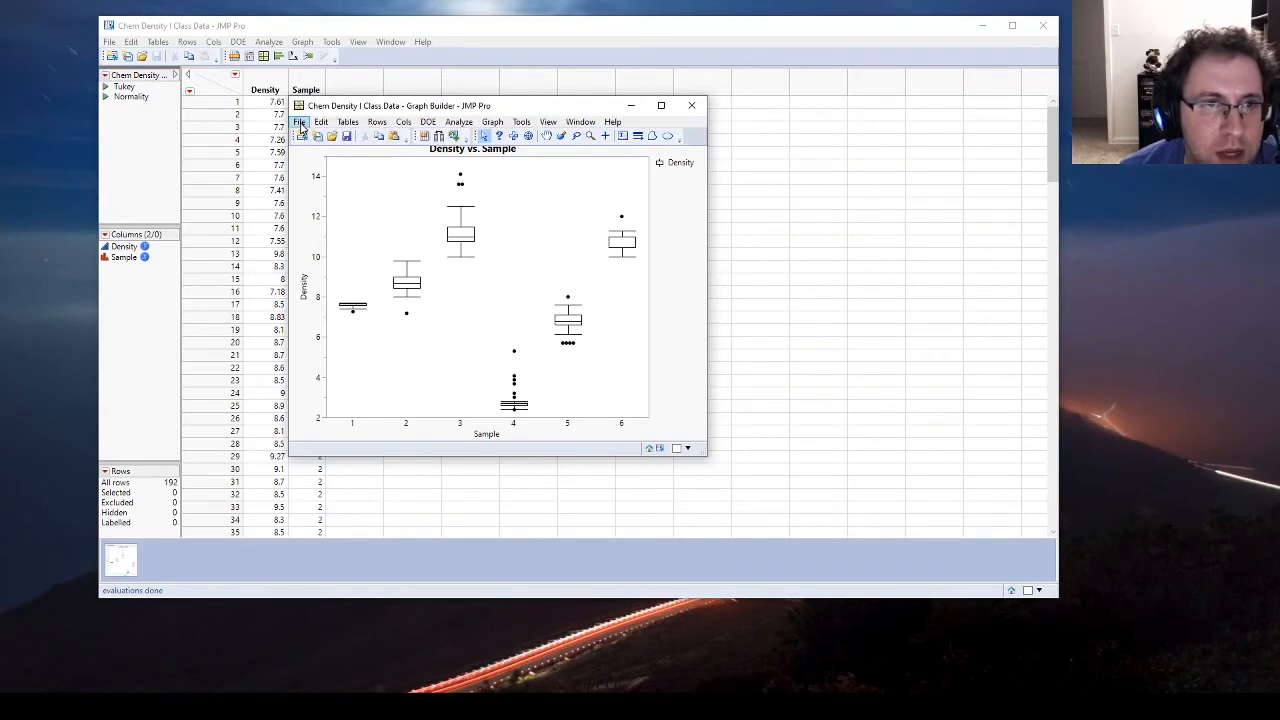
pyautogui.click(300, 123)
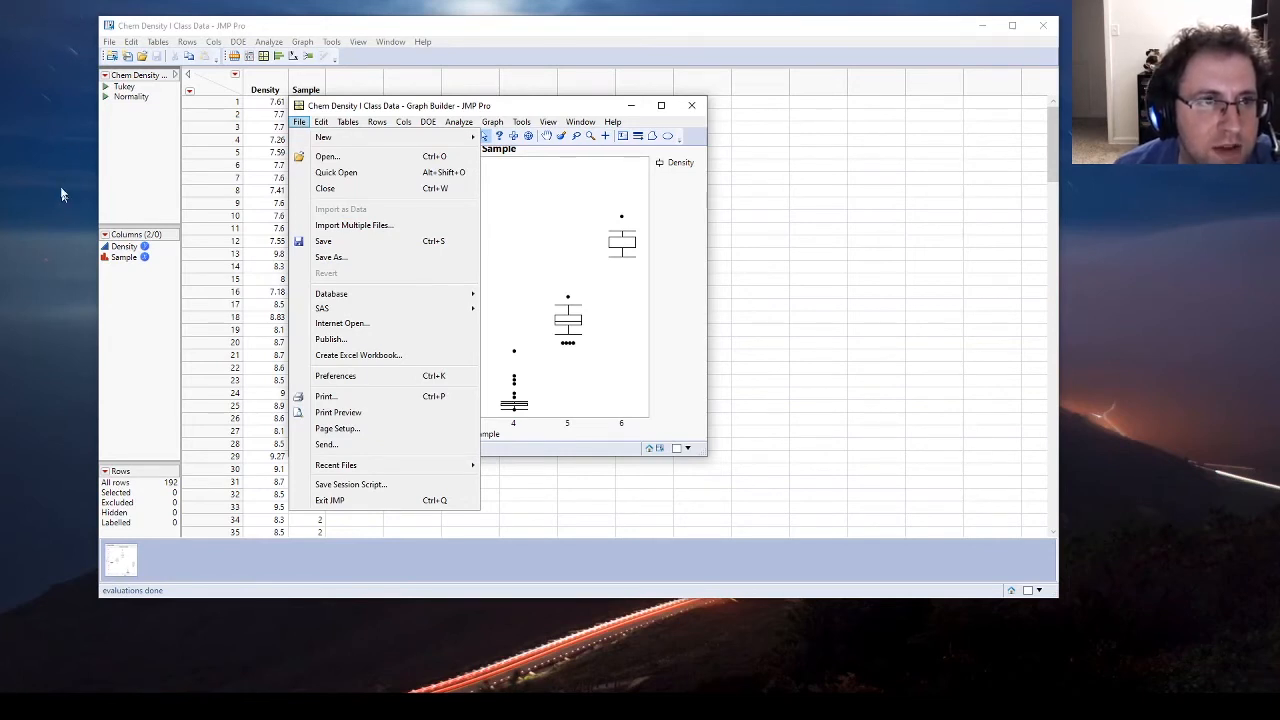
pyautogui.click(379, 260)
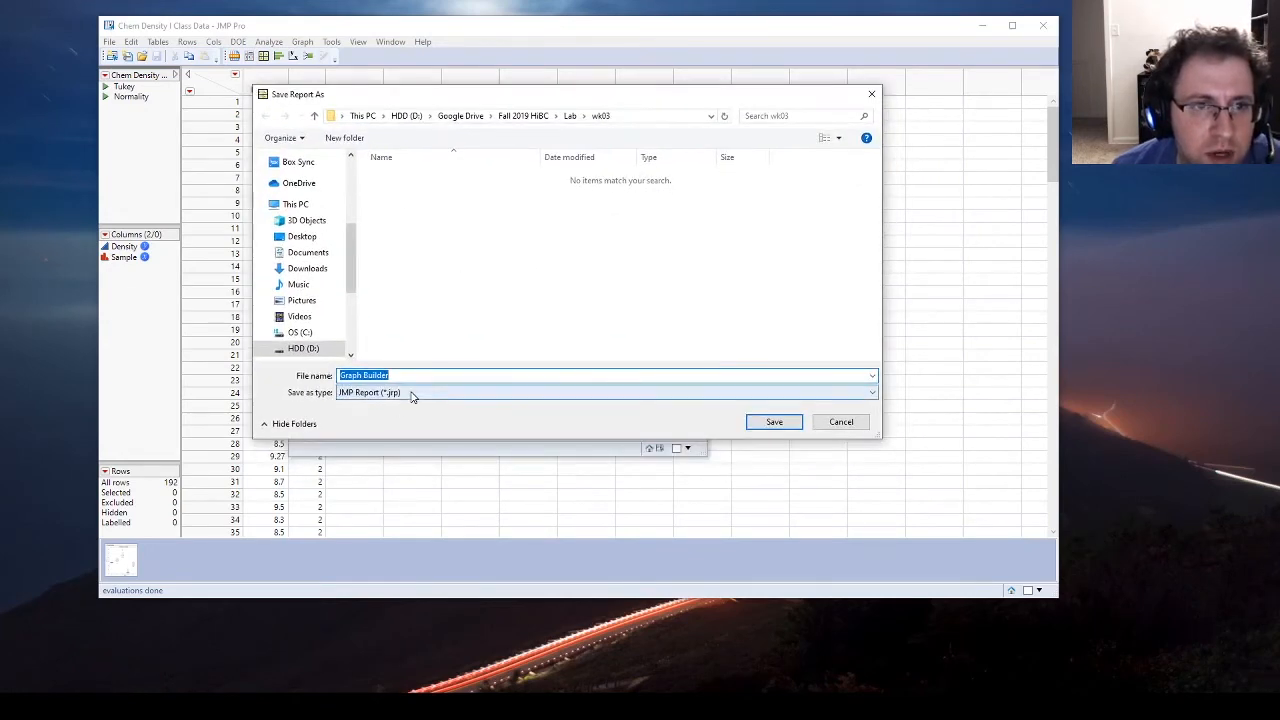
pyautogui.click(409, 393)
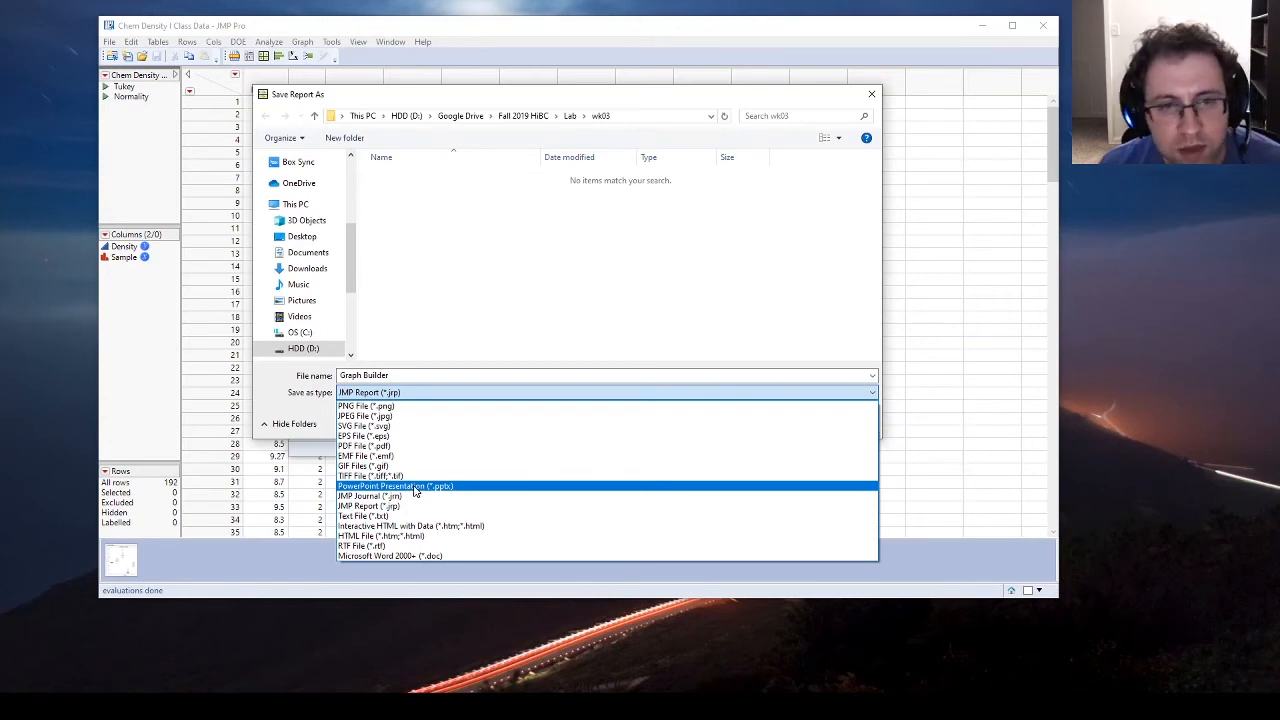
pyautogui.press('Escape')
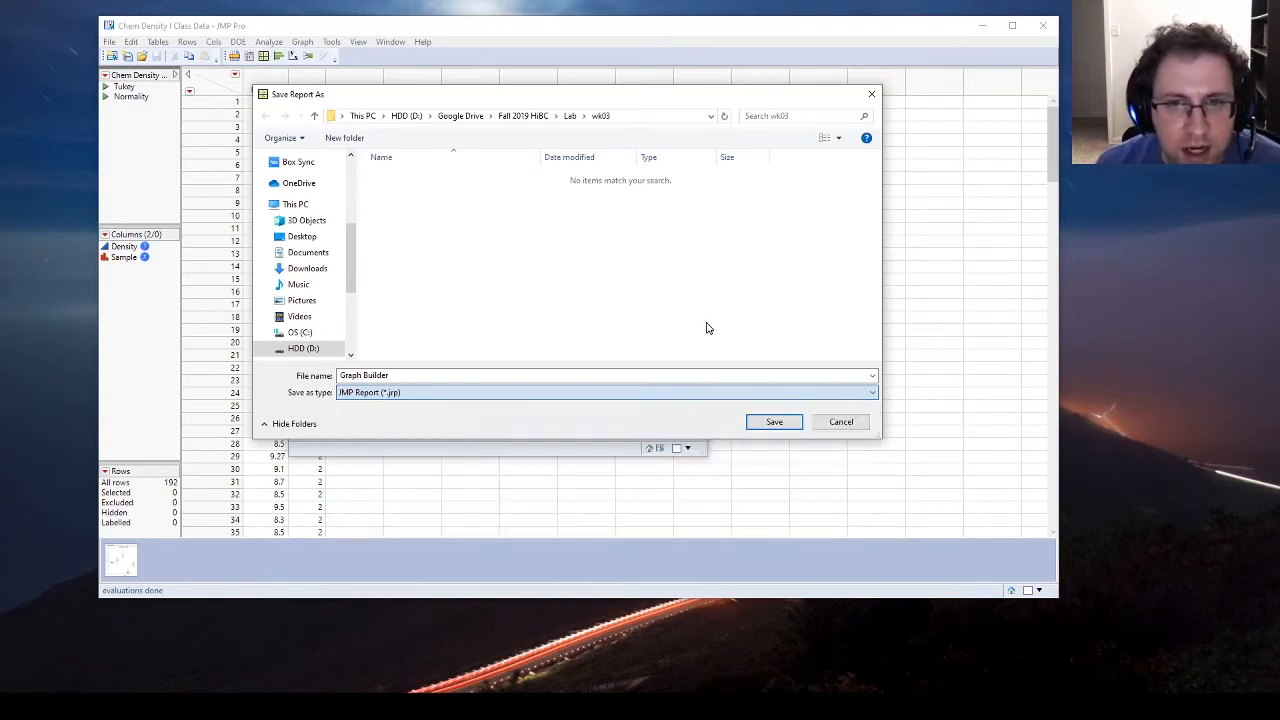
pyautogui.click(841, 427)
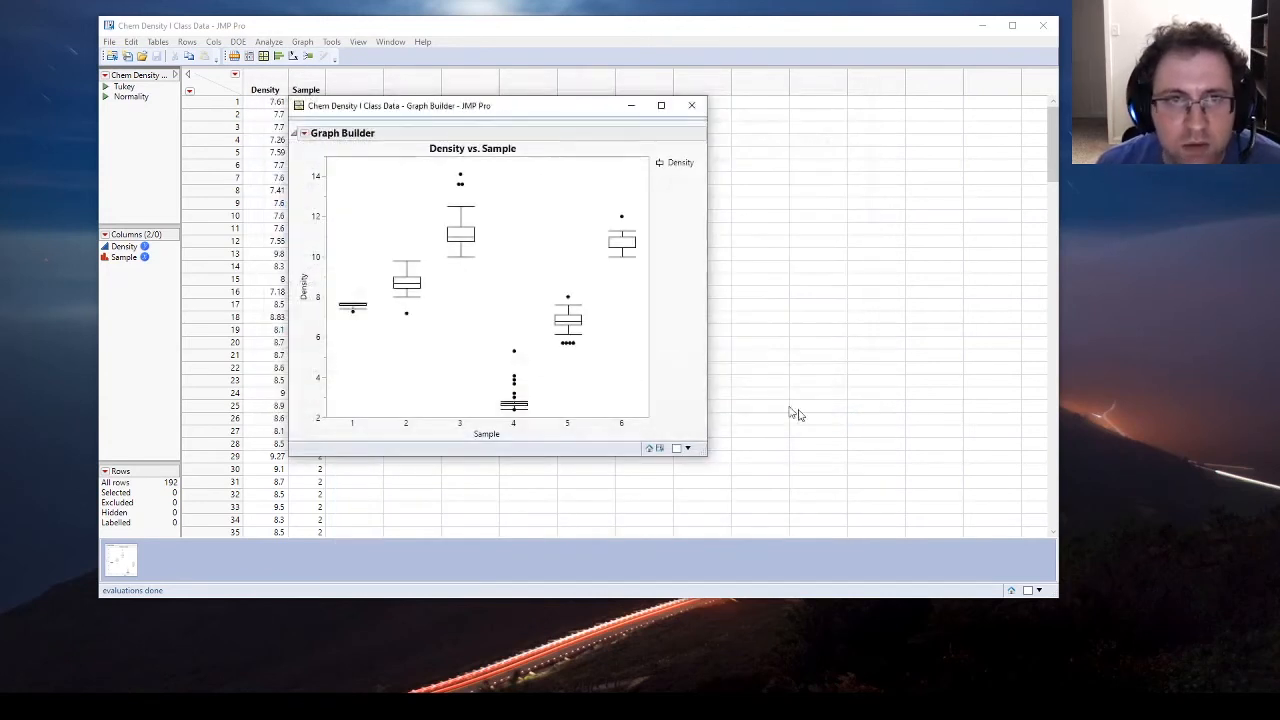
# Step: Run the saved Tukey script and save its report as the PowerPoint presentation Oneway with EMF graphics, replacing the existing file
pyautogui.click(105, 87)
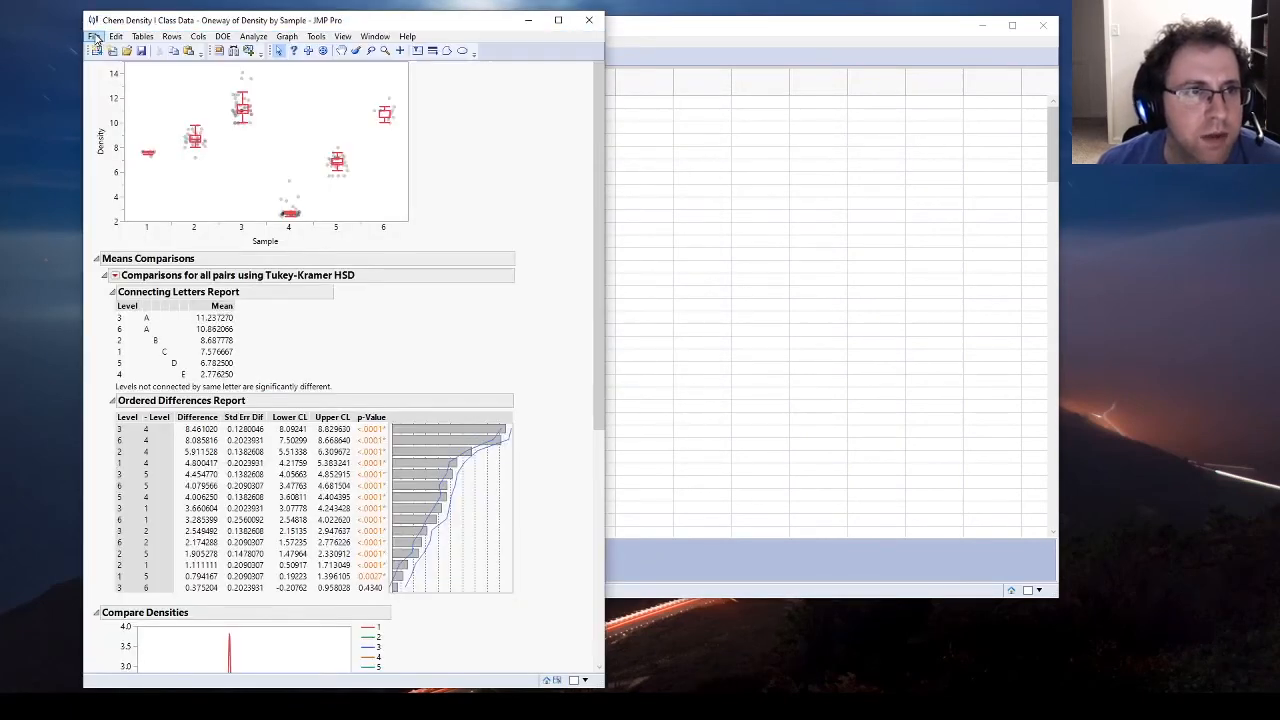
pyautogui.click(93, 36)
pyautogui.click(173, 158)
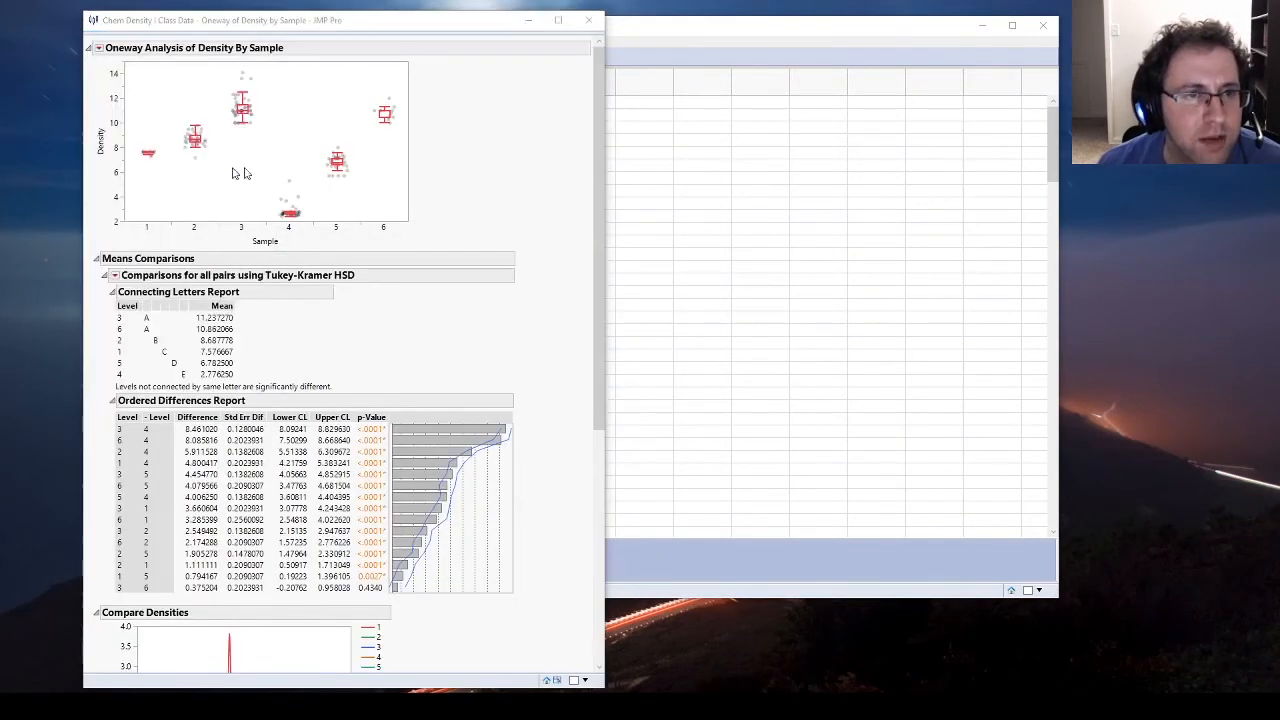
pyautogui.click(300, 339)
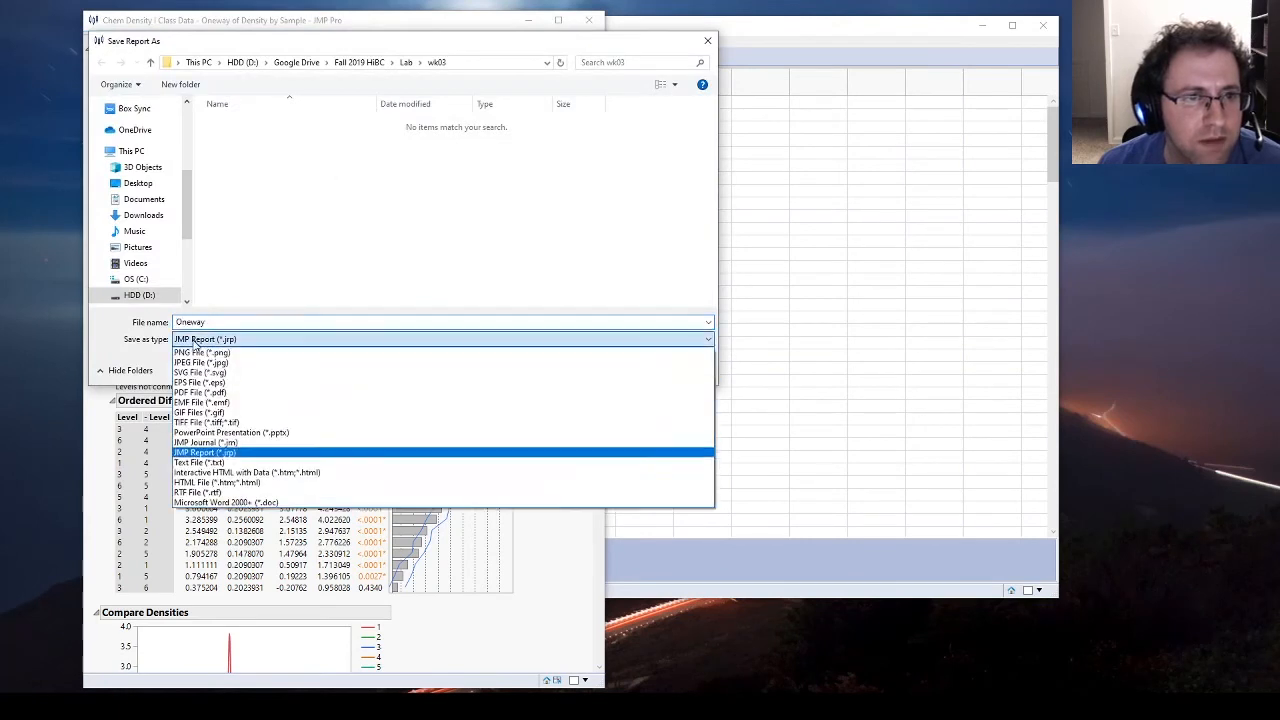
pyautogui.click(230, 432)
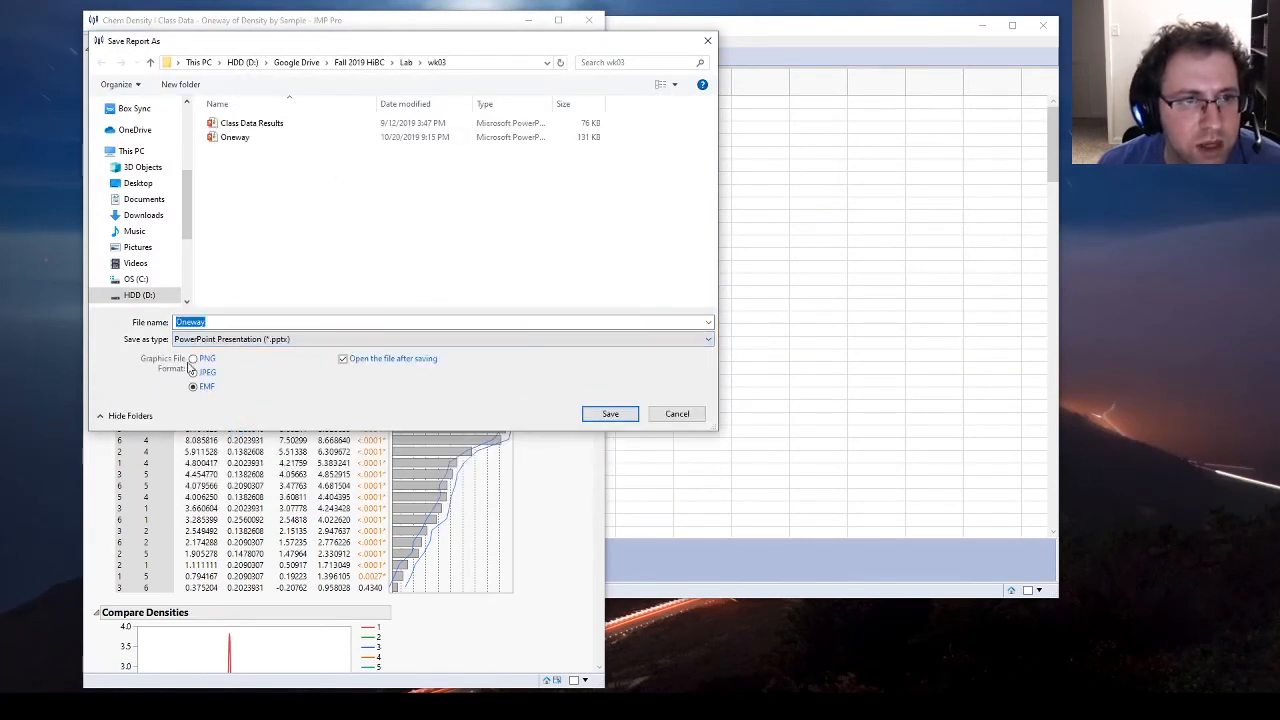
pyautogui.click(608, 414)
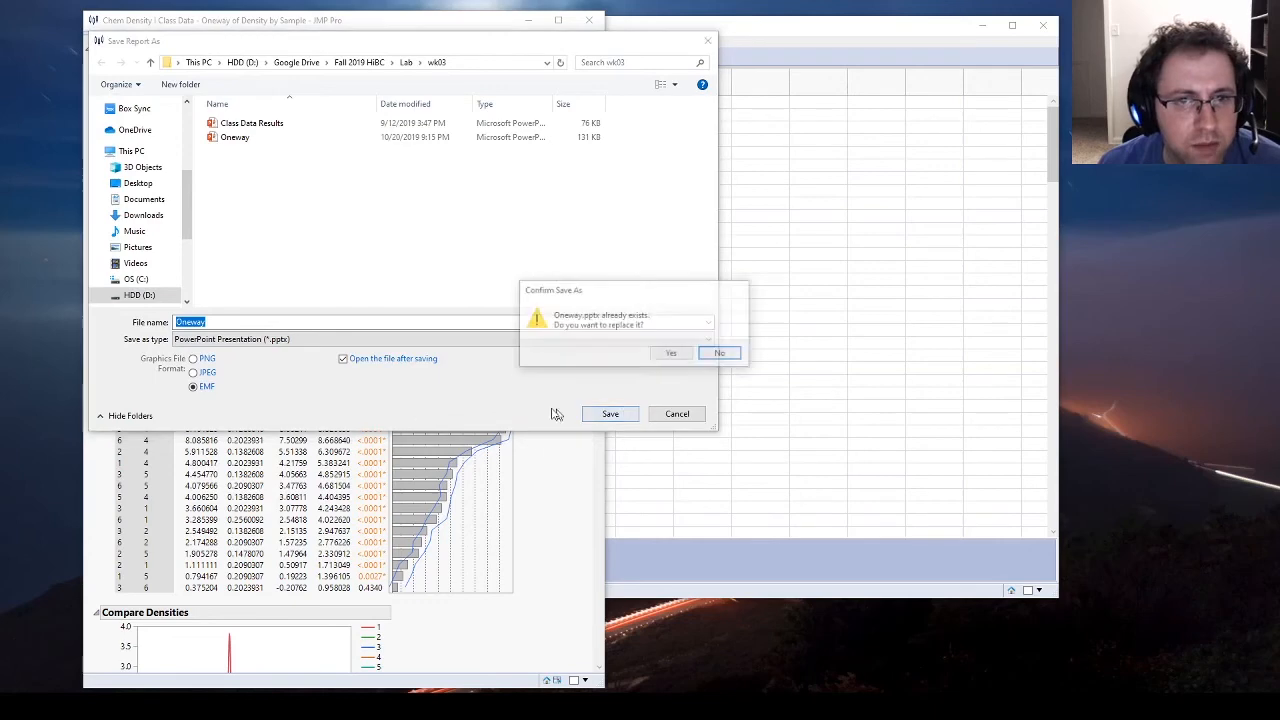
pyautogui.click(672, 355)
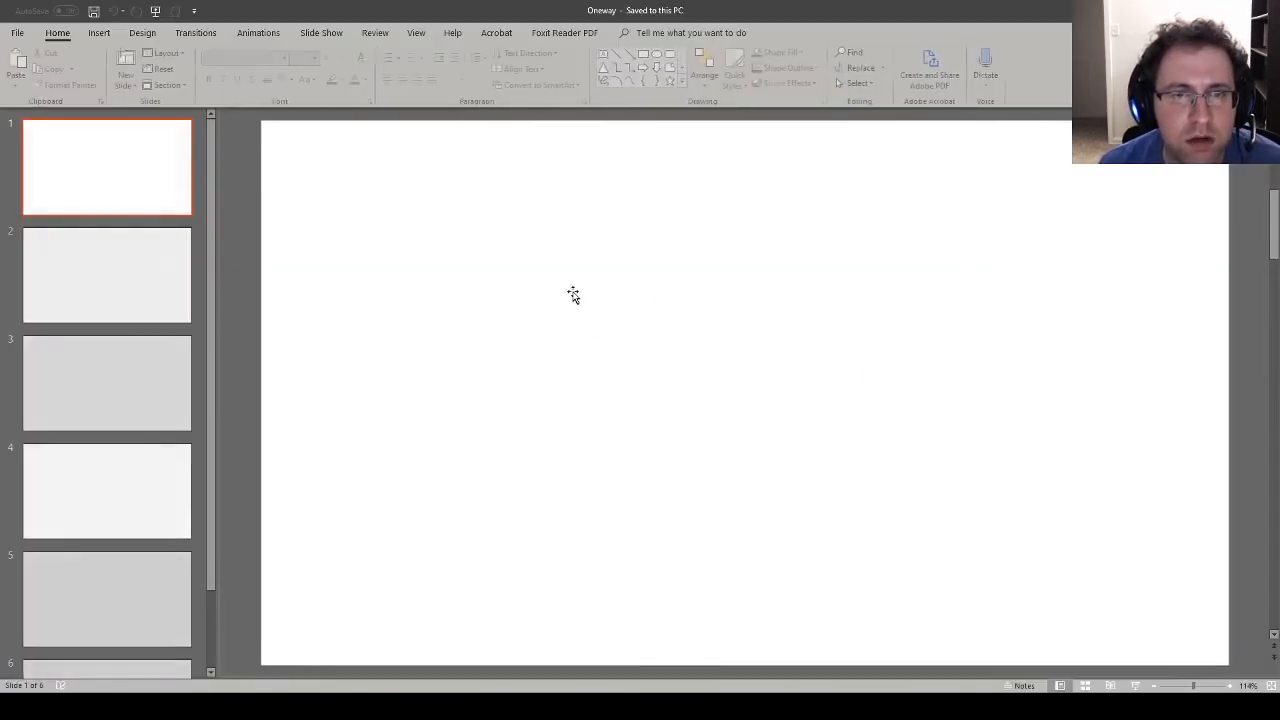
# Step: Look through the exported Oneway slides in PowerPoint and return to the oneway report in JMP
pyautogui.scroll(-3, 205, 175)
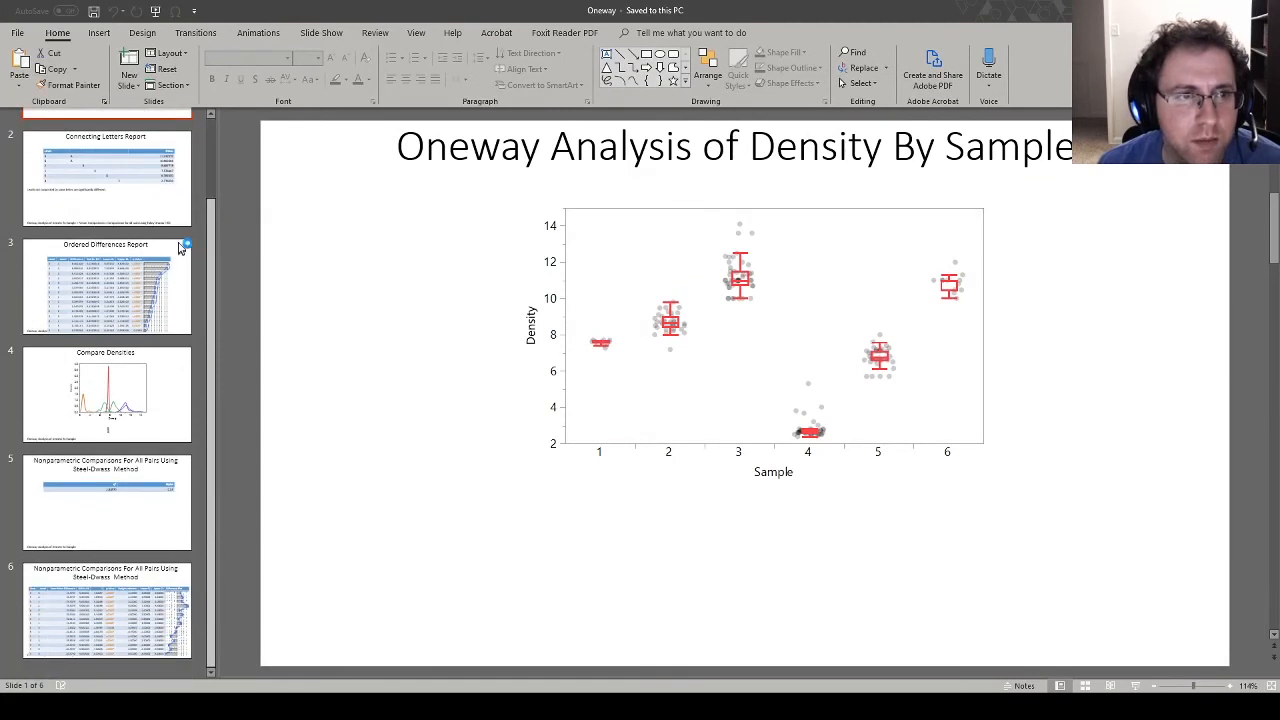
pyautogui.scroll(3, 215, 188)
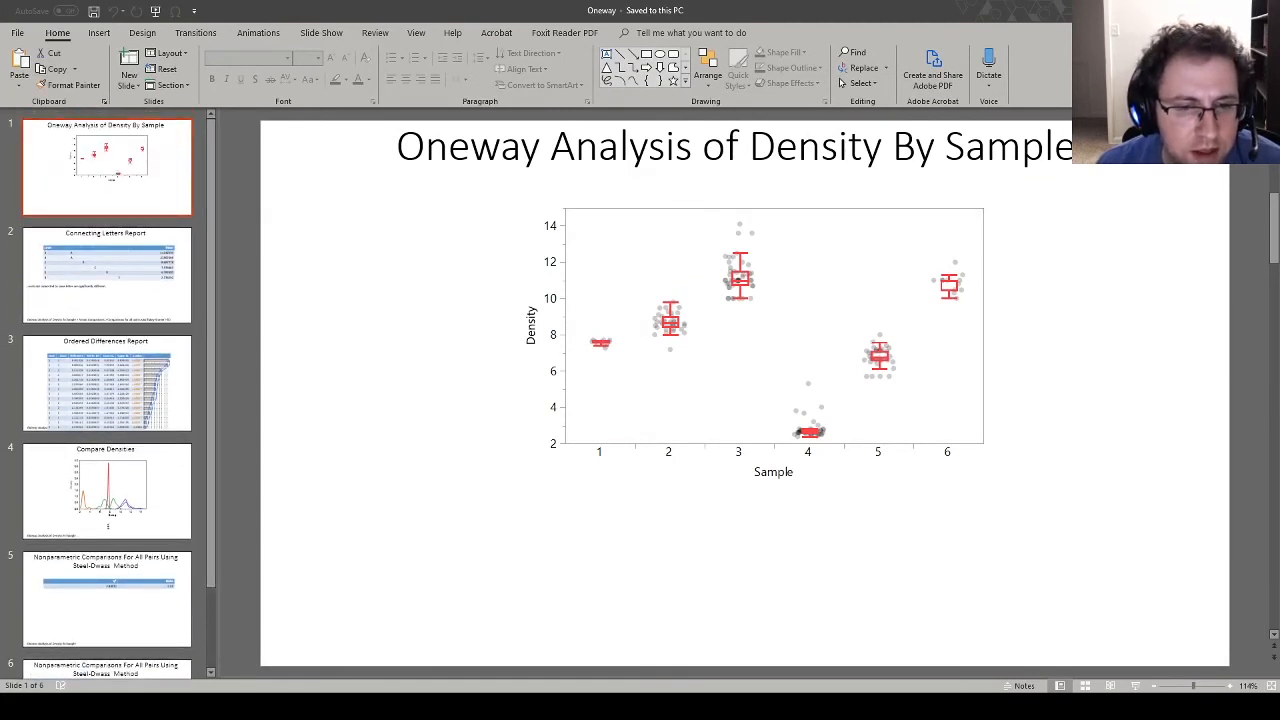
pyautogui.hotkey('alt', 'Tab')
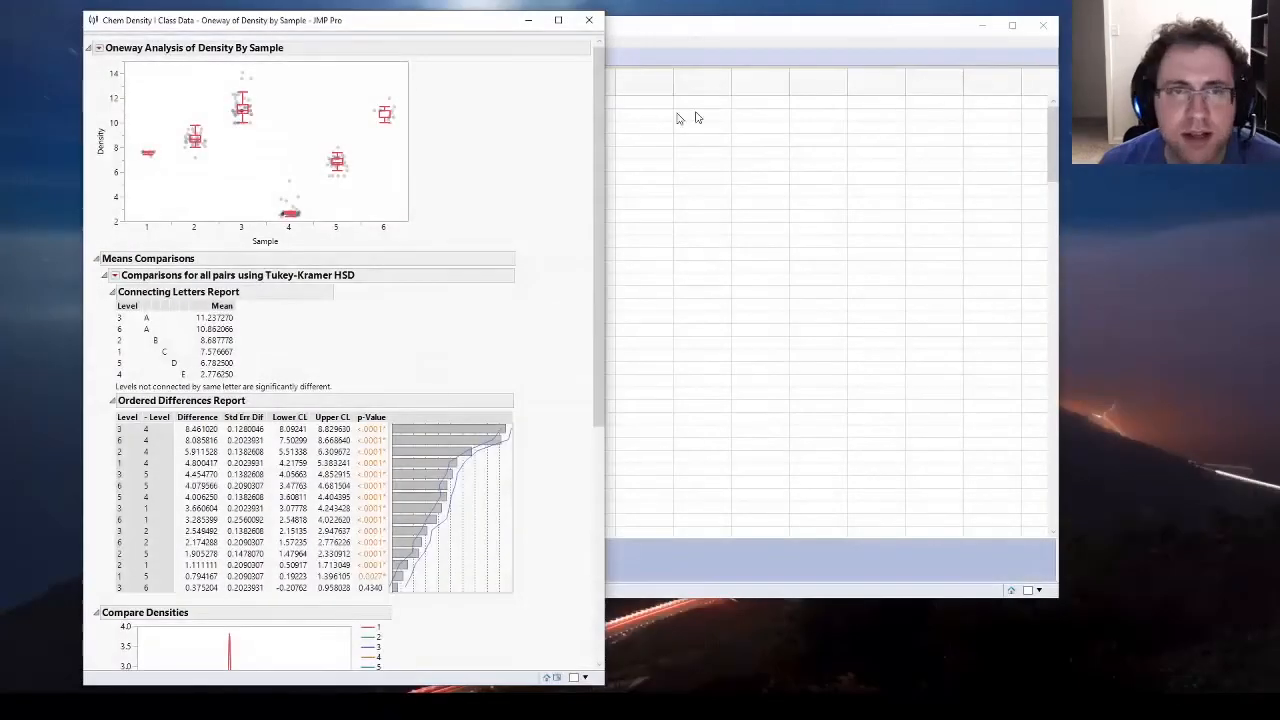
# Step: Save the oneway report as a PNG image file
pyautogui.click(95, 36)
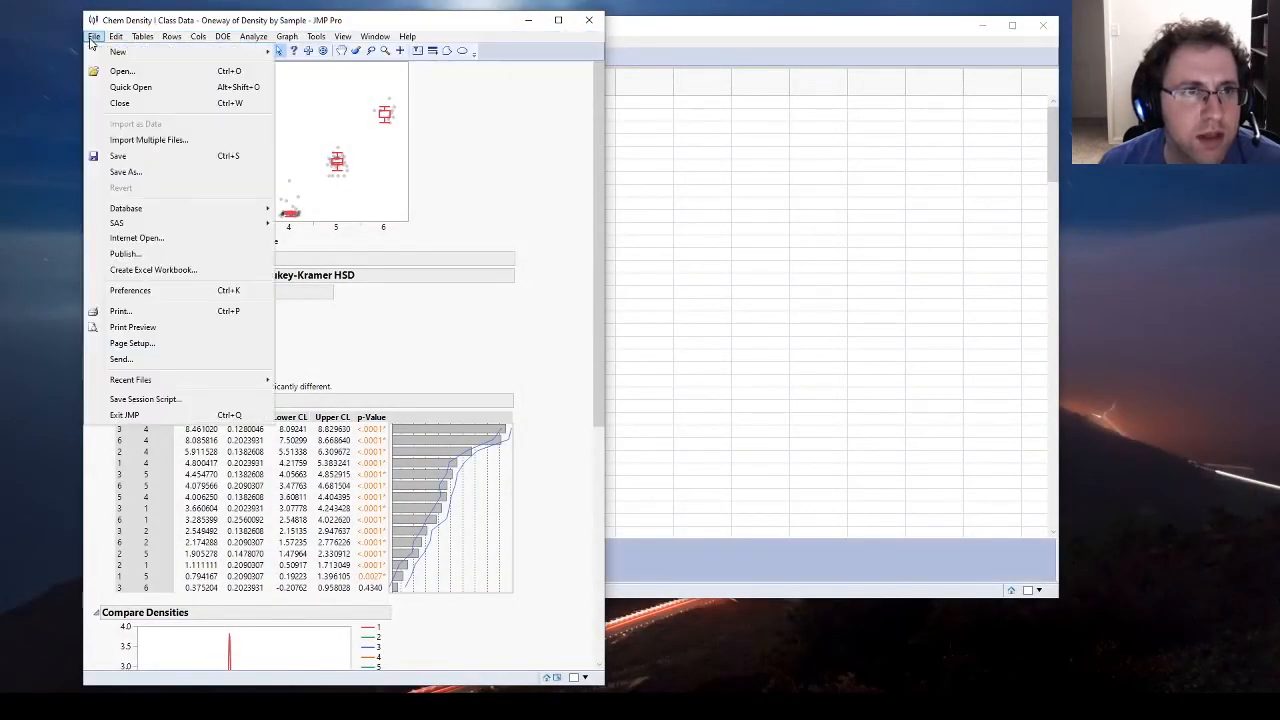
pyautogui.click(142, 171)
pyautogui.click(240, 339)
pyautogui.click(240, 354)
pyautogui.click(609, 396)
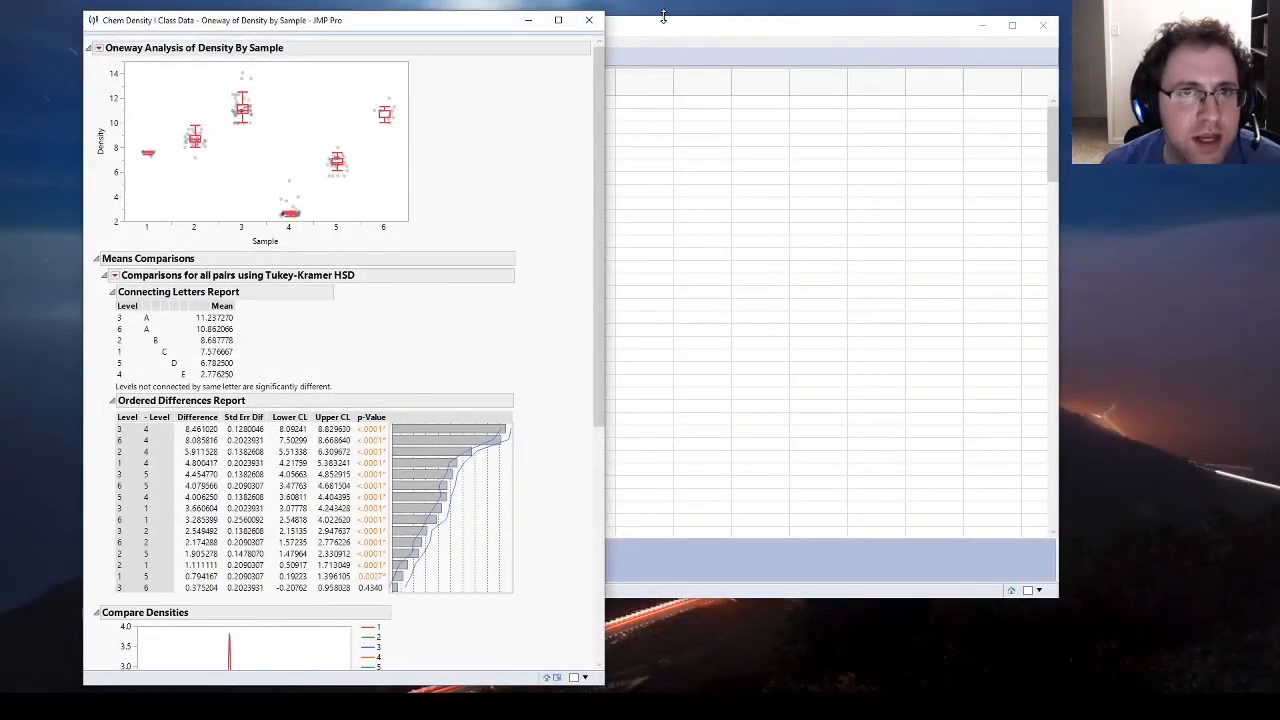
# Step: Open Snipping Tool and capture the Density by Sample plot, including its axes, from the oneway report
pyautogui.moveTo(425, 33); pyautogui.dragTo(797, 34)
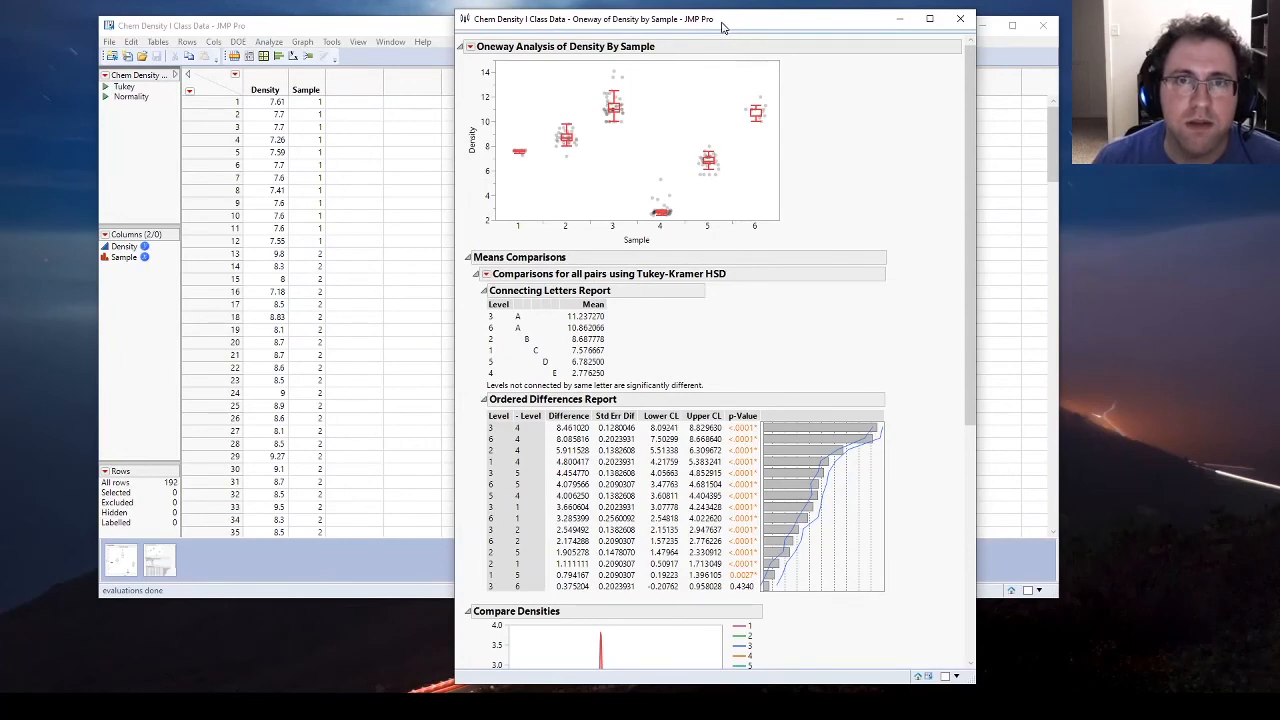
pyautogui.moveTo(724, 28); pyautogui.dragTo(704, 30)
pyautogui.press('super')
pyautogui.write('s')
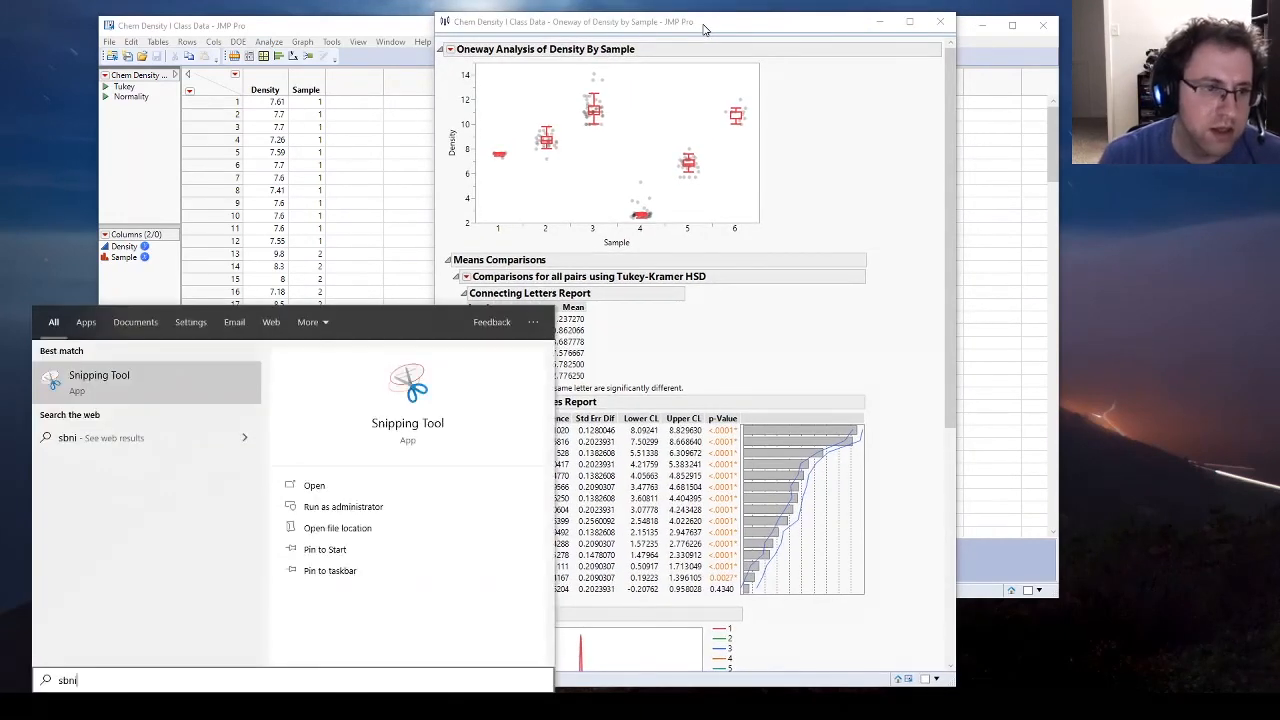
pyautogui.write('nip')
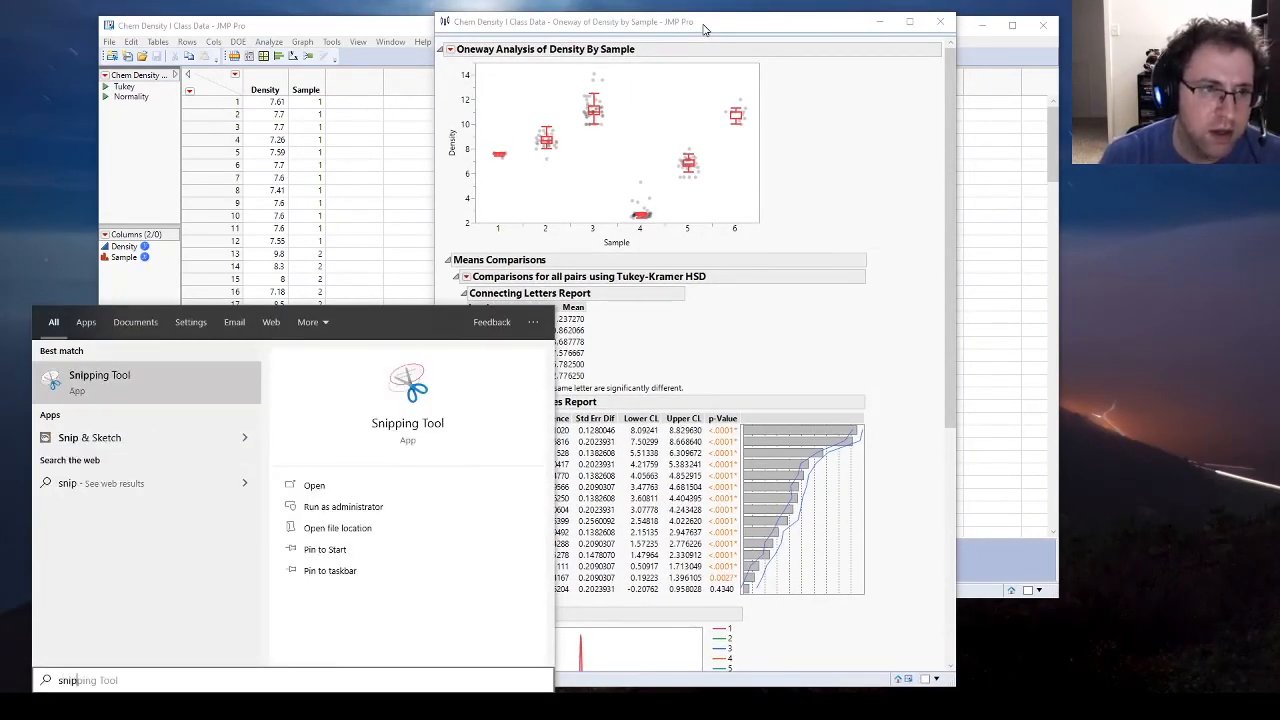
pyautogui.press('Return')
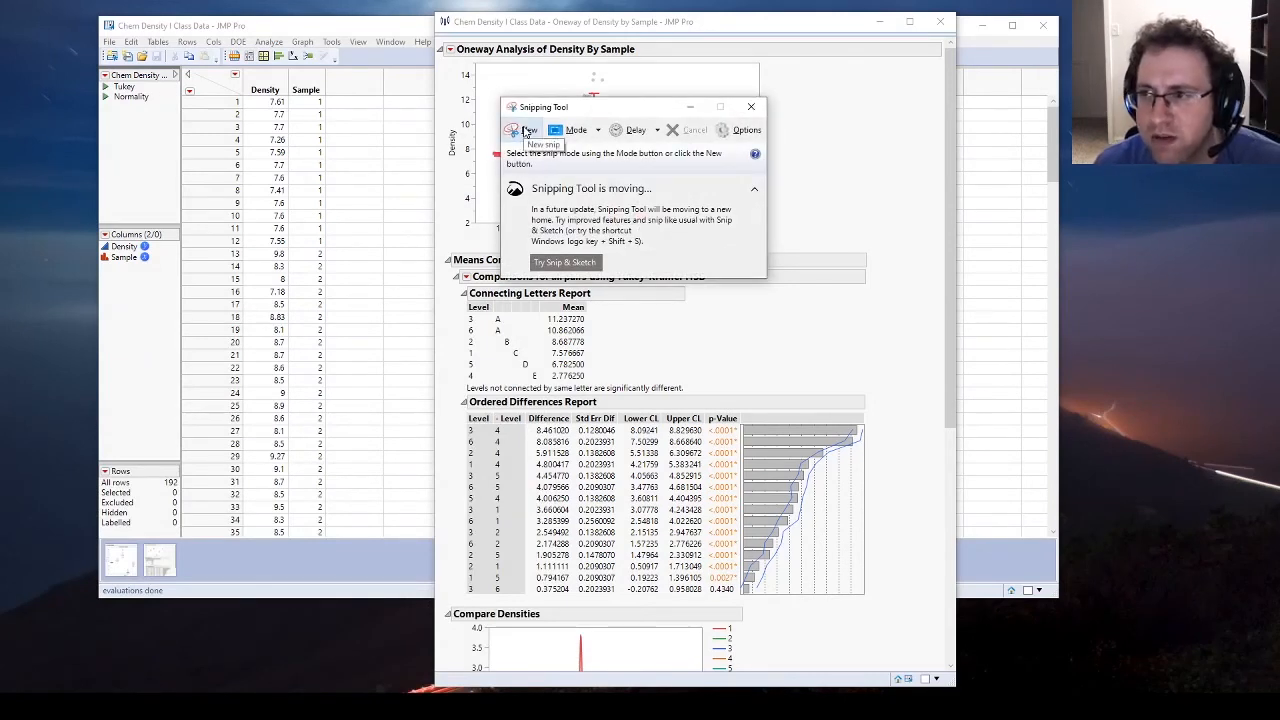
pyautogui.click(527, 133)
pyautogui.moveTo(763, 58); pyautogui.dragTo(443, 250)
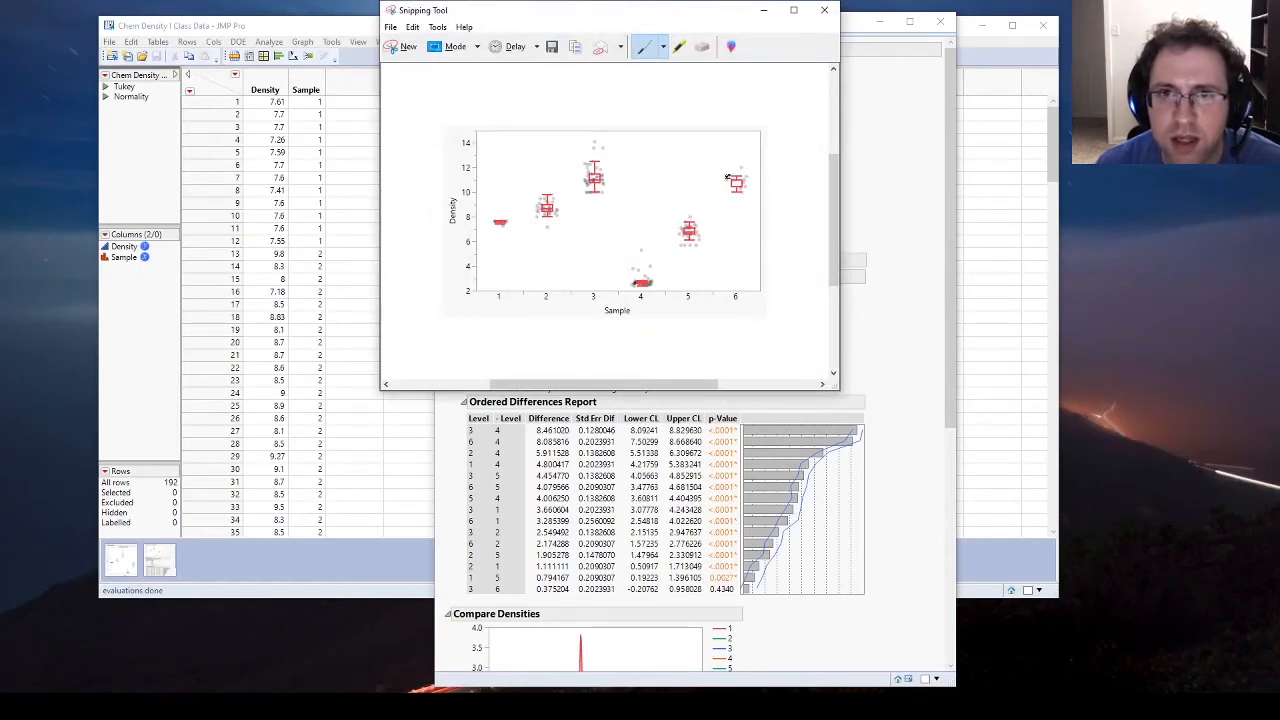
# Step: Place the snip beside the oneway report and resize the report's plot to be about twice as tall and slightly wider
pyautogui.moveTo(661, 16)
pyautogui.mouseDown()
pyautogui.moveTo(386, 57)
pyautogui.moveTo(304, 36)
pyautogui.moveTo(679, 20)
pyautogui.mouseUp()
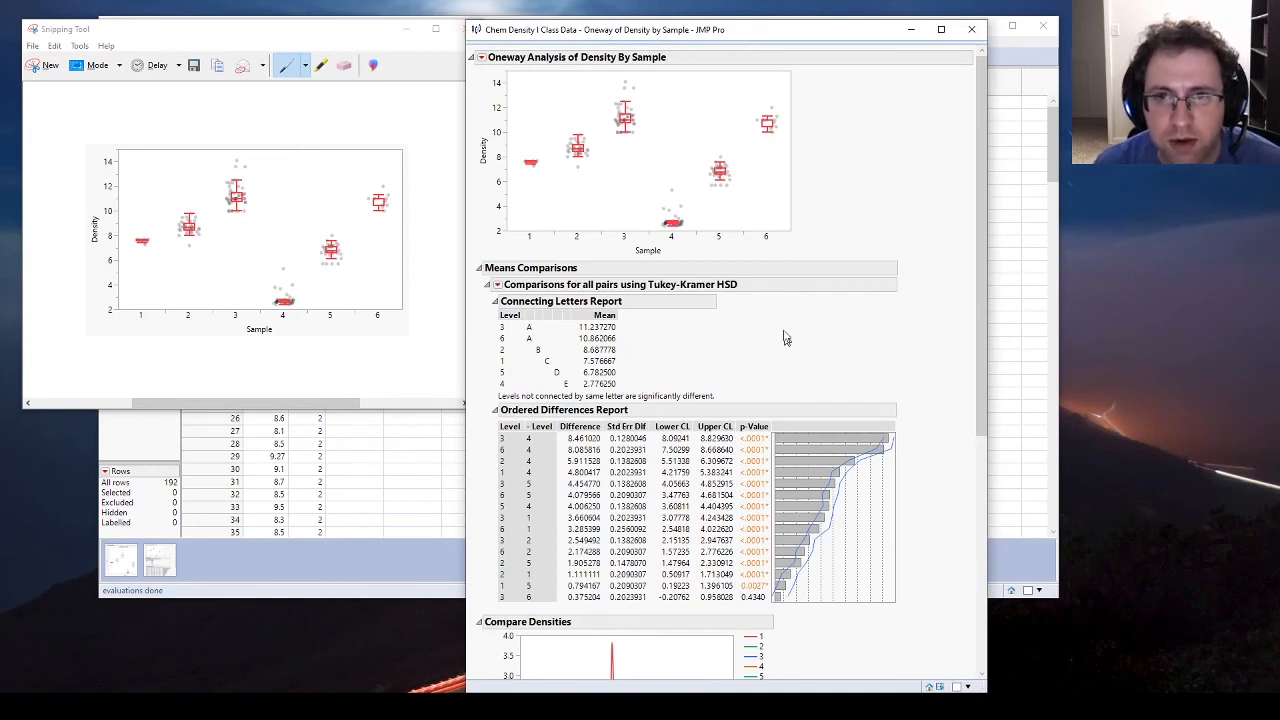
pyautogui.moveTo(790, 228); pyautogui.dragTo(912, 398)
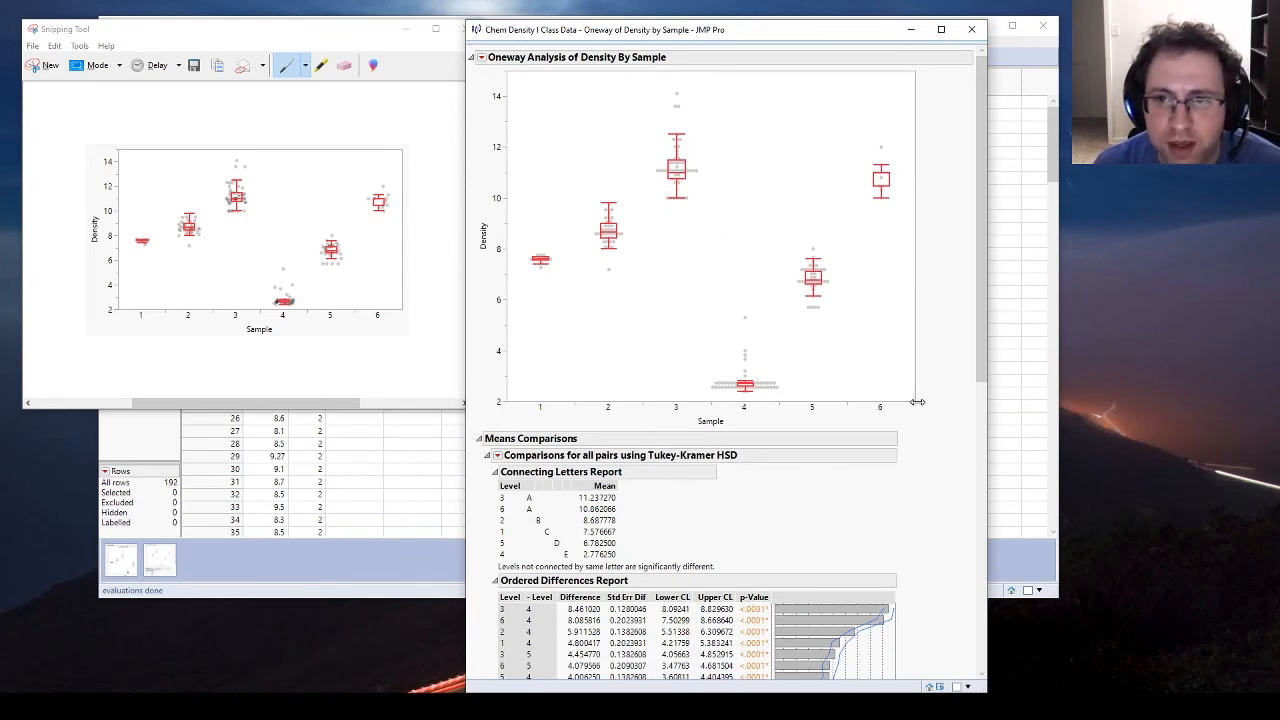
pyautogui.moveTo(910, 408); pyautogui.dragTo(806, 403)
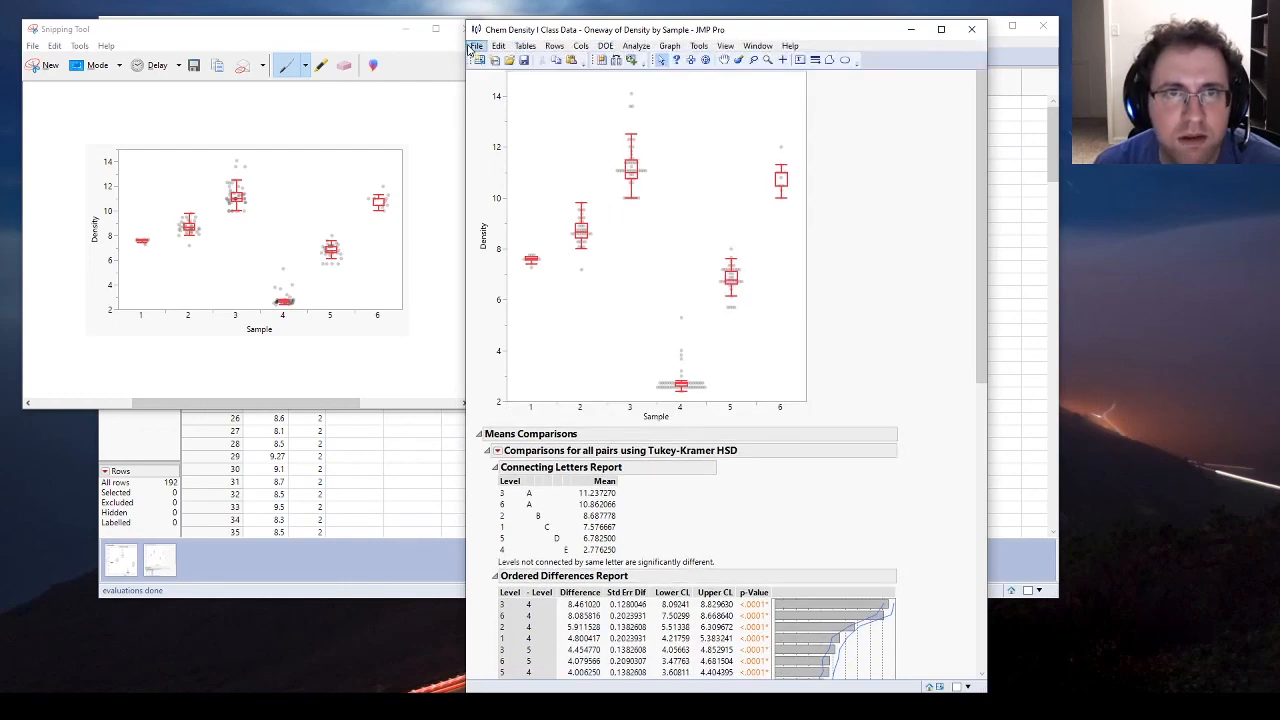
pyautogui.click(476, 46)
pyautogui.click(818, 39)
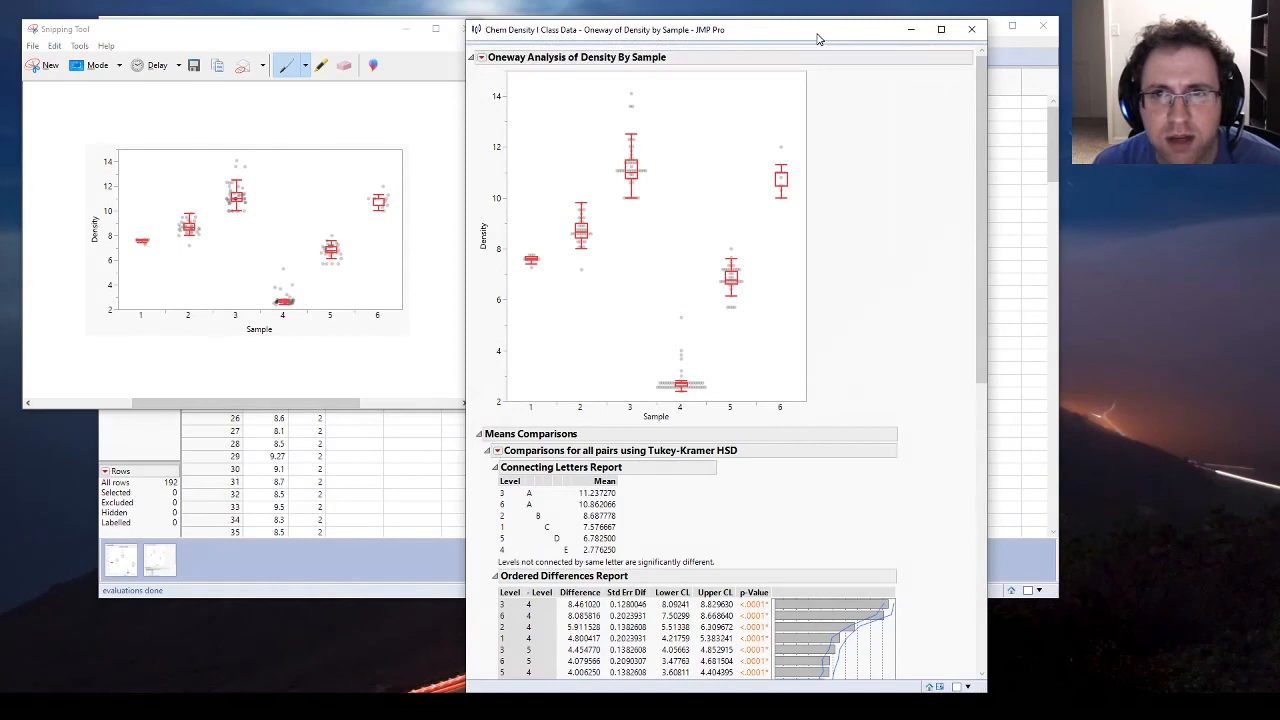